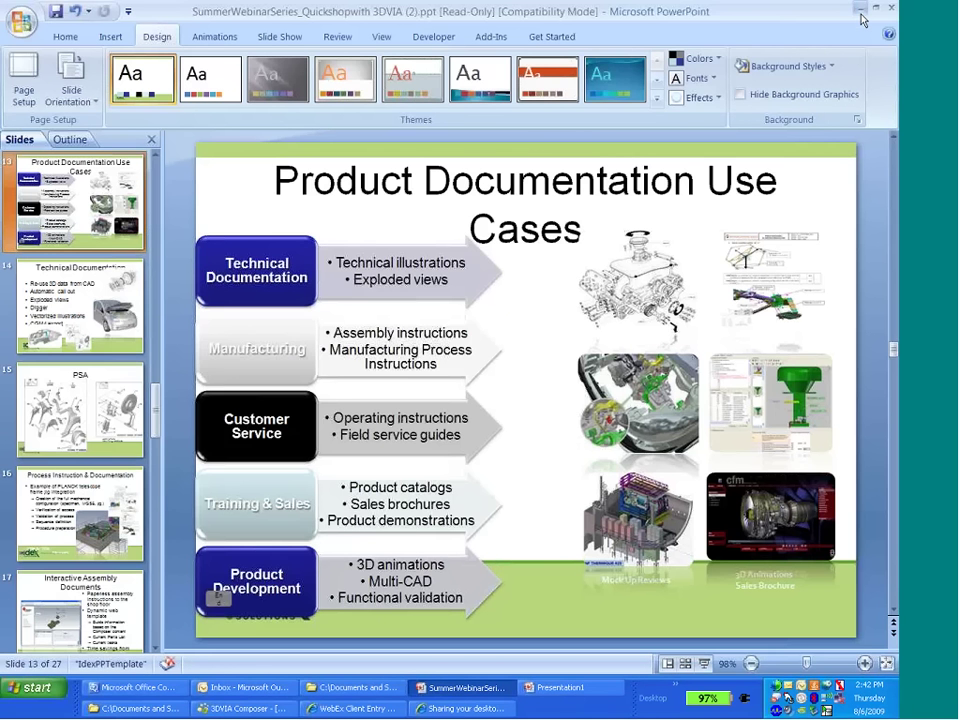
- Minimize PowerPoint, the desktop-sharing window and Outlook to reveal the 3DVIA Composer window
{"action": "left_click", "coordinate": [860, 10]}
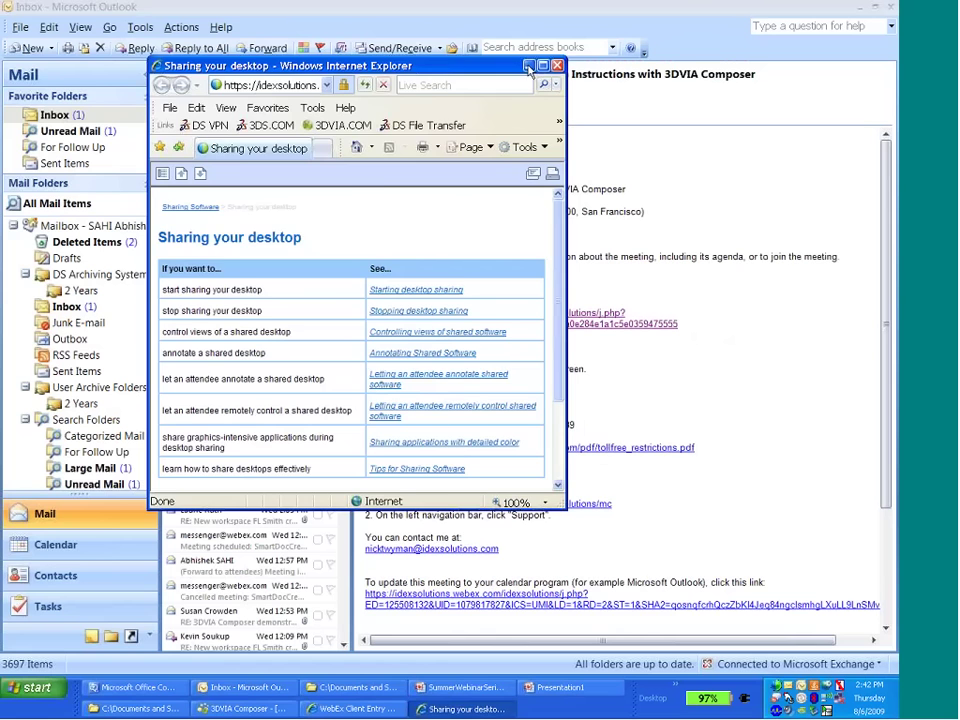
{"action": "left_click", "coordinate": [527, 65]}
{"action": "left_click", "coordinate": [874, 8]}
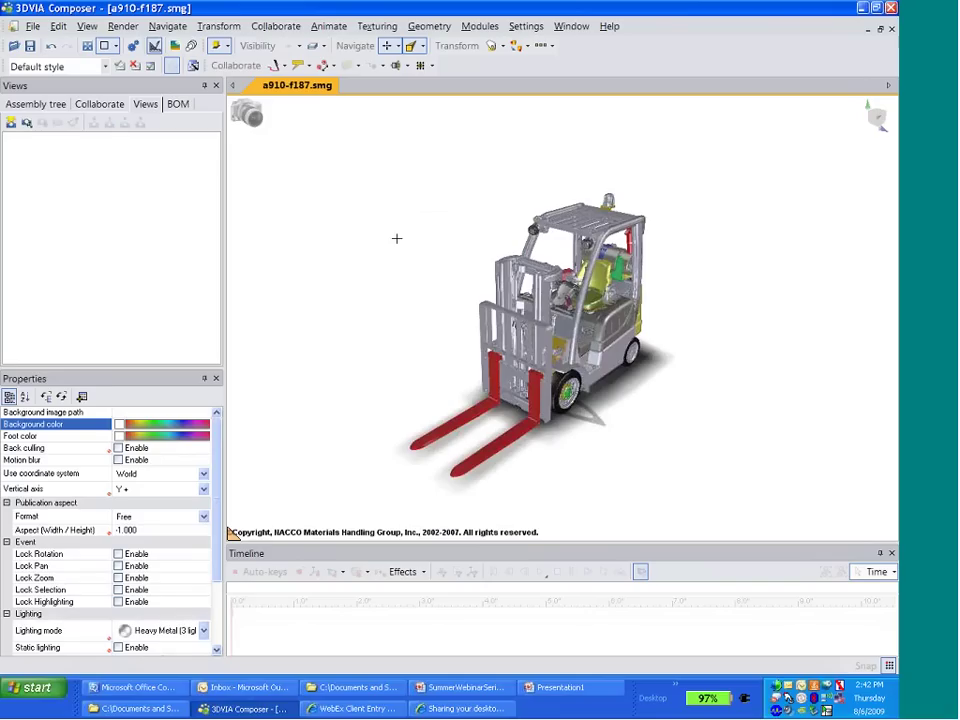
{"action": "left_click", "coordinate": [33, 26]}
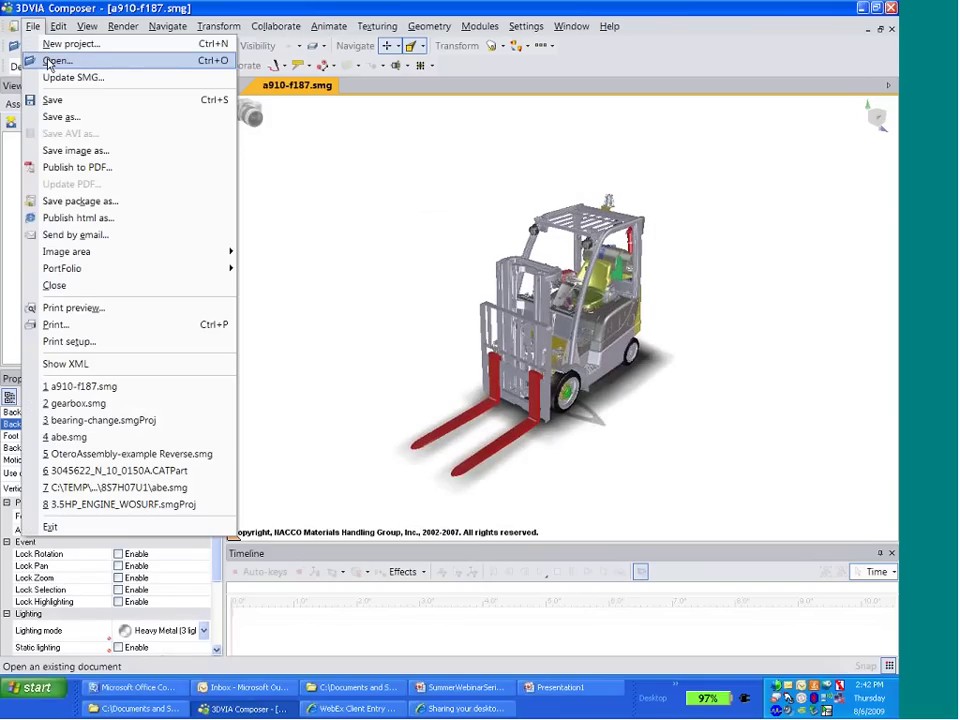
{"action": "left_click", "coordinate": [50, 62]}
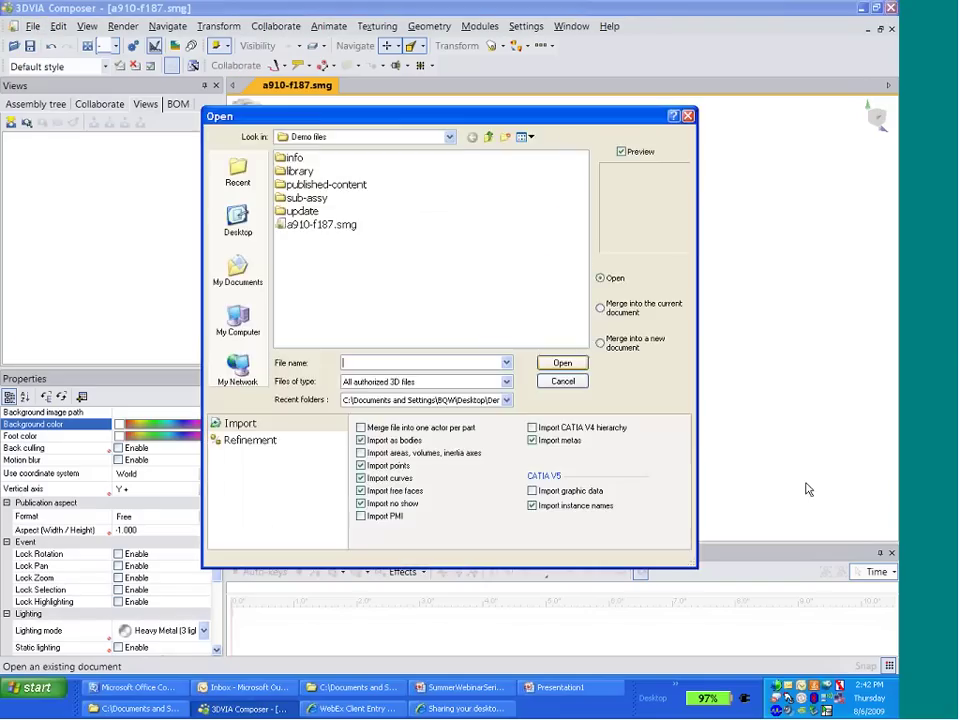
{"action": "left_click", "coordinate": [507, 382]}
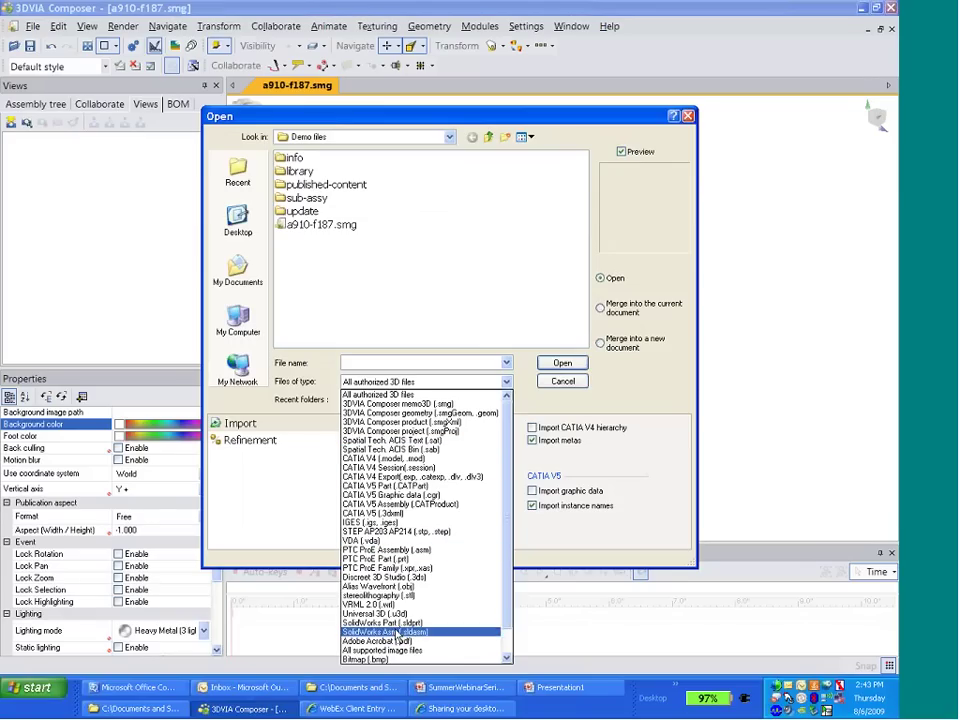
{"action": "left_click", "coordinate": [546, 117]}
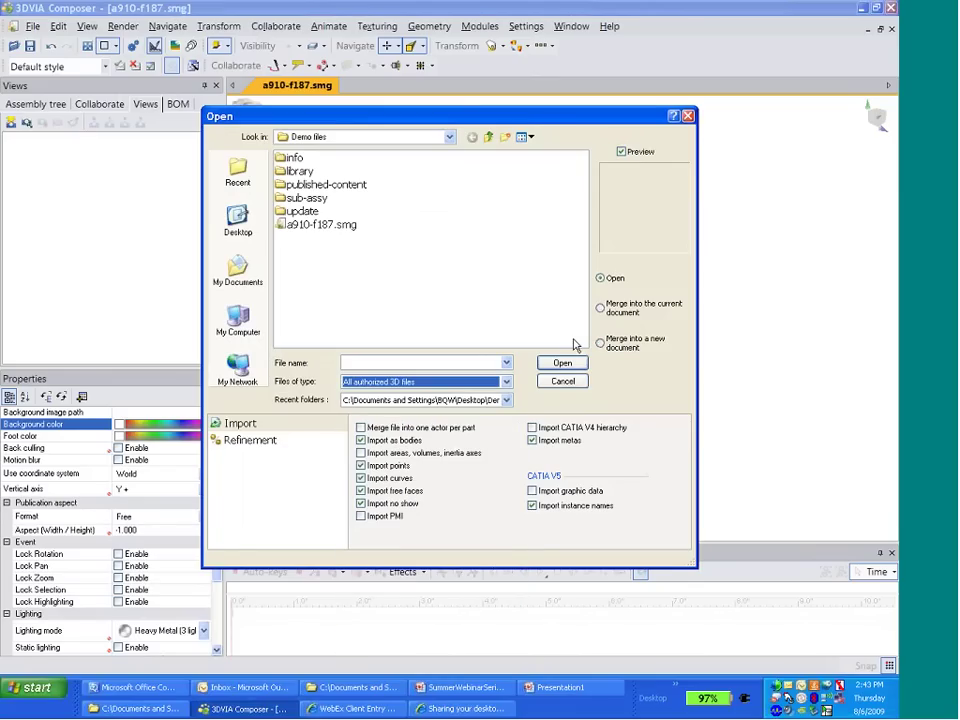
{"action": "left_click", "coordinate": [562, 381]}
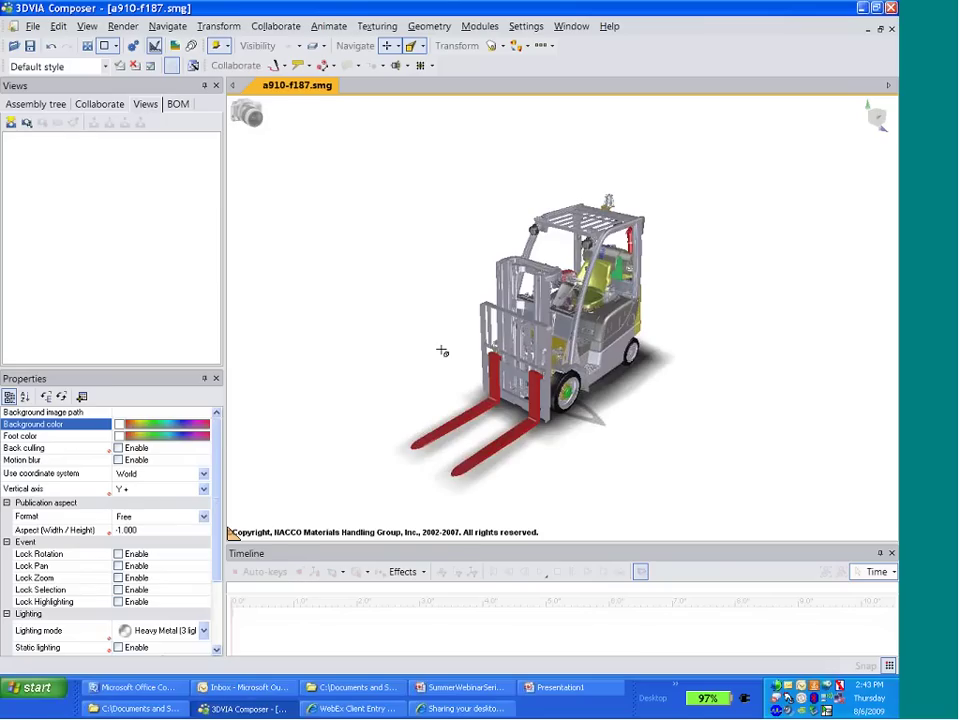
- Orbit, tilt and zoom the view to look down on the forklift
{"action": "left_click_drag", "start_coordinate": [406, 337], "coordinate": [372, 338]}
{"action": "scroll", "coordinate": [580, 340], "scroll_direction": "up", "scroll_amount": 5}
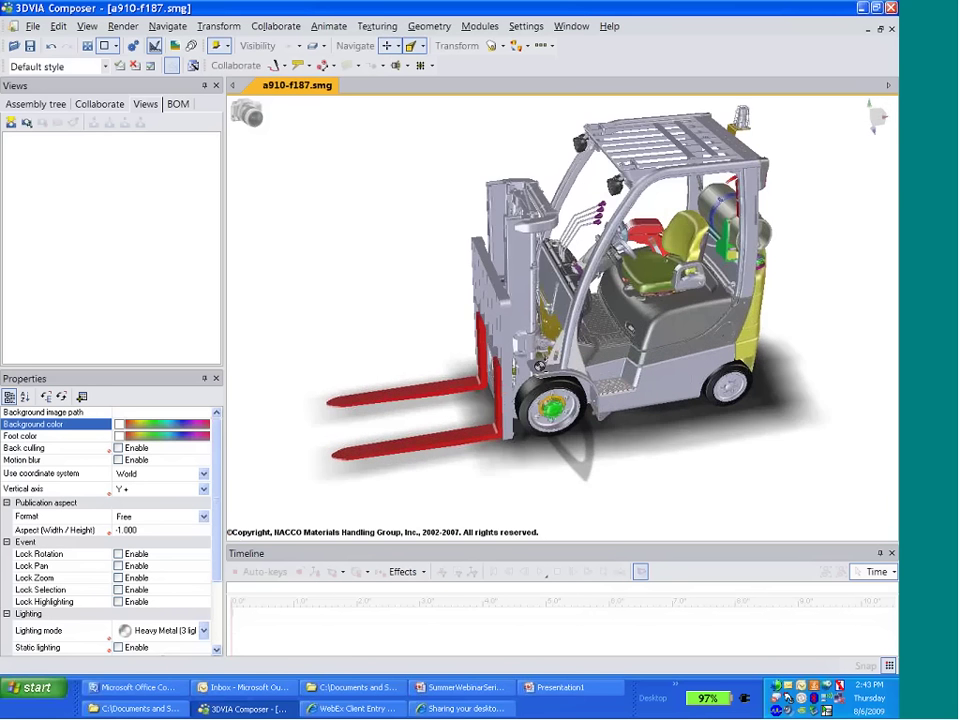
{"action": "scroll", "coordinate": [580, 340], "scroll_direction": "down", "scroll_amount": 3}
{"action": "left_click_drag", "start_coordinate": [580, 340], "coordinate": [503, 386]}
{"action": "scroll", "coordinate": [503, 386], "scroll_direction": "down", "scroll_amount": 2}
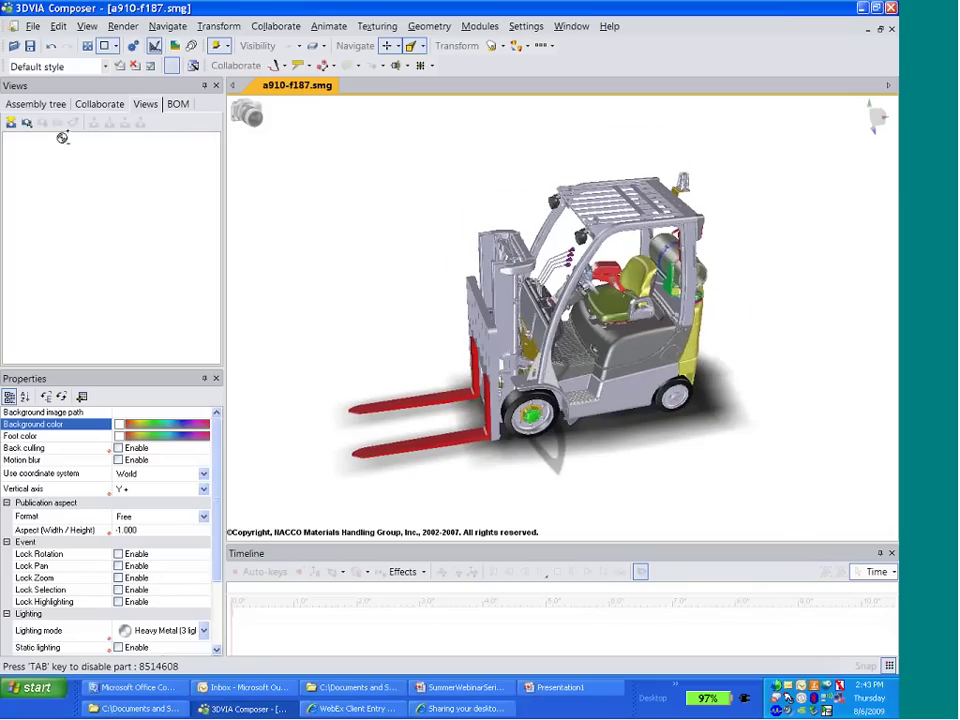
- Save the current camera angle as a new view named 'Default'
{"action": "left_click", "coordinate": [11, 122]}
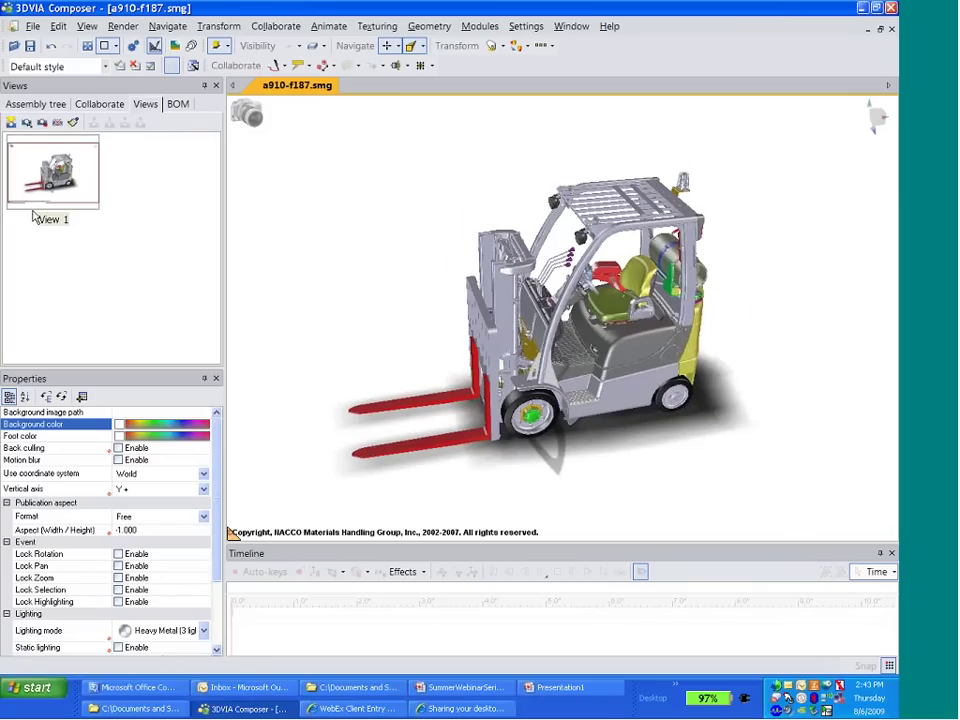
{"action": "double_click", "coordinate": [47, 218]}
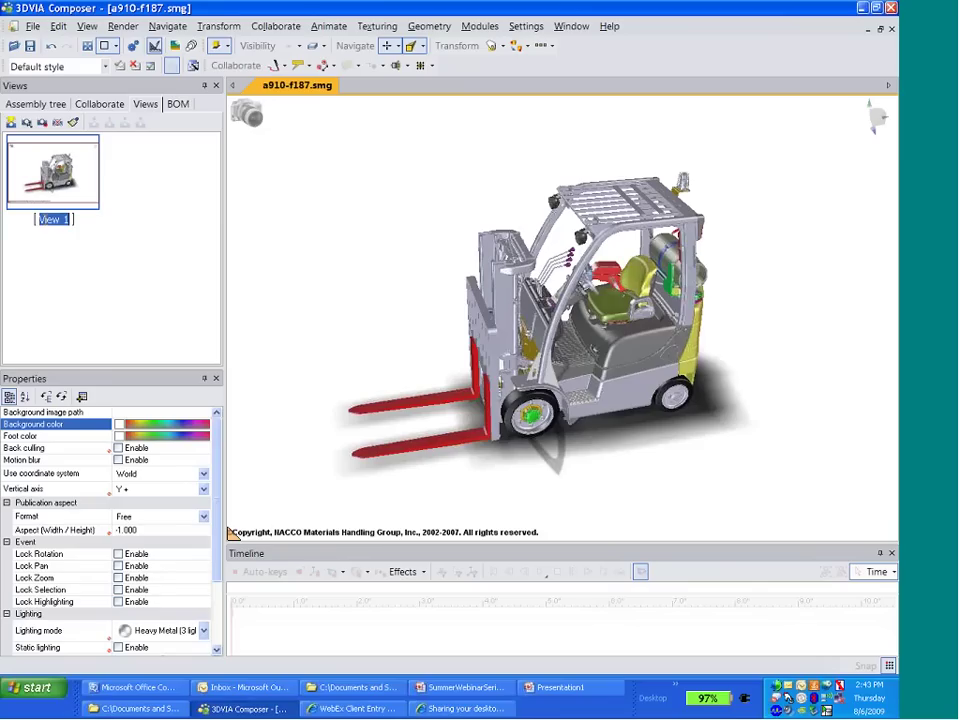
{"action": "type", "text": "Default"}
{"action": "key", "text": "Return"}
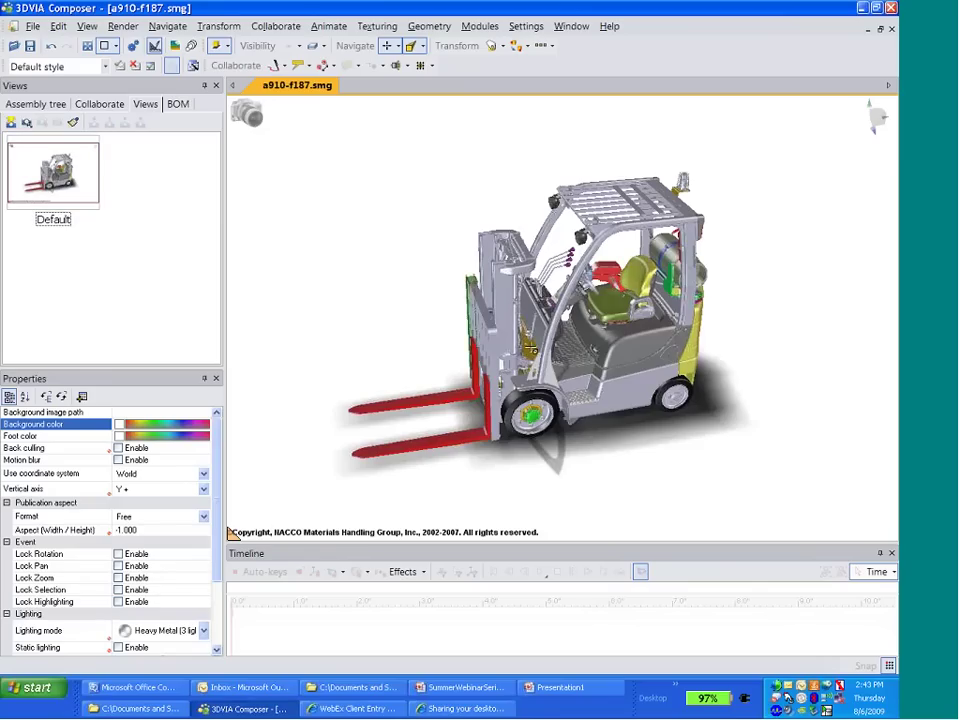
- Zoom in and rotate the forklift for a closer look into the cab
{"action": "scroll", "coordinate": [560, 320], "scroll_direction": "up", "scroll_amount": 3}
{"action": "left_click_drag", "start_coordinate": [350, 365], "coordinate": [520, 362]}
{"action": "scroll", "coordinate": [520, 362], "scroll_direction": "up", "scroll_amount": 2}
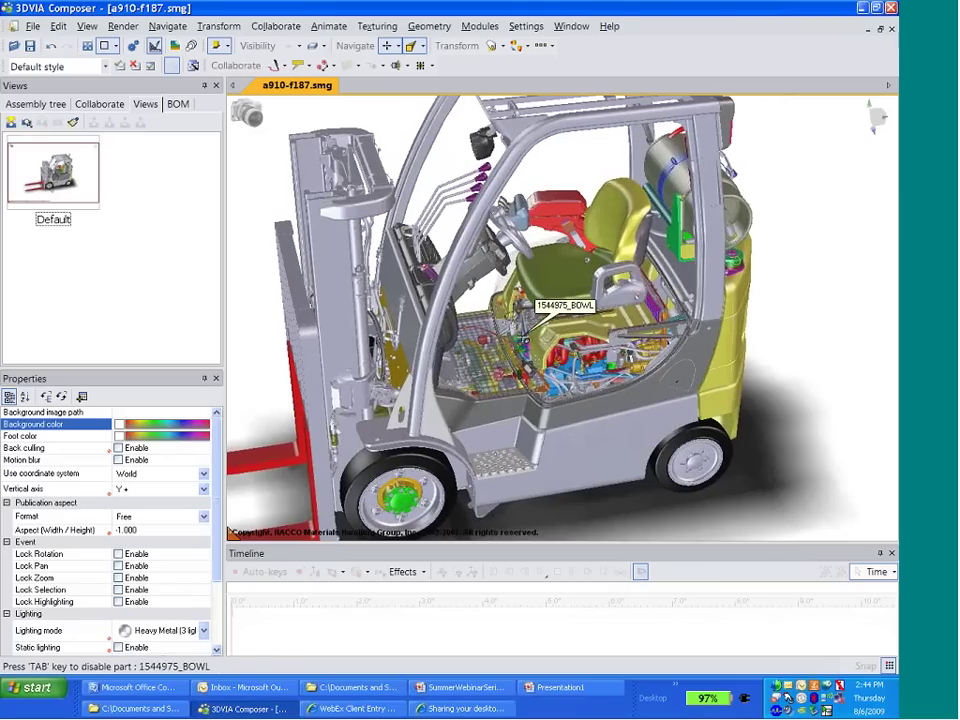
- Select the Default view and expand the a910-f187 node in the Assembly tree
{"action": "left_click", "coordinate": [53, 175]}
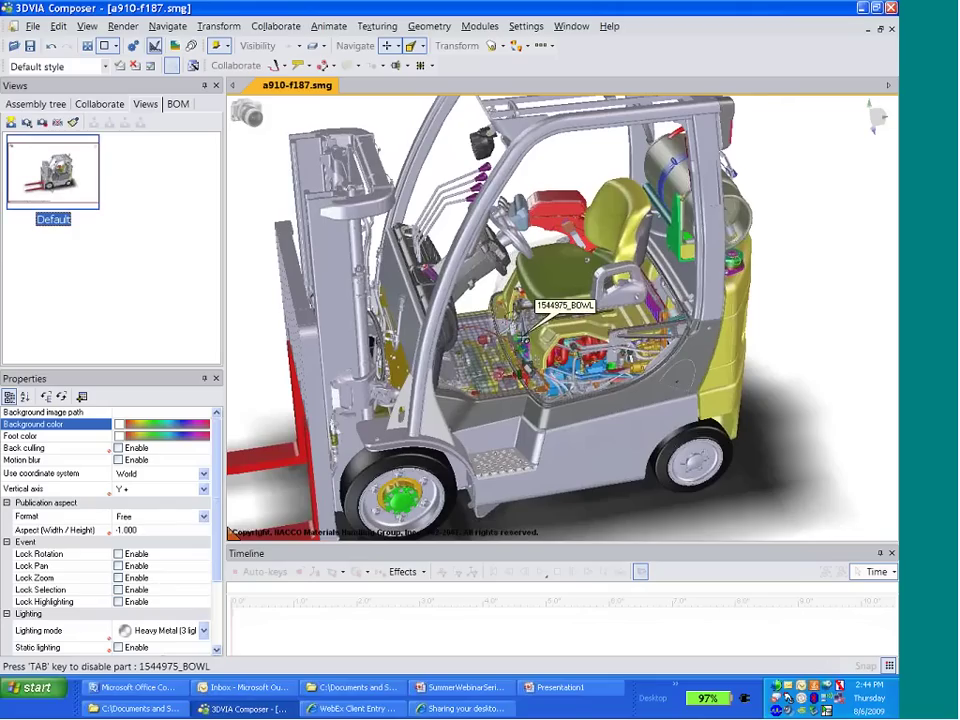
{"action": "left_click", "coordinate": [40, 106]}
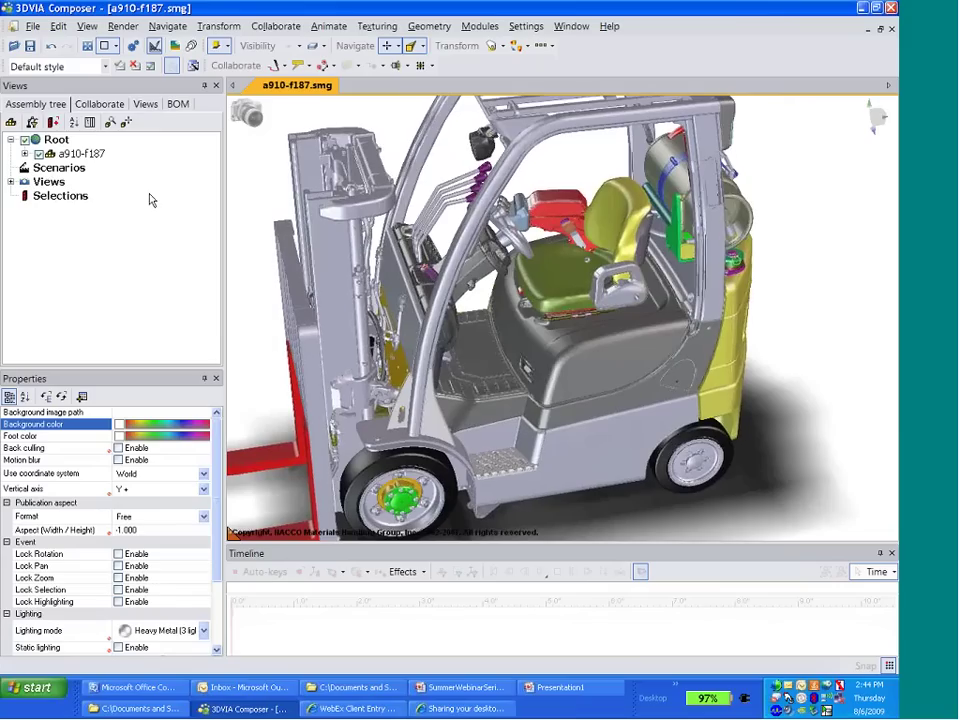
{"action": "left_click", "coordinate": [24, 154]}
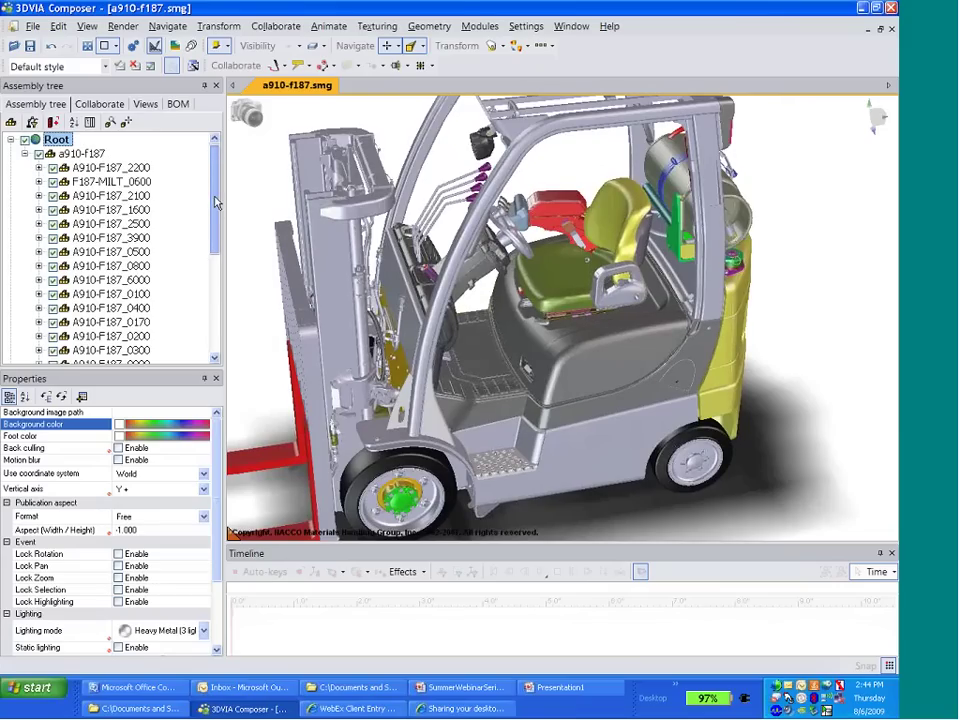
{"action": "mouse_move", "coordinate": [215, 183]}
{"action": "left_mouse_down"}
{"action": "mouse_move", "coordinate": [219, 255]}
{"action": "mouse_move", "coordinate": [221, 178]}
{"action": "left_mouse_up"}
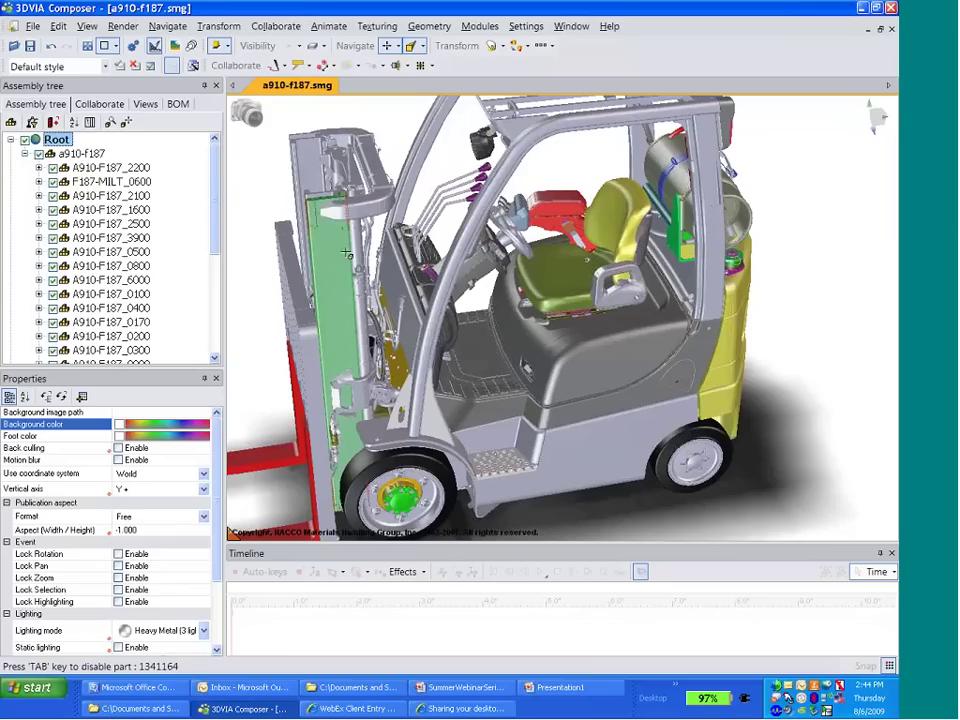
- Select the wheel hub's parent axle assembly, show only that selection, then deselect
{"action": "left_click", "coordinate": [146, 103]}
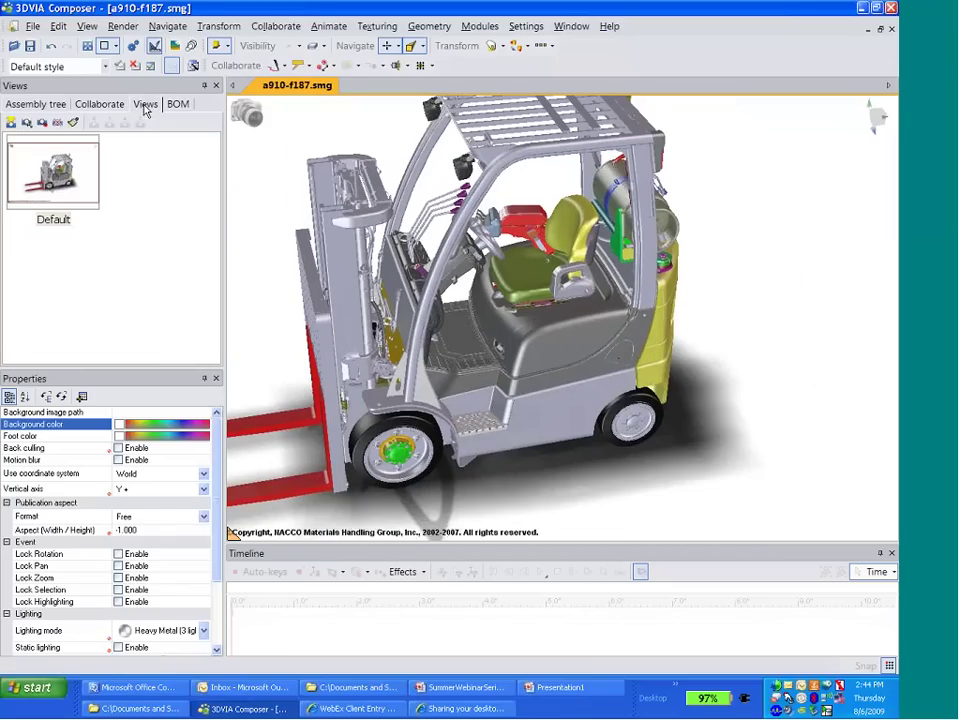
{"action": "left_click", "coordinate": [396, 452]}
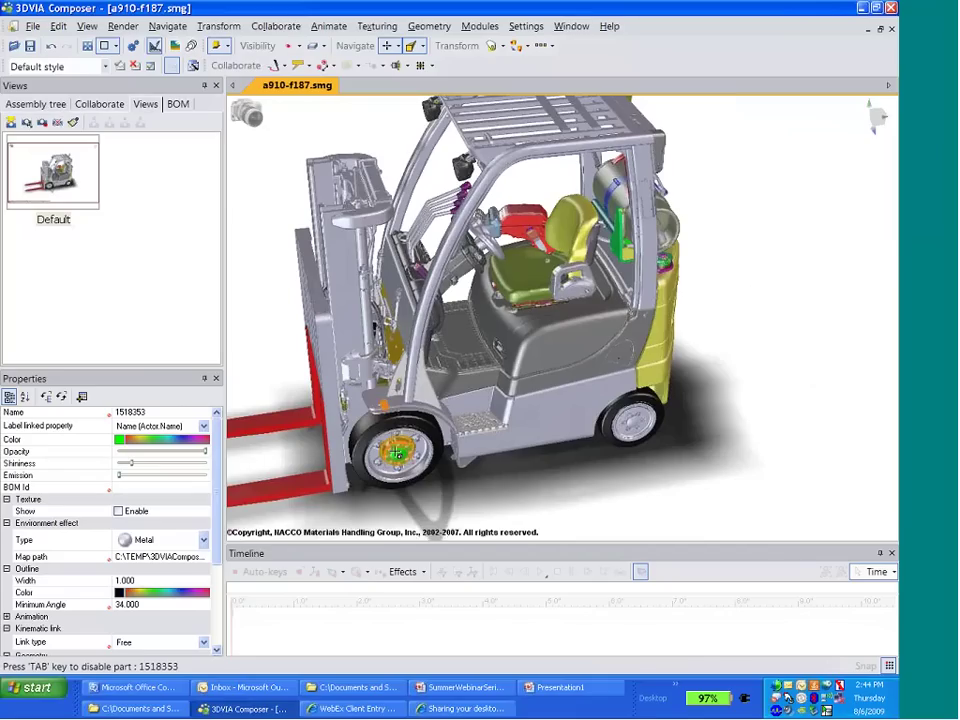
{"action": "left_click", "coordinate": [396, 452]}
{"action": "left_click", "coordinate": [396, 452]}
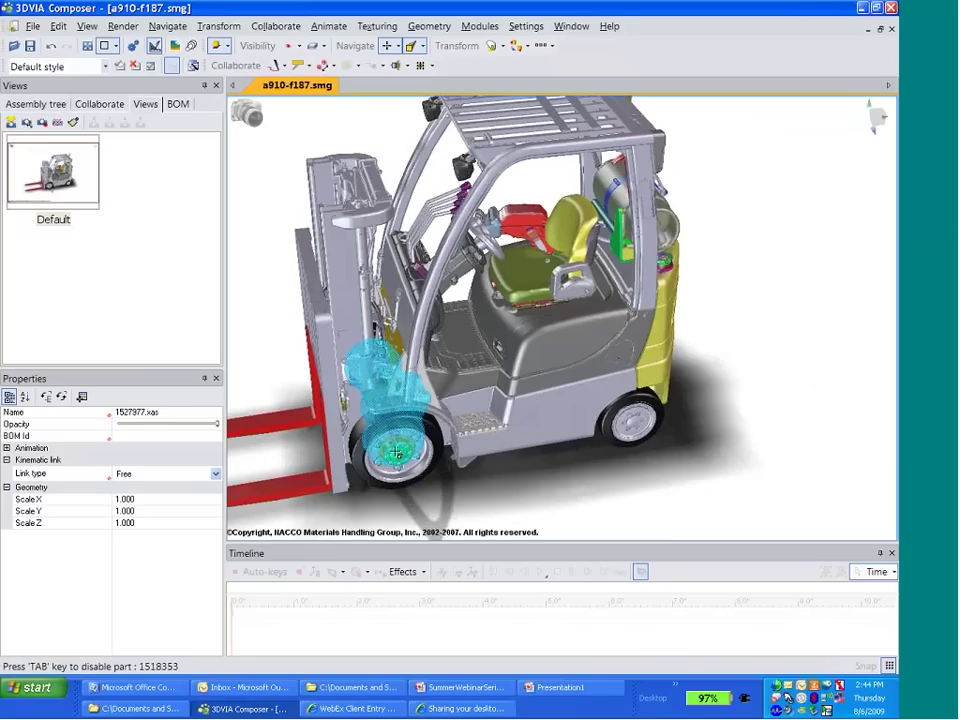
{"action": "left_click", "coordinate": [396, 452]}
{"action": "left_click", "coordinate": [396, 452]}
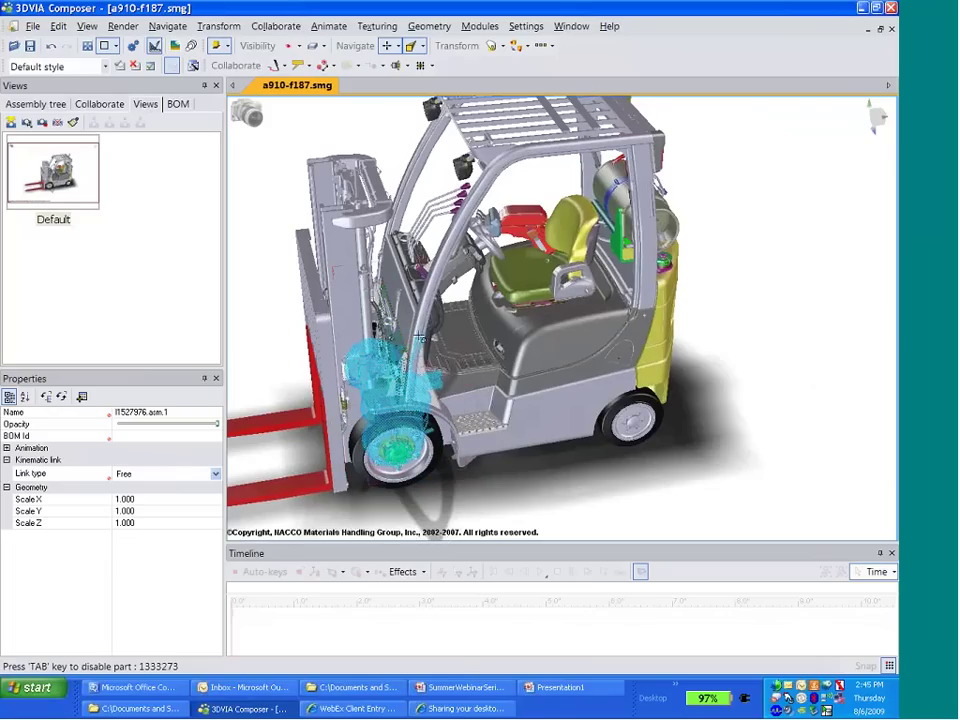
{"action": "left_click", "coordinate": [289, 47]}
{"action": "left_click", "coordinate": [360, 266]}
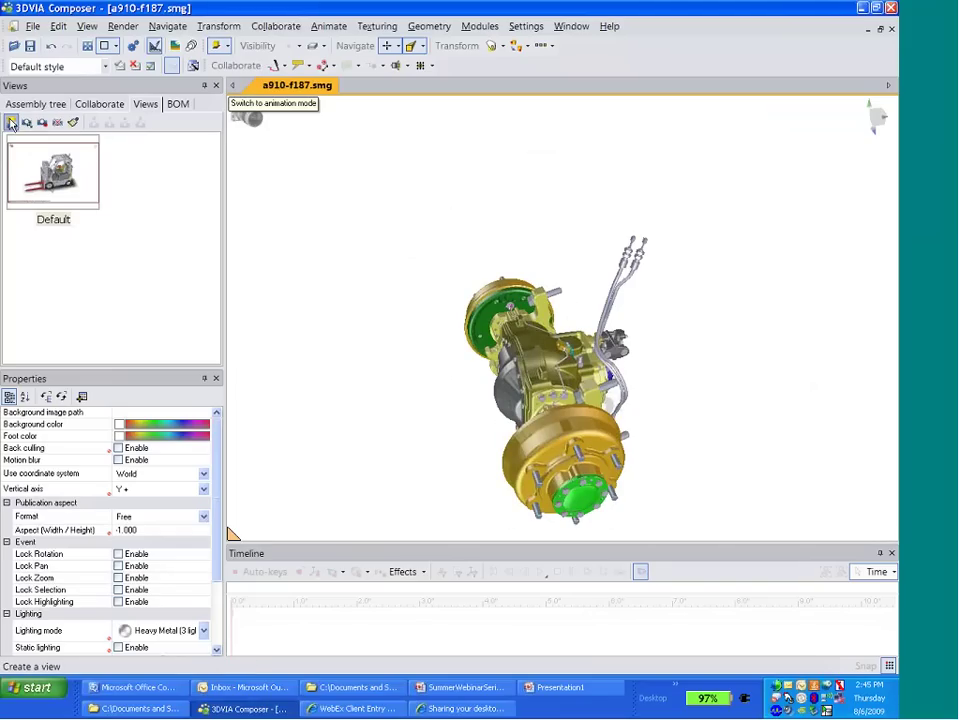
- Capture the isolated axle as a view named 'Hub', then switch back to the Default view
{"action": "left_click", "coordinate": [11, 123]}
{"action": "left_click", "coordinate": [154, 220]}
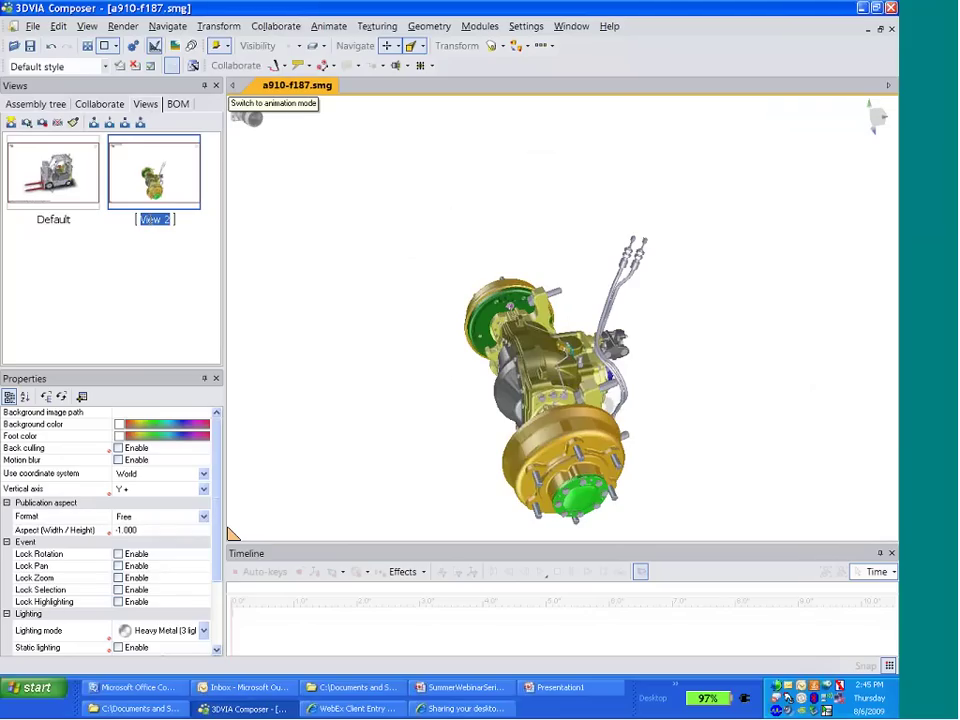
{"action": "type", "text": "Hub"}
{"action": "left_click", "coordinate": [75, 261]}
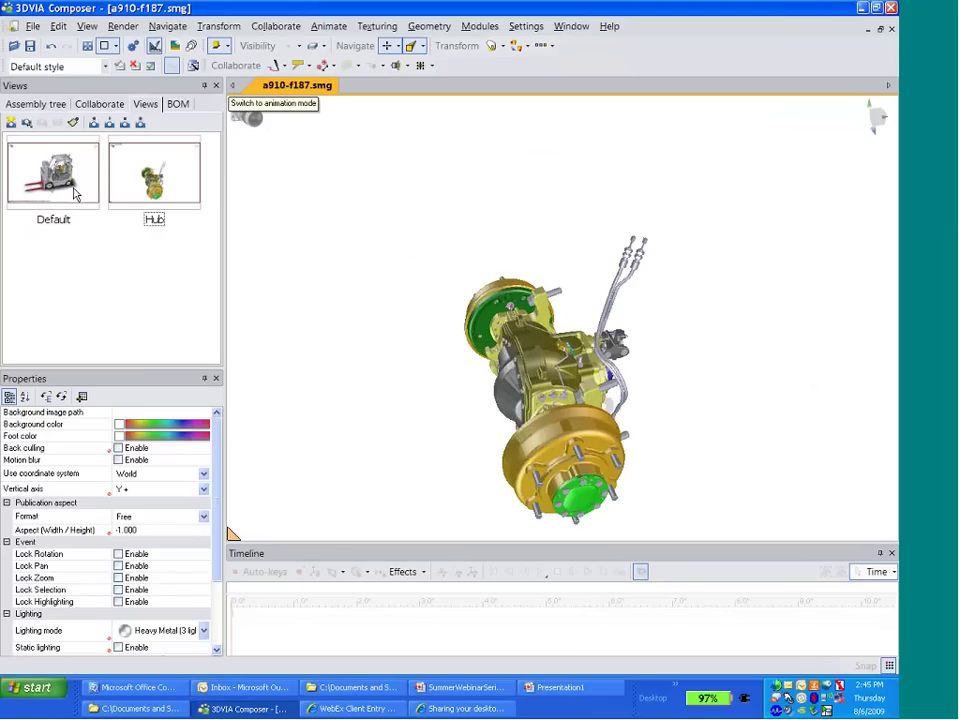
{"action": "left_click", "coordinate": [57, 147]}
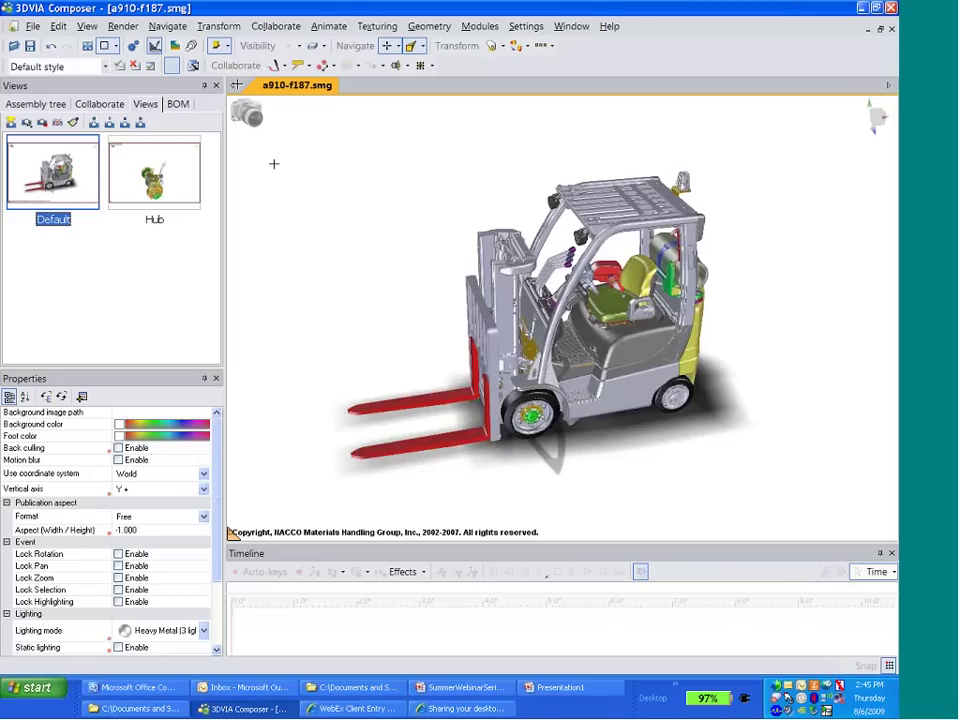
- Switch the render mode to Silhouette and capture it as a new view, View 3
{"action": "left_click", "coordinate": [123, 26]}
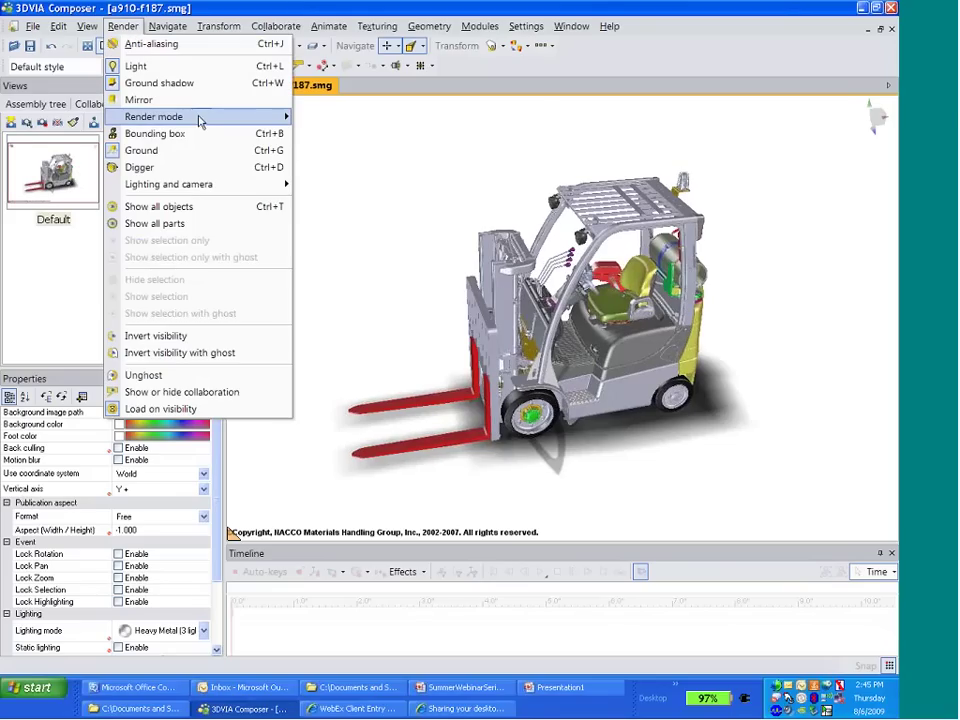
{"action": "mouse_move", "coordinate": [200, 118]}
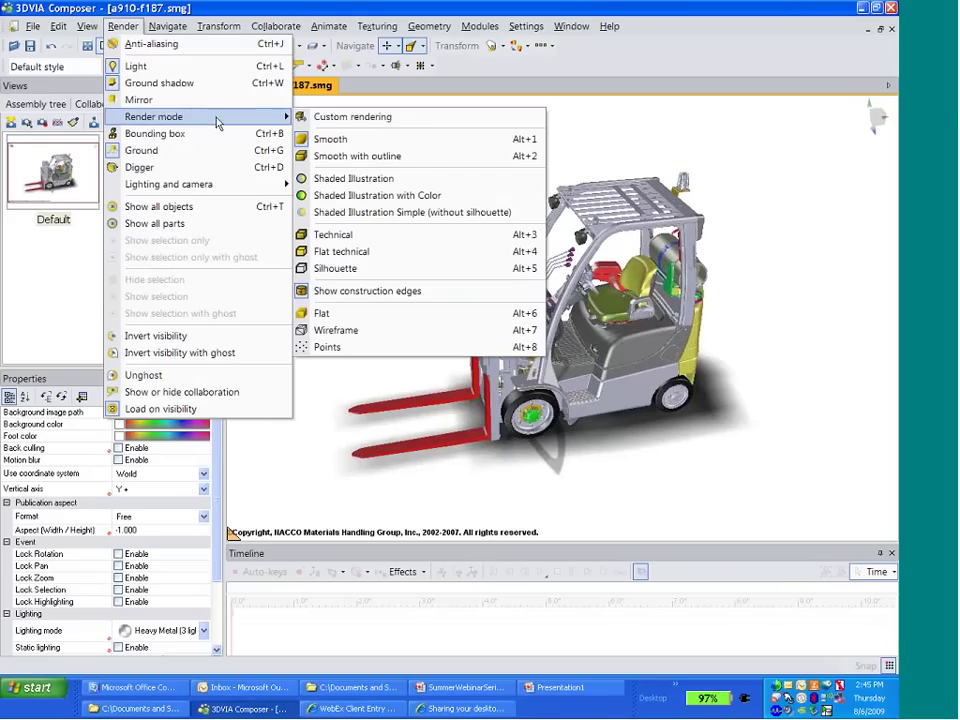
{"action": "left_click", "coordinate": [385, 270]}
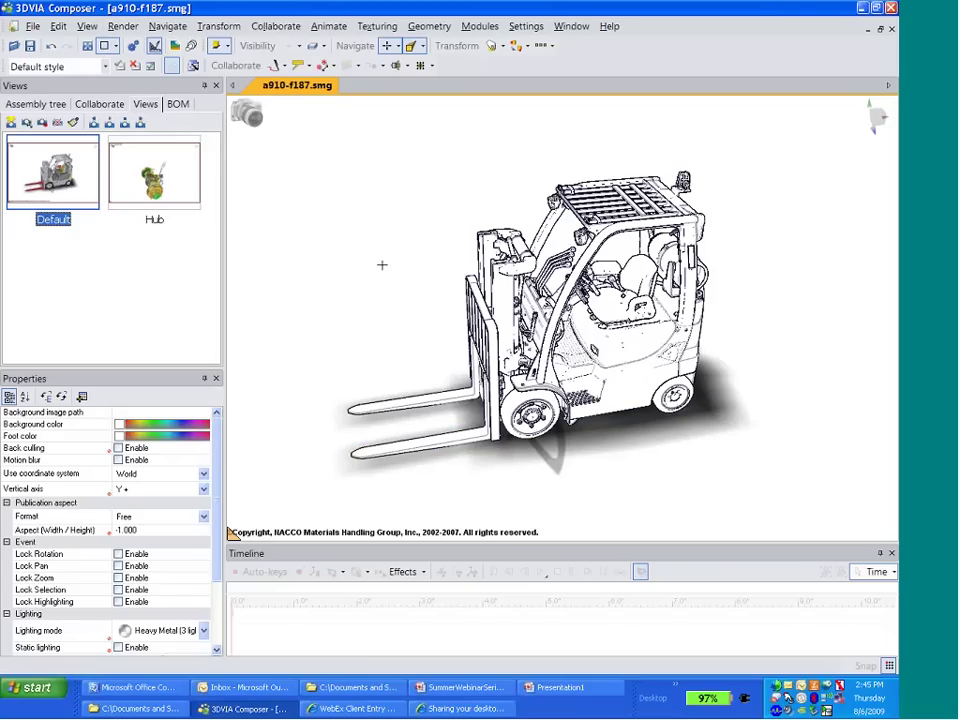
{"action": "left_click", "coordinate": [11, 122]}
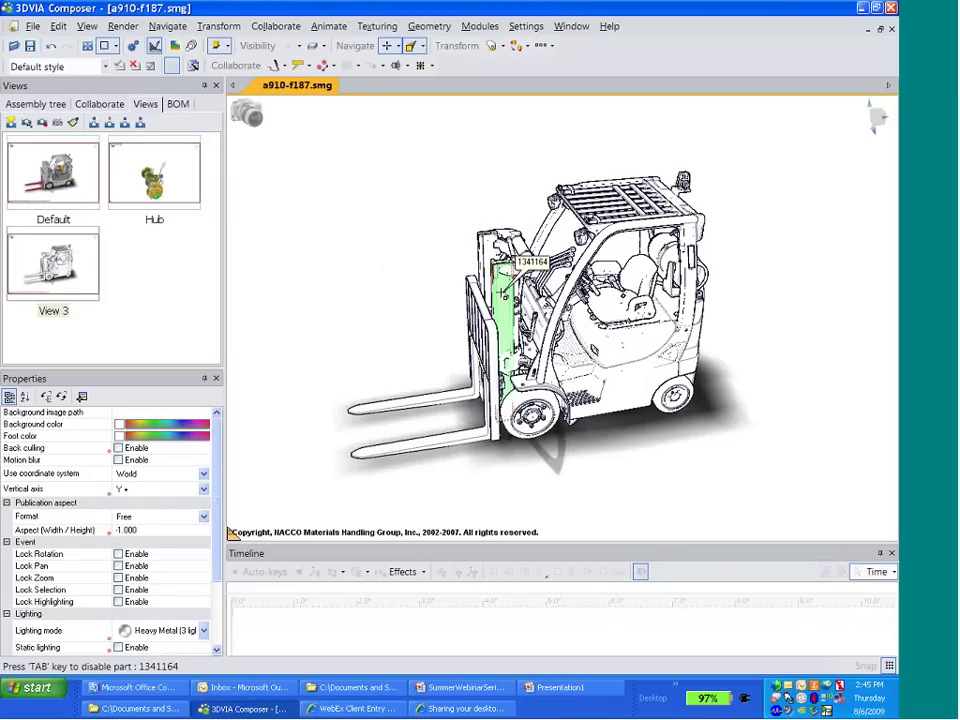
- Open the High resolution image settings, cancel the image save, and close the pane
{"action": "left_click", "coordinate": [490, 26]}
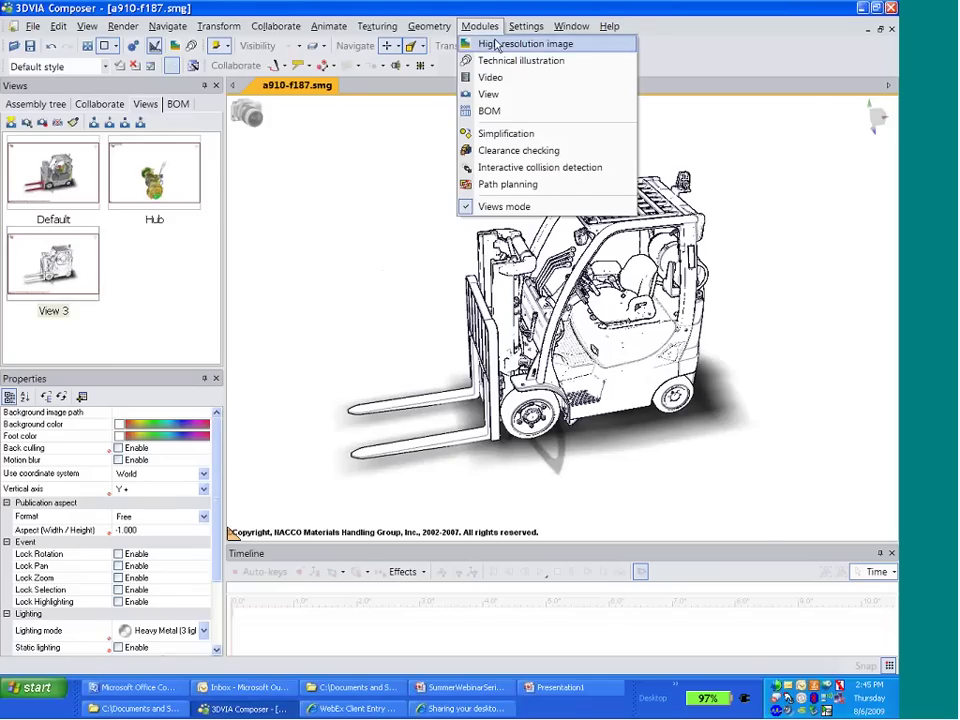
{"action": "left_click", "coordinate": [494, 44]}
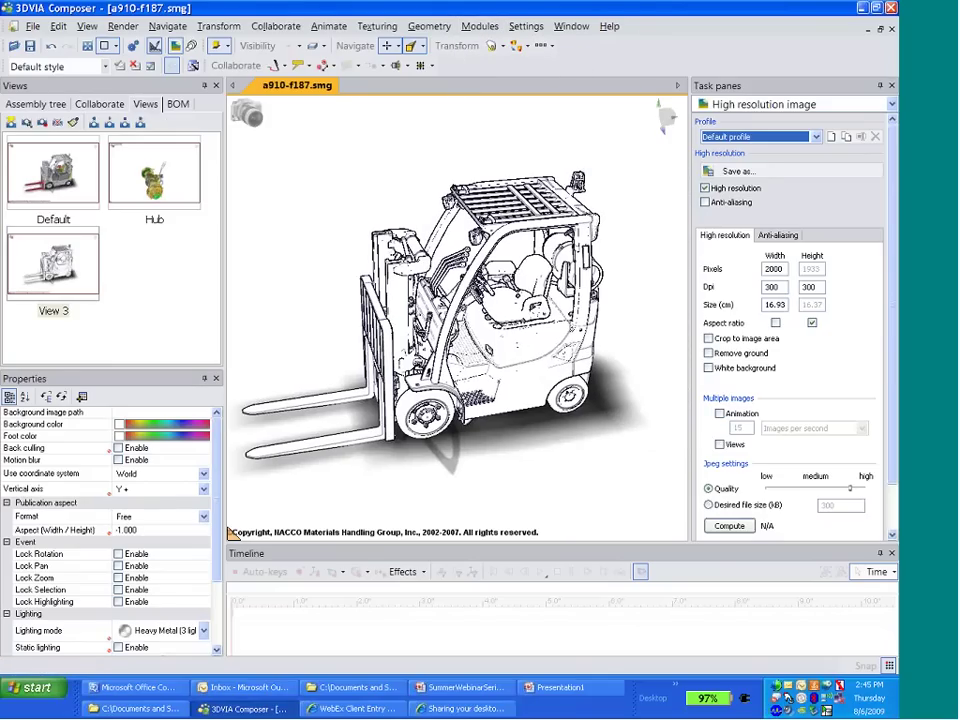
{"action": "left_click", "coordinate": [732, 172]}
{"action": "left_click", "coordinate": [608, 533]}
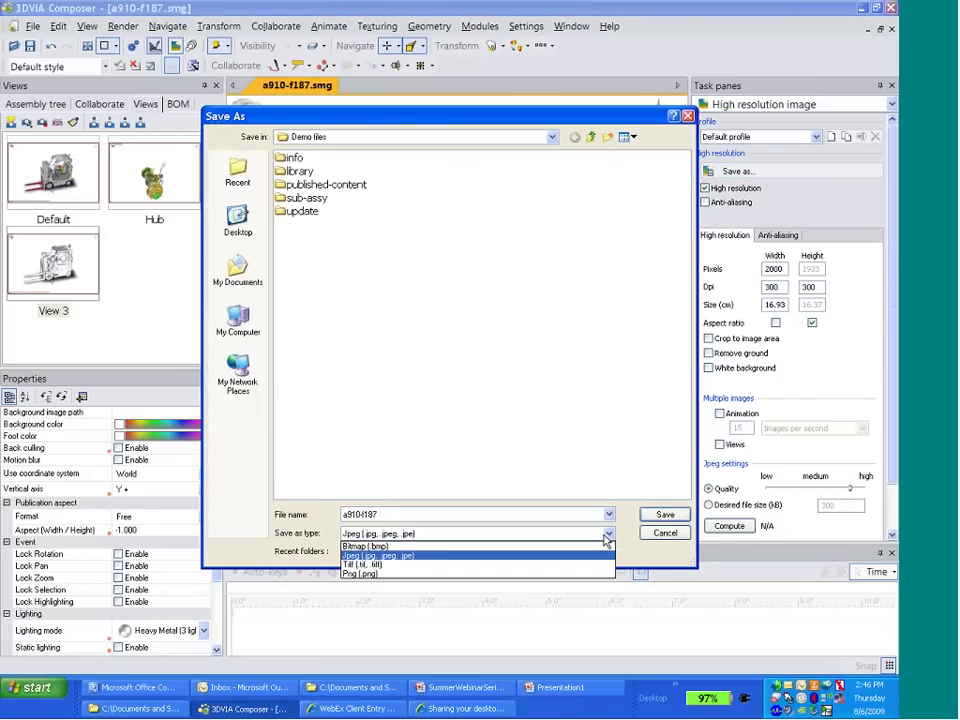
{"action": "left_click", "coordinate": [670, 535]}
{"action": "left_click", "coordinate": [670, 535]}
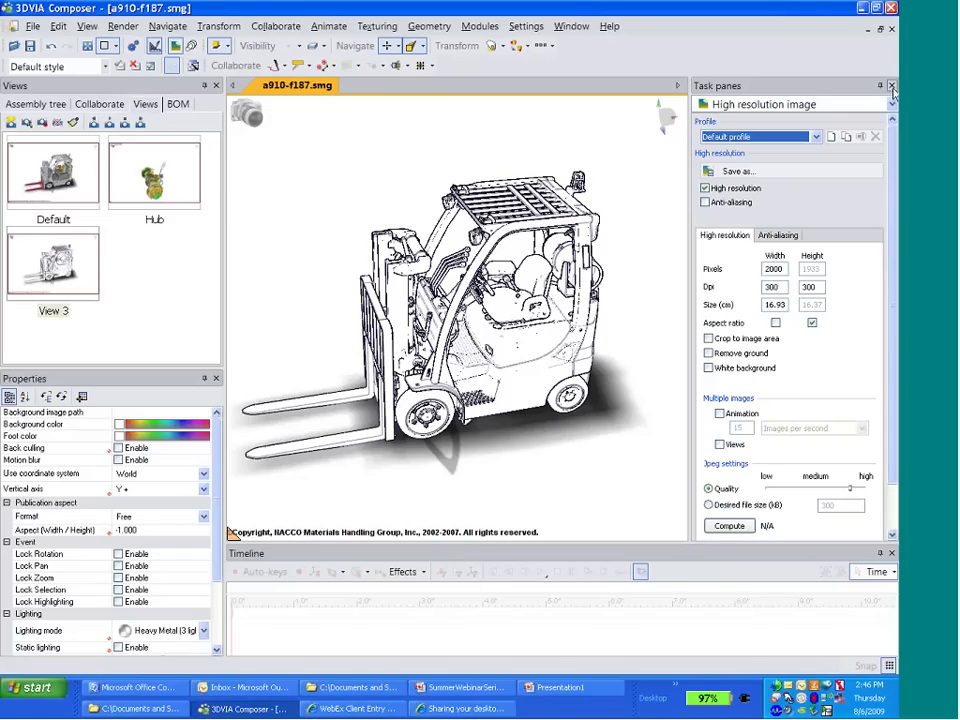
{"action": "left_click", "coordinate": [662, 90]}
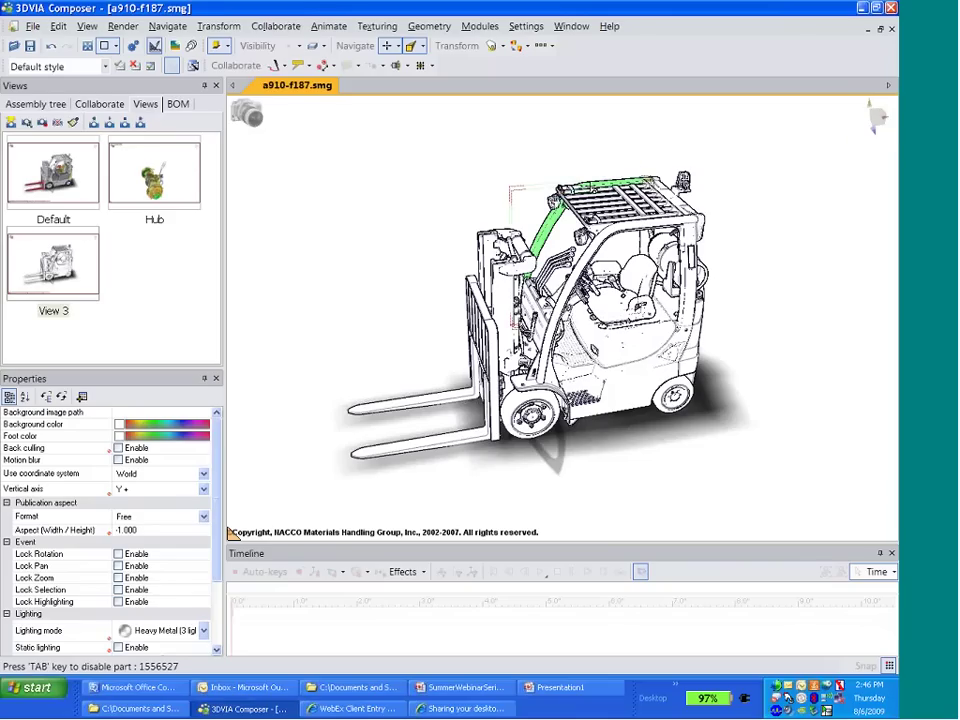
- Open bearing-change.smgProj from the sub-assy folder via File > Open
{"action": "left_click", "coordinate": [33, 26]}
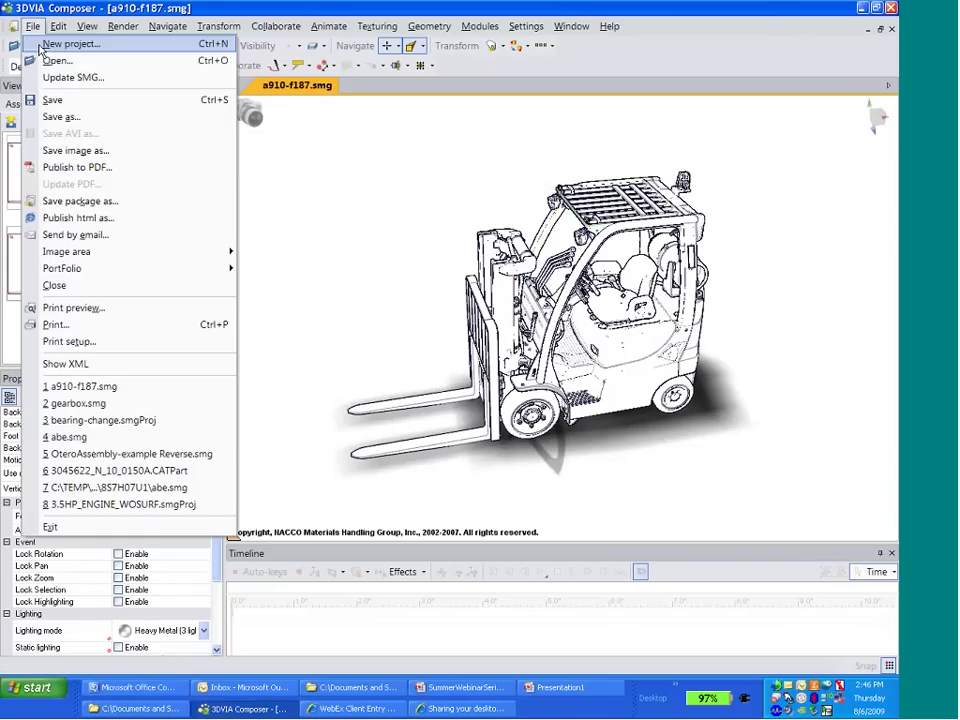
{"action": "left_click", "coordinate": [47, 62]}
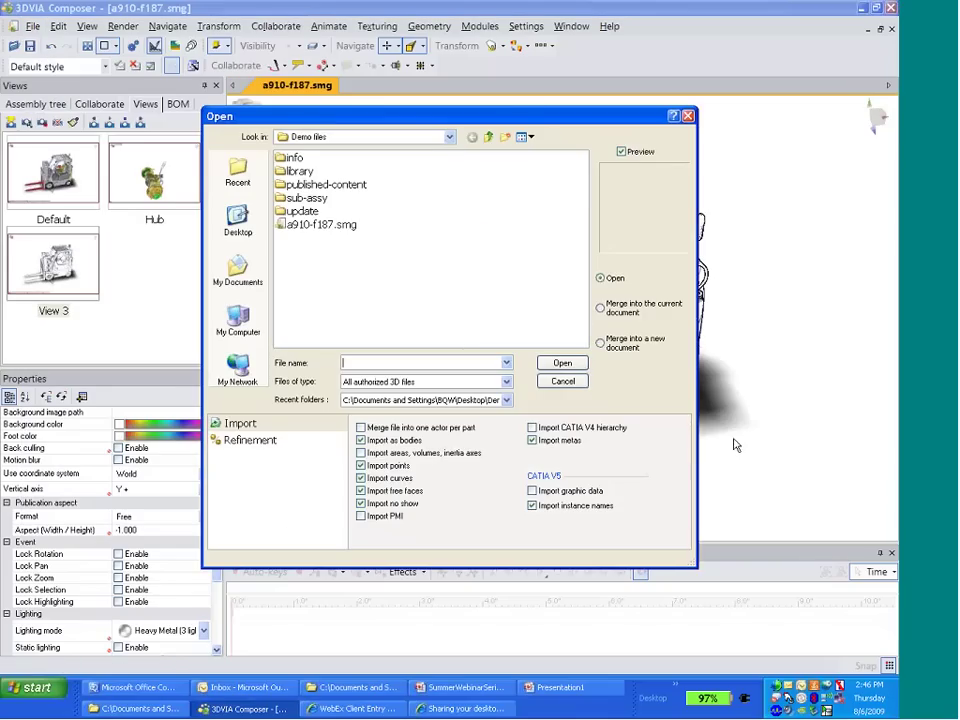
{"action": "double_click", "coordinate": [296, 198]}
{"action": "left_click", "coordinate": [300, 185]}
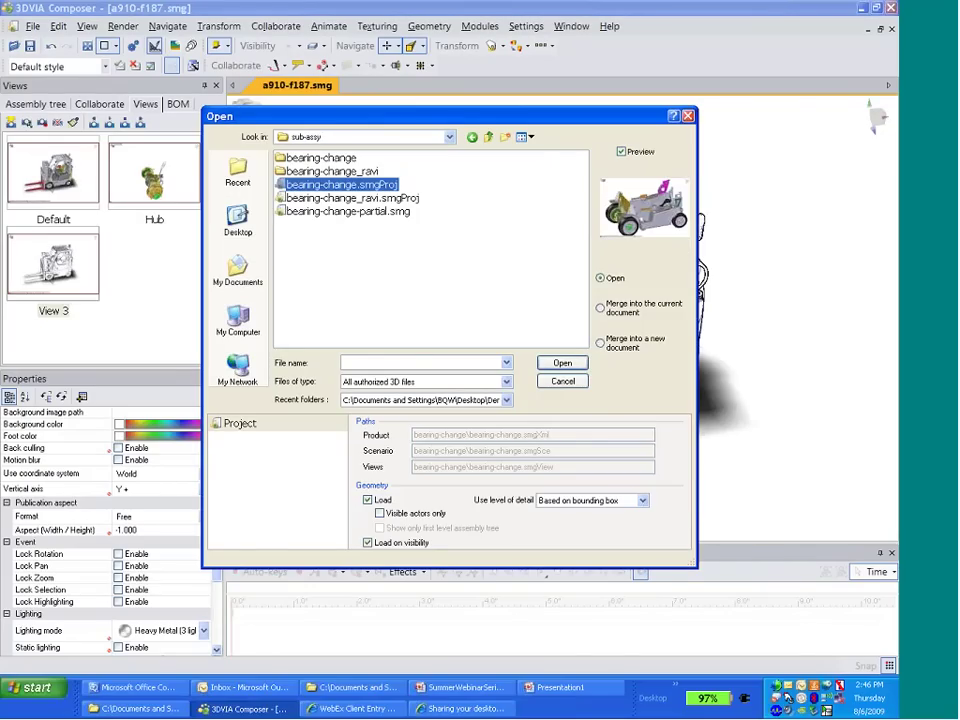
{"action": "key", "text": "Return"}
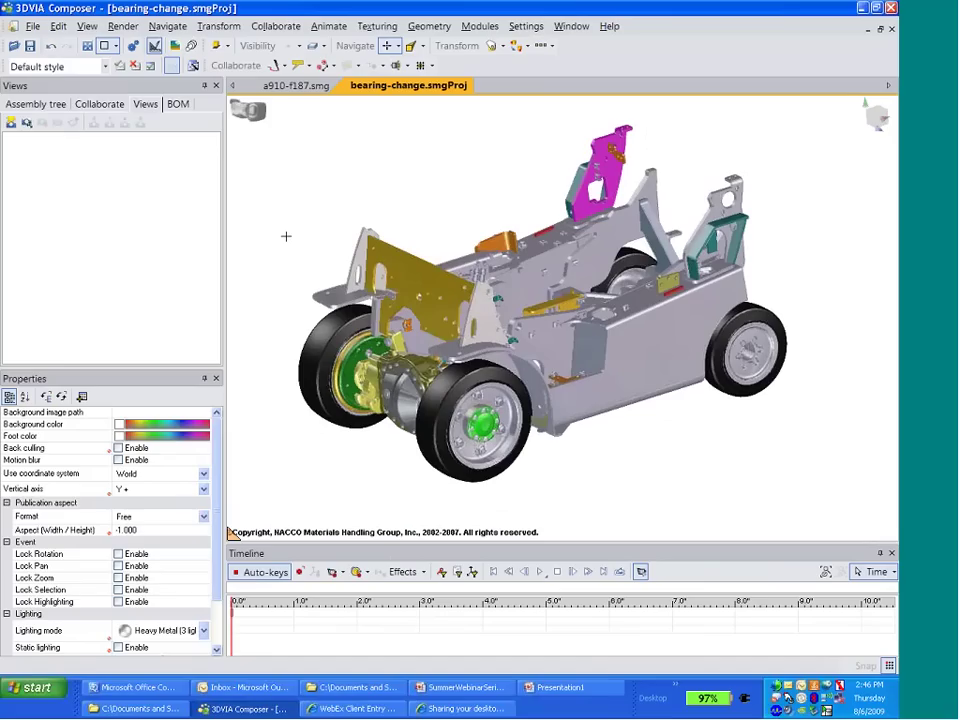
- Apply the left-wheel-removal.smgSce scenario from the library folder to the Root node
{"action": "left_click", "coordinate": [32, 105]}
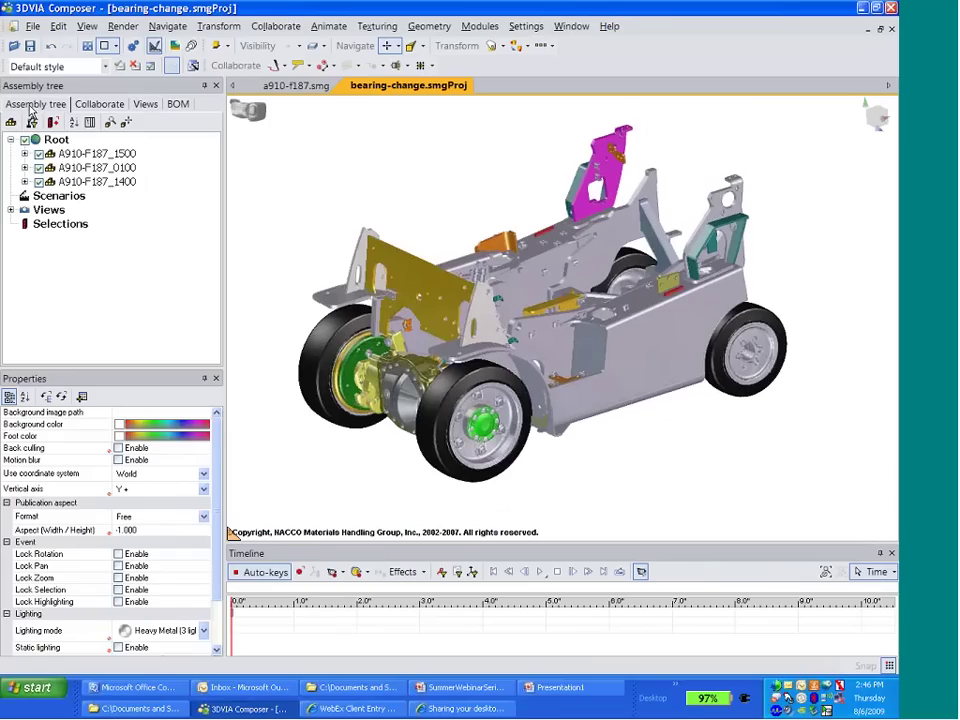
{"action": "left_click", "coordinate": [50, 141]}
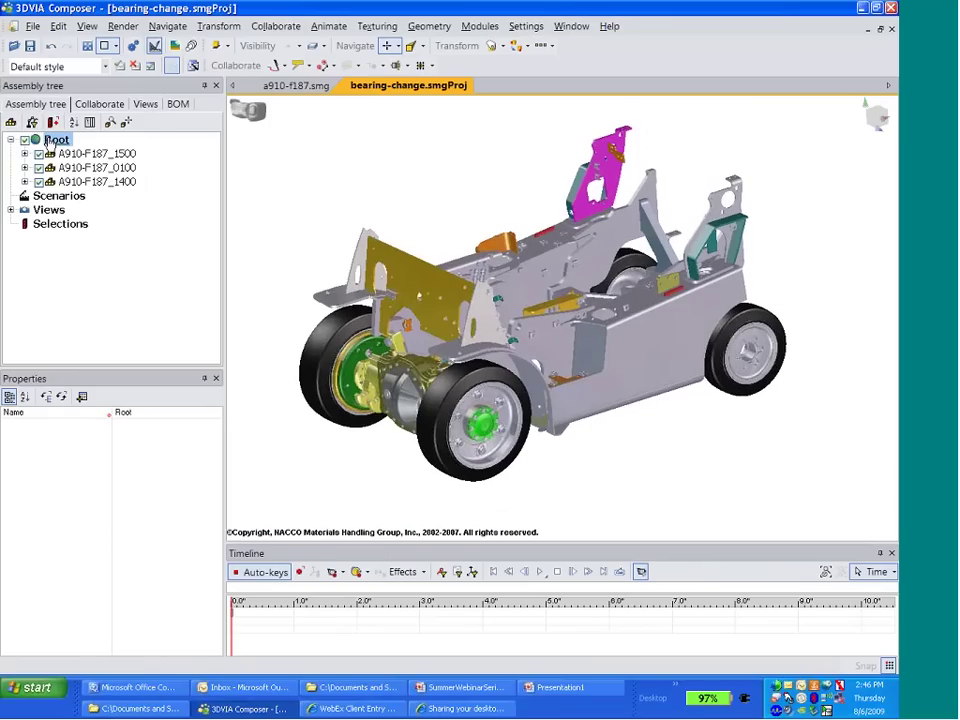
{"action": "right_click", "coordinate": [49, 143]}
{"action": "mouse_move", "coordinate": [205, 314]}
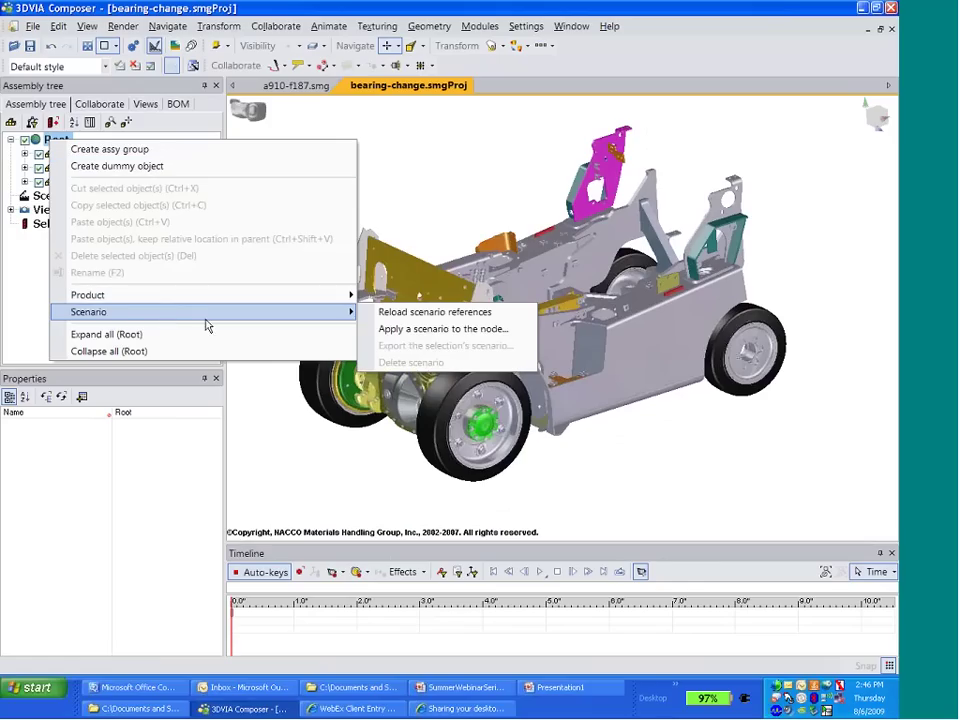
{"action": "left_click", "coordinate": [422, 329]}
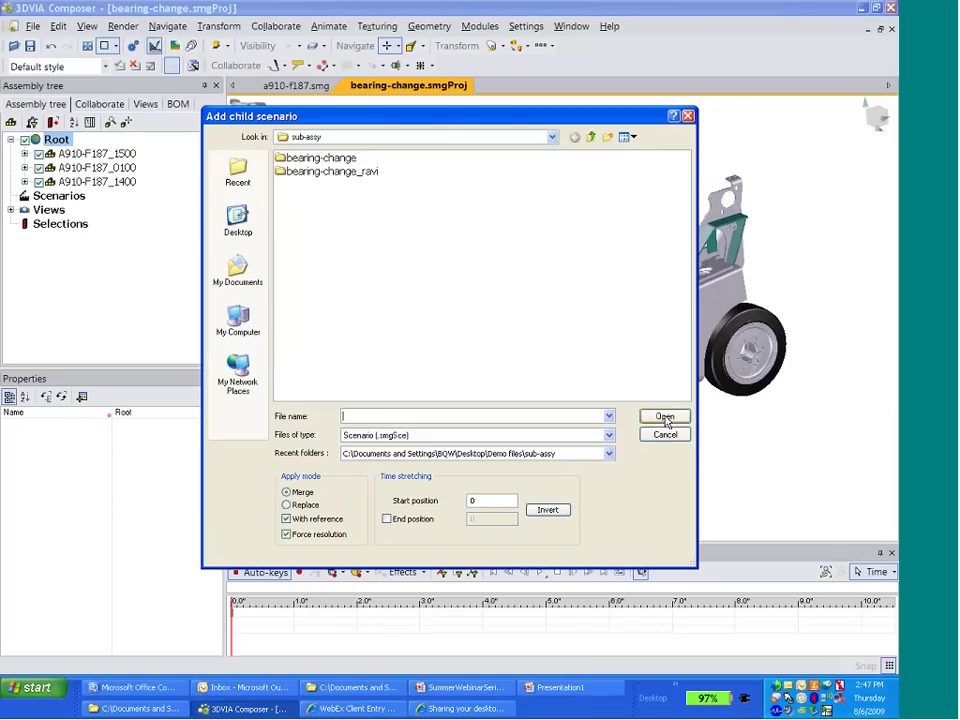
{"action": "left_click", "coordinate": [590, 136]}
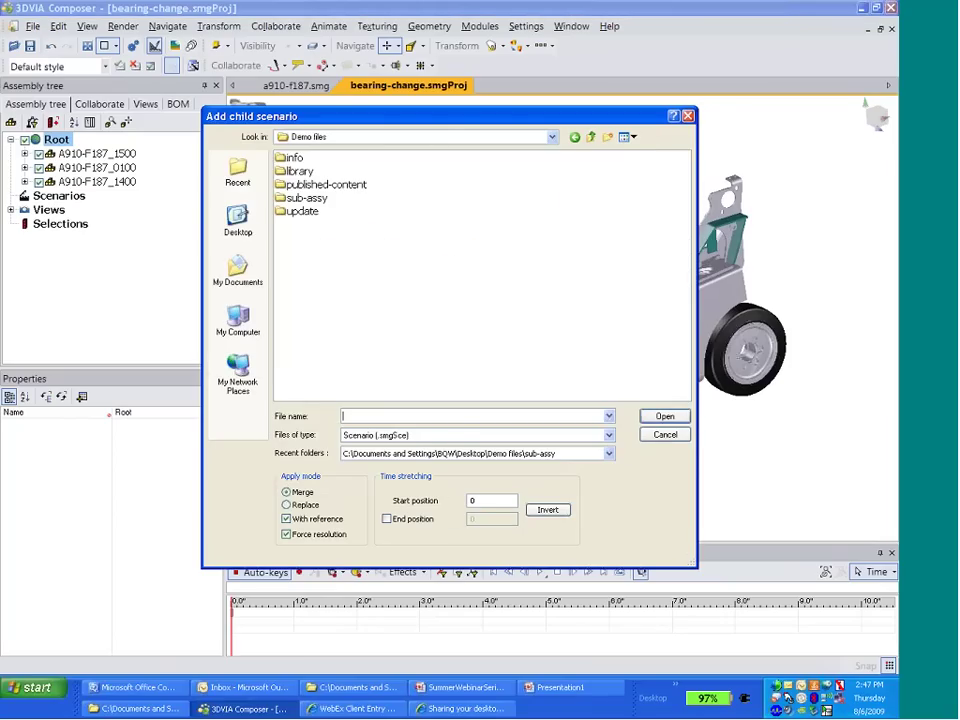
{"action": "double_click", "coordinate": [298, 171]}
{"action": "left_click", "coordinate": [306, 158]}
{"action": "left_click", "coordinate": [665, 416]}
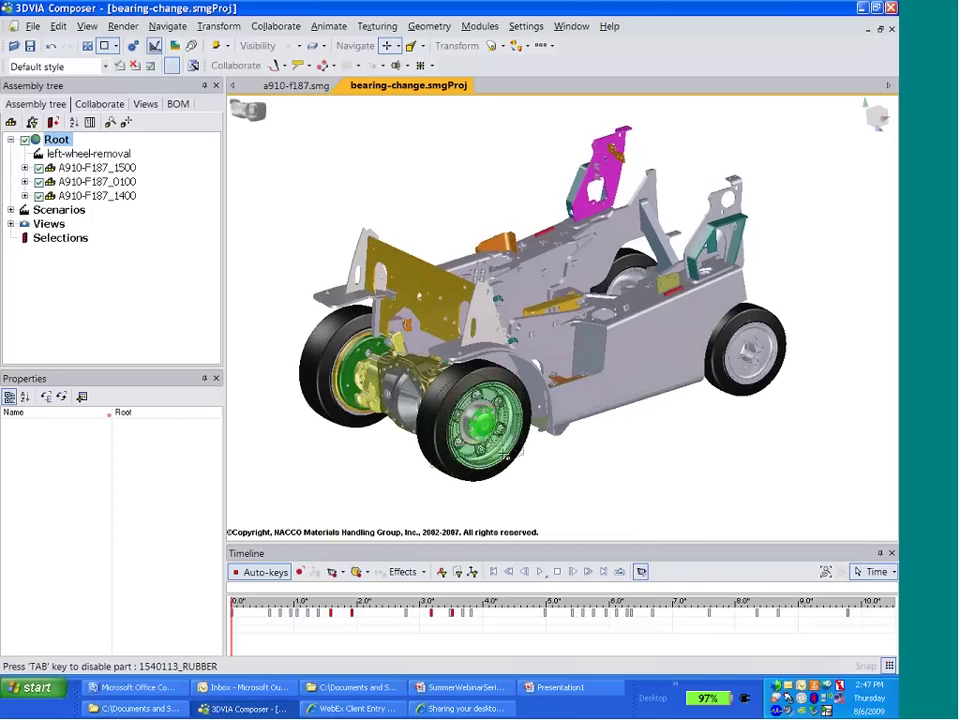
- Play the wheel-removal animation in view mode, rewind to 0, and add a marker named 'Step 1'
{"action": "scroll", "coordinate": [508, 639], "scroll_direction": "down", "scroll_amount": 5}
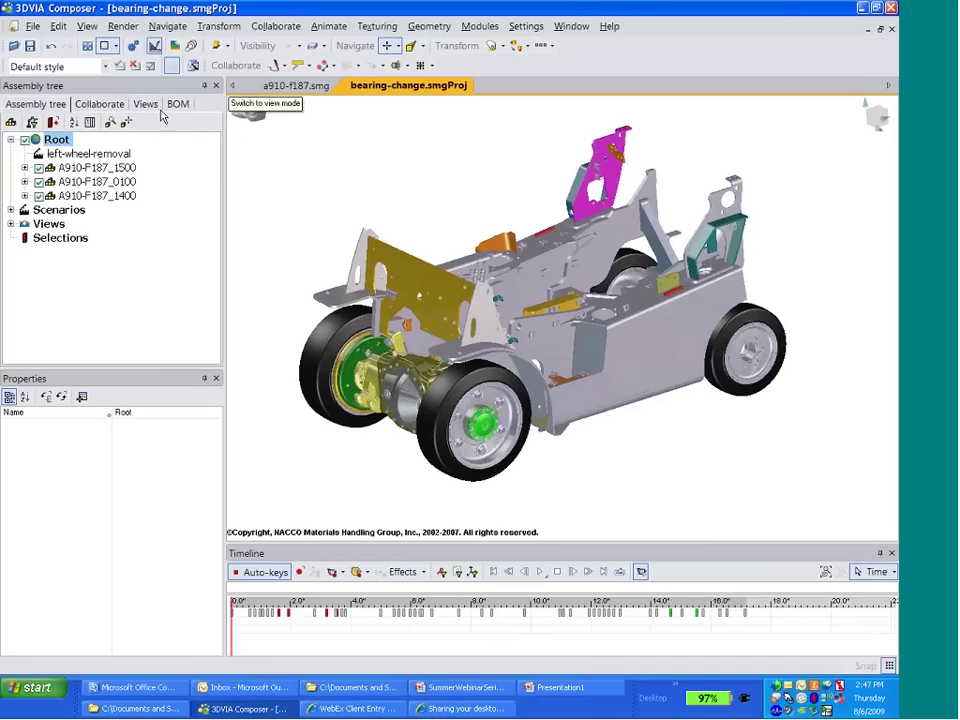
{"action": "left_click", "coordinate": [249, 109]}
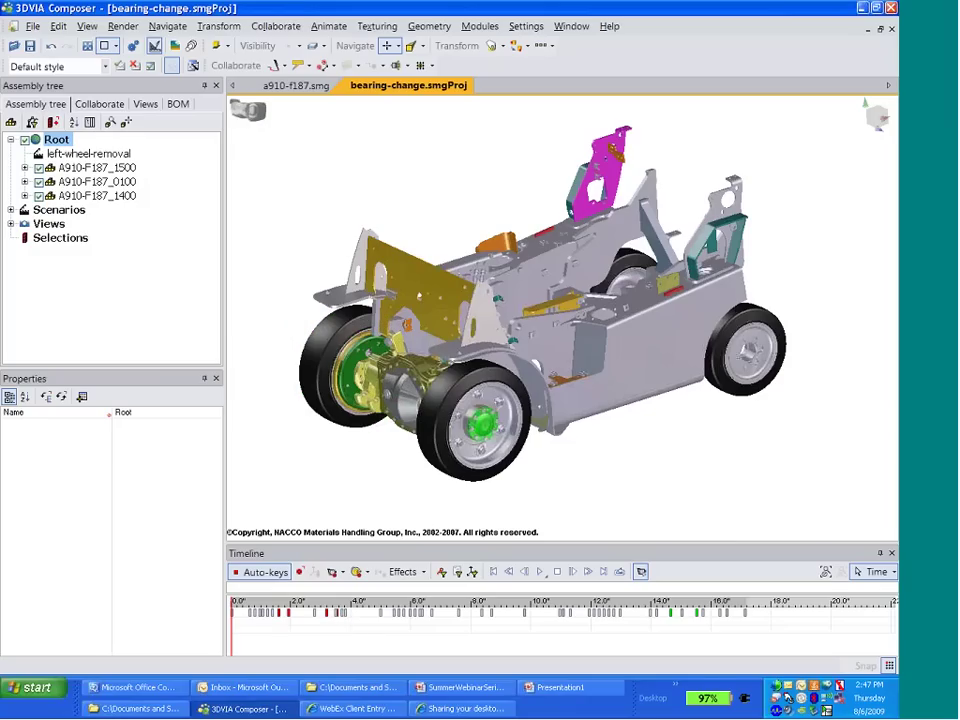
{"action": "left_click", "coordinate": [540, 571]}
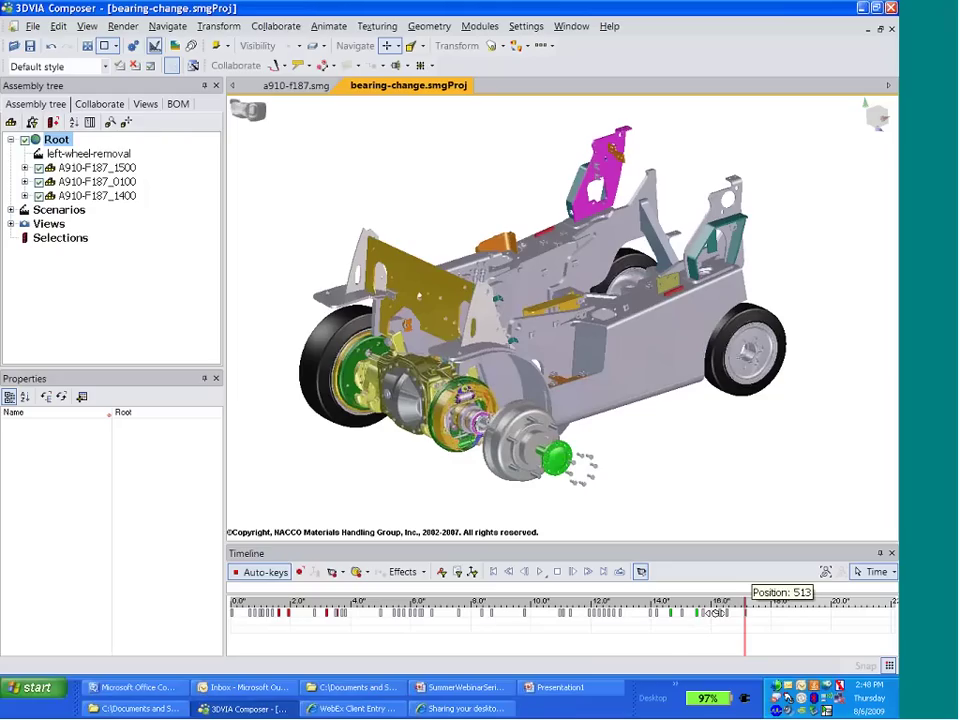
{"action": "left_click_drag", "start_coordinate": [746, 598], "coordinate": [233, 600]}
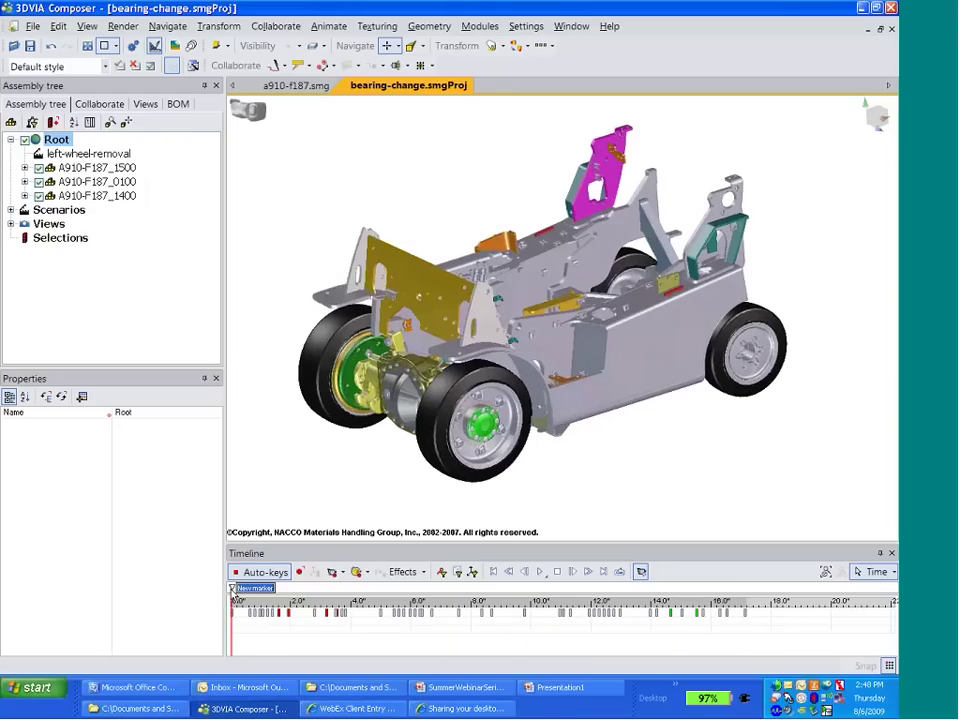
{"action": "type", "text": "step 1"}
- Confirm the Step 1 marker and key the camera at 0 s, then frame a front-wheel close-up near 0.77 s
{"action": "left_click", "coordinate": [308, 495]}
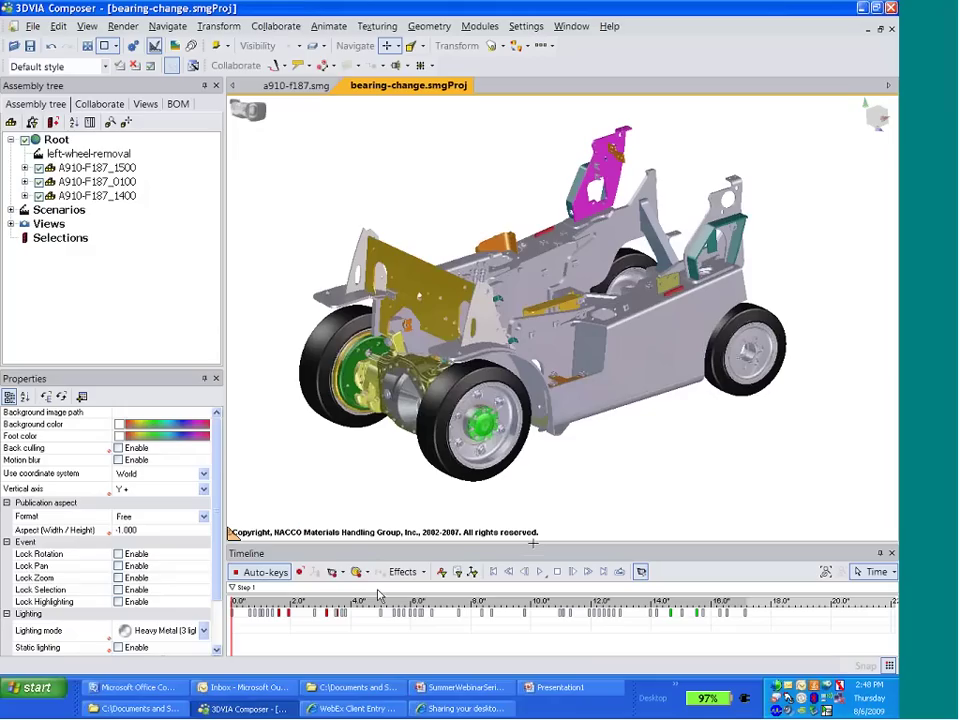
{"action": "left_click", "coordinate": [334, 577]}
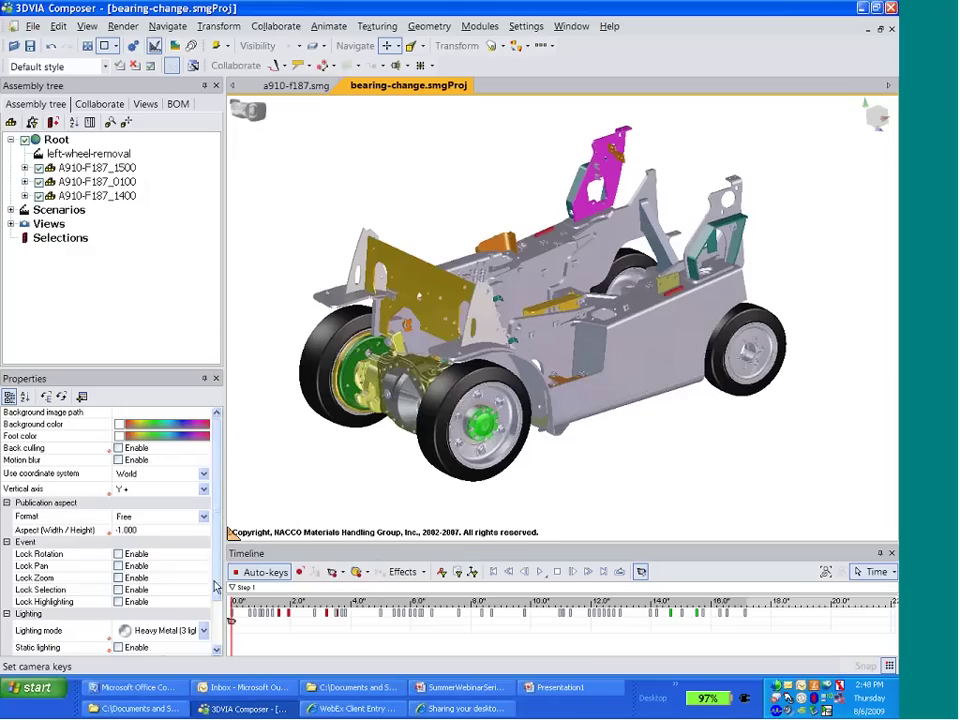
{"action": "left_click_drag", "start_coordinate": [231, 601], "coordinate": [256, 601]}
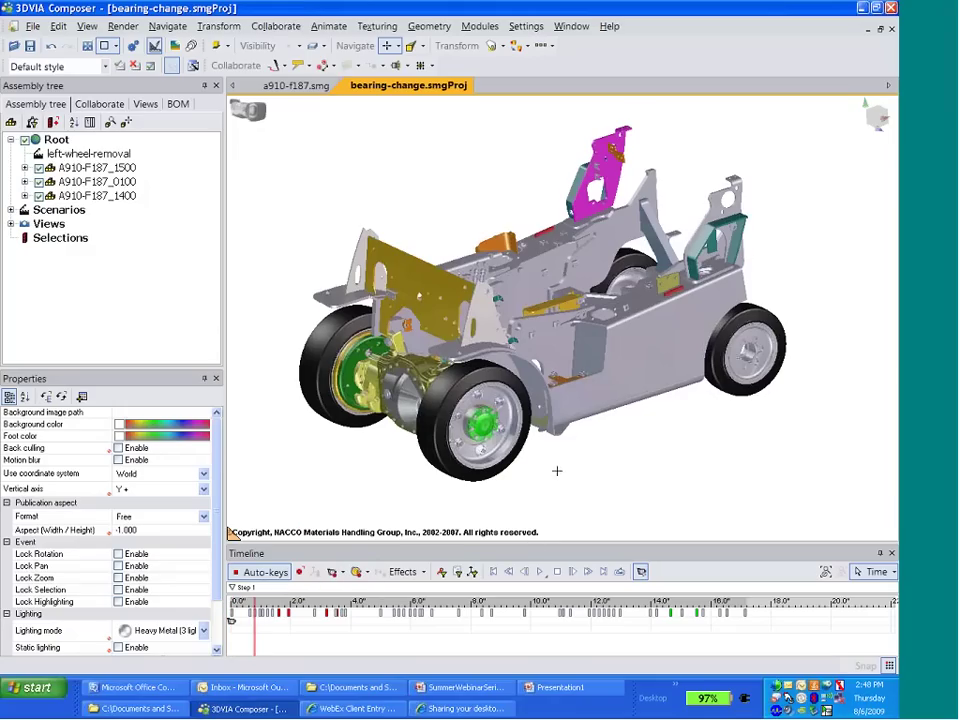
{"action": "scroll", "coordinate": [534, 474], "scroll_direction": "down", "scroll_amount": 5}
{"action": "middle_click_drag", "start_coordinate": [531, 476], "coordinate": [546, 385]}
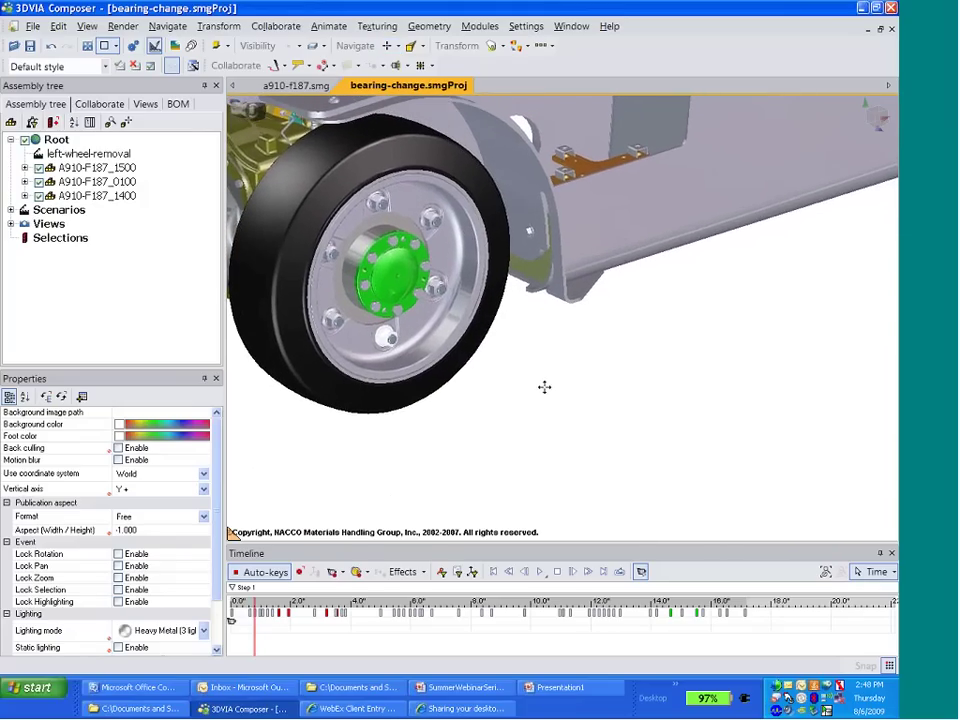
{"action": "left_click_drag", "start_coordinate": [543, 391], "coordinate": [484, 373]}
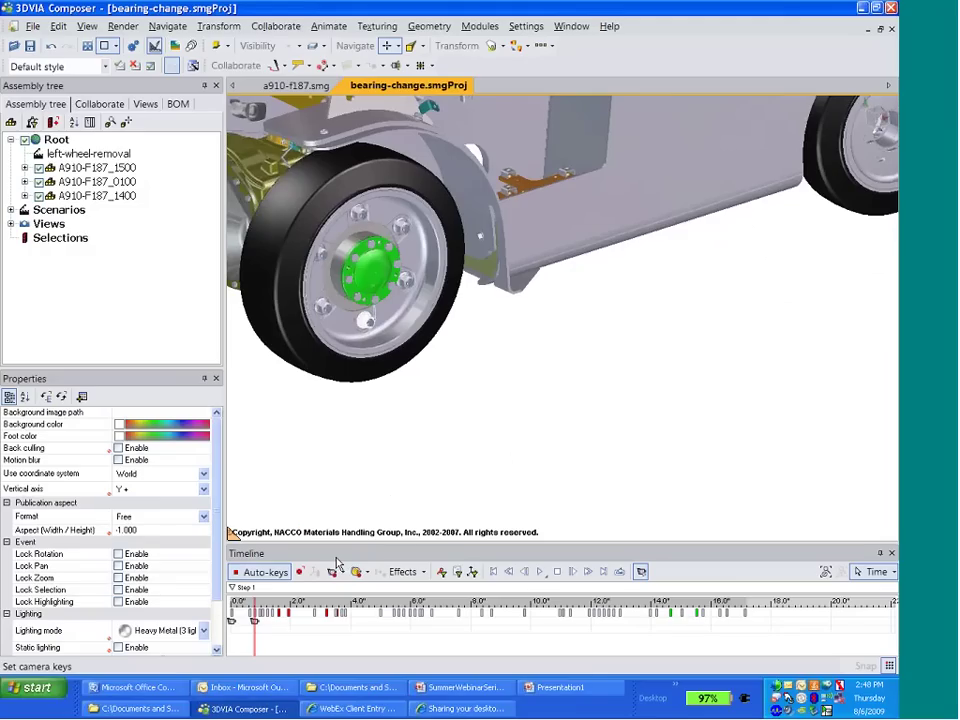
{"action": "left_click_drag", "start_coordinate": [255, 604], "coordinate": [750, 662]}
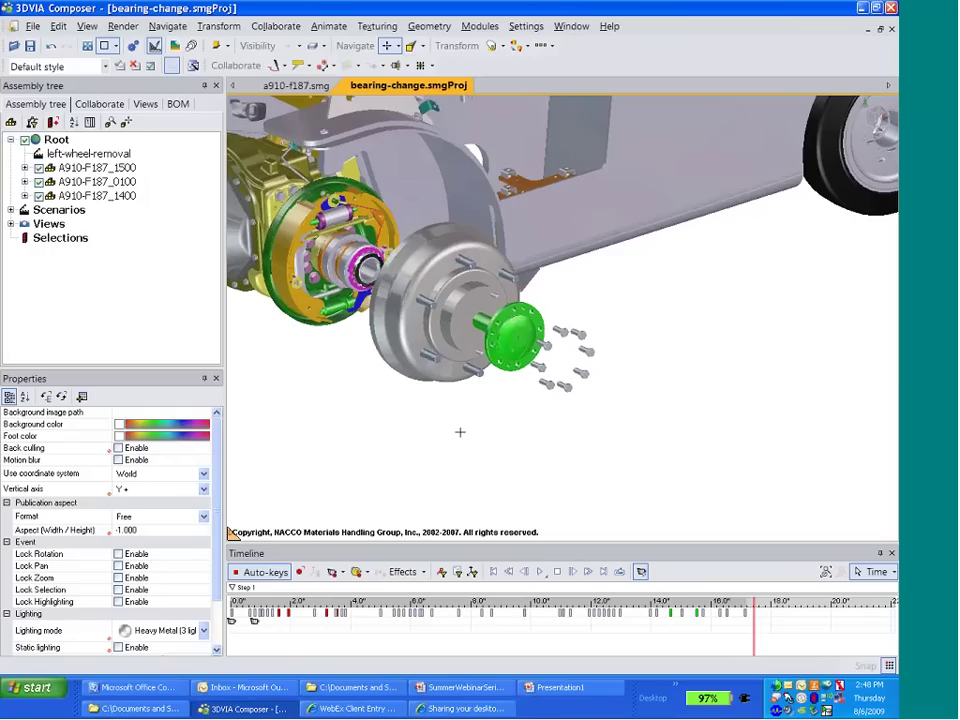
- Apply a Fade out effect to the green hub flange and its bolts slightly later in the animation
{"action": "left_click_drag", "start_coordinate": [455, 431], "coordinate": [546, 285]}
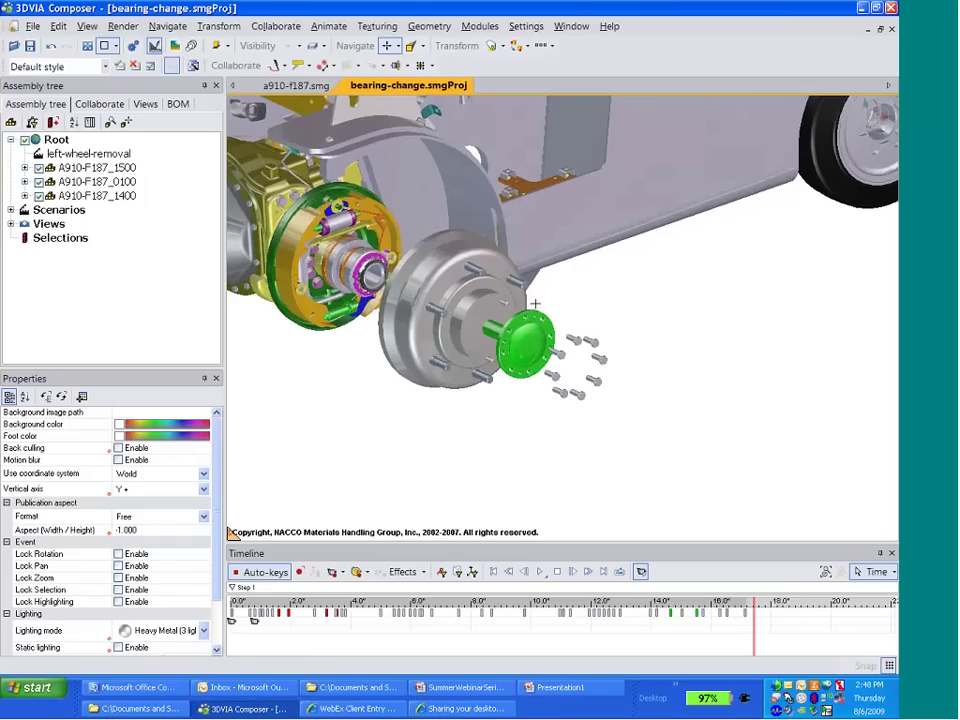
{"action": "left_click_drag", "start_coordinate": [535, 303], "coordinate": [620, 426]}
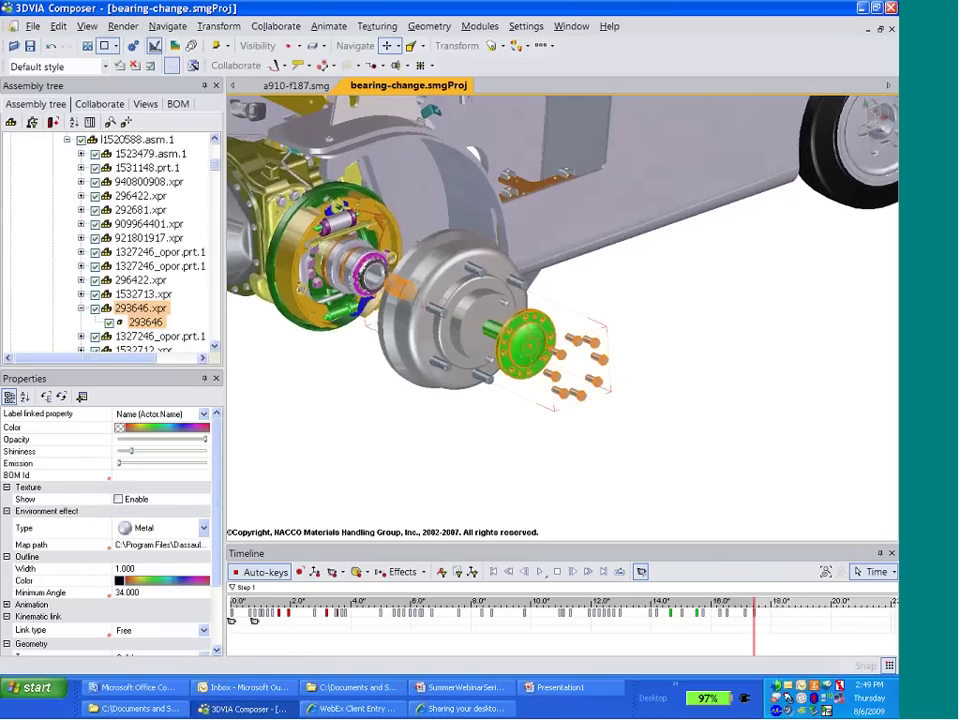
{"action": "left_click_drag", "start_coordinate": [753, 601], "coordinate": [785, 599]}
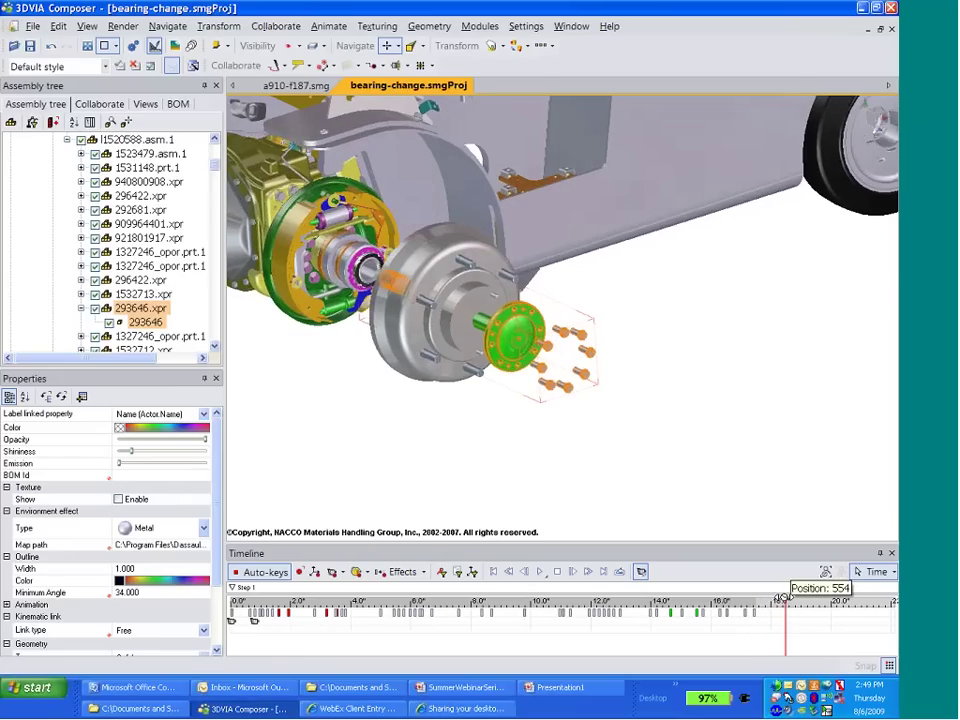
{"action": "left_click", "coordinate": [424, 573]}
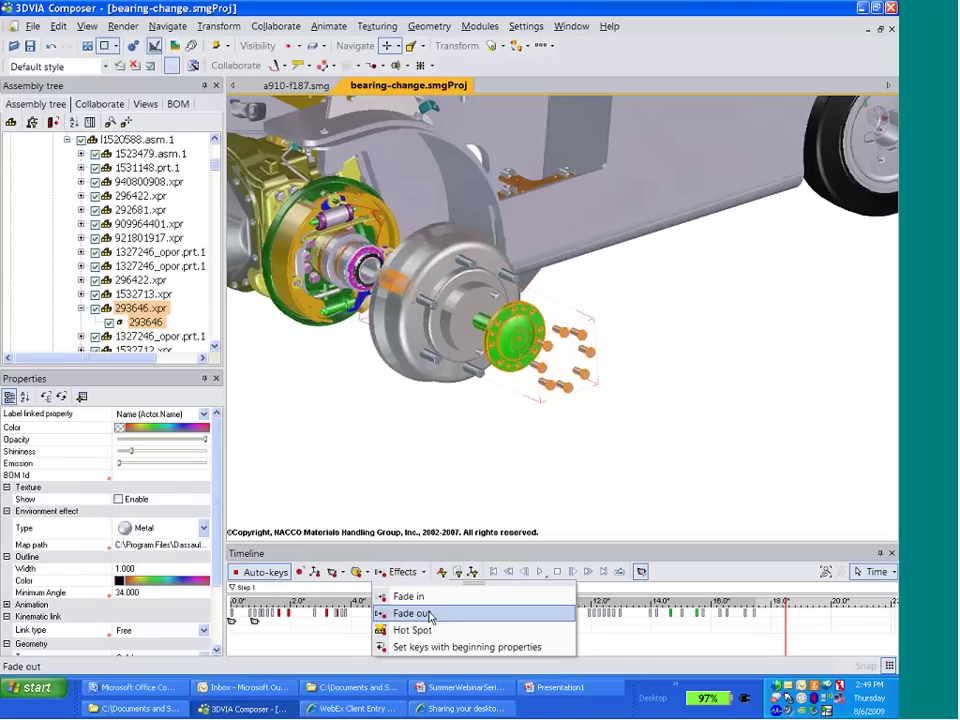
{"action": "left_click", "coordinate": [430, 617]}
- Clear the selection, pick the brake drum, then deselect it
{"action": "left_click", "coordinate": [389, 450]}
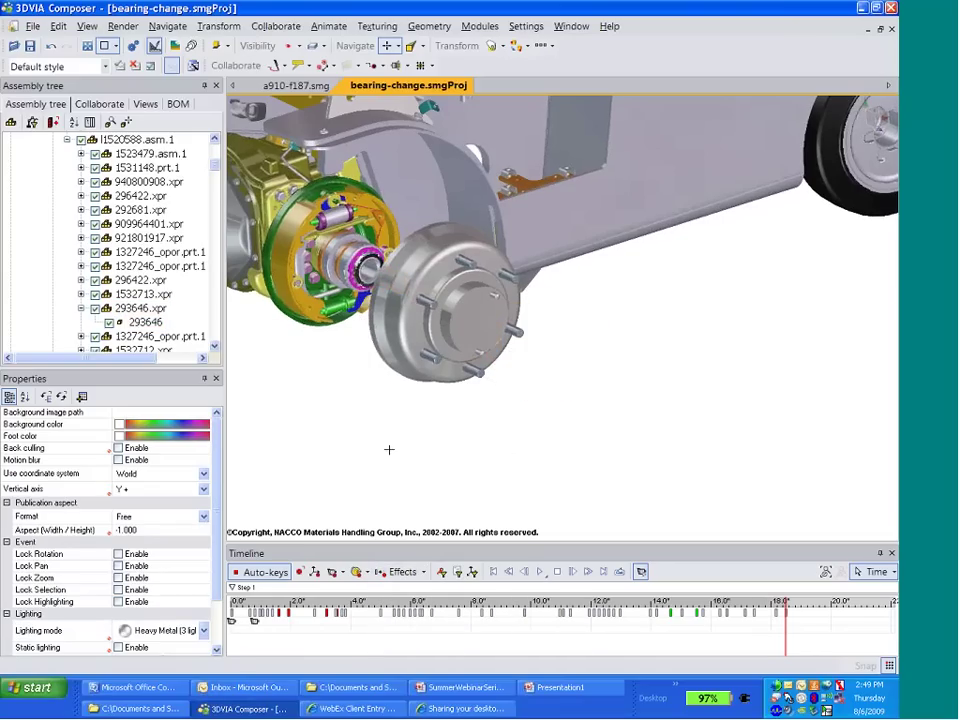
{"action": "left_click", "coordinate": [476, 269]}
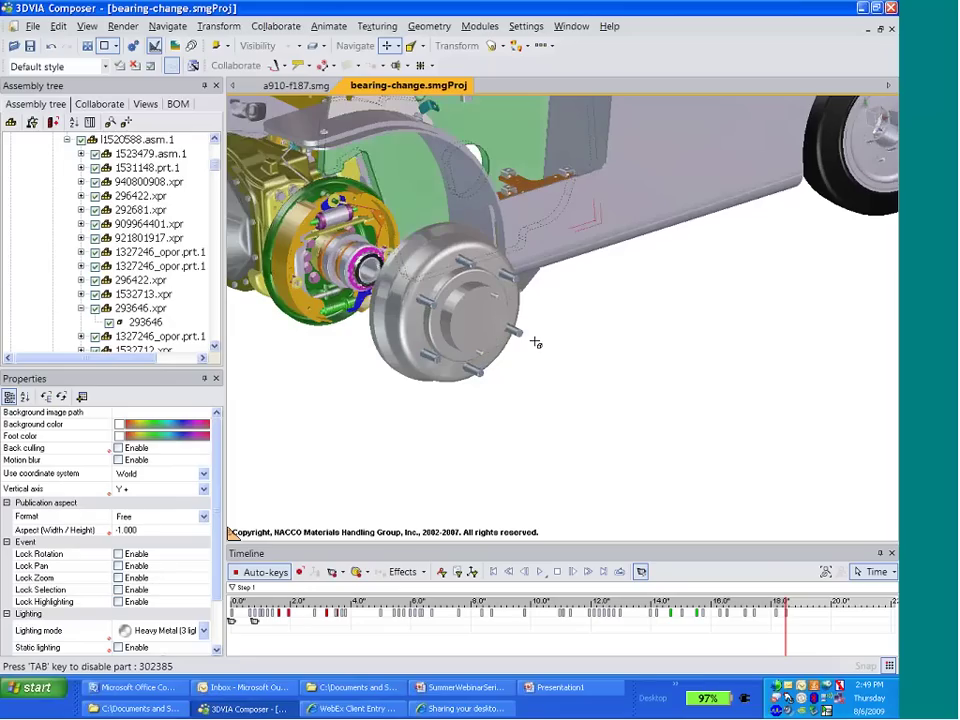
{"action": "left_click", "coordinate": [414, 296]}
{"action": "key", "text": "Escape"}
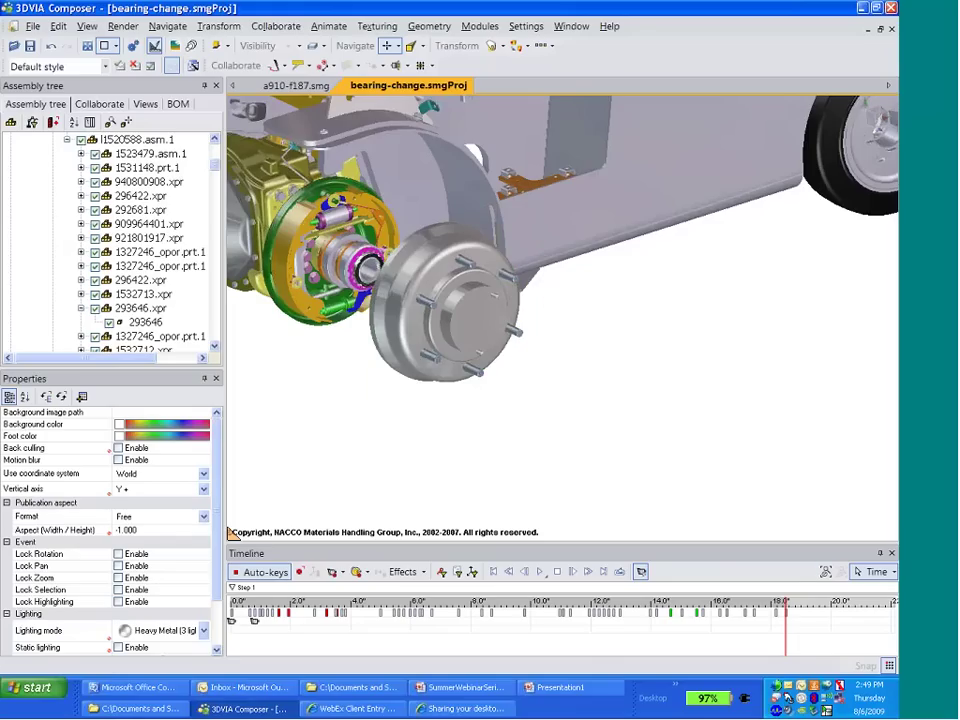
- Create a cutting plane and position and tilt it through the wheel hub
{"action": "left_click", "coordinate": [273, 26]}
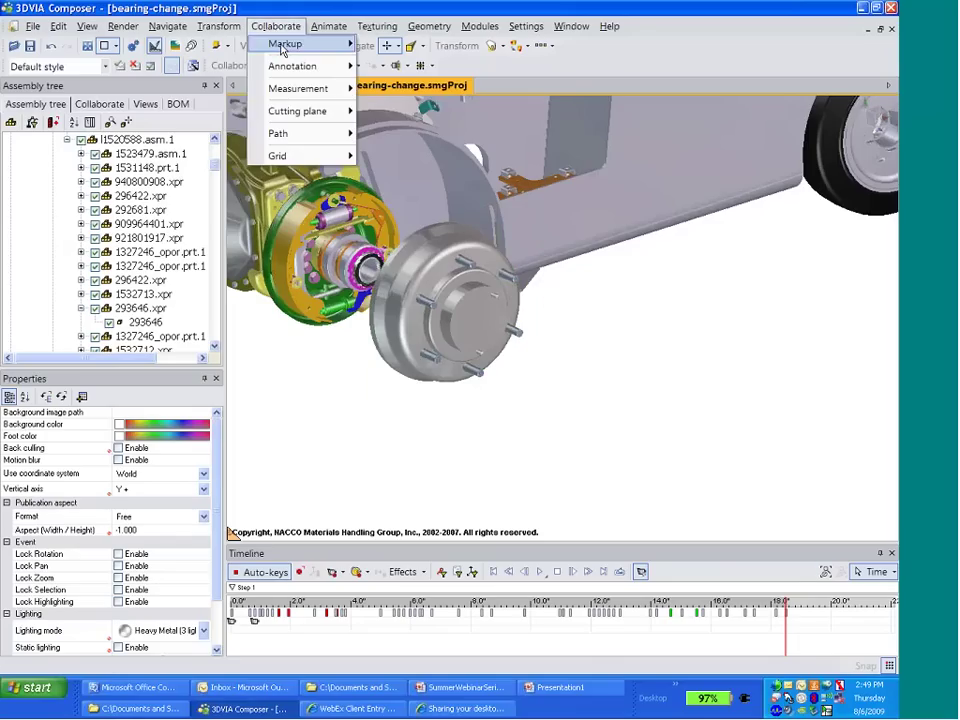
{"action": "mouse_move", "coordinate": [280, 48]}
{"action": "mouse_move", "coordinate": [310, 116]}
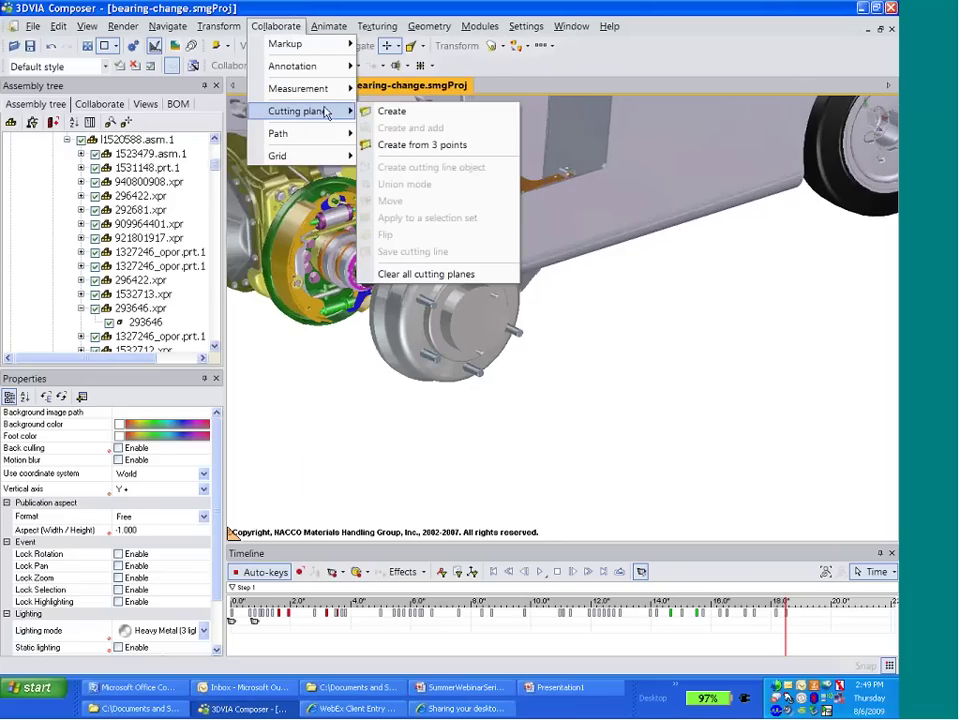
{"action": "left_click", "coordinate": [380, 116]}
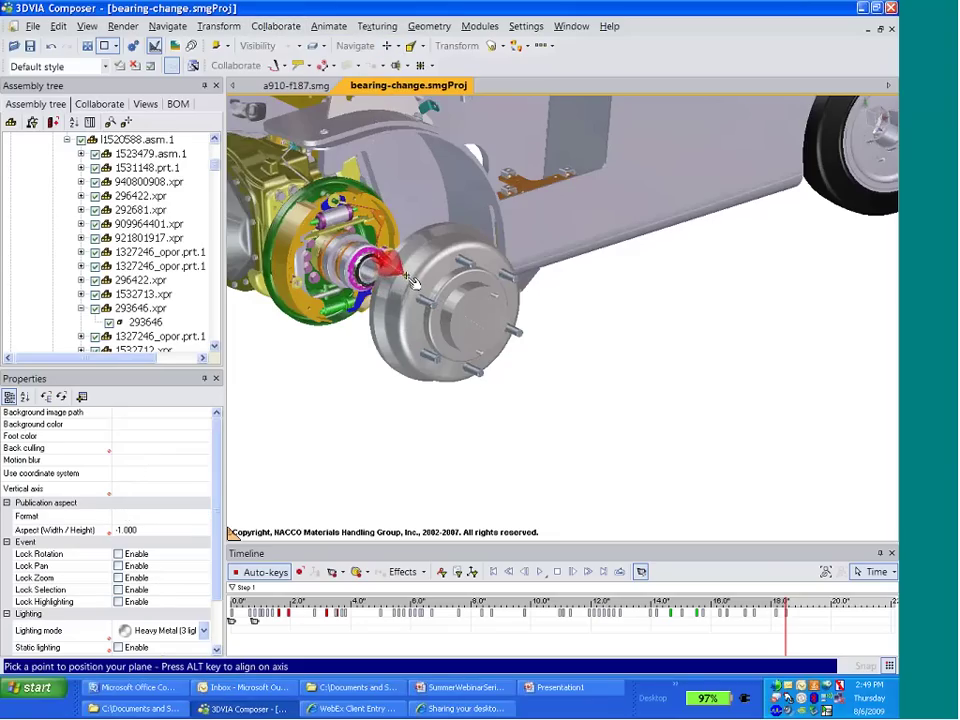
{"action": "left_click", "coordinate": [411, 282]}
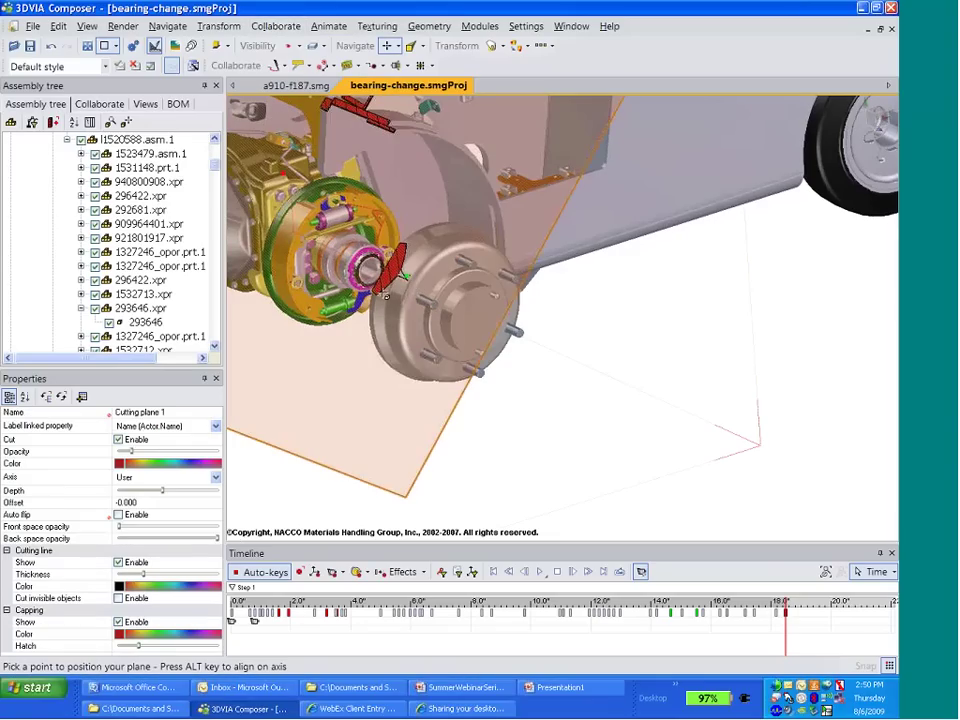
{"action": "mouse_move", "coordinate": [411, 282]}
{"action": "left_mouse_down"}
{"action": "mouse_move", "coordinate": [321, 347]}
{"action": "mouse_move", "coordinate": [374, 373]}
{"action": "left_mouse_up"}
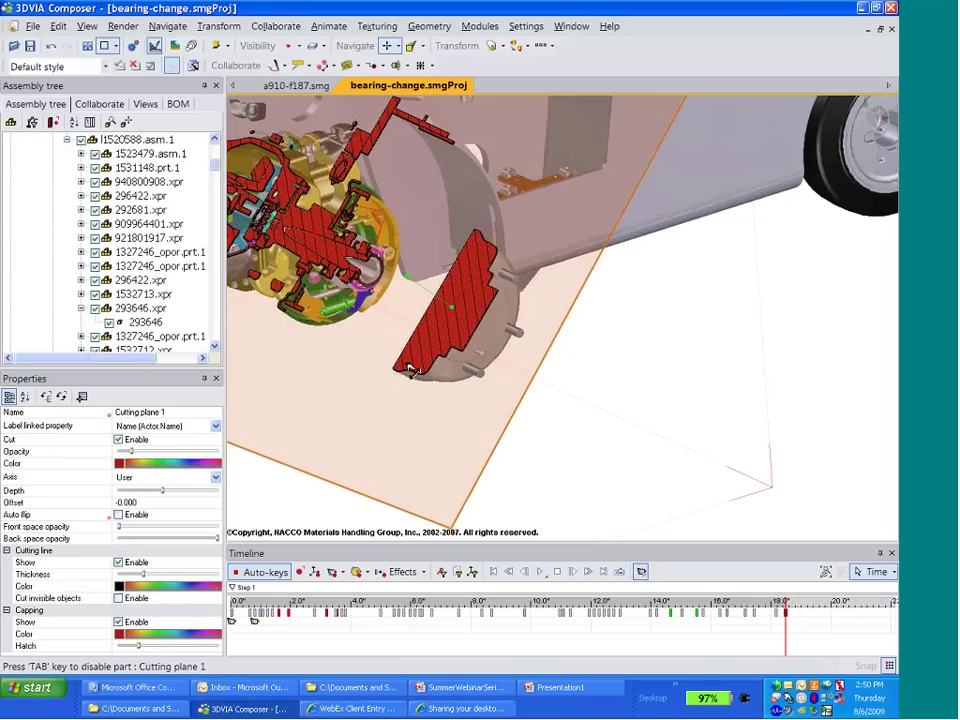
- Restrict the cutting plane to part 1530429 via Apply to a selection set
{"action": "left_click", "coordinate": [485, 315]}
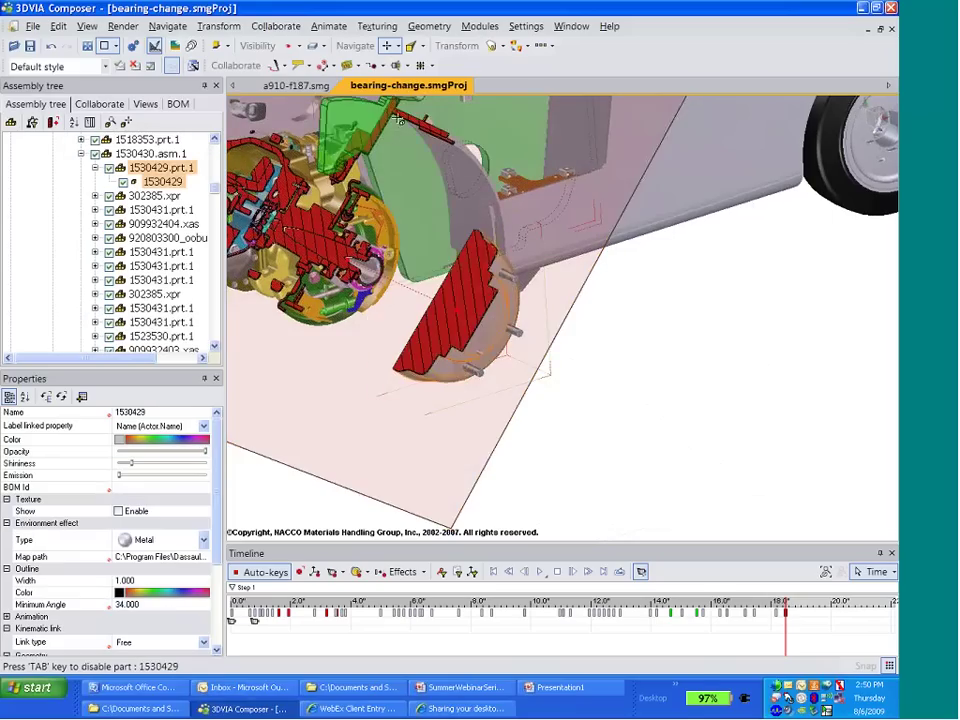
{"action": "left_click", "coordinate": [350, 65]}
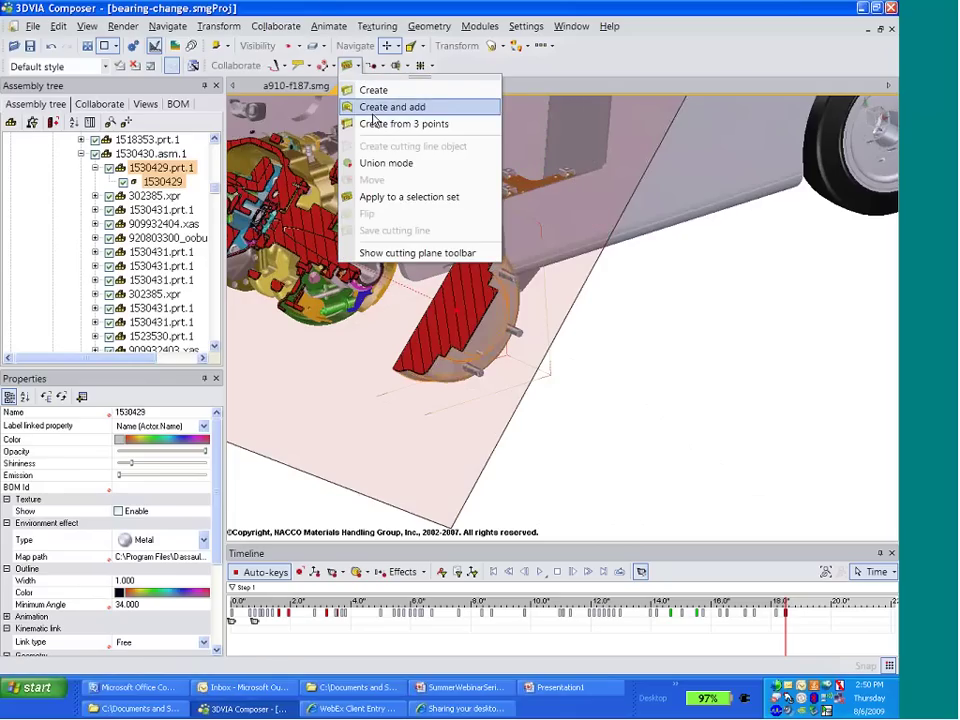
{"action": "left_click", "coordinate": [393, 198]}
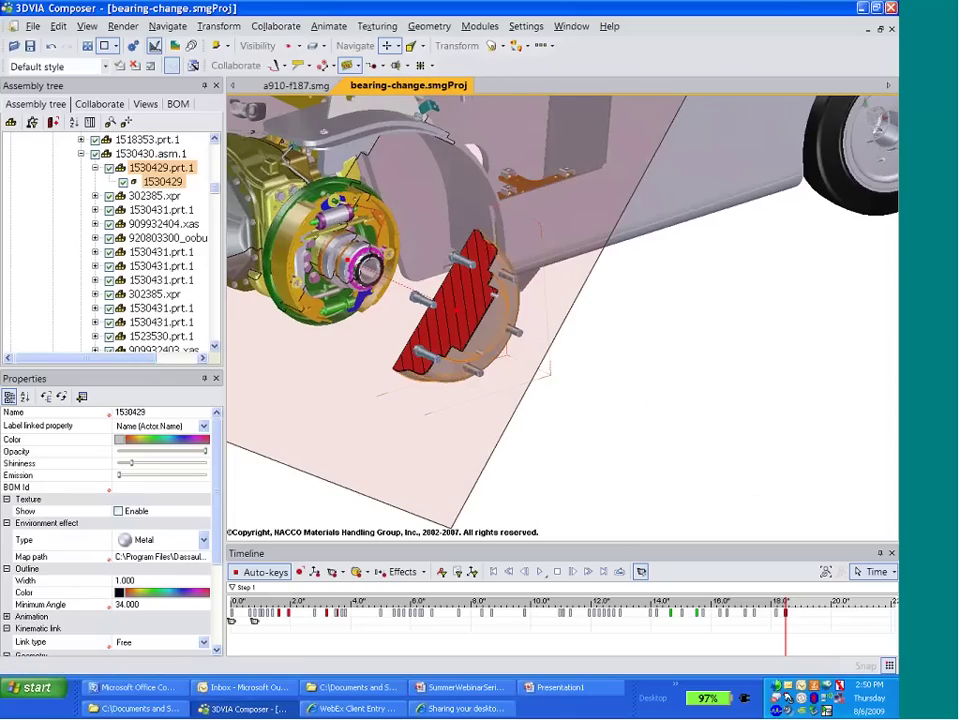
{"action": "left_click", "coordinate": [422, 433]}
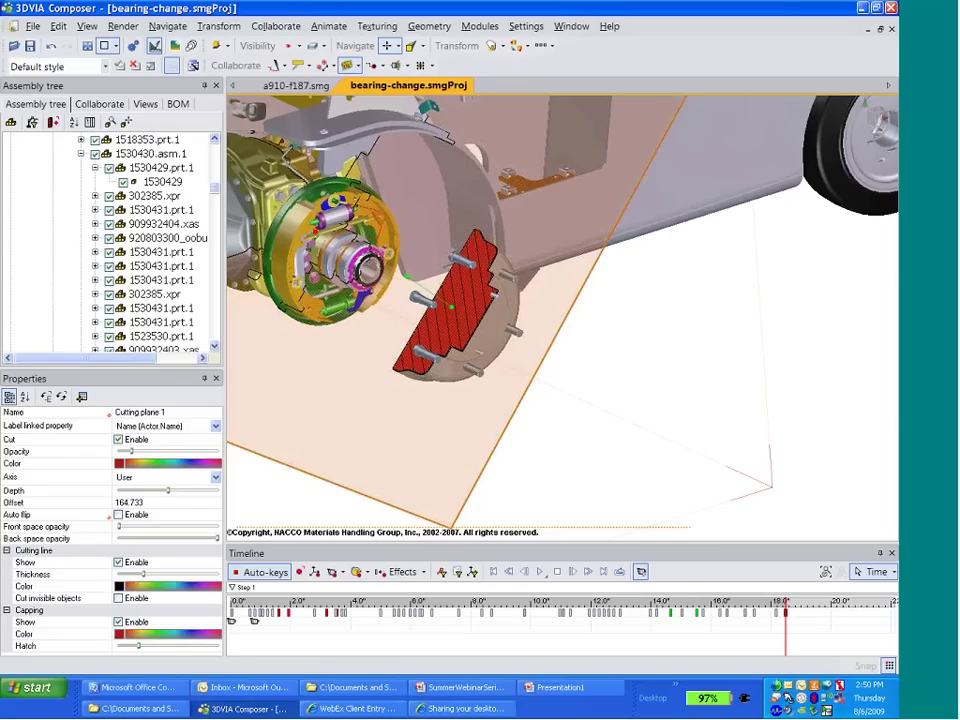
- Set the cutting plane's opacity to 0 so its surface is fully transparent
{"action": "left_click_drag", "start_coordinate": [786, 601], "coordinate": [822, 598]}
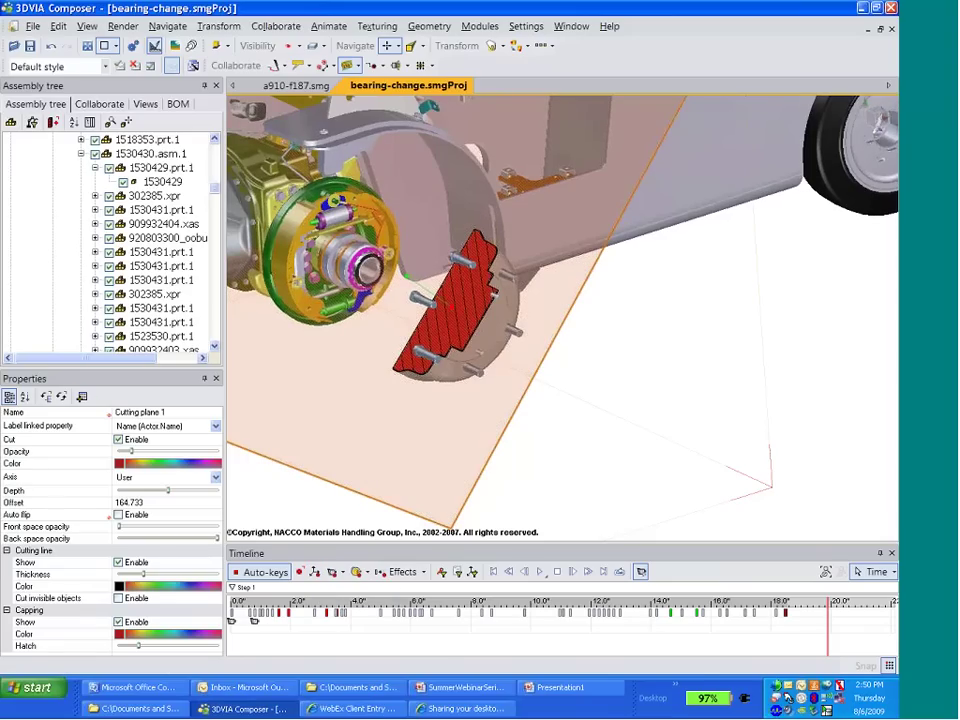
{"action": "left_click", "coordinate": [120, 451]}
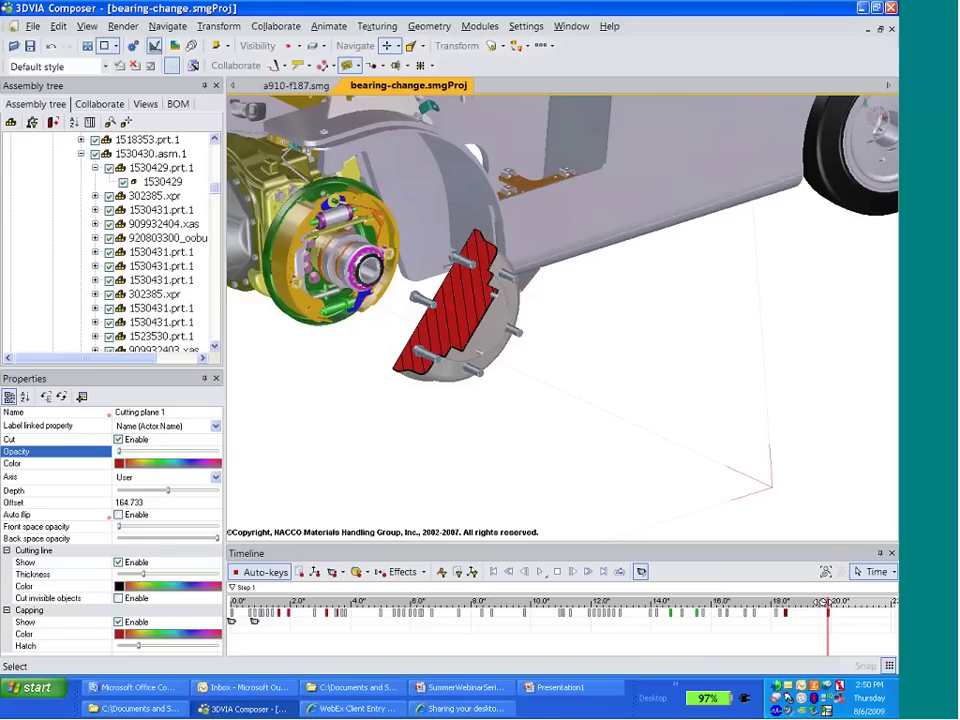
{"action": "mouse_move", "coordinate": [782, 600]}
{"action": "left_mouse_down"}
{"action": "mouse_move", "coordinate": [765, 600]}
{"action": "mouse_move", "coordinate": [850, 600]}
{"action": "mouse_move", "coordinate": [602, 600]}
{"action": "mouse_move", "coordinate": [846, 600]}
{"action": "mouse_move", "coordinate": [786, 600]}
{"action": "left_mouse_up"}
{"action": "scroll", "coordinate": [733, 637], "scroll_direction": "down", "scroll_amount": 3}
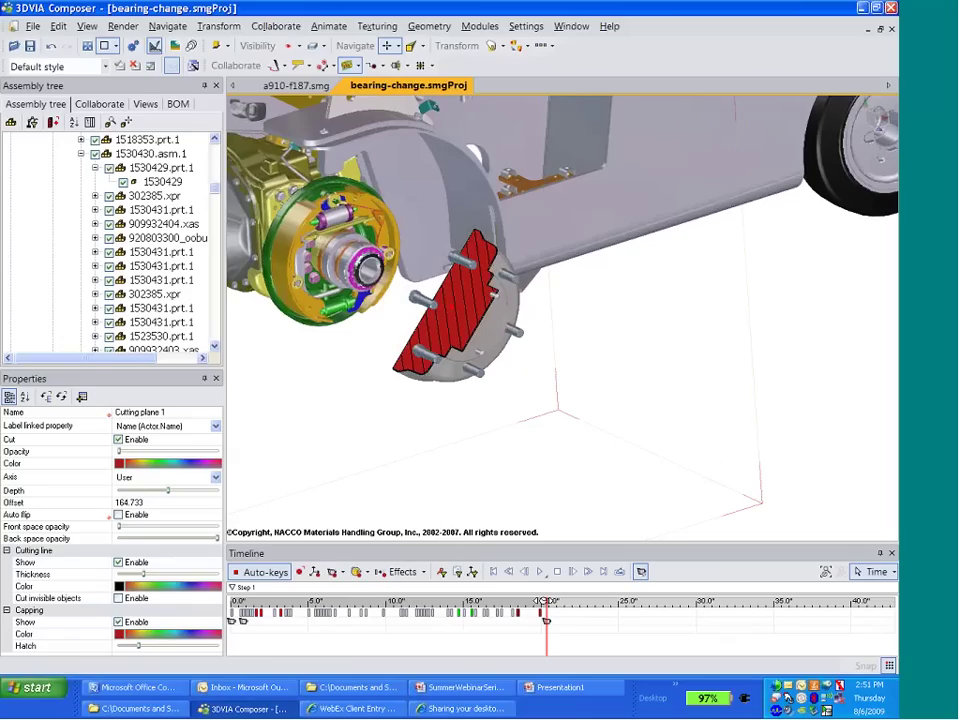
- After the last keys, rotate to a closer view of the hub and key the camera
{"action": "left_click", "coordinate": [572, 600]}
{"action": "left_click_drag", "start_coordinate": [455, 460], "coordinate": [514, 443]}
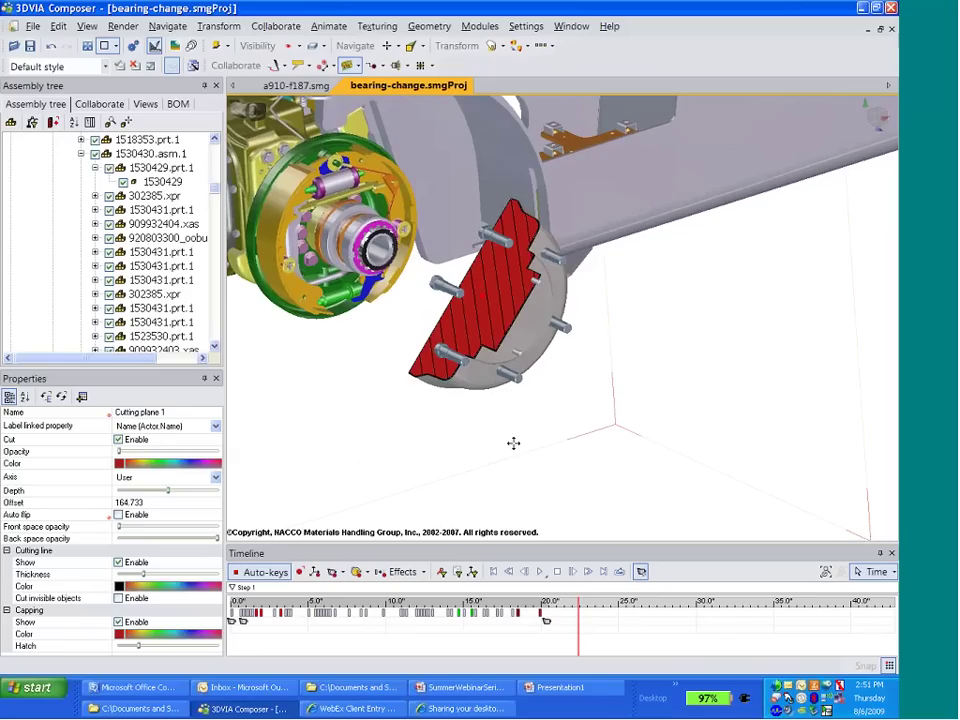
{"action": "left_click", "coordinate": [332, 572]}
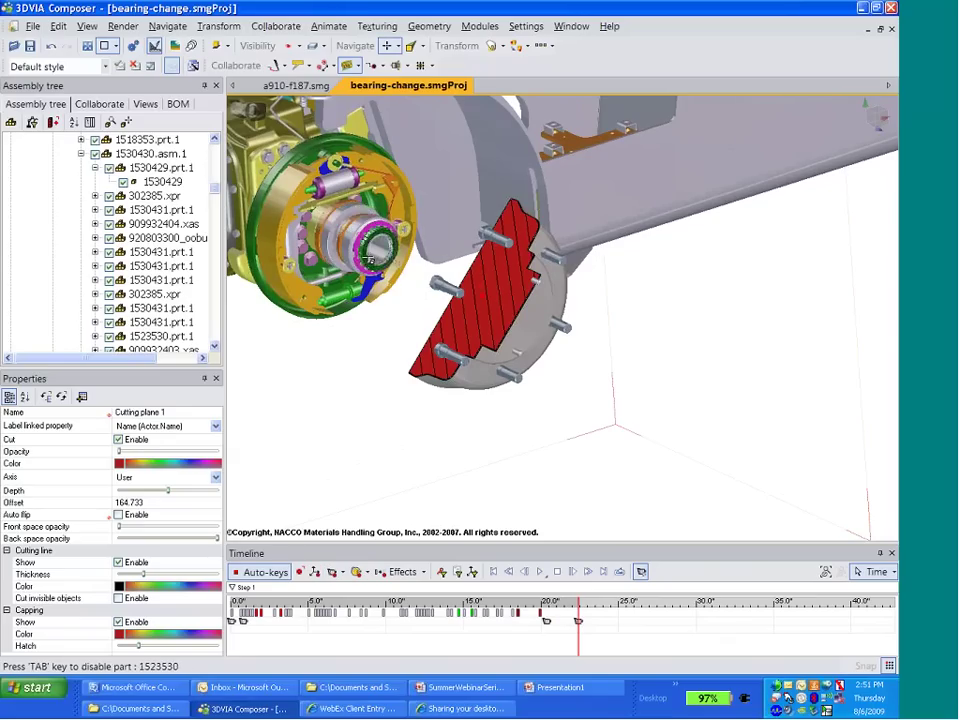
- Place a 3D circular arrow on the bearing hub with a 22° sweep and key it
{"action": "left_click", "coordinate": [275, 26]}
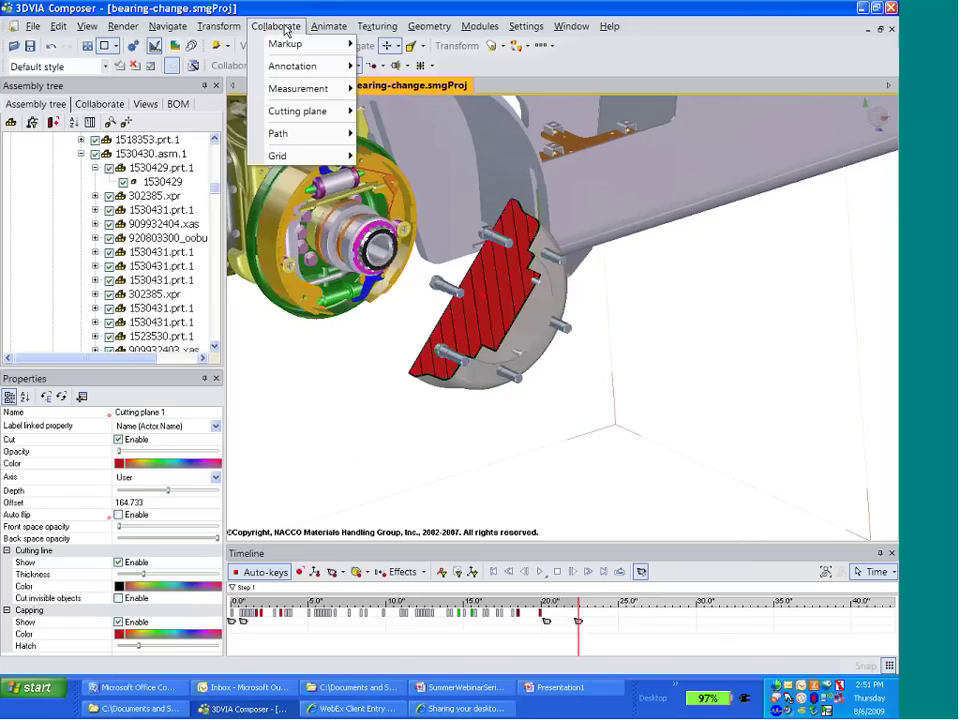
{"action": "mouse_move", "coordinate": [290, 46]}
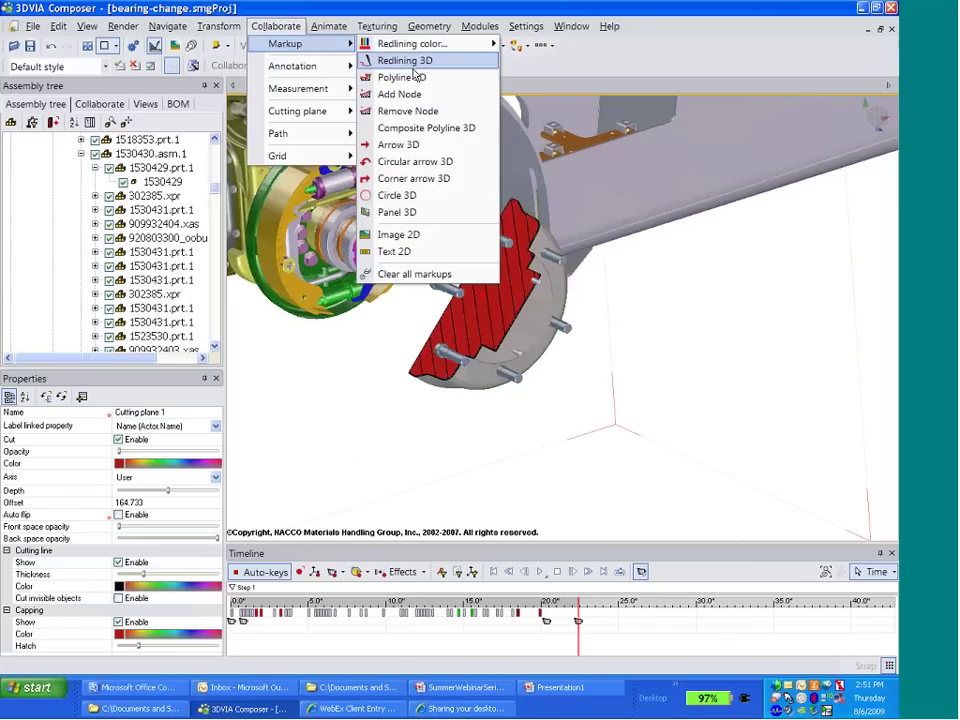
{"action": "left_click", "coordinate": [430, 161]}
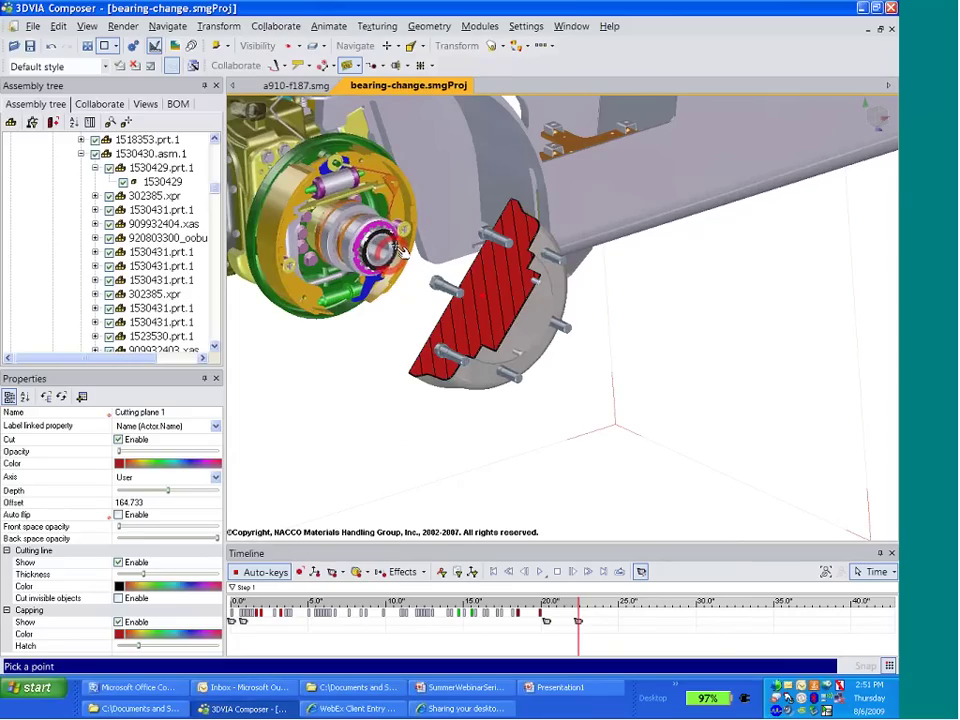
{"action": "left_click", "coordinate": [395, 250]}
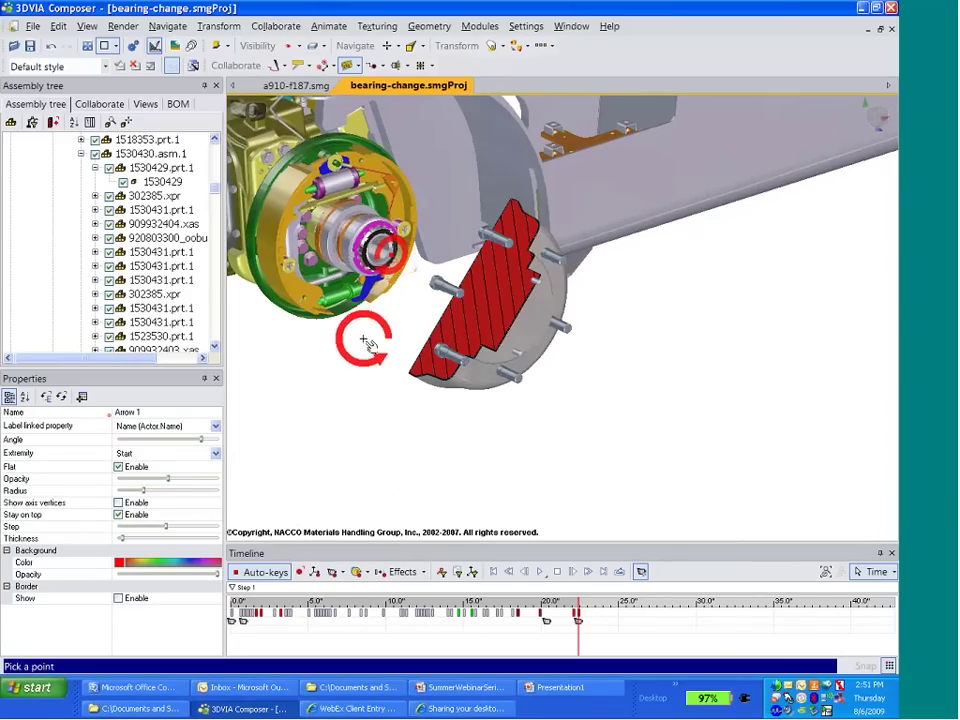
{"action": "left_click", "coordinate": [200, 442]}
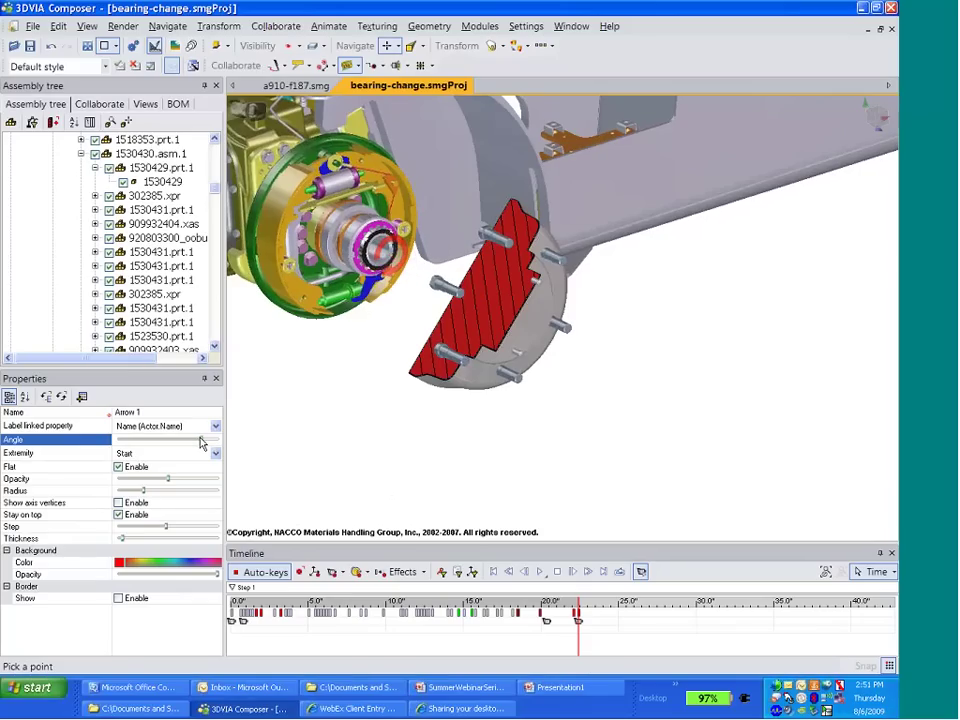
{"action": "left_click_drag", "start_coordinate": [200, 443], "coordinate": [128, 443]}
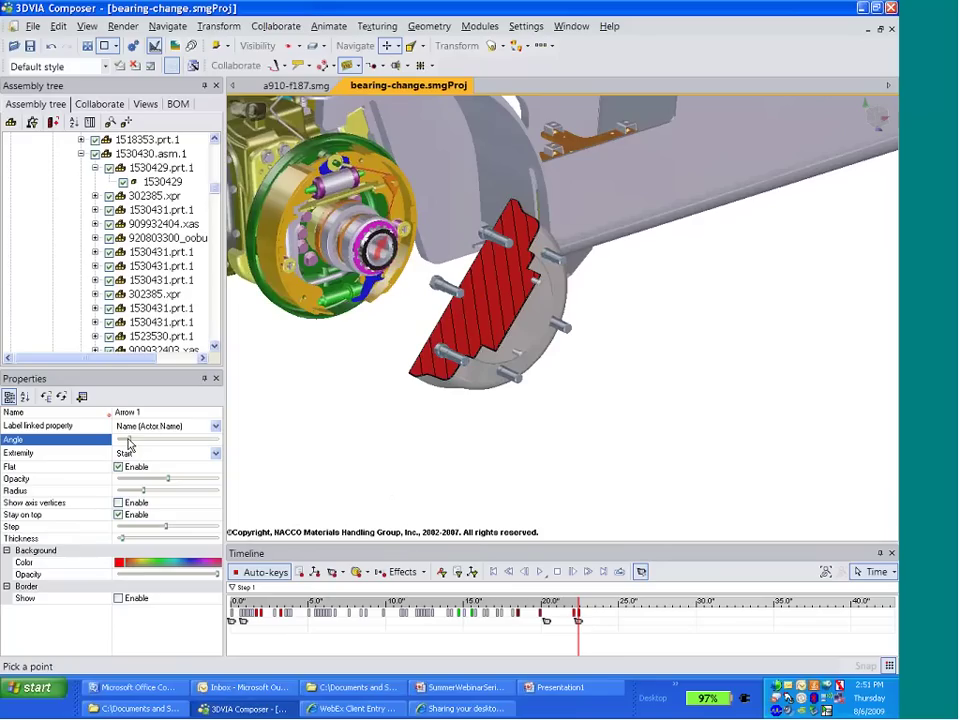
{"action": "left_click", "coordinate": [314, 571]}
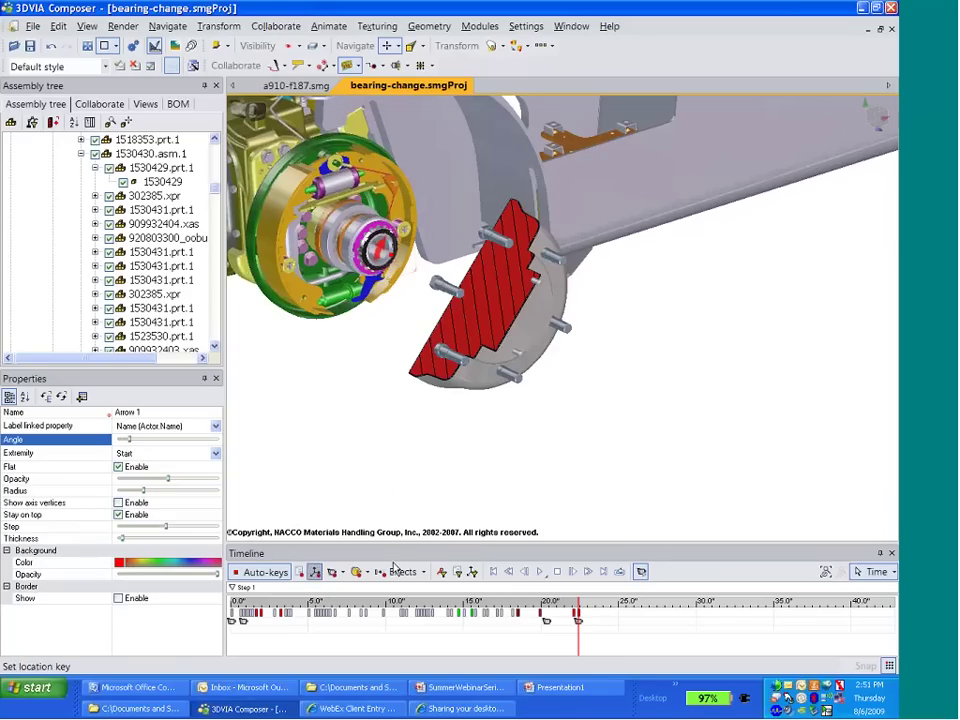
- At about 24.5 s, widen the arrow's sweep to about 226° and make it fade out
{"action": "left_click_drag", "start_coordinate": [585, 600], "coordinate": [619, 600]}
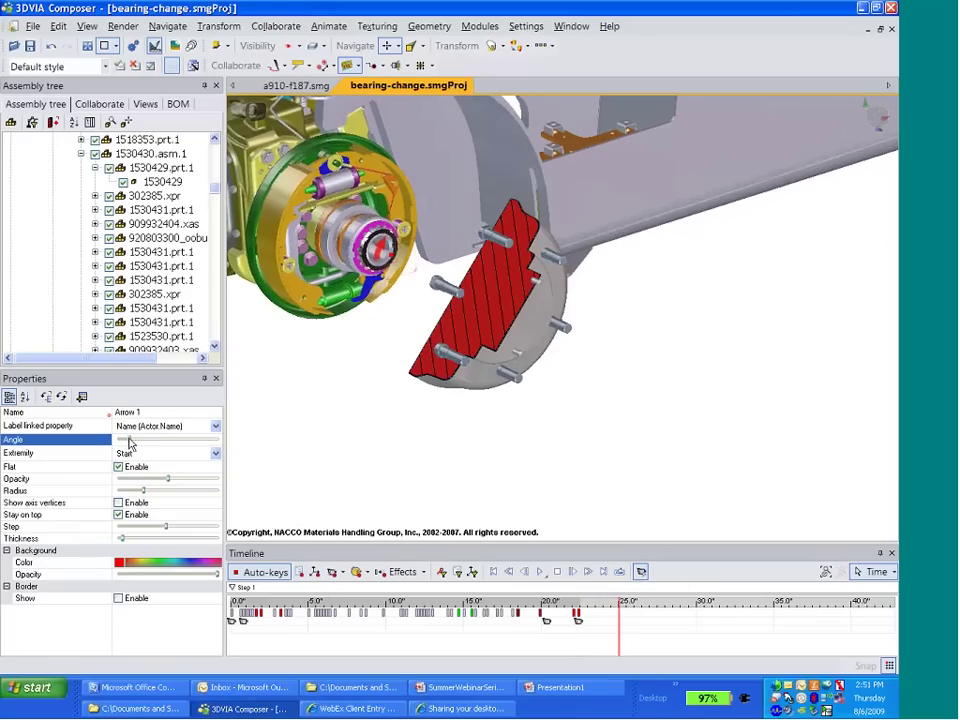
{"action": "left_click_drag", "start_coordinate": [122, 439], "coordinate": [198, 437]}
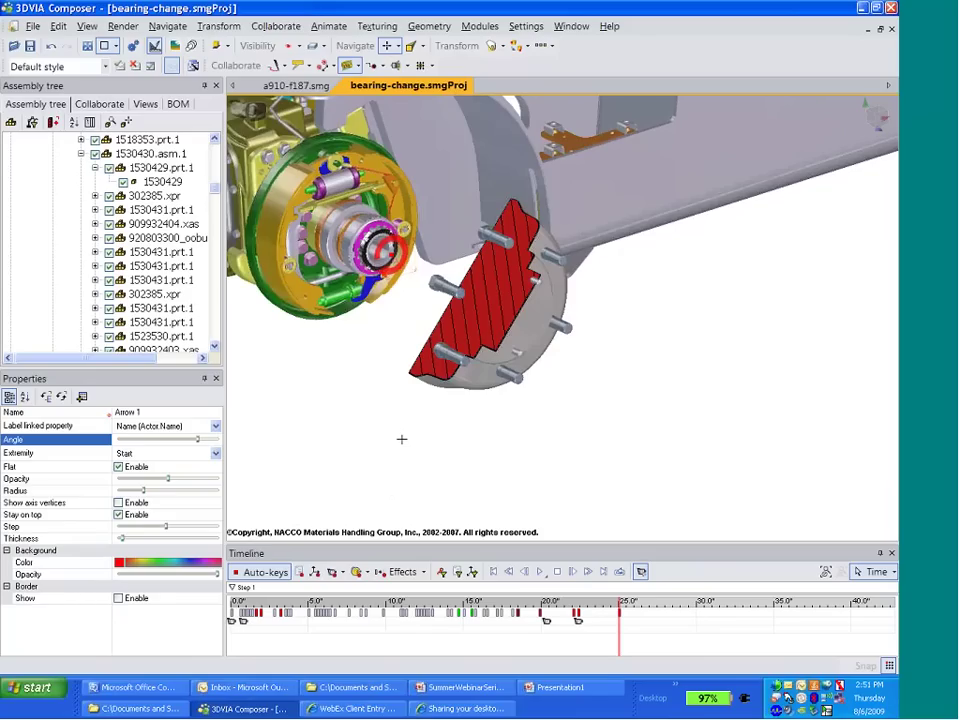
{"action": "left_click", "coordinate": [403, 572]}
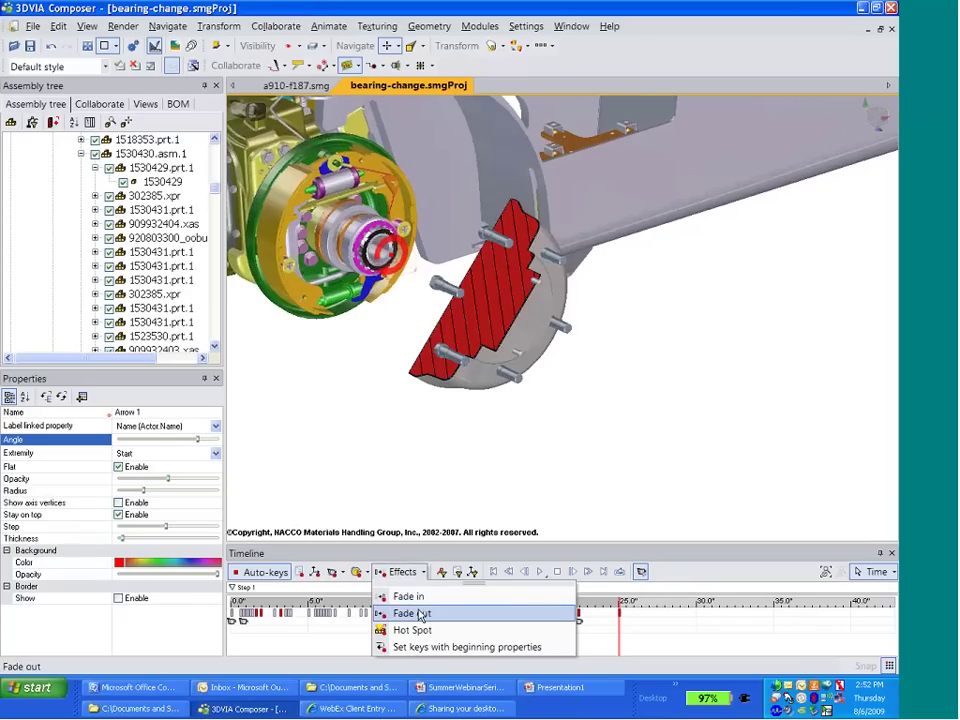
{"action": "left_click", "coordinate": [420, 614]}
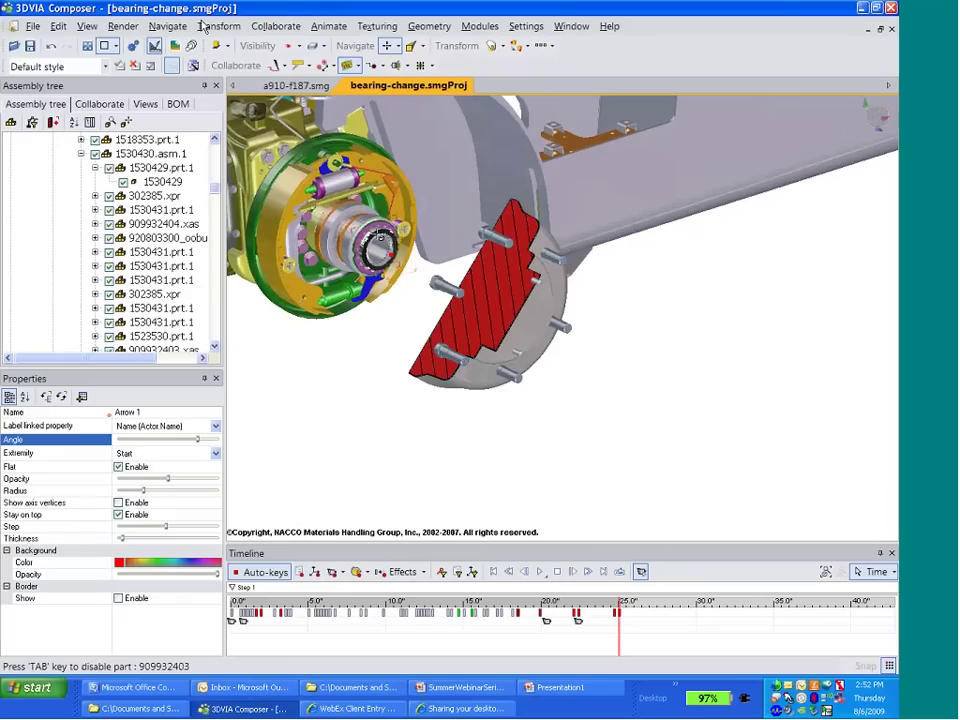
- Rotate bearing part 940800908 by about 114° at around 28 s and key the rotation
{"action": "left_click", "coordinate": [372, 232]}
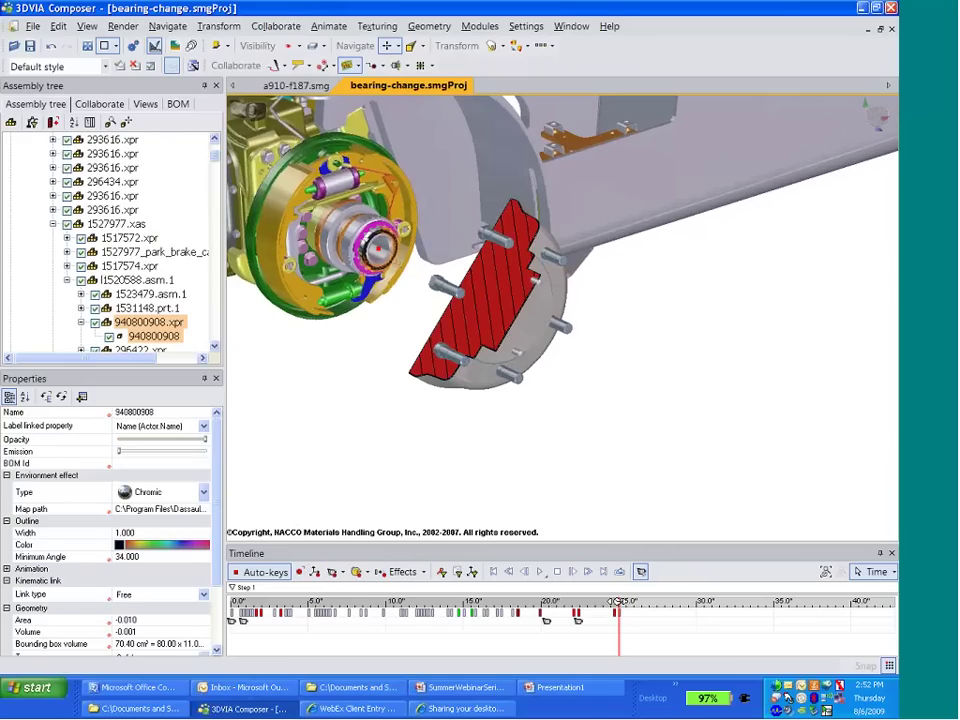
{"action": "left_click_drag", "start_coordinate": [617, 601], "coordinate": [665, 598]}
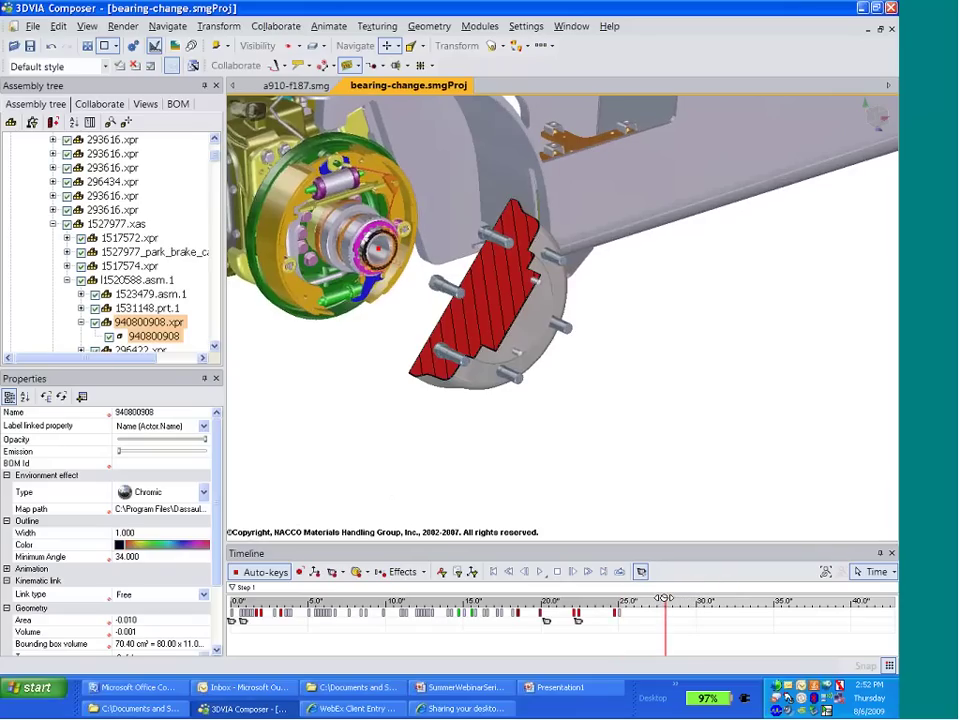
{"action": "left_click", "coordinate": [218, 26]}
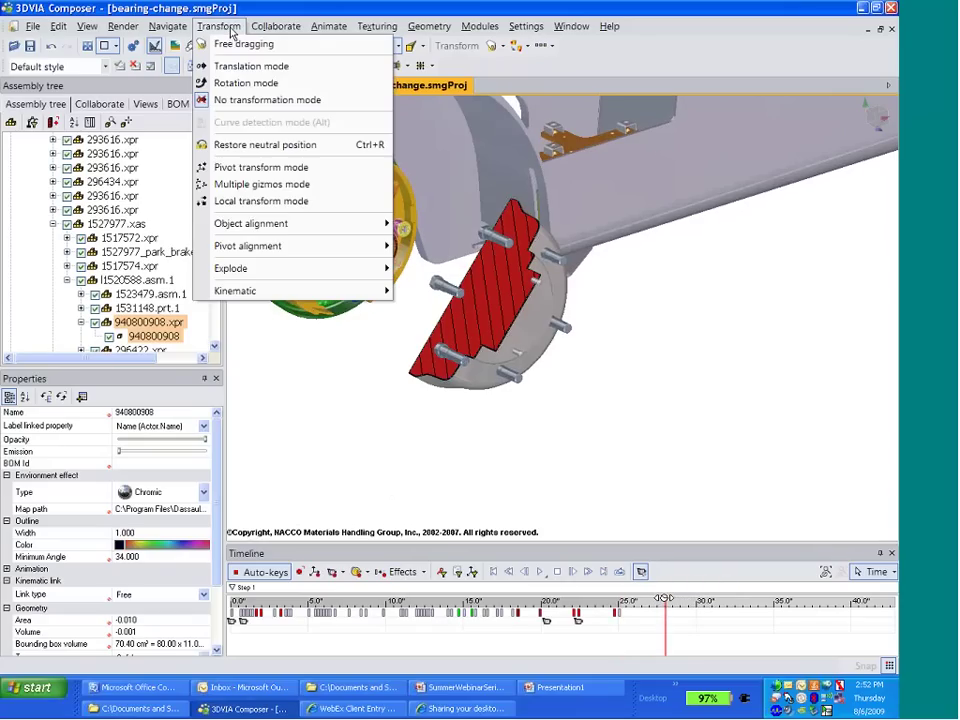
{"action": "left_click", "coordinate": [256, 84]}
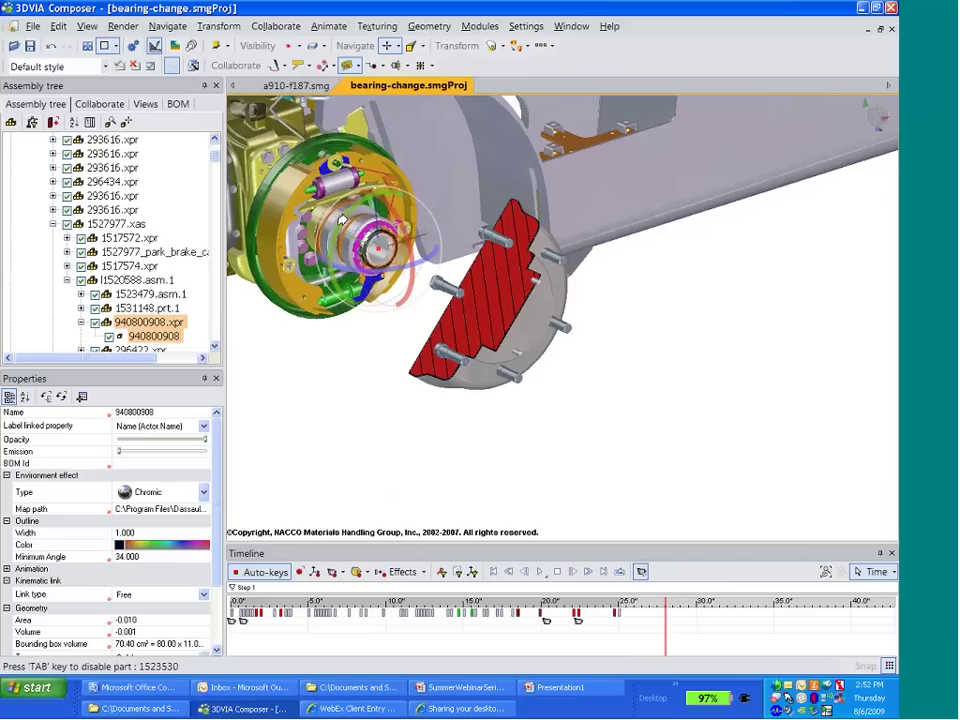
{"action": "left_click_drag", "start_coordinate": [341, 221], "coordinate": [448, 208]}
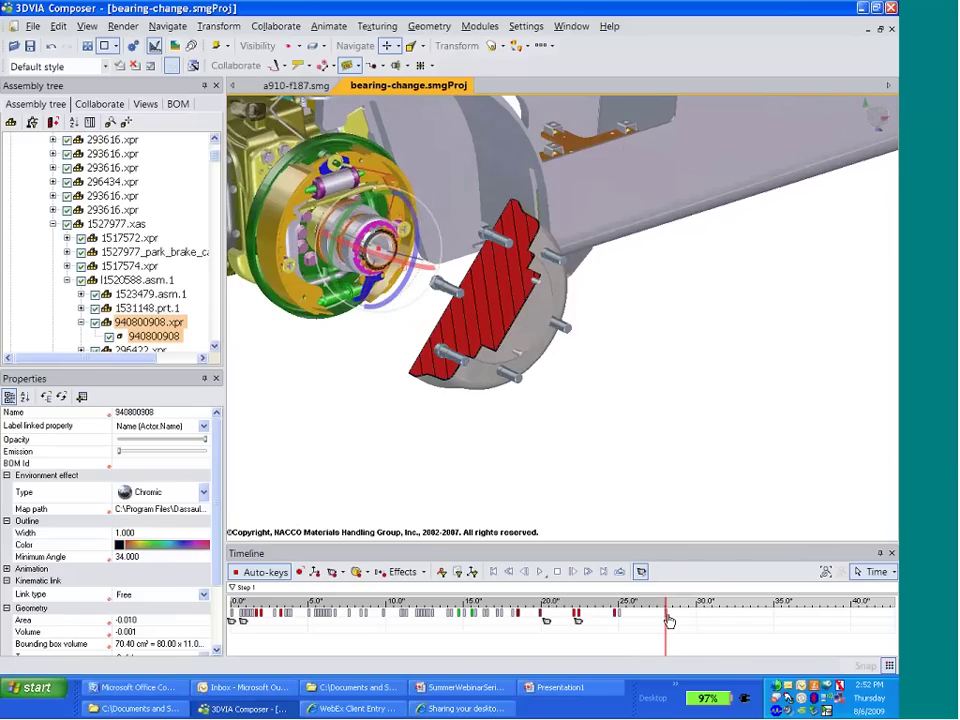
{"action": "left_click", "coordinate": [317, 572]}
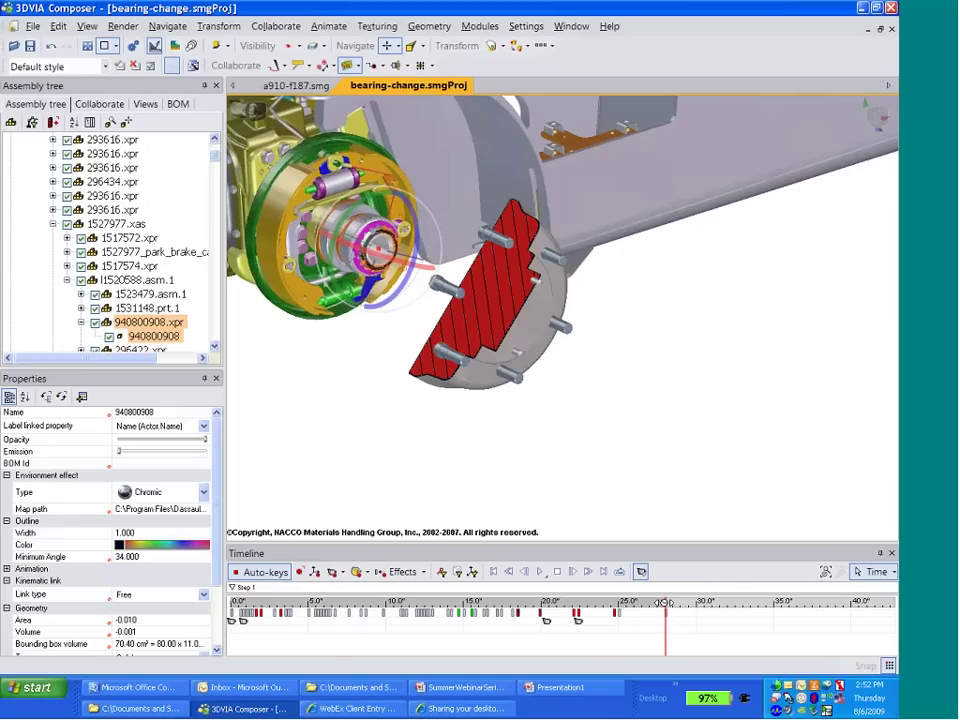
{"action": "left_click_drag", "start_coordinate": [664, 602], "coordinate": [701, 601]}
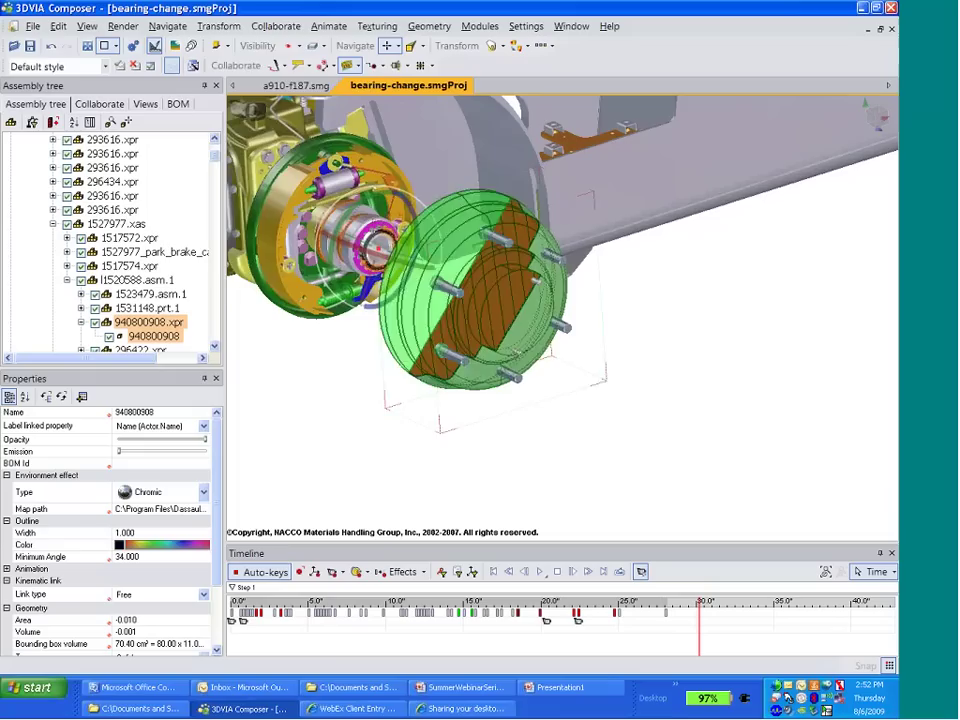
- Translate the bearing ring out to the right of the hub
{"action": "left_click", "coordinate": [218, 26]}
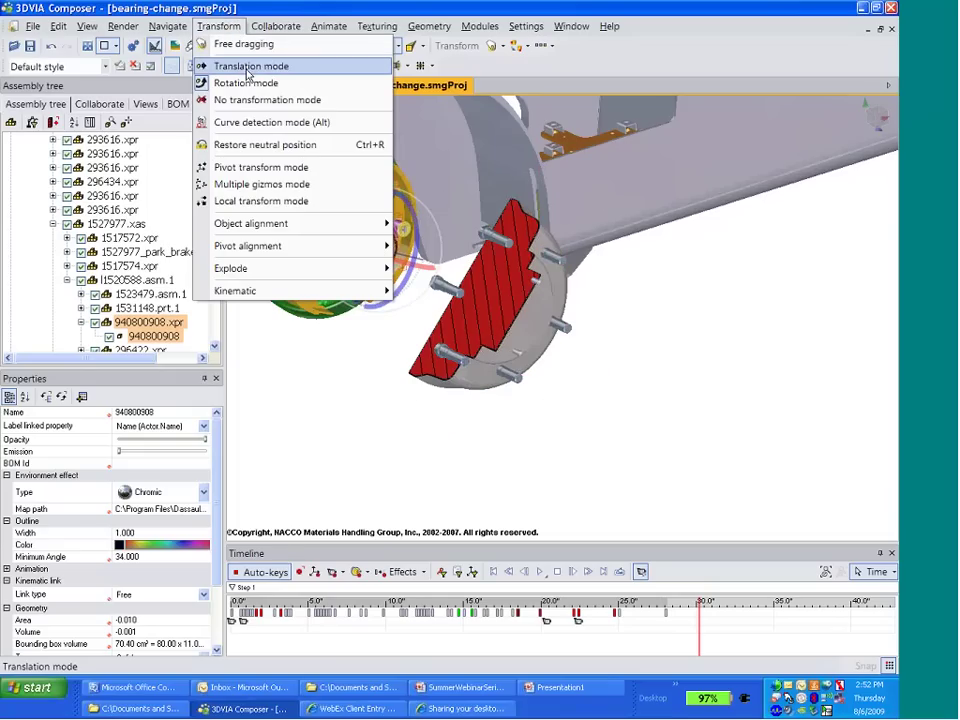
{"action": "left_click", "coordinate": [250, 67]}
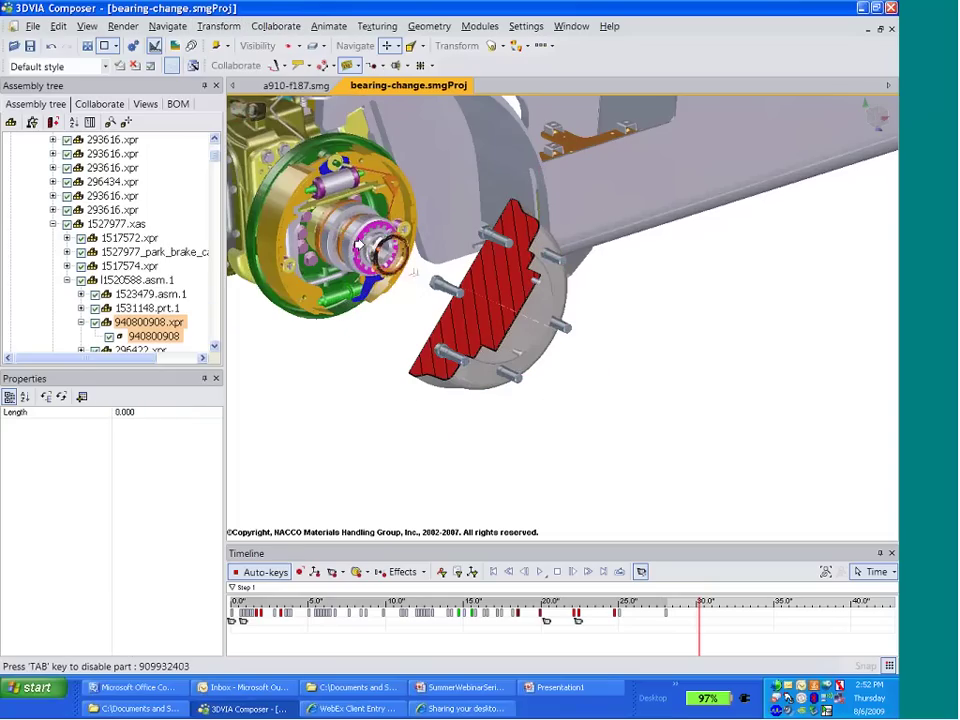
{"action": "left_click_drag", "start_coordinate": [390, 258], "coordinate": [661, 387]}
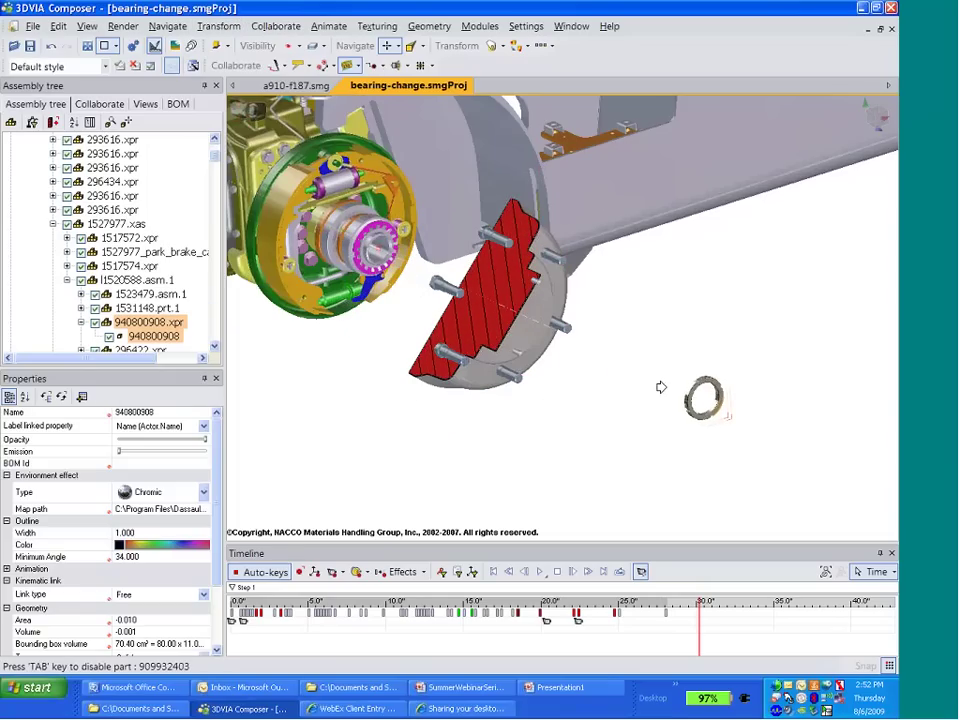
- Create an associative path for the ring, then convert it to non-associative paths
{"action": "left_click", "coordinate": [381, 66]}
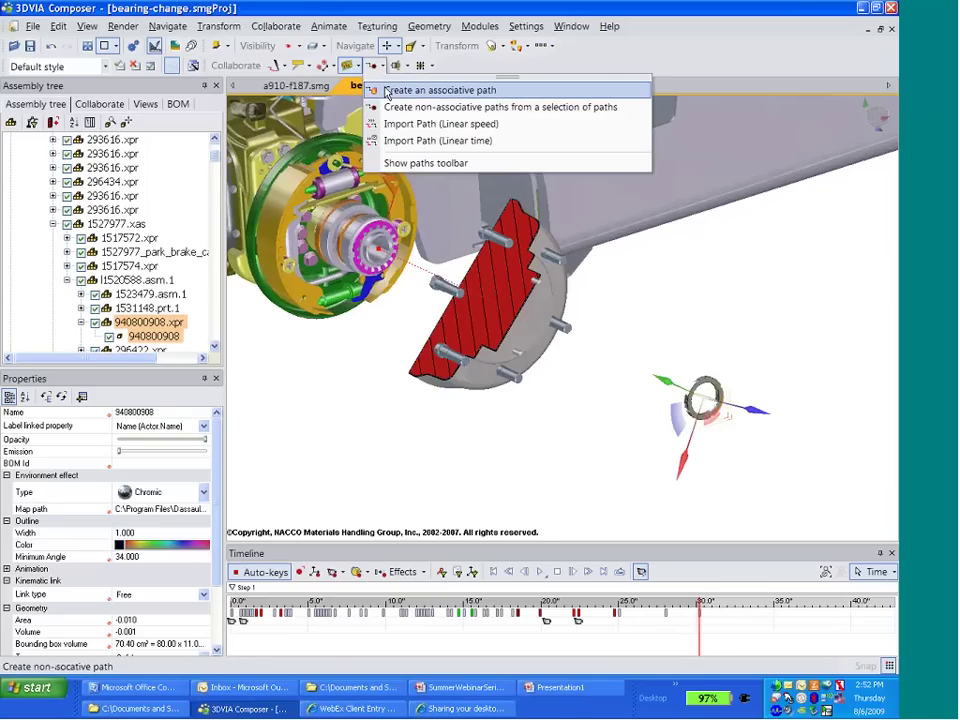
{"action": "left_click", "coordinate": [387, 91]}
{"action": "left_click", "coordinate": [379, 65]}
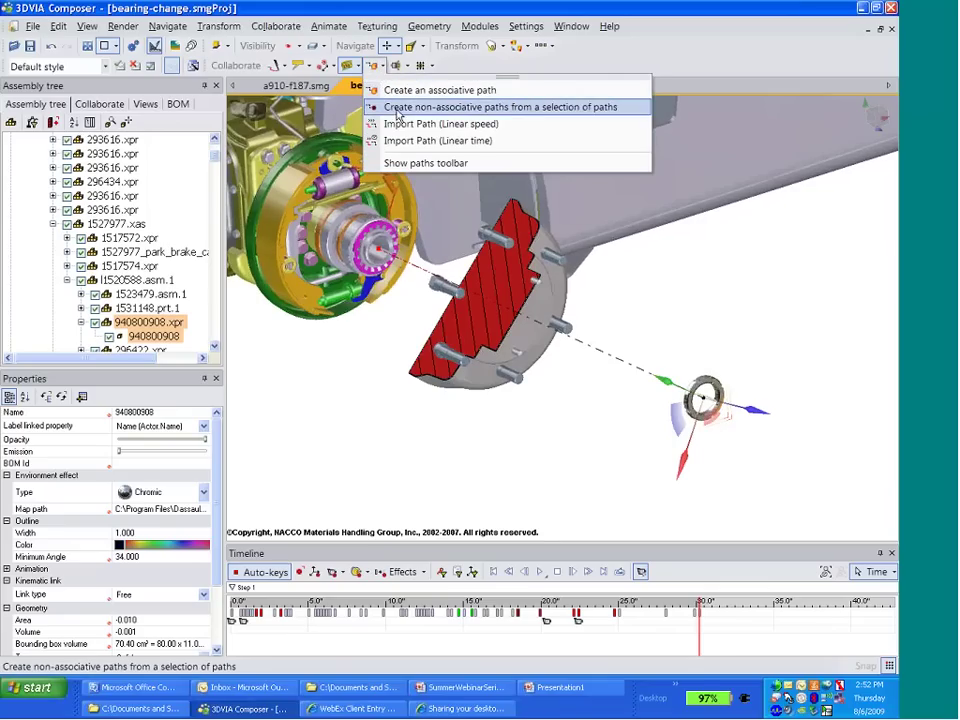
{"action": "left_click", "coordinate": [397, 110]}
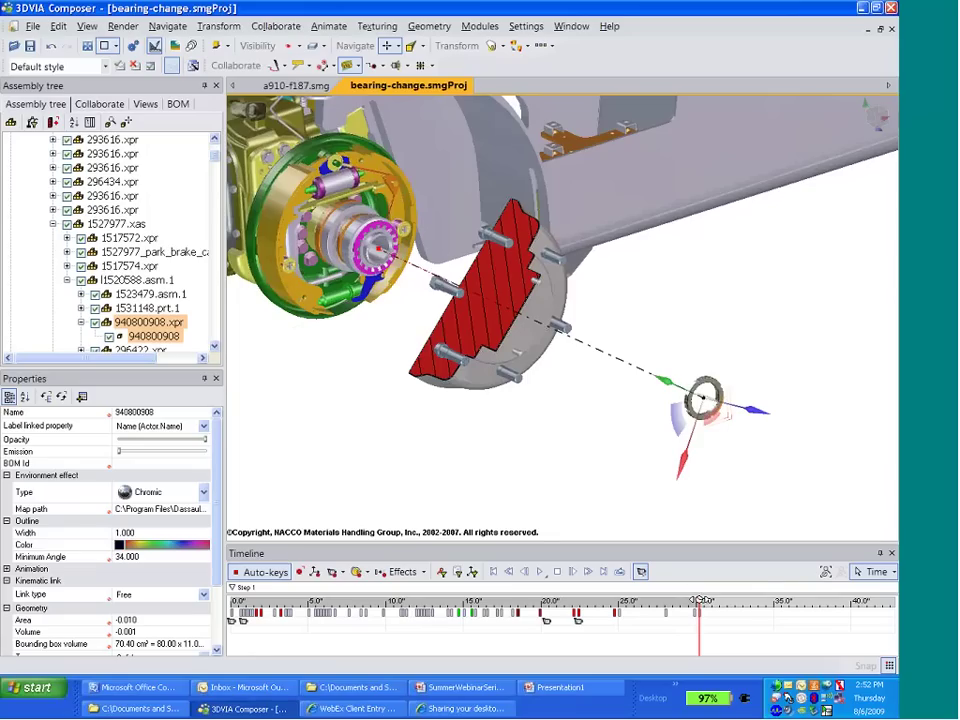
- Scrub the timeline back to an earlier step and forward again to replay the ring's path
{"action": "left_click_drag", "start_coordinate": [700, 600], "coordinate": [616, 595]}
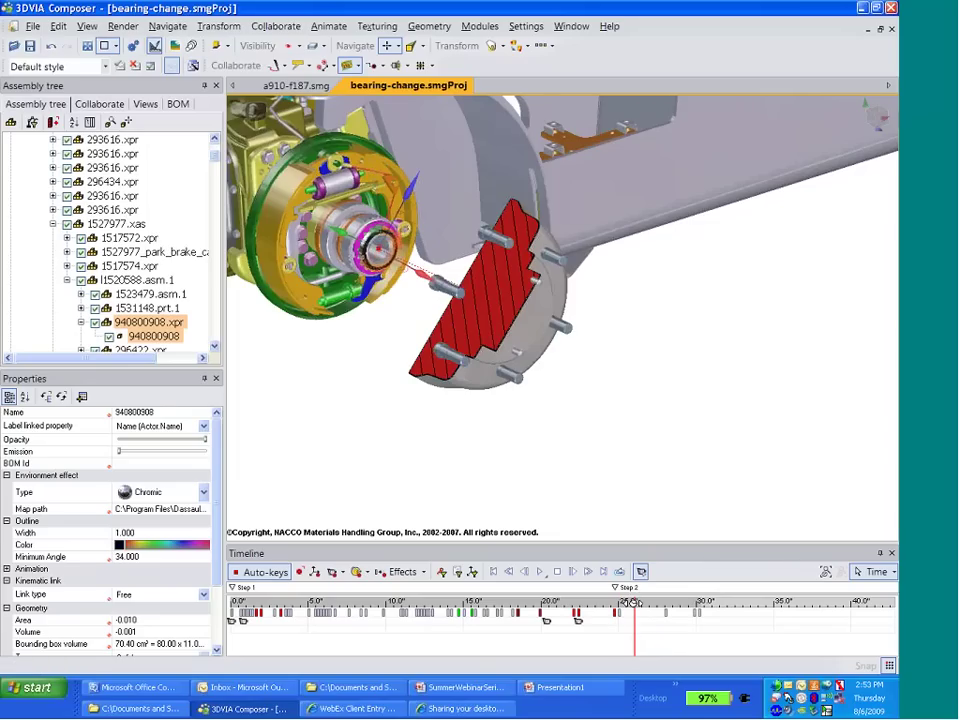
{"action": "left_click_drag", "start_coordinate": [633, 602], "coordinate": [698, 586]}
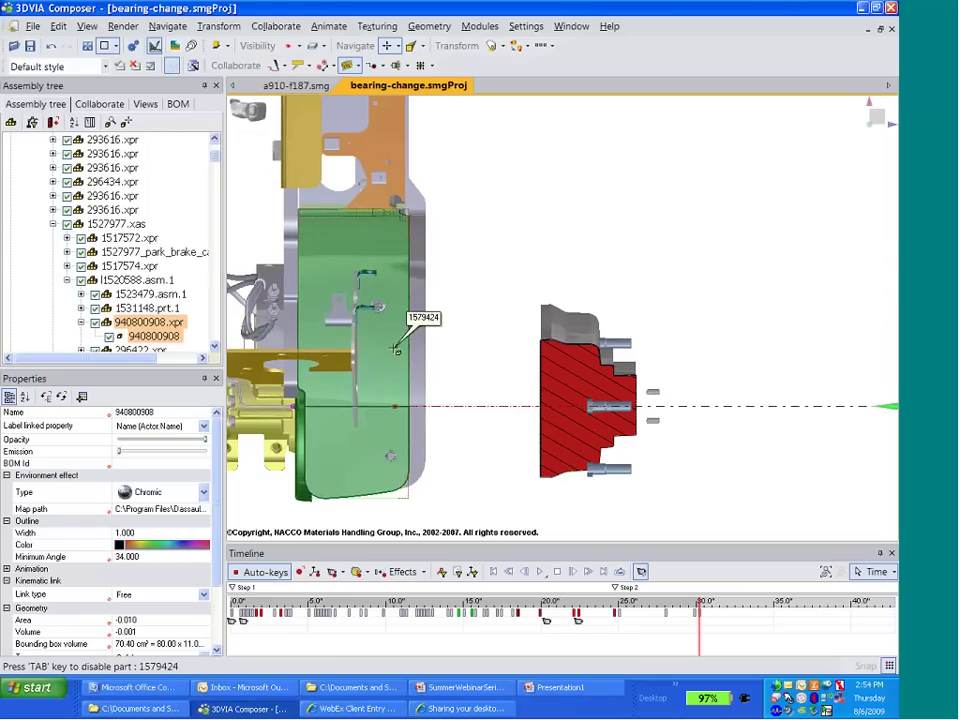
- Hide the cover plate and green backing plate, then try selecting the hub's bearing parts
{"action": "key", "text": "Tab"}
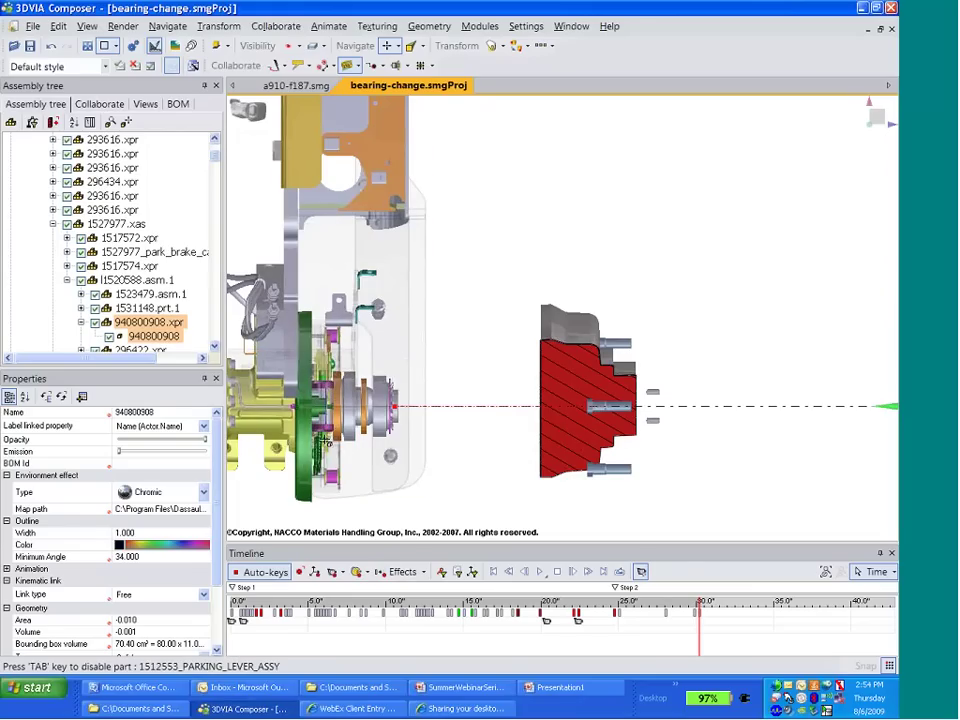
{"action": "key", "text": "Tab"}
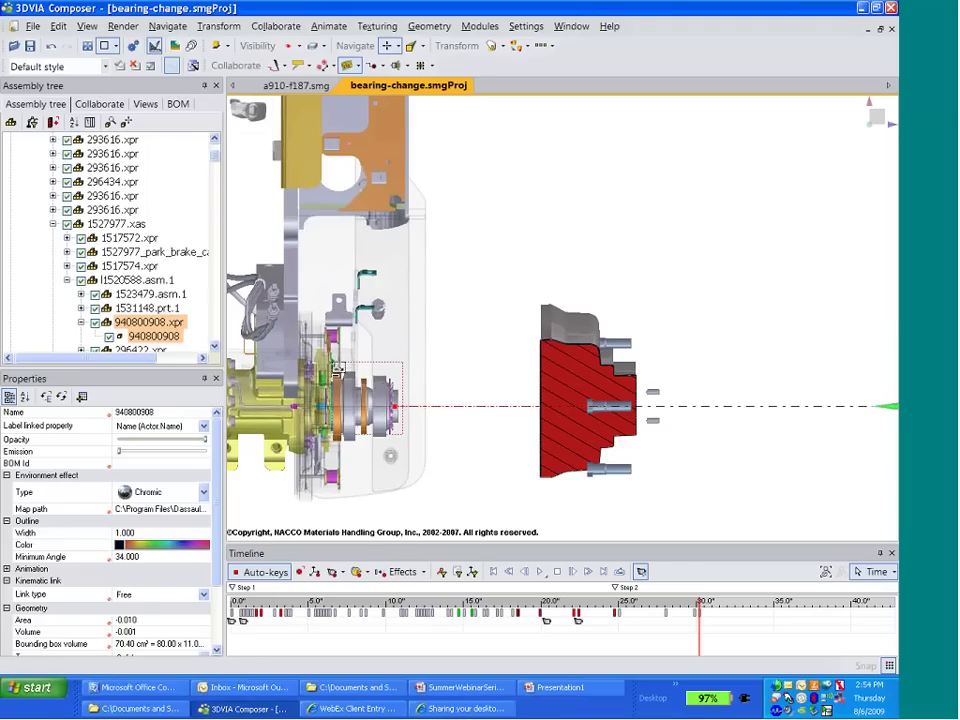
{"action": "left_click", "coordinate": [338, 370]}
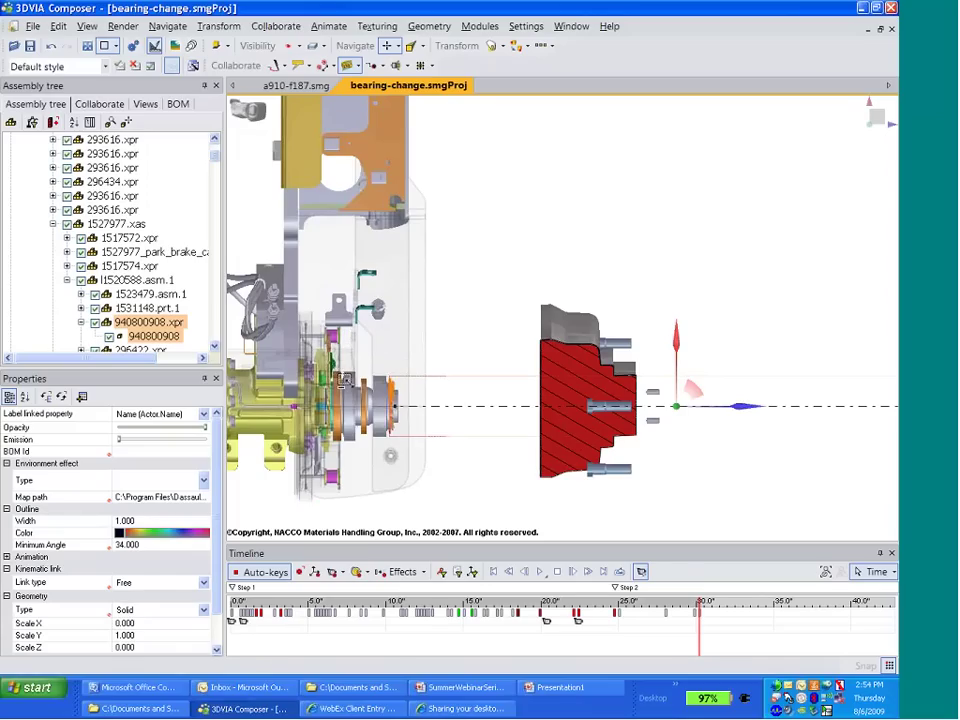
{"action": "left_click_drag", "start_coordinate": [330, 372], "coordinate": [416, 444]}
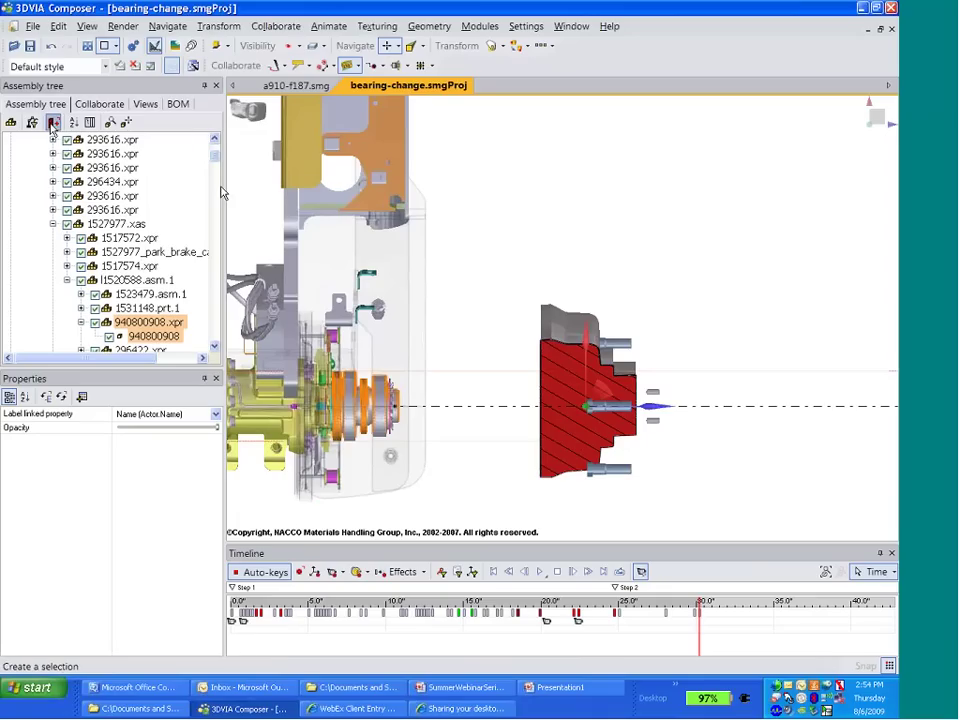
{"action": "left_click_drag", "start_coordinate": [216, 156], "coordinate": [199, 354]}
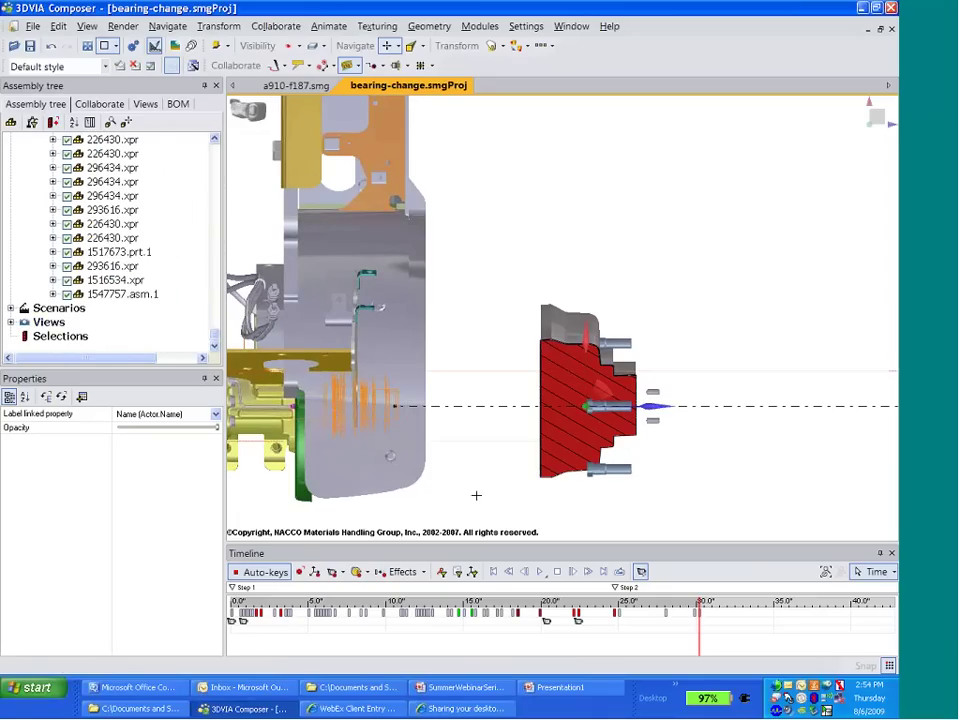
{"action": "left_click", "coordinate": [41, 340]}
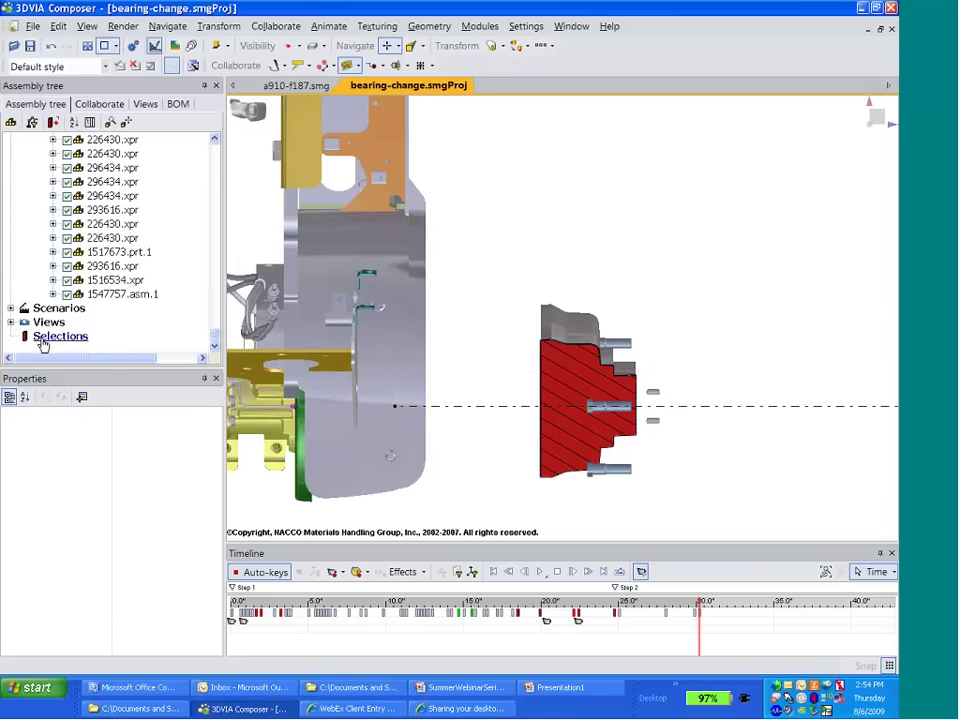
- Hide grey plate 1579424, SHOE_LINING, the green boot disc and the brake-internals cover; select bearing part 909932404
{"action": "key", "text": "Tab"}
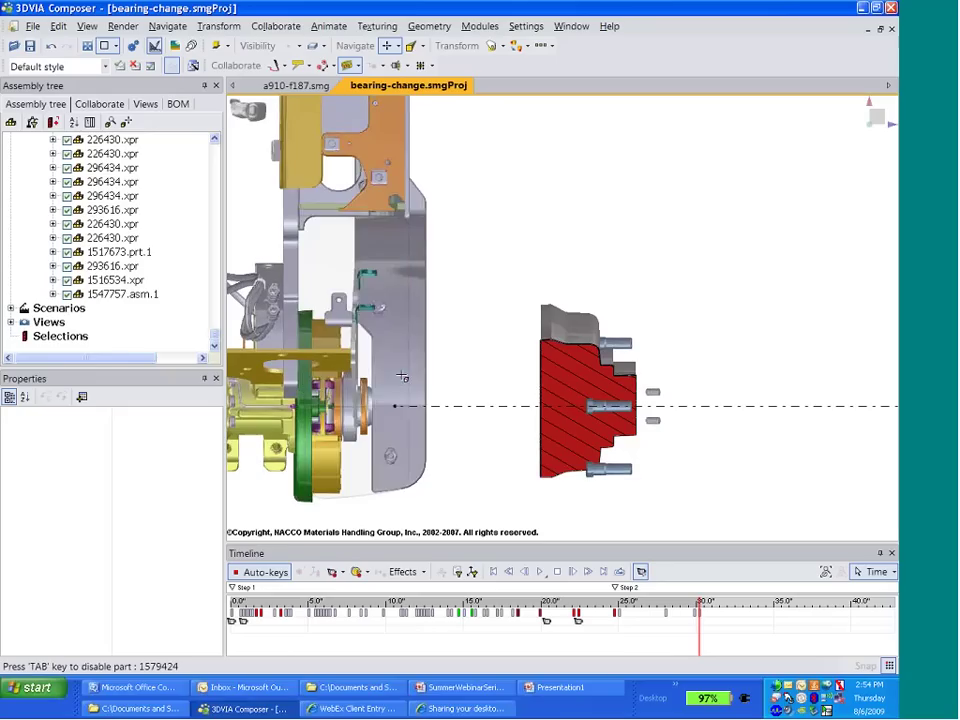
{"action": "key", "text": "Tab"}
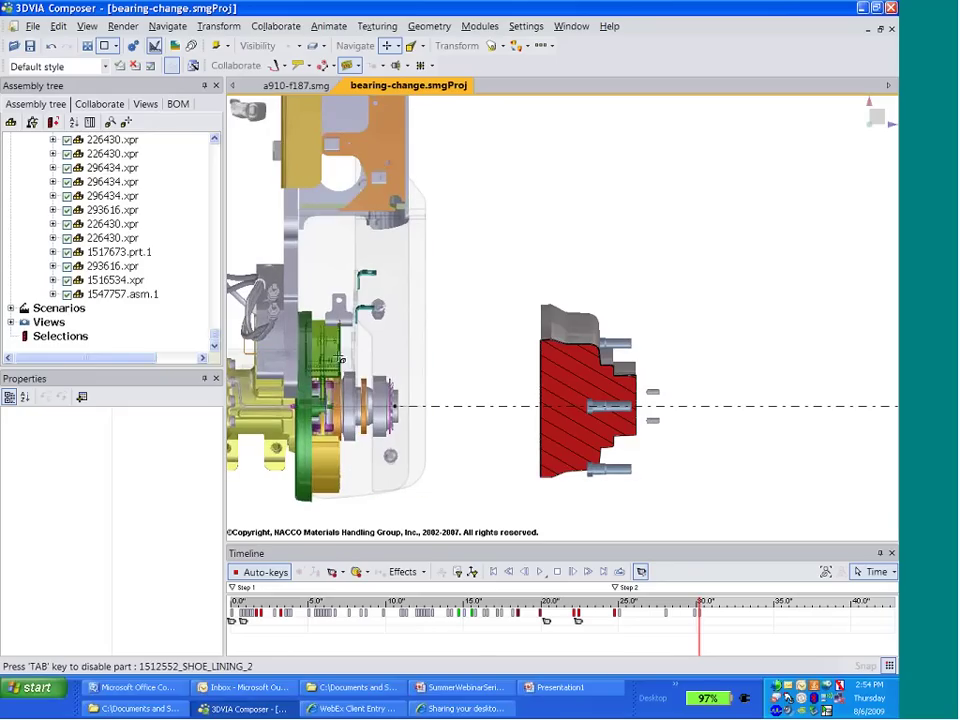
{"action": "key", "text": "Tab"}
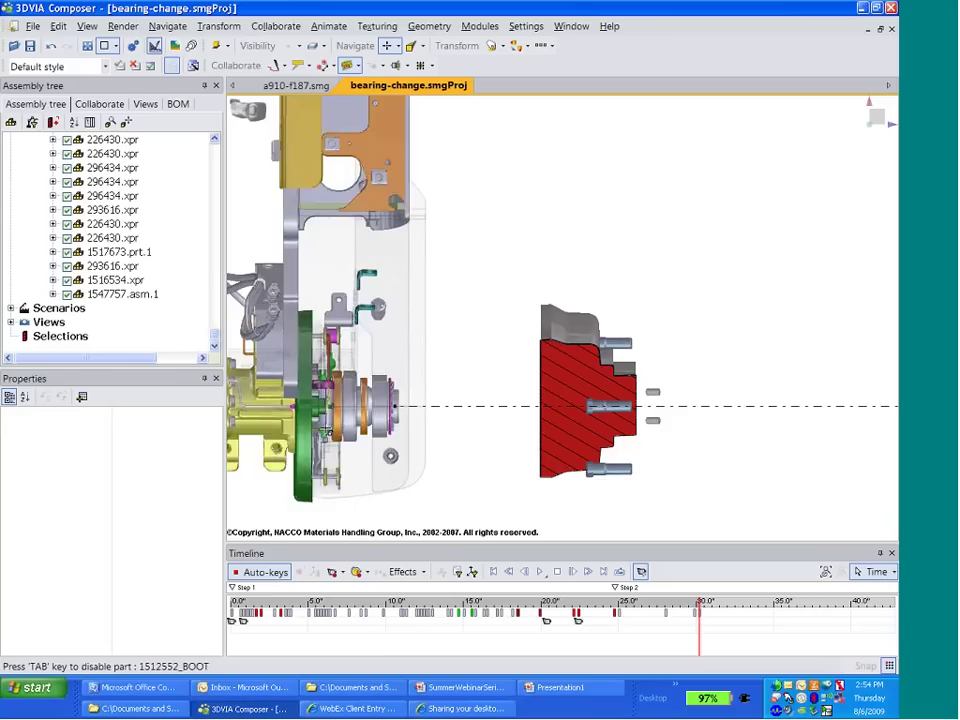
{"action": "key", "text": "Tab"}
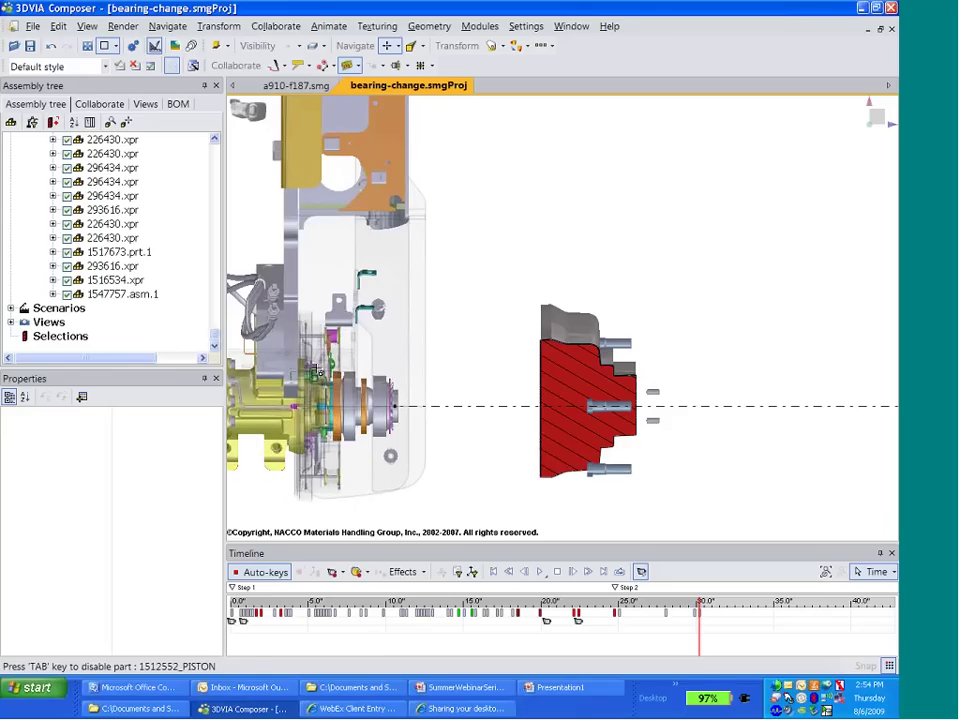
{"action": "key", "text": "Caps_Lock"}
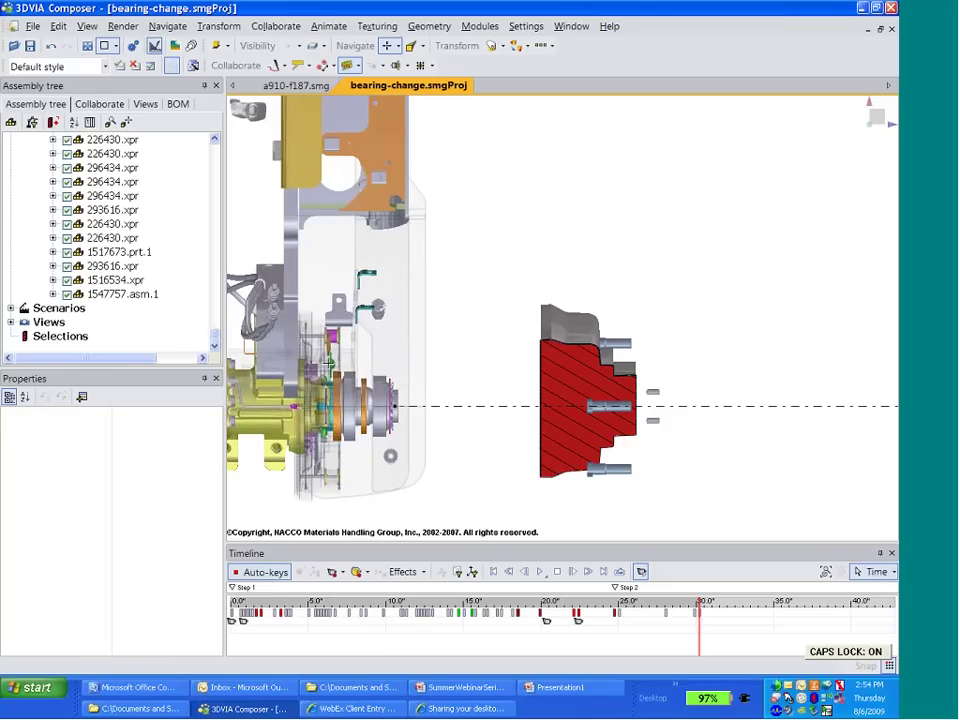
{"action": "left_click", "coordinate": [415, 446]}
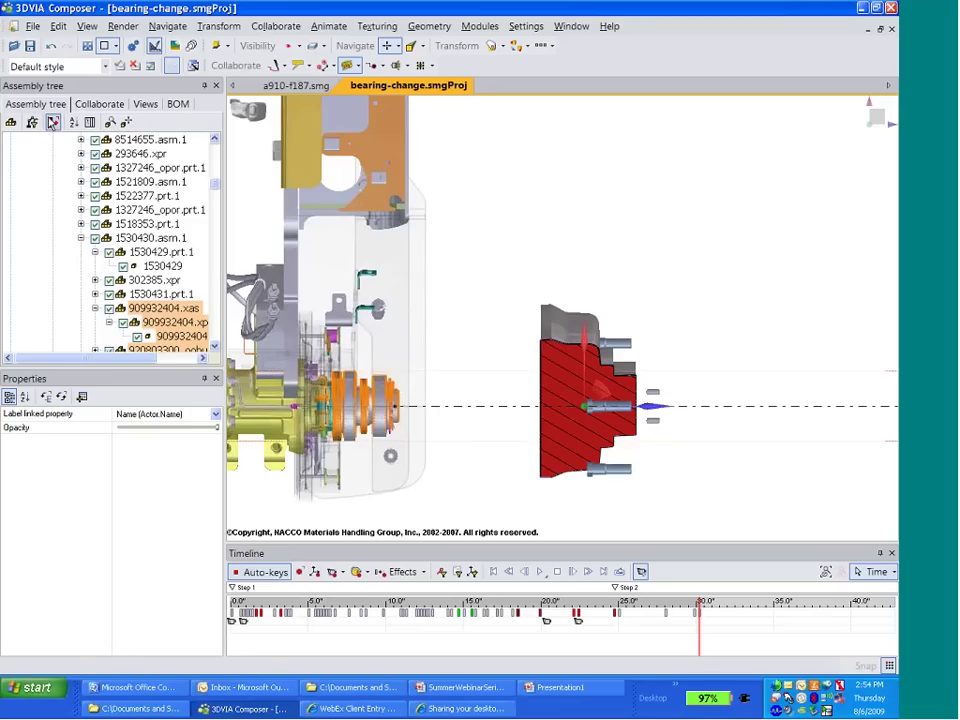
{"action": "scroll", "coordinate": [160, 200], "scroll_direction": "down", "scroll_amount": 15}
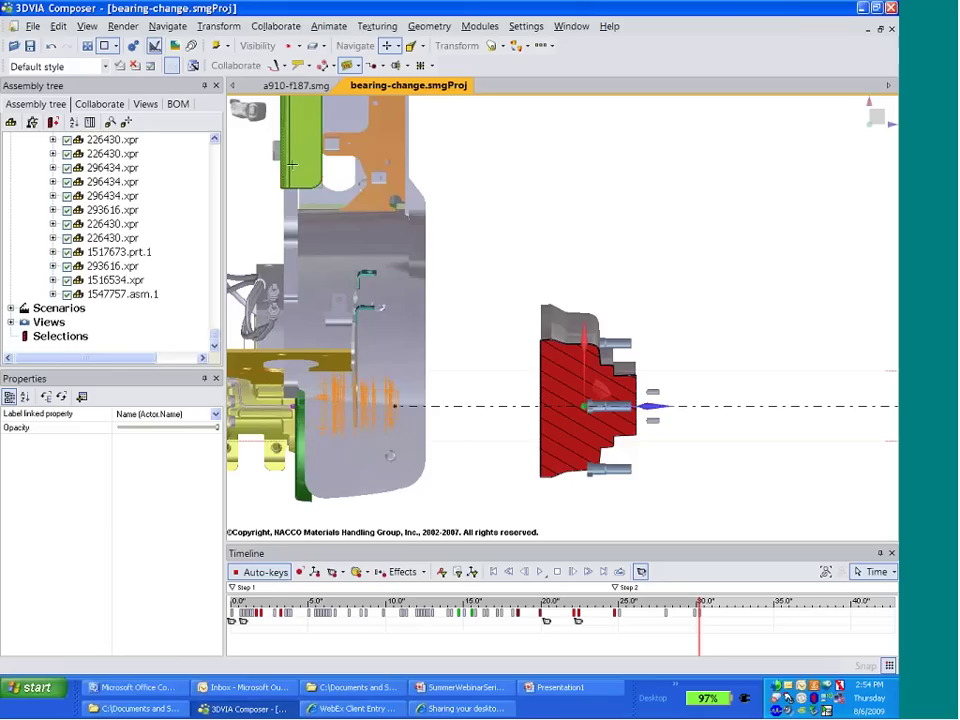
- Key the bearing parts' position, then later linear-explode them evenly along the spindle axis
{"action": "left_click", "coordinate": [314, 573]}
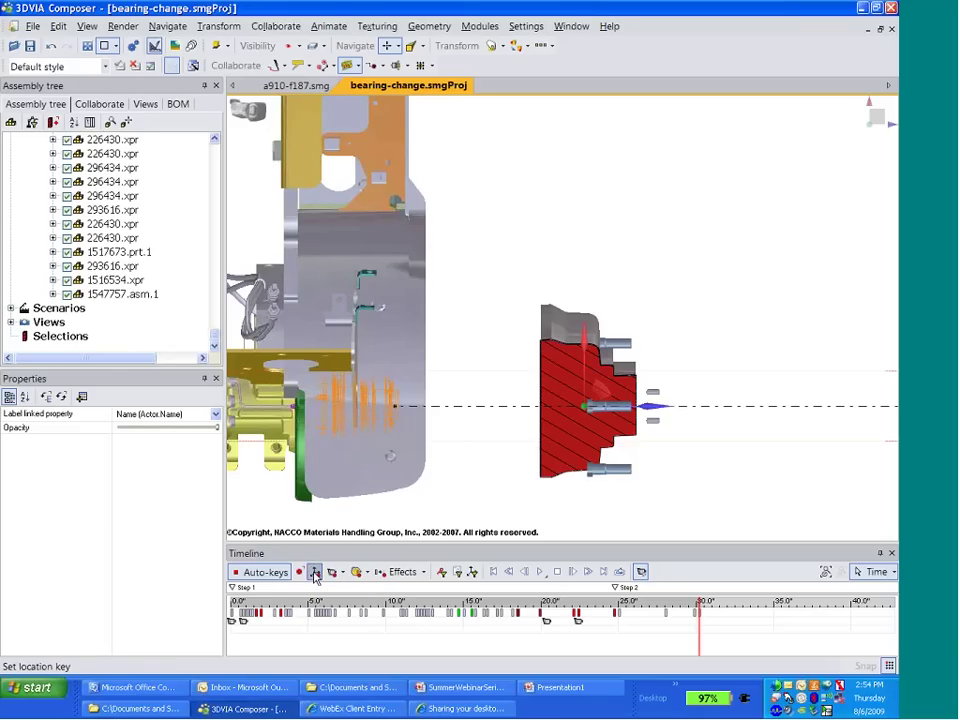
{"action": "left_click_drag", "start_coordinate": [698, 601], "coordinate": [741, 598]}
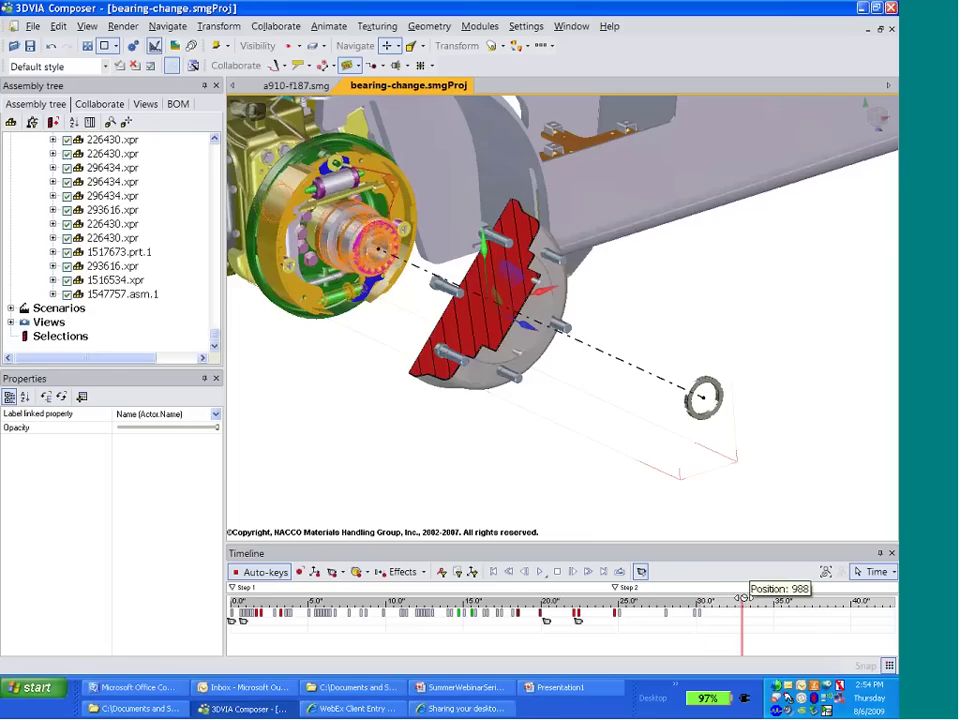
{"action": "left_click", "coordinate": [218, 26]}
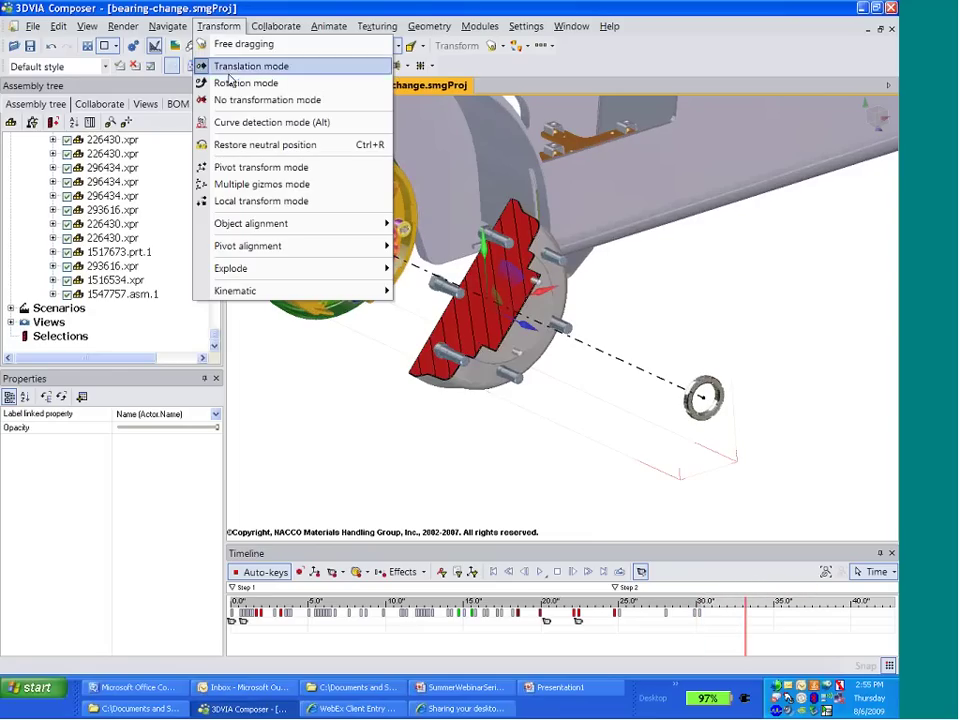
{"action": "mouse_move", "coordinate": [350, 271]}
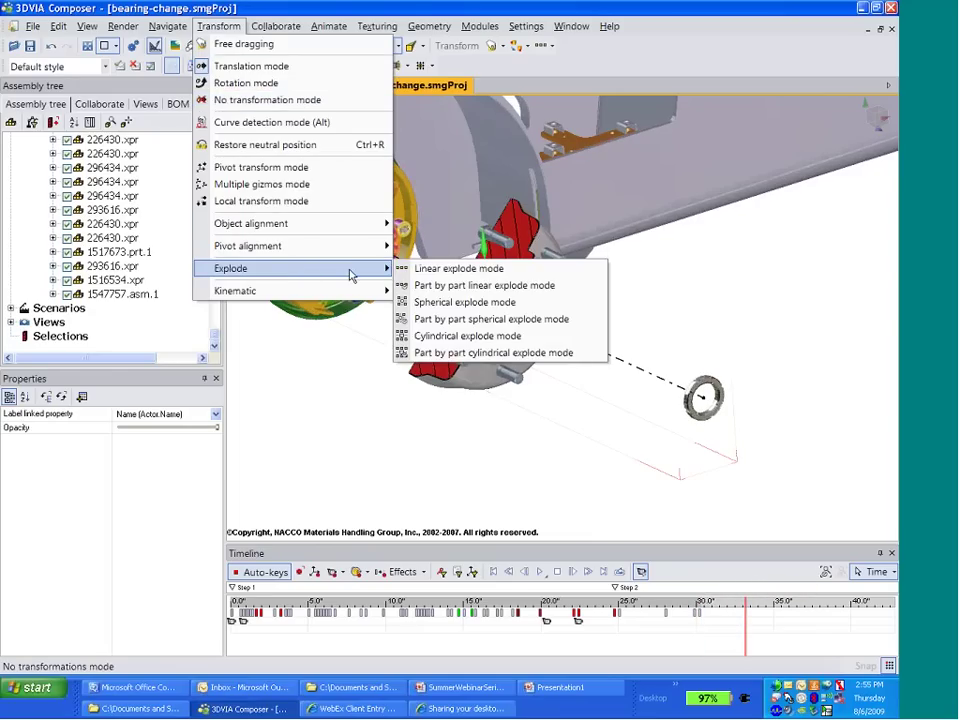
{"action": "left_click", "coordinate": [445, 268]}
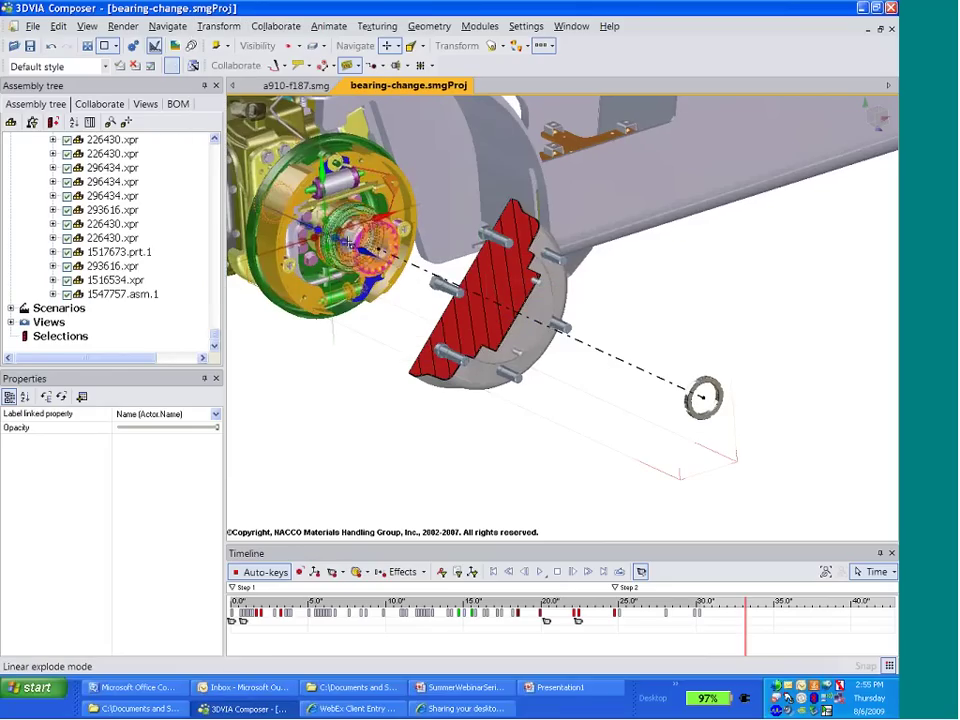
{"action": "left_click_drag", "start_coordinate": [370, 248], "coordinate": [655, 375]}
{"action": "left_click", "coordinate": [477, 443]}
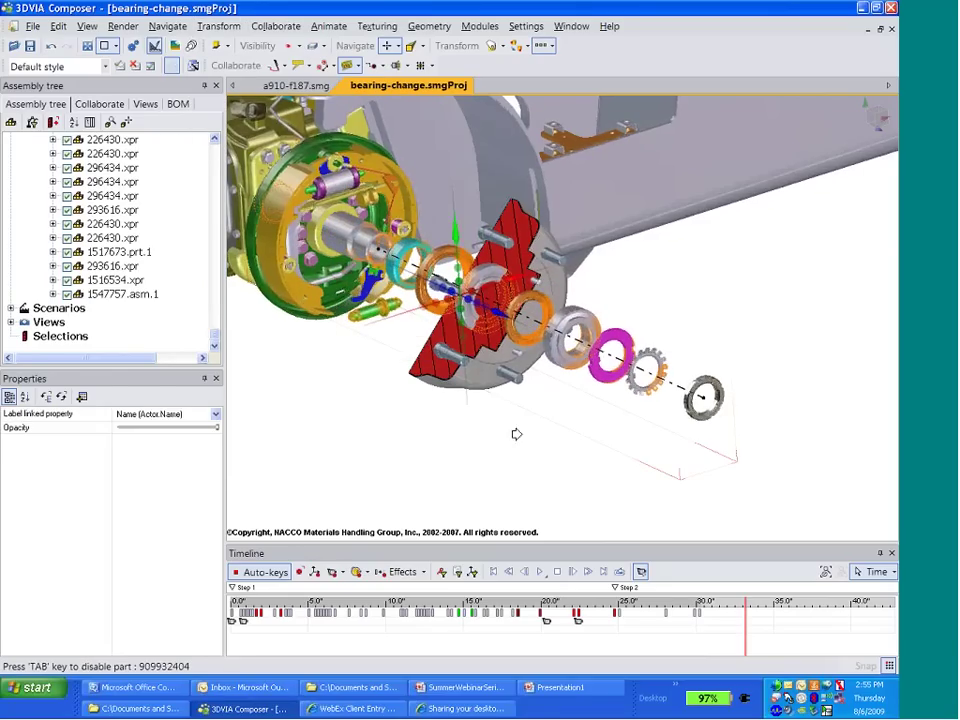
{"action": "left_click", "coordinate": [478, 444]}
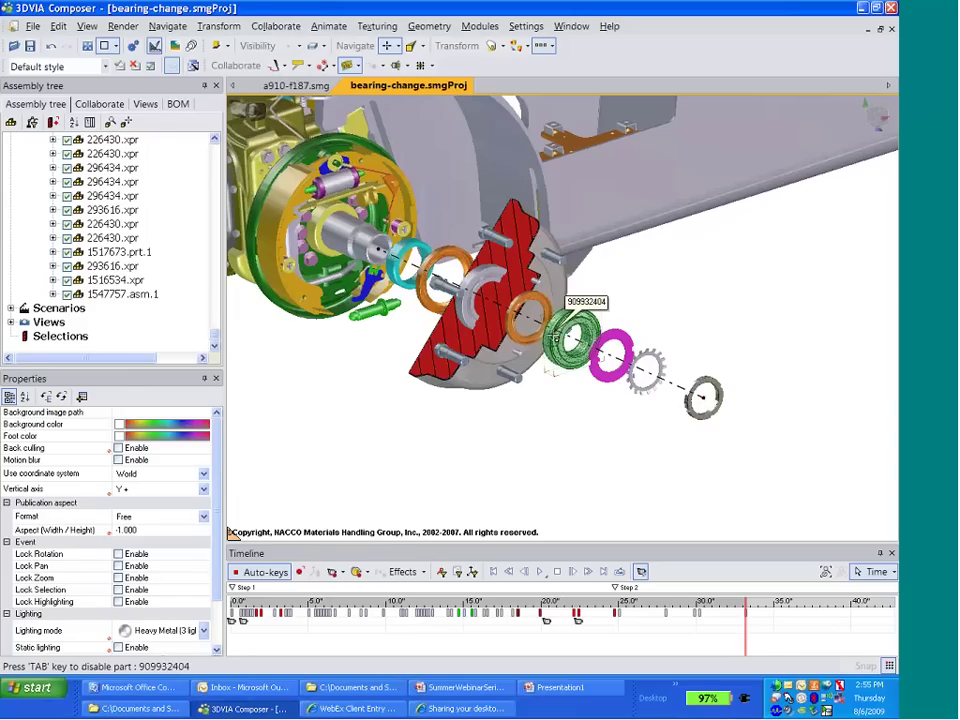
- Select the green bearing ring 909932404 and switch to linear explode mode
{"action": "left_click", "coordinate": [549, 368]}
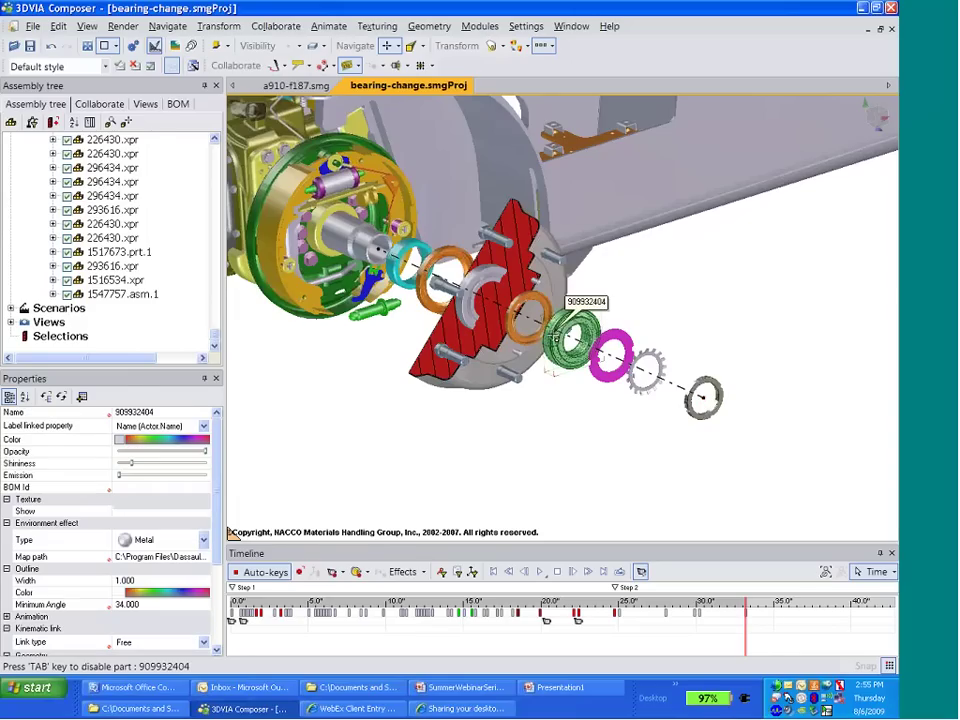
{"action": "left_click", "coordinate": [218, 26]}
{"action": "mouse_move", "coordinate": [250, 268]}
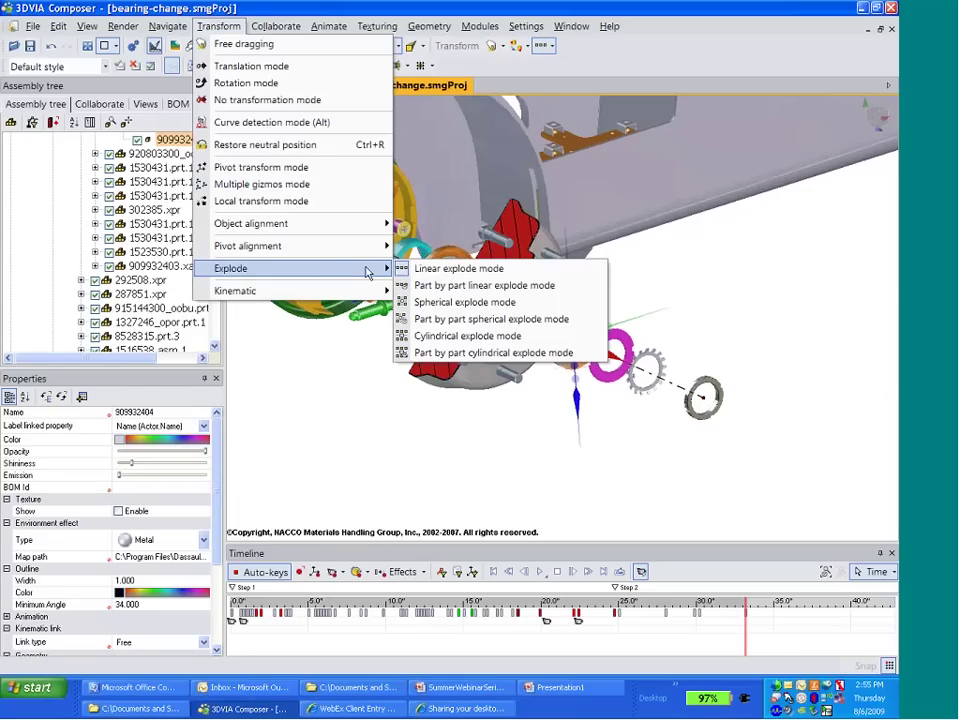
{"action": "left_click", "coordinate": [454, 268]}
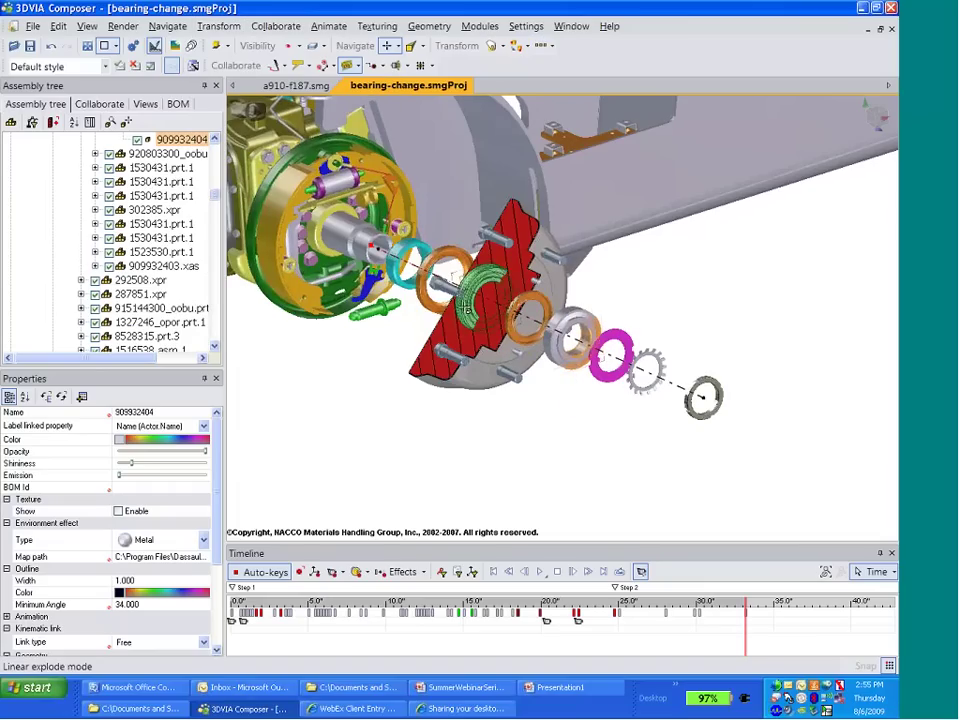
- Later in the timeline, translate subassembly 909932403's two grey rings down to the lower left
{"action": "left_click", "coordinate": [467, 309]}
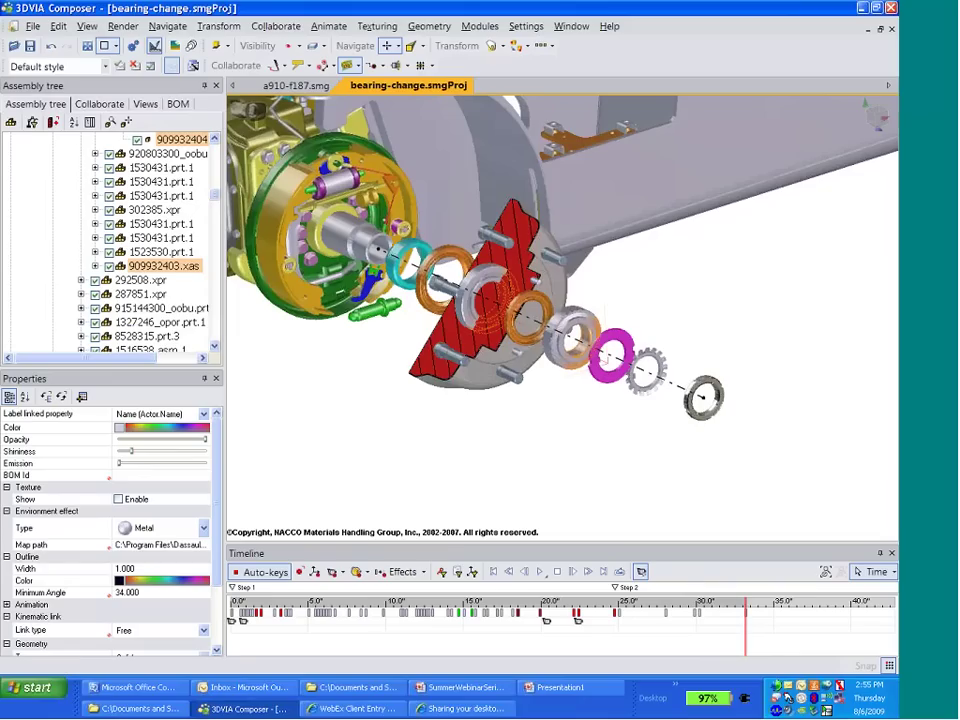
{"action": "left_click_drag", "start_coordinate": [745, 602], "coordinate": [790, 602]}
{"action": "left_click", "coordinate": [218, 26]}
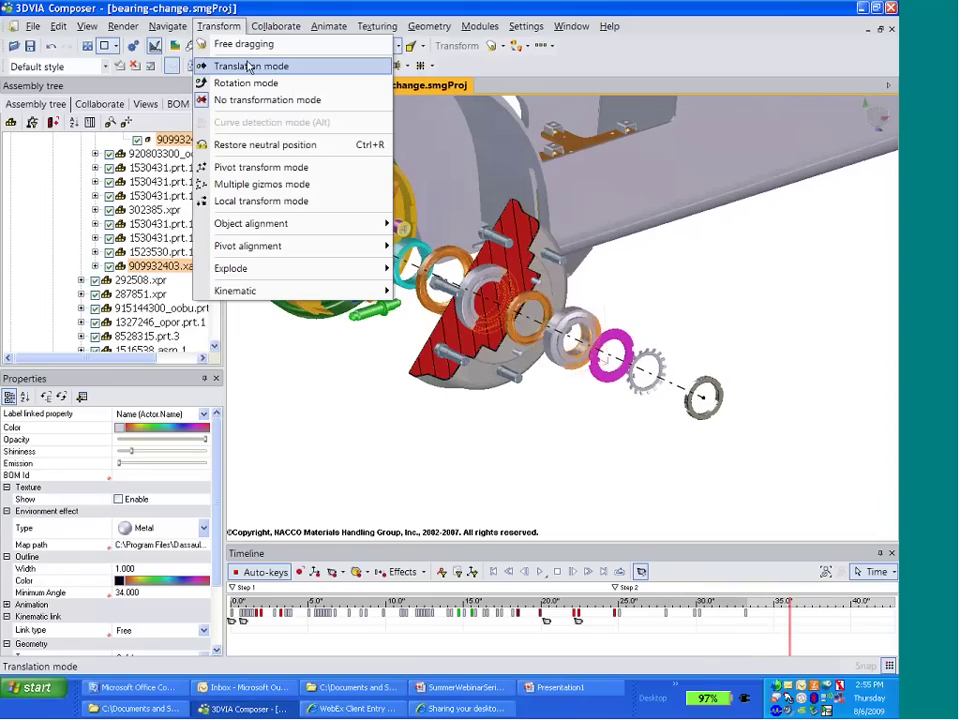
{"action": "left_click", "coordinate": [253, 66]}
{"action": "left_click_drag", "start_coordinate": [580, 300], "coordinate": [392, 378]}
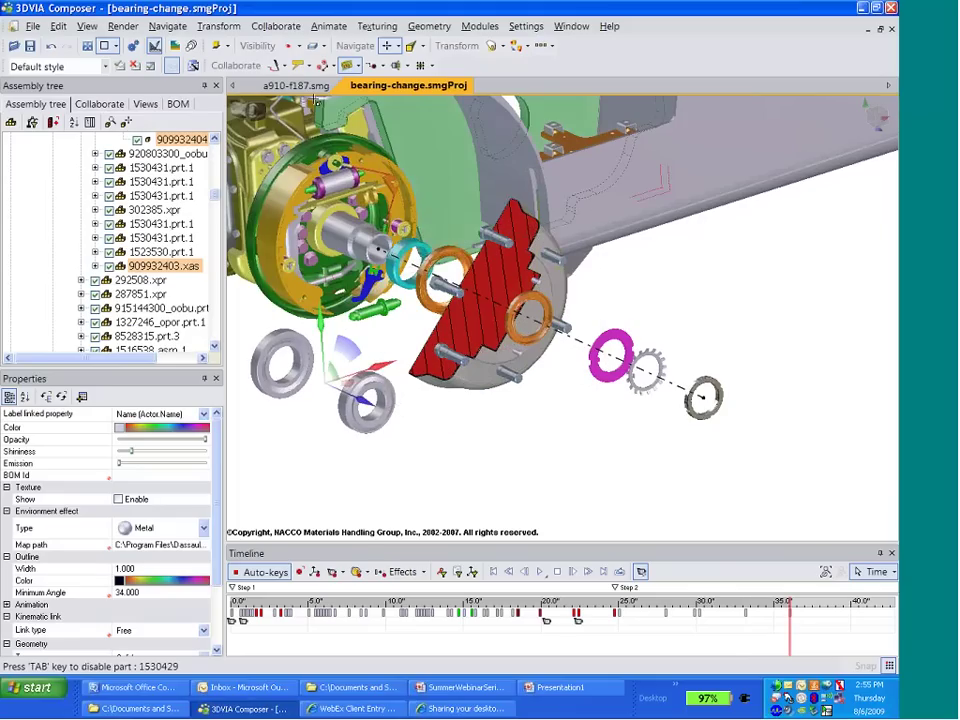
{"action": "left_click", "coordinate": [277, 27]}
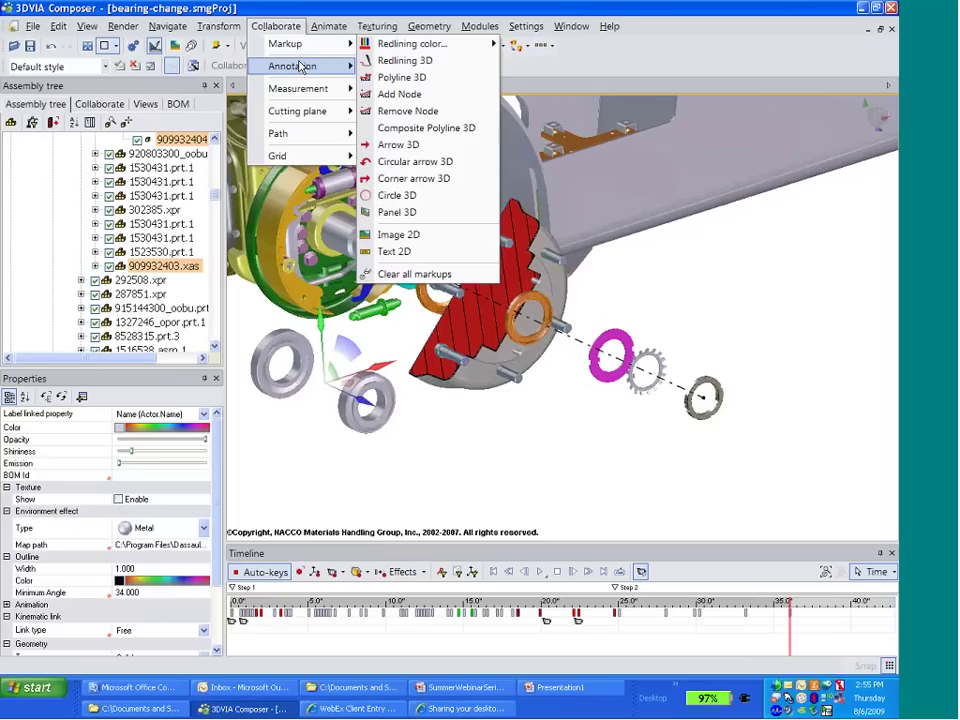
- Attach a text label naming part 909932404 to the red-hatched part
{"action": "mouse_move", "coordinate": [300, 66]}
{"action": "left_click", "coordinate": [395, 84]}
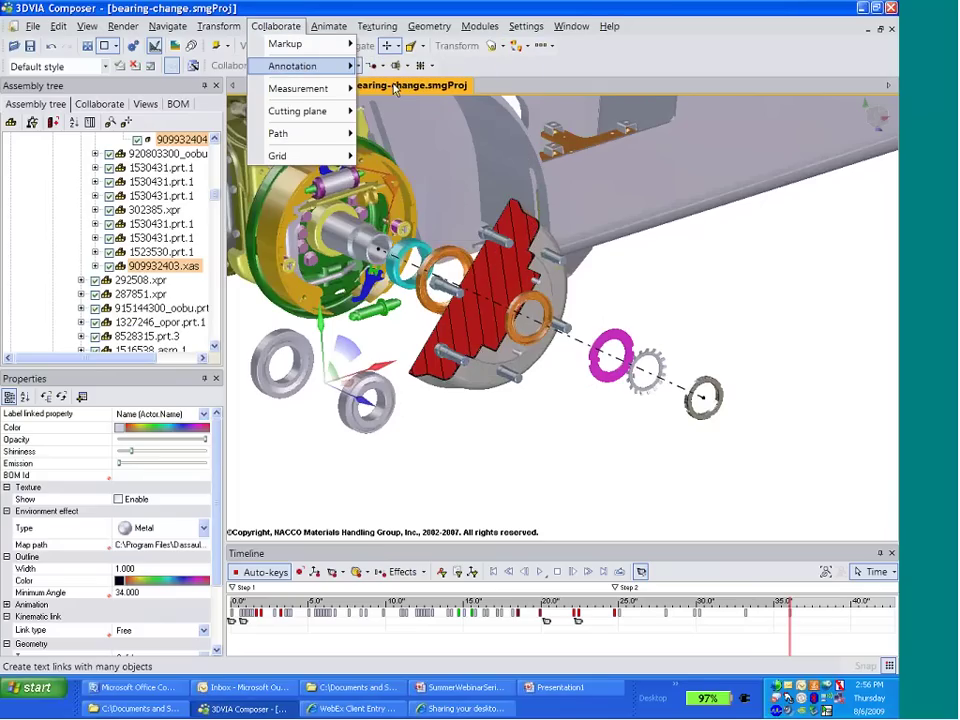
{"action": "left_click", "coordinate": [410, 322]}
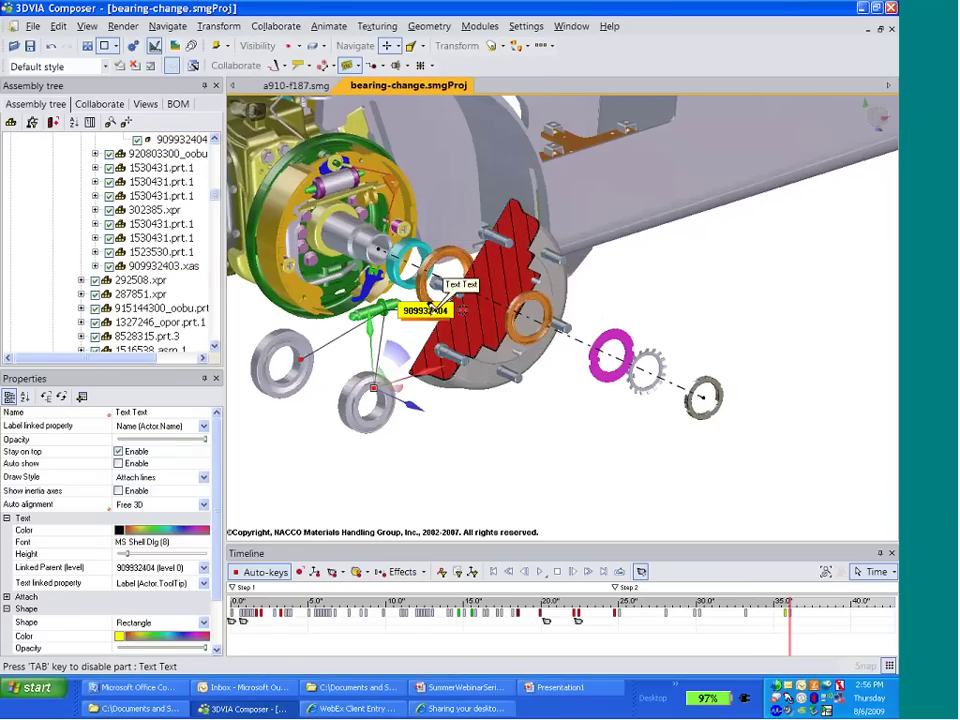
- Replace the label text with 'Change These Parts!' and reselect it near the animation end
{"action": "double_click", "coordinate": [431, 306]}
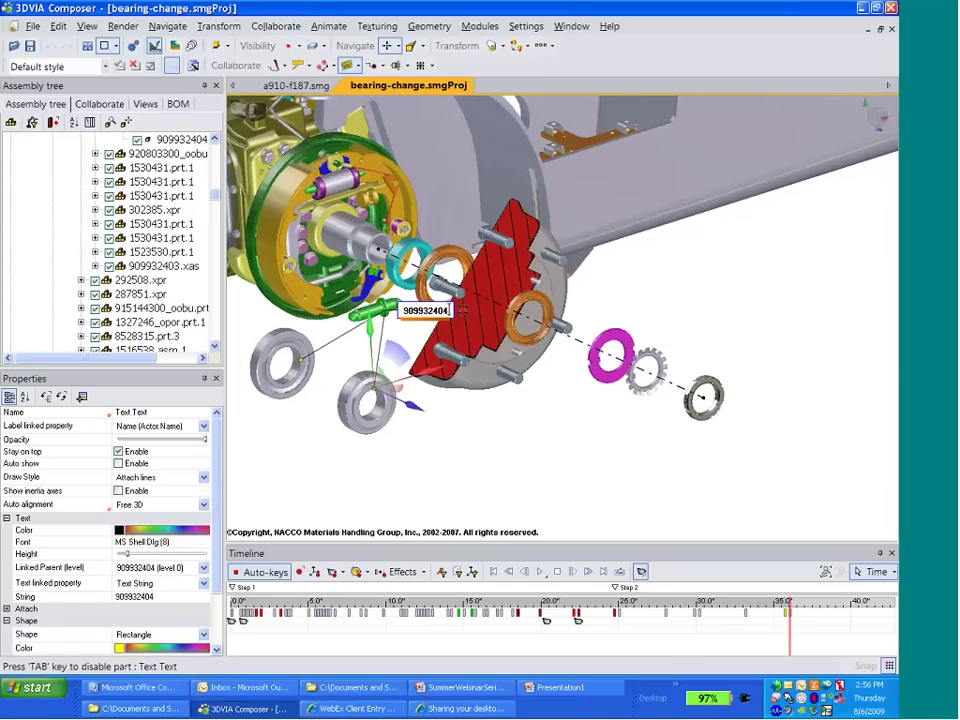
{"action": "key", "text": "BackSpace"}
{"action": "key", "text": "BackSpace"}
{"action": "key", "text": "BackSpace"}
{"action": "key", "text": "BackSpace"}
{"action": "key", "text": "BackSpace"}
{"action": "key", "text": "BackSpace"}
{"action": "key", "text": "BackSpace"}
{"action": "key", "text": "BackSpace"}
{"action": "key", "text": "BackSpace"}
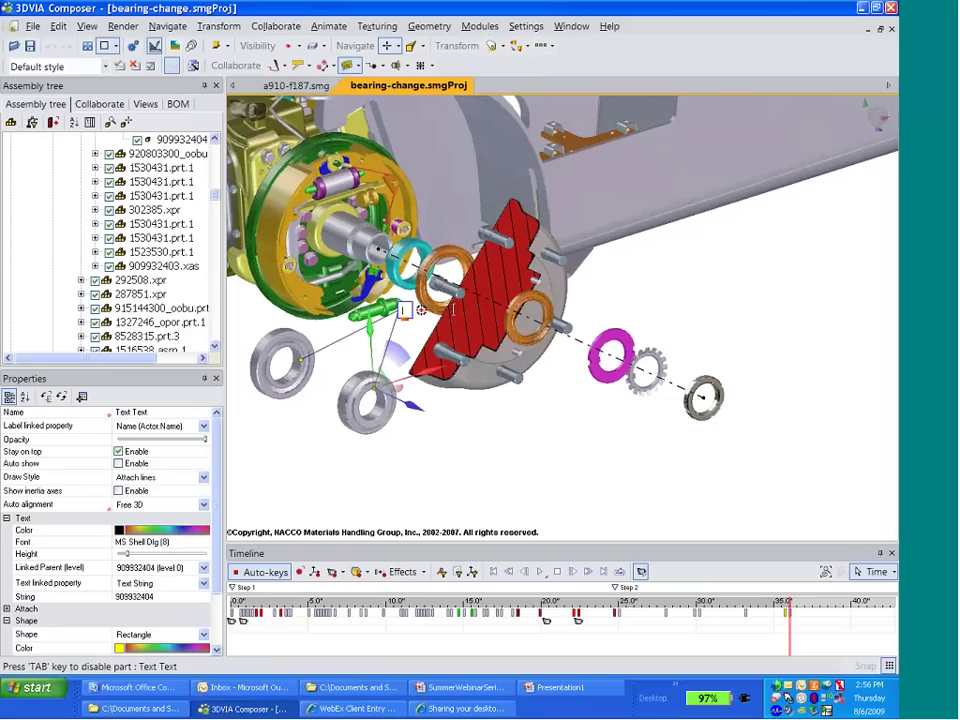
{"action": "type", "text": "CMI"}
{"action": "key", "text": "Caps_Lock"}
{"action": "type", "text": "a"}
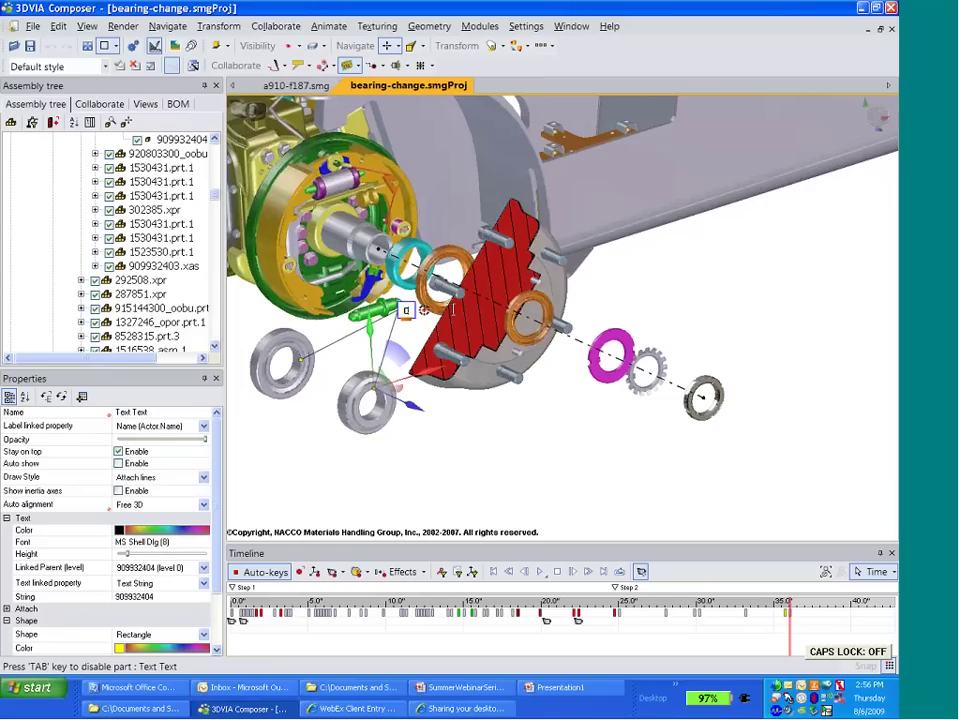
{"action": "type", "text": "Change Th"}
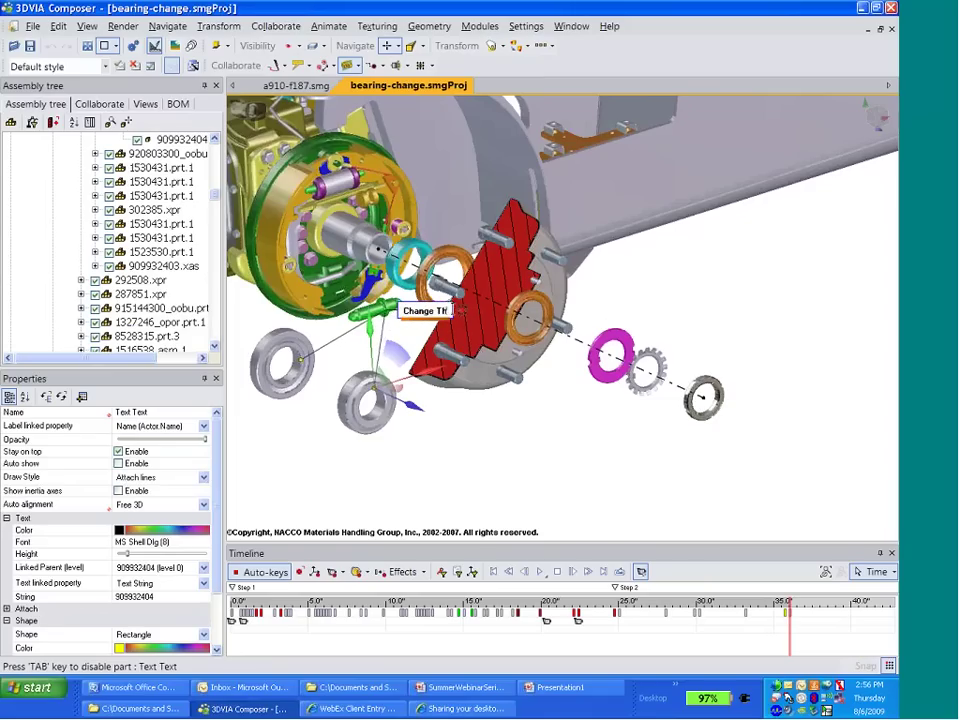
{"action": "type", "text": "ese Parts"}
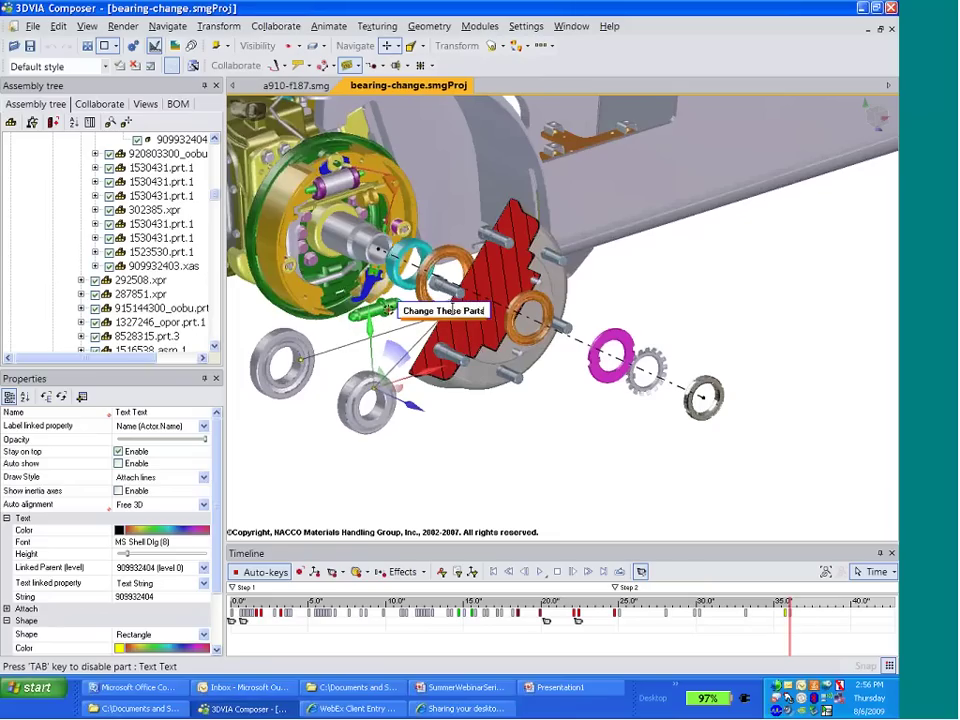
{"action": "type", "text": "!"}
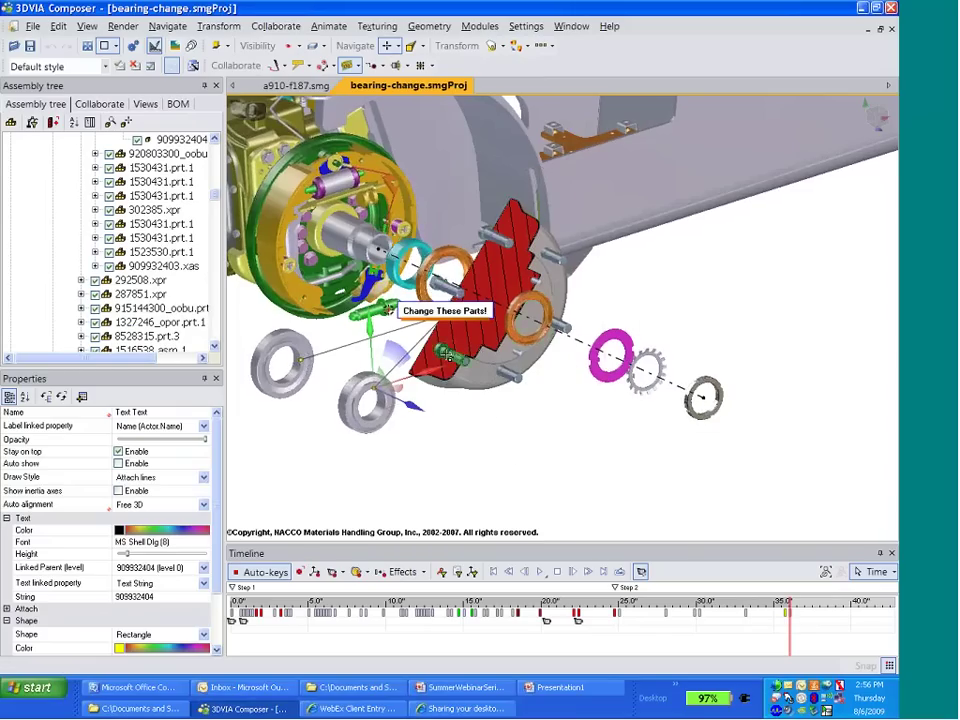
{"action": "left_click", "coordinate": [508, 449]}
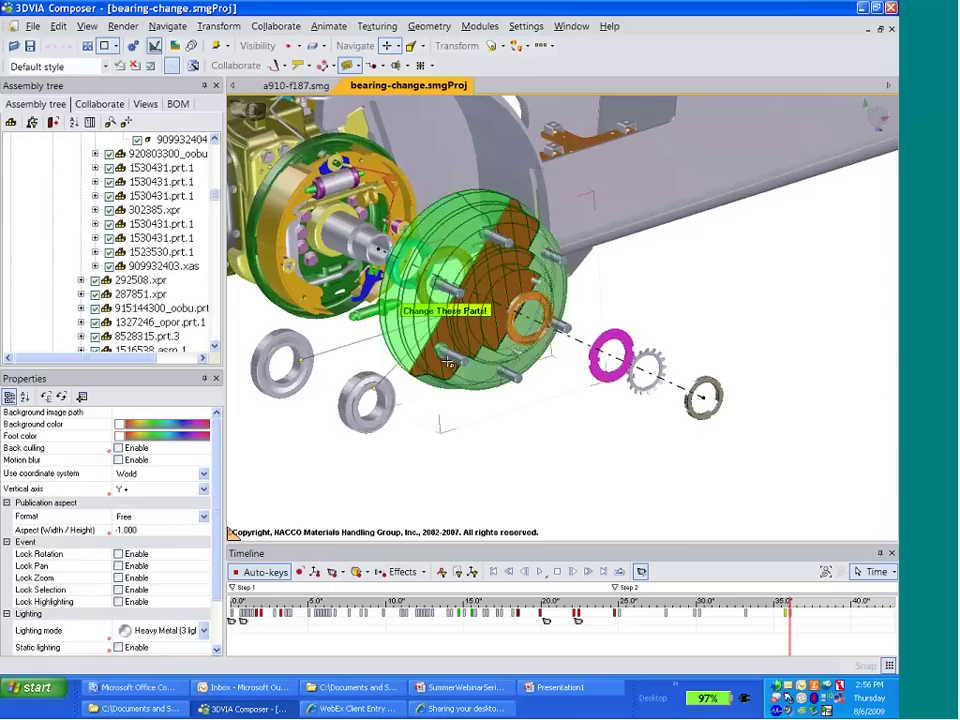
{"action": "left_click", "coordinate": [428, 304]}
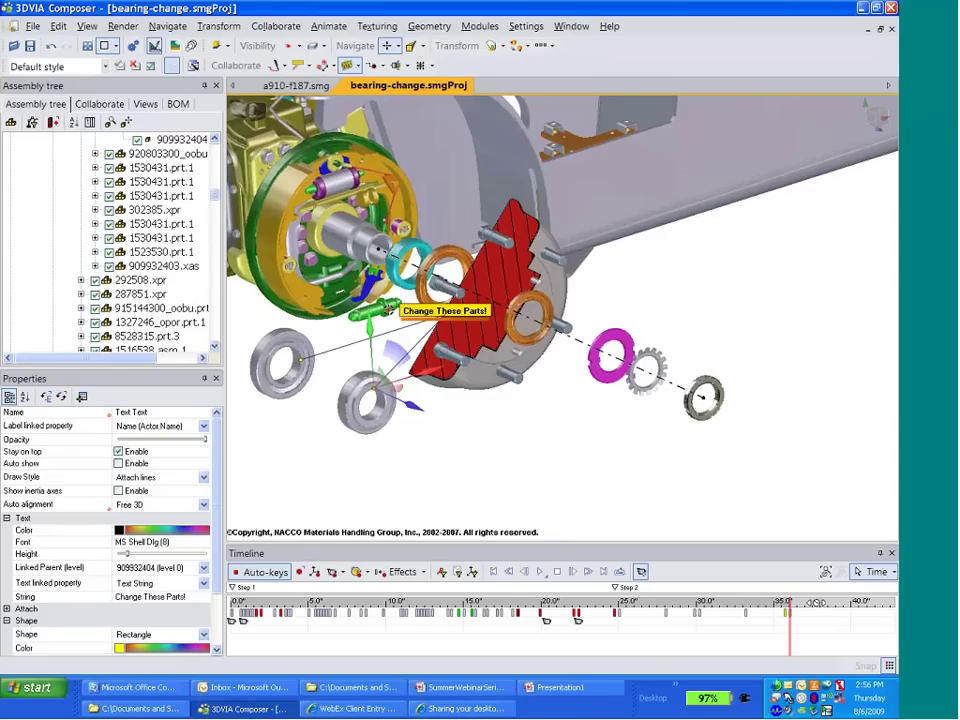
{"action": "left_click", "coordinate": [825, 600]}
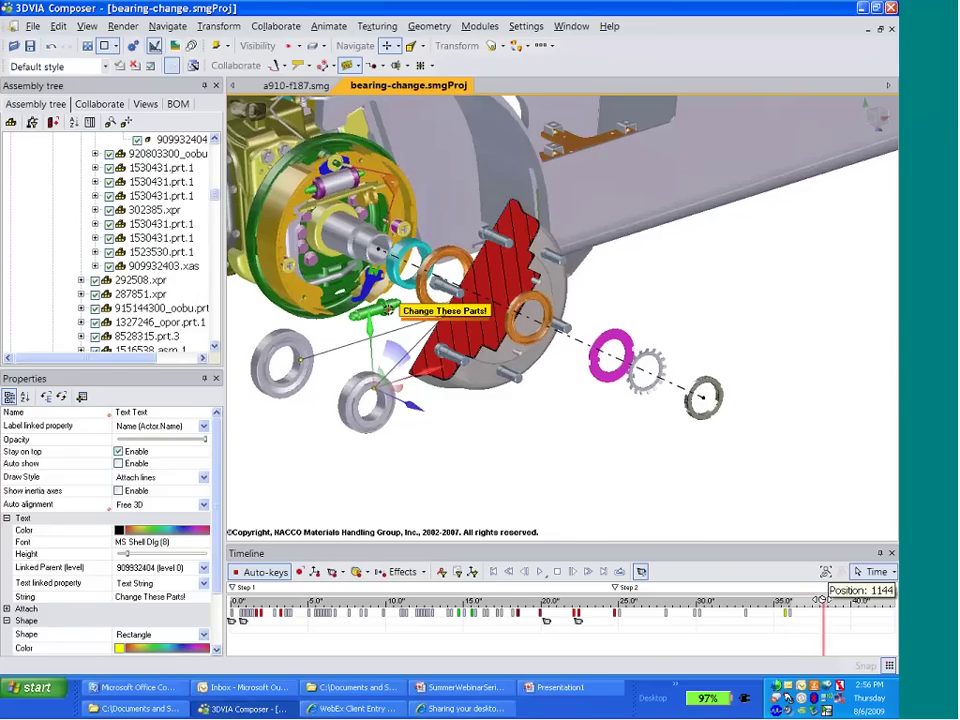
- Add a Fade out effect to the label near 36 s, then rewind and play the animation
{"action": "left_click", "coordinate": [402, 571]}
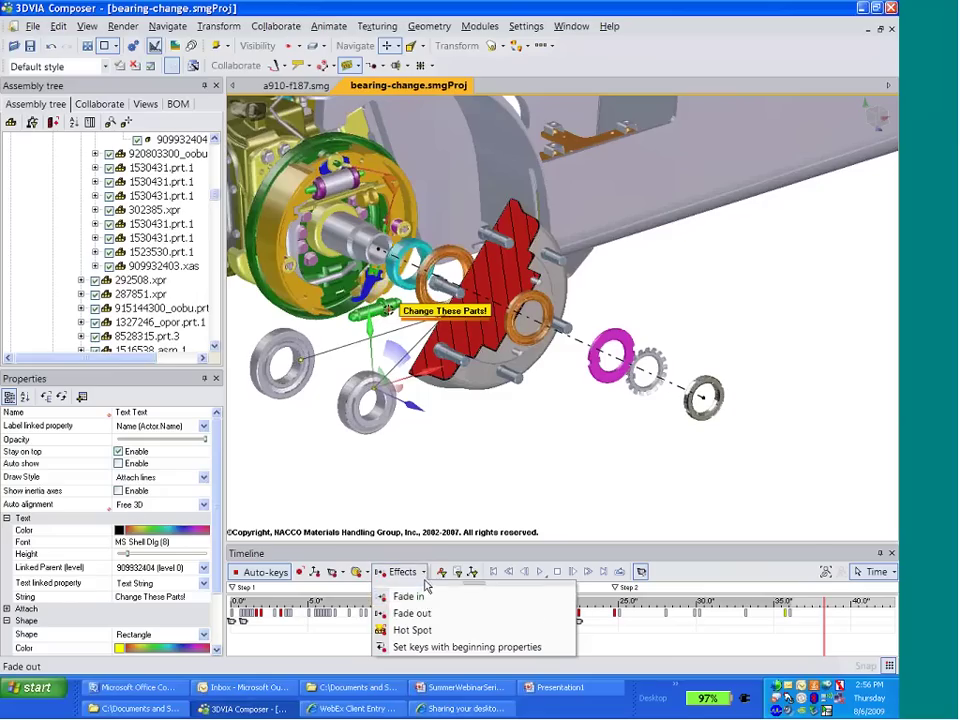
{"action": "left_click", "coordinate": [428, 615]}
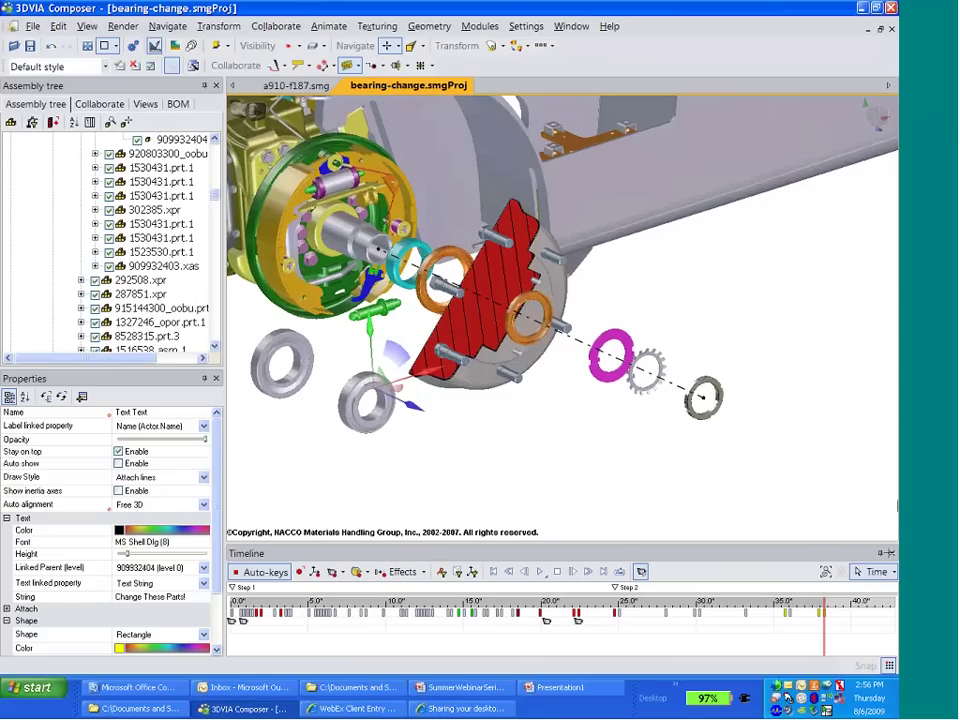
{"action": "left_click_drag", "start_coordinate": [825, 601], "coordinate": [383, 611]}
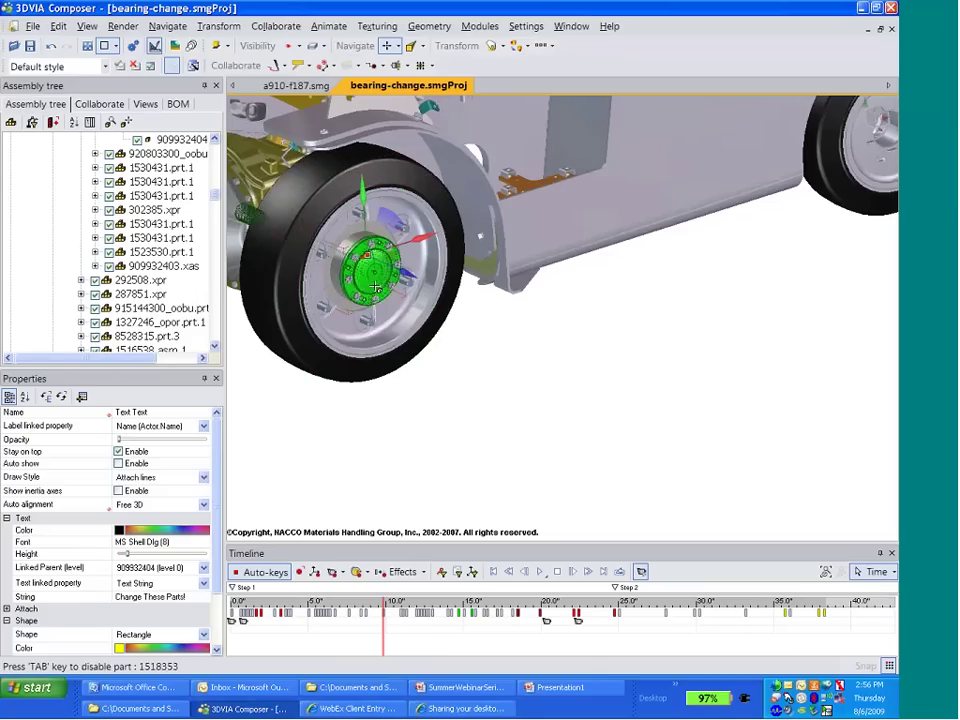
{"action": "left_click", "coordinate": [210, 28]}
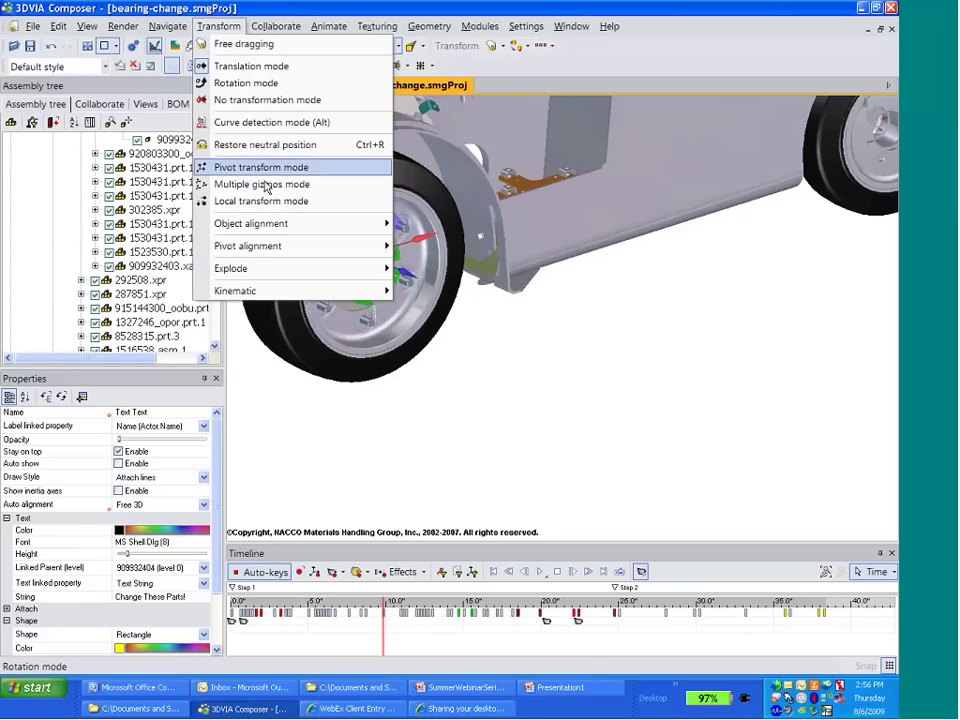
{"action": "left_click", "coordinate": [236, 66]}
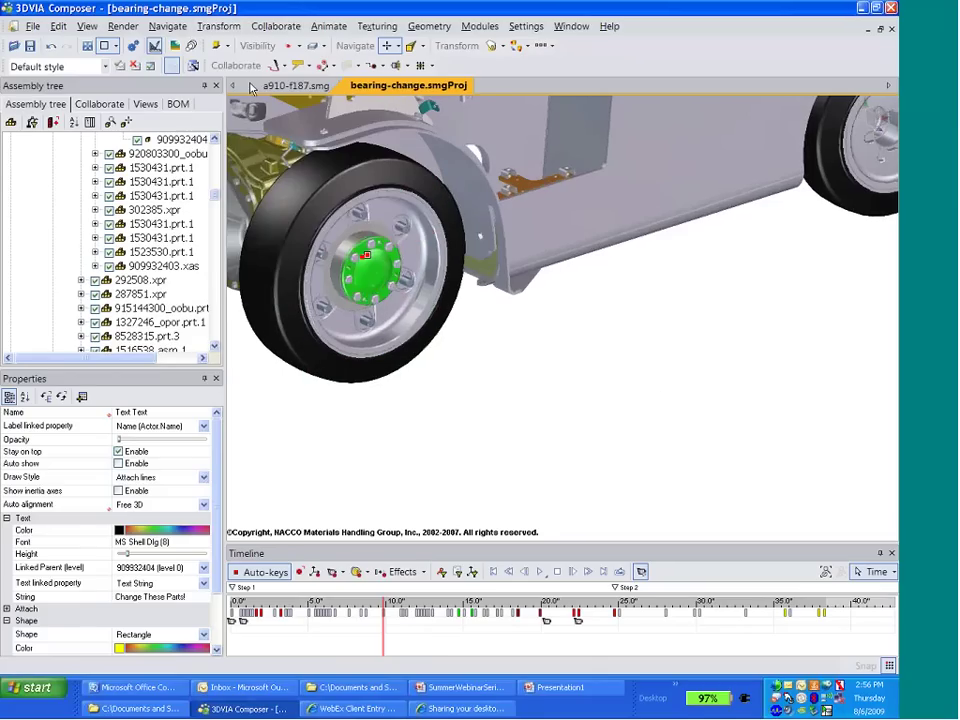
{"action": "left_click", "coordinate": [540, 572]}
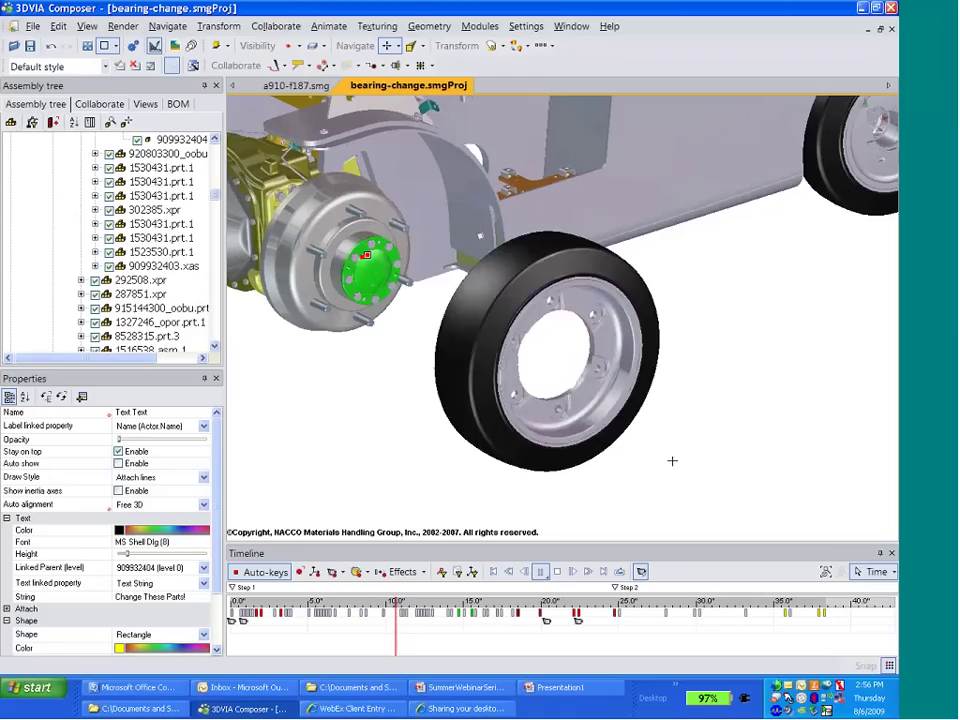
{"action": "left_click", "coordinate": [300, 441]}
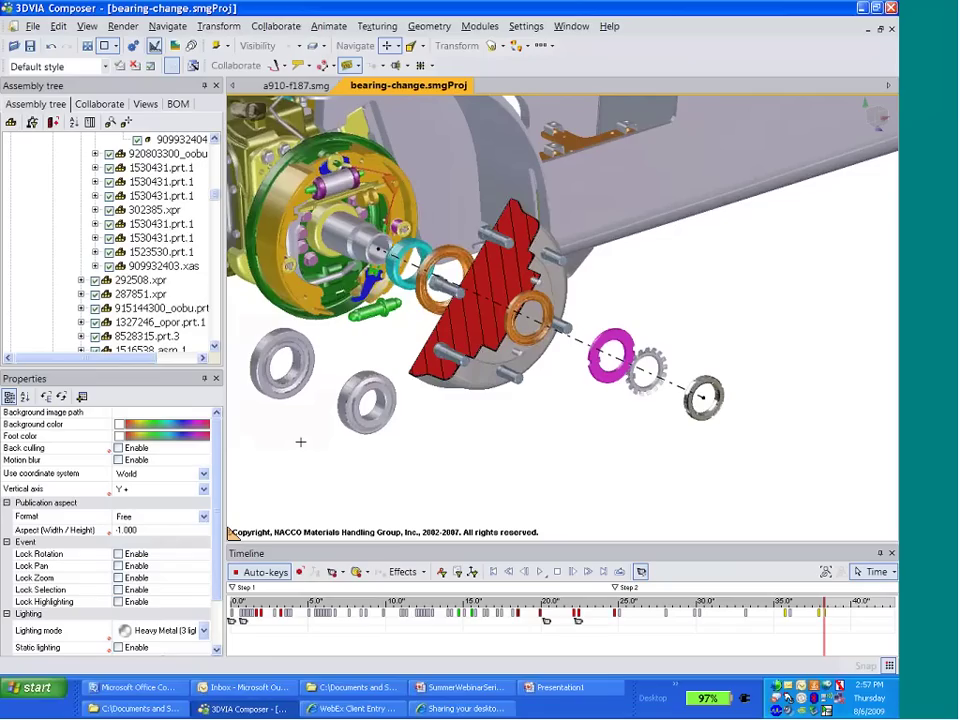
- Capture the assembled vehicle at time zero as View 4 and rename it 'Default'
{"action": "left_click", "coordinate": [373, 430]}
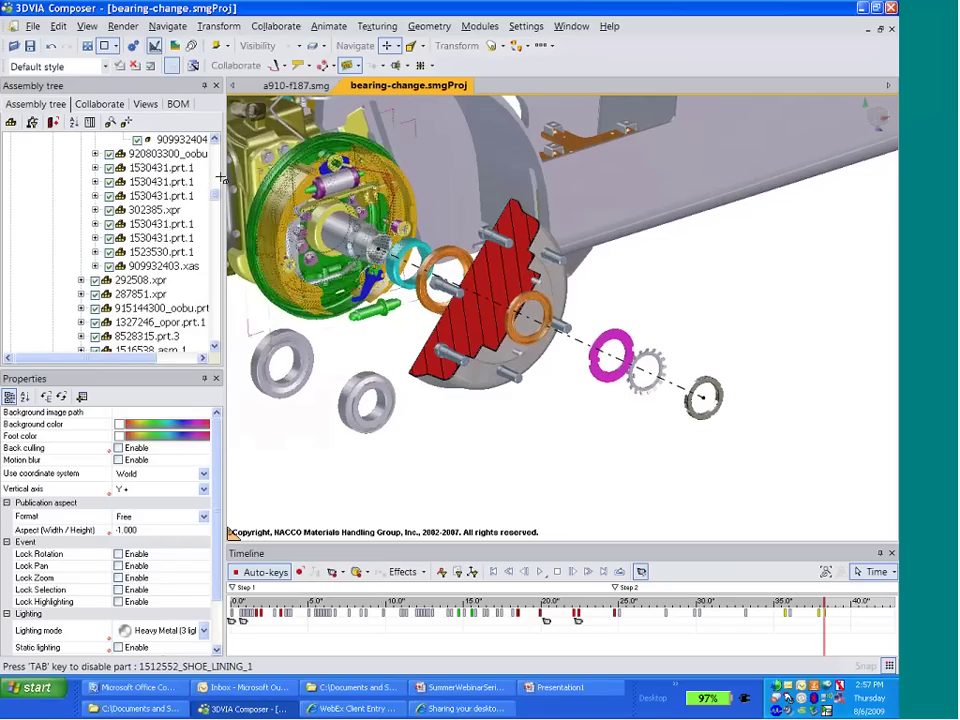
{"action": "left_click", "coordinate": [143, 103]}
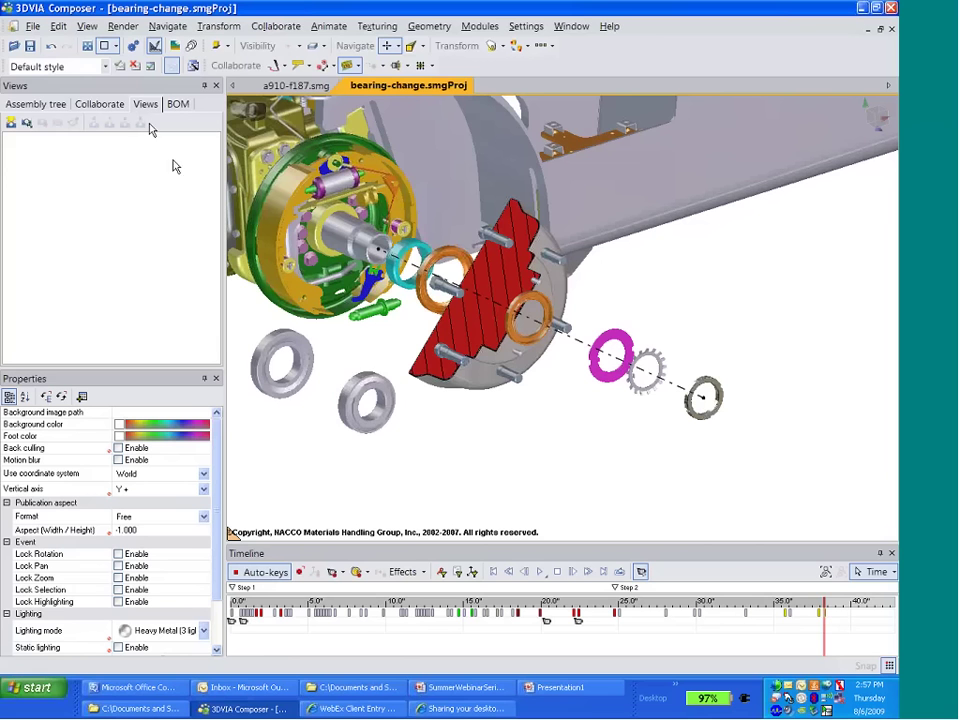
{"action": "left_click_drag", "start_coordinate": [823, 598], "coordinate": [230, 602]}
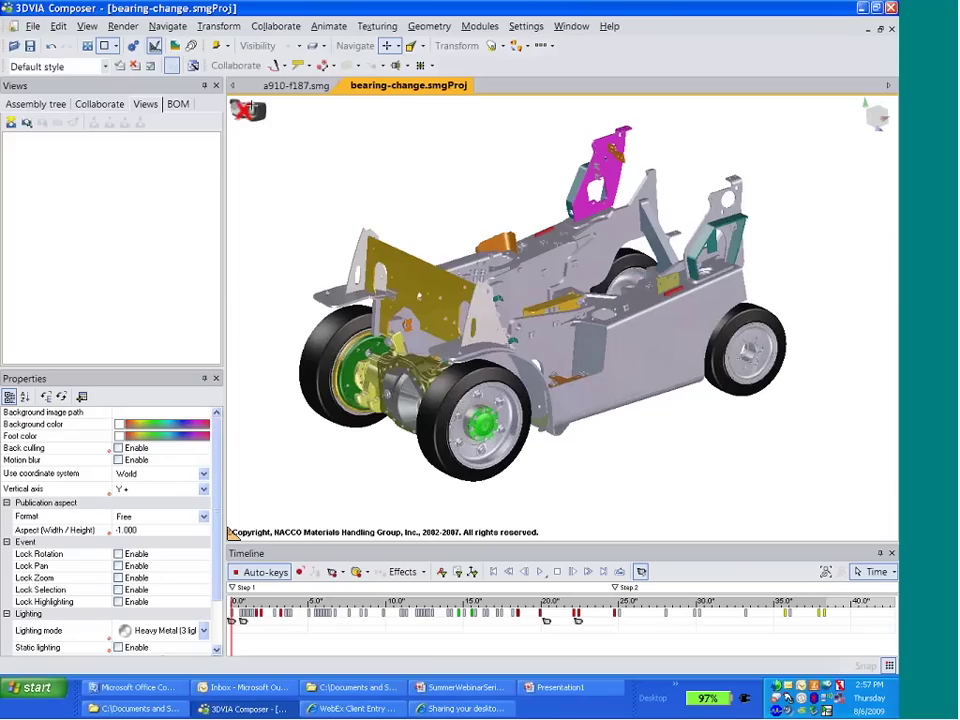
{"action": "left_click", "coordinate": [11, 122]}
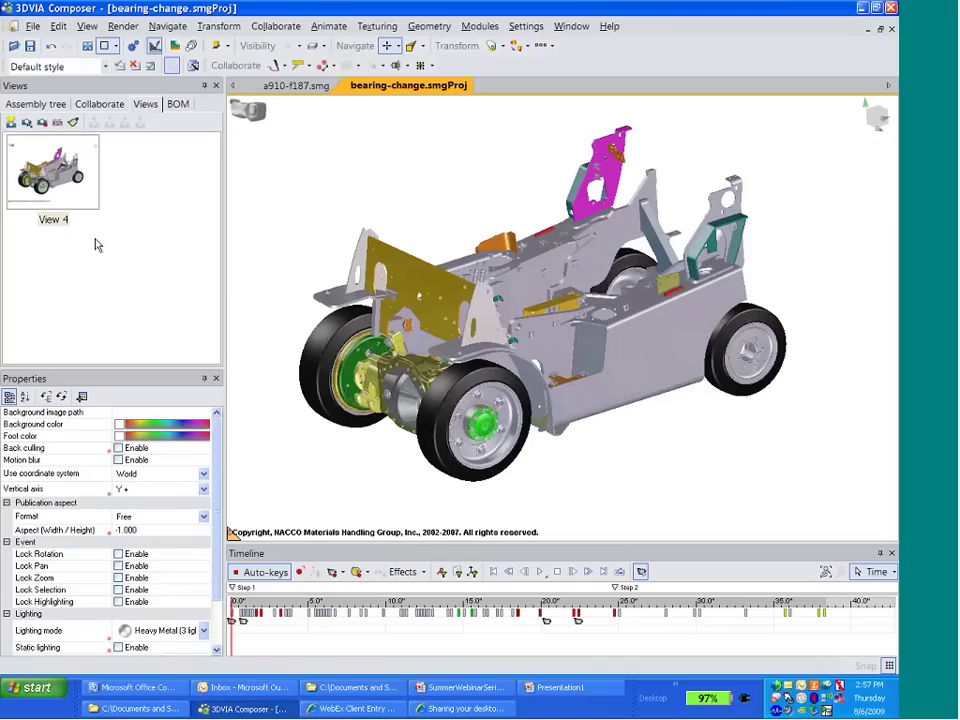
{"action": "left_click", "coordinate": [53, 222]}
{"action": "left_click", "coordinate": [53, 221]}
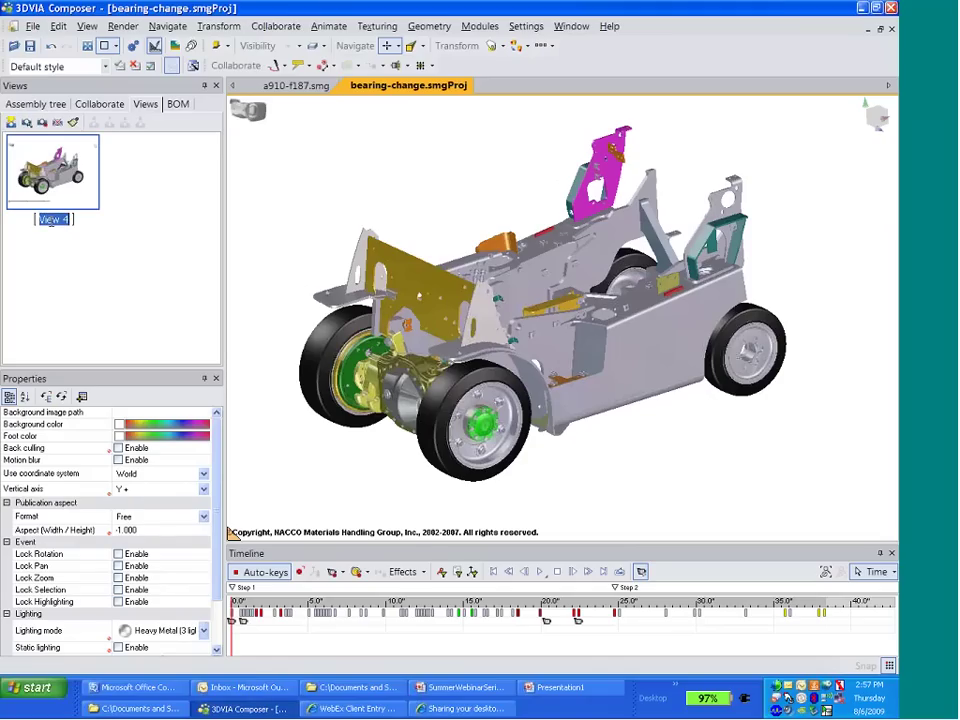
{"action": "type", "text": "Default"}
- Select the hub's whole drive assembly and hide all other parts
{"action": "left_click", "coordinate": [123, 190]}
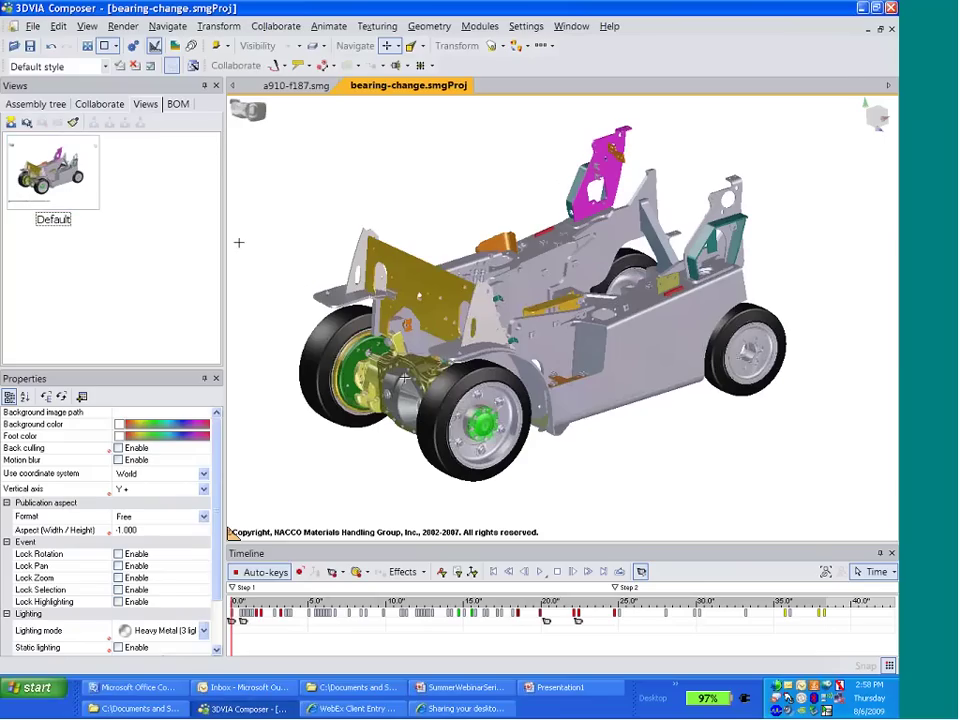
{"action": "left_click", "coordinate": [485, 424]}
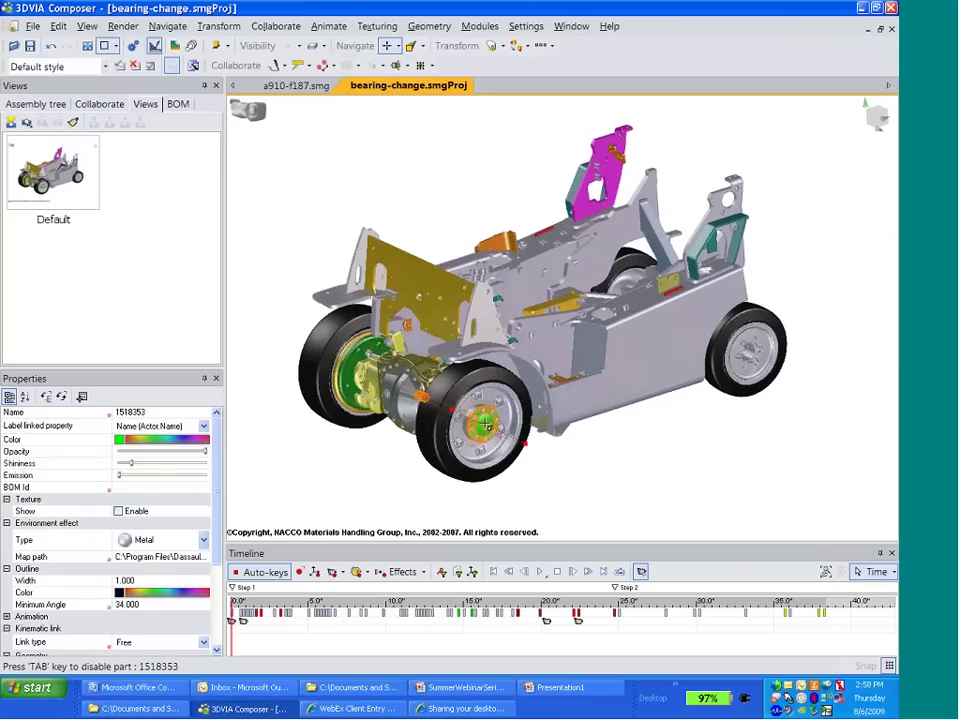
{"action": "left_click", "coordinate": [486, 425]}
{"action": "left_click", "coordinate": [488, 426]}
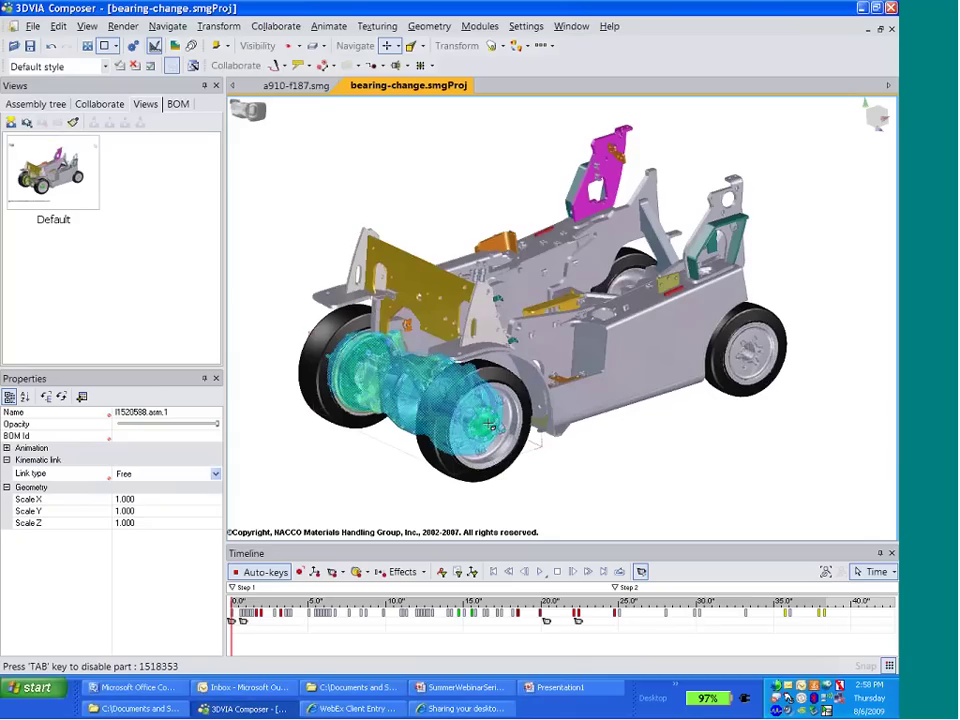
{"action": "left_click", "coordinate": [488, 426]}
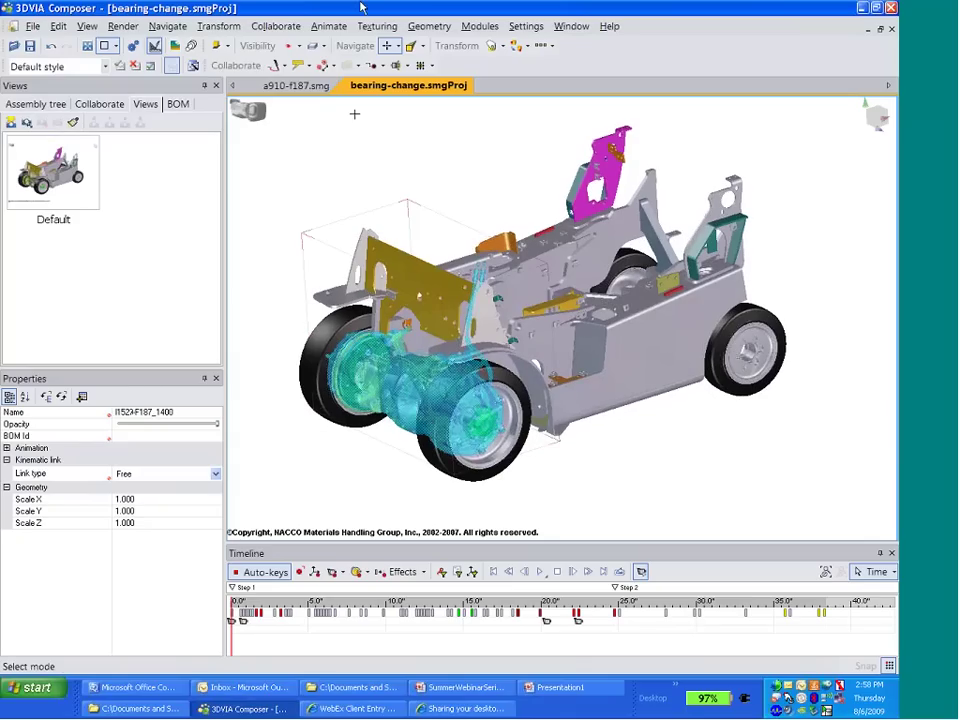
{"action": "left_click", "coordinate": [288, 47]}
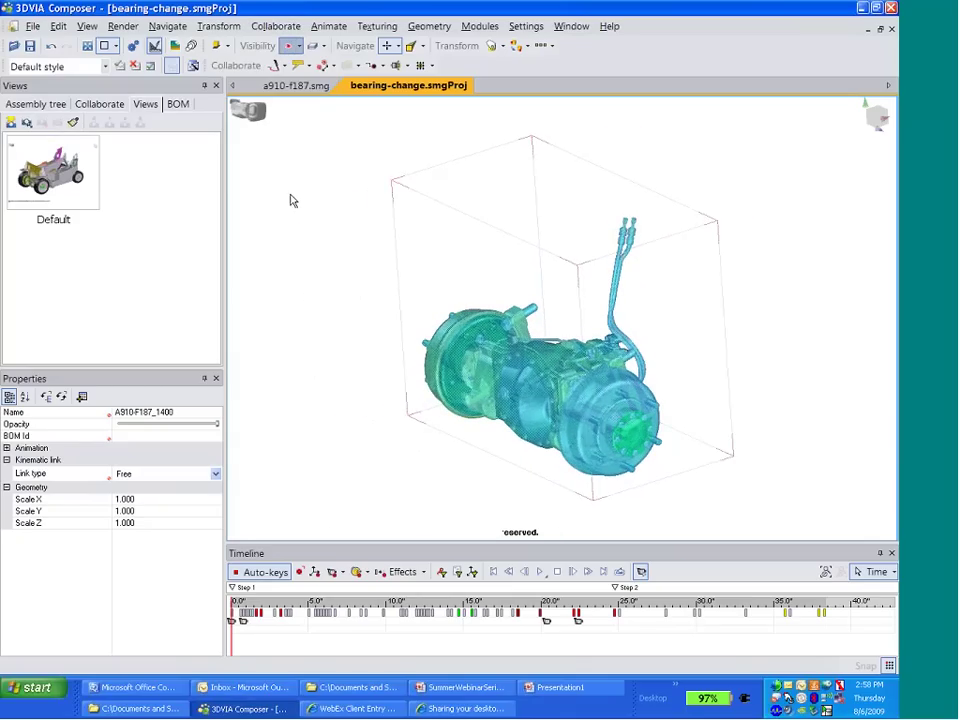
- Save the isolated assembly as View 5 named 'HUB', then return to the Default view
{"action": "left_click", "coordinate": [296, 200]}
{"action": "left_click", "coordinate": [10, 122]}
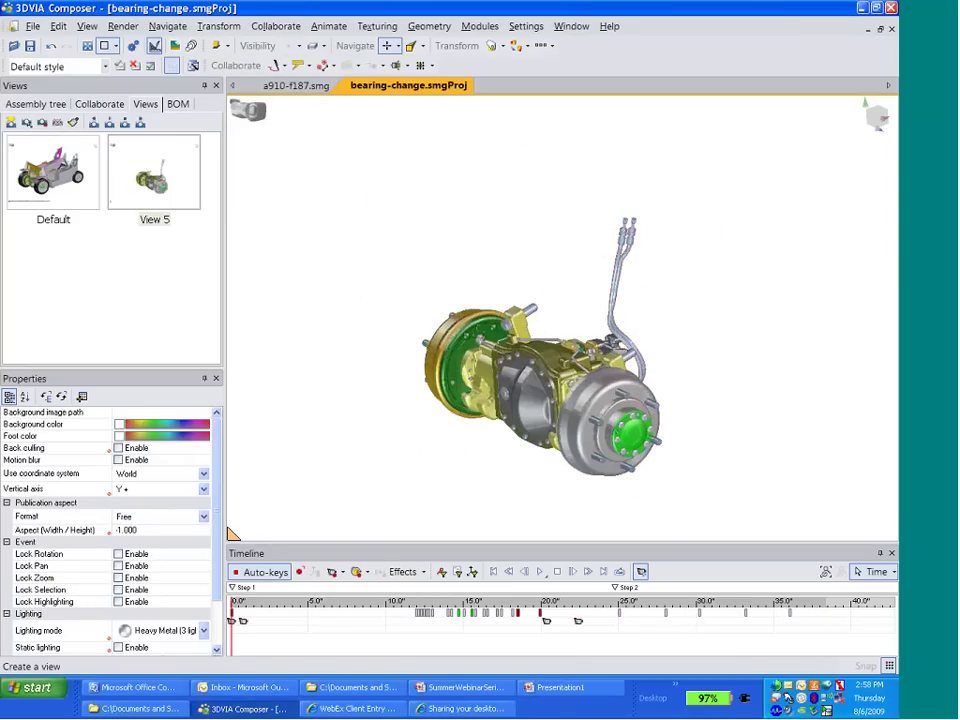
{"action": "left_click", "coordinate": [148, 220]}
{"action": "type", "text": "HUB"}
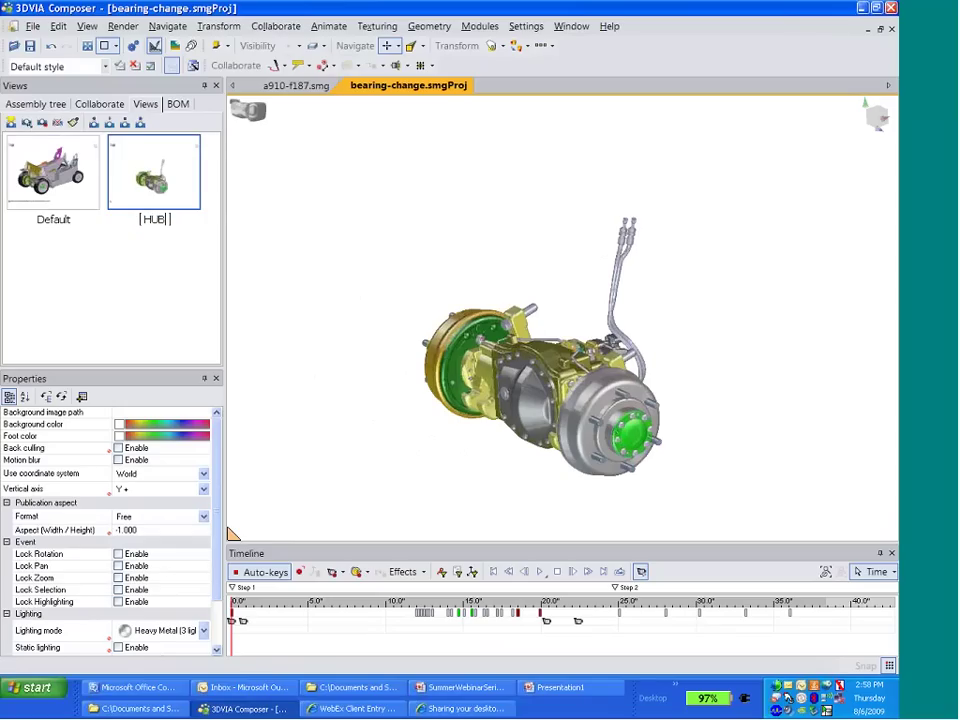
{"action": "left_click", "coordinate": [37, 275]}
{"action": "left_click", "coordinate": [80, 205]}
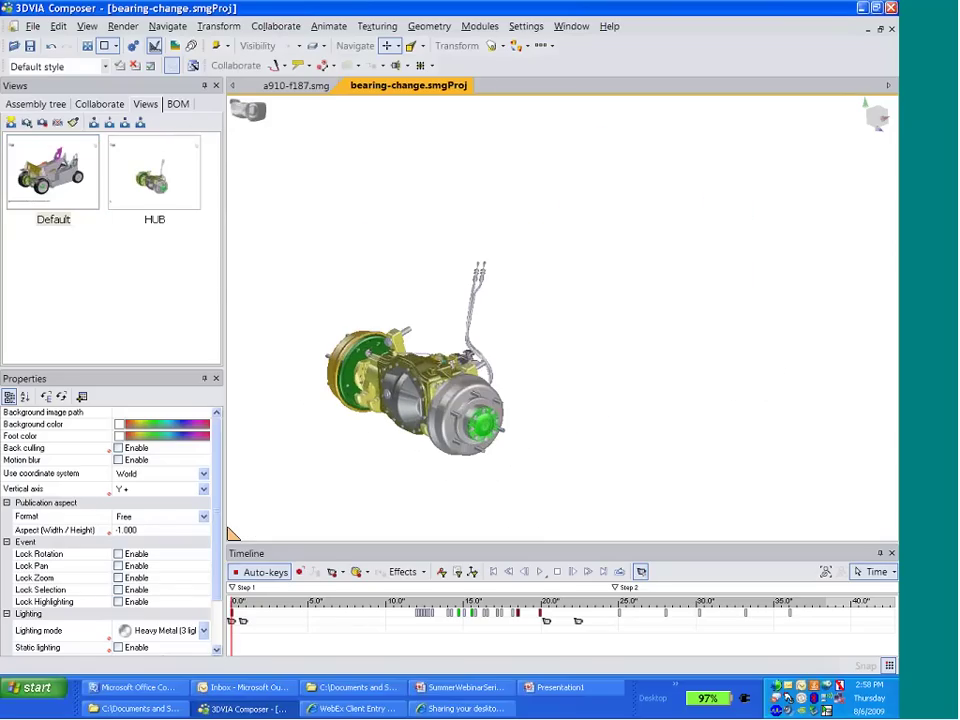
{"action": "left_click_drag", "start_coordinate": [320, 600], "coordinate": [231, 600]}
- Make the vehicle chassis visible again and move the animation to the exploded wheel hub
{"action": "left_click", "coordinate": [24, 106]}
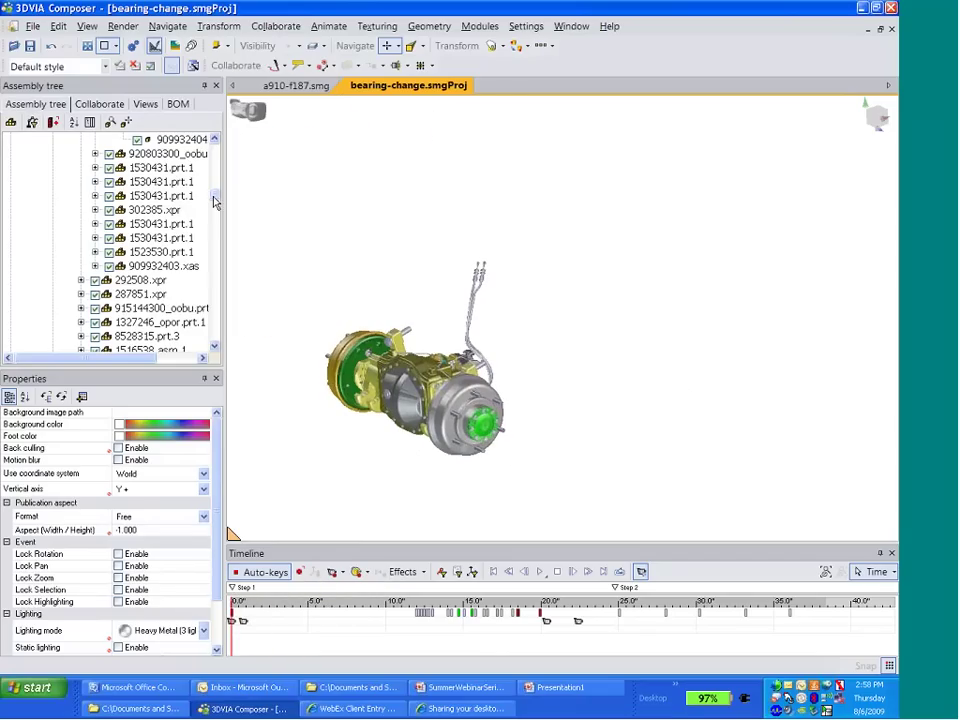
{"action": "left_click_drag", "start_coordinate": [214, 202], "coordinate": [214, 145]}
{"action": "left_click", "coordinate": [38, 168]}
{"action": "left_click_drag", "start_coordinate": [231, 600], "coordinate": [772, 578]}
{"action": "left_click_drag", "start_coordinate": [857, 570], "coordinate": [810, 574]}
- Create View 6 from this layout, rename it 'Exploded View', and activate it
{"action": "left_click", "coordinate": [145, 104]}
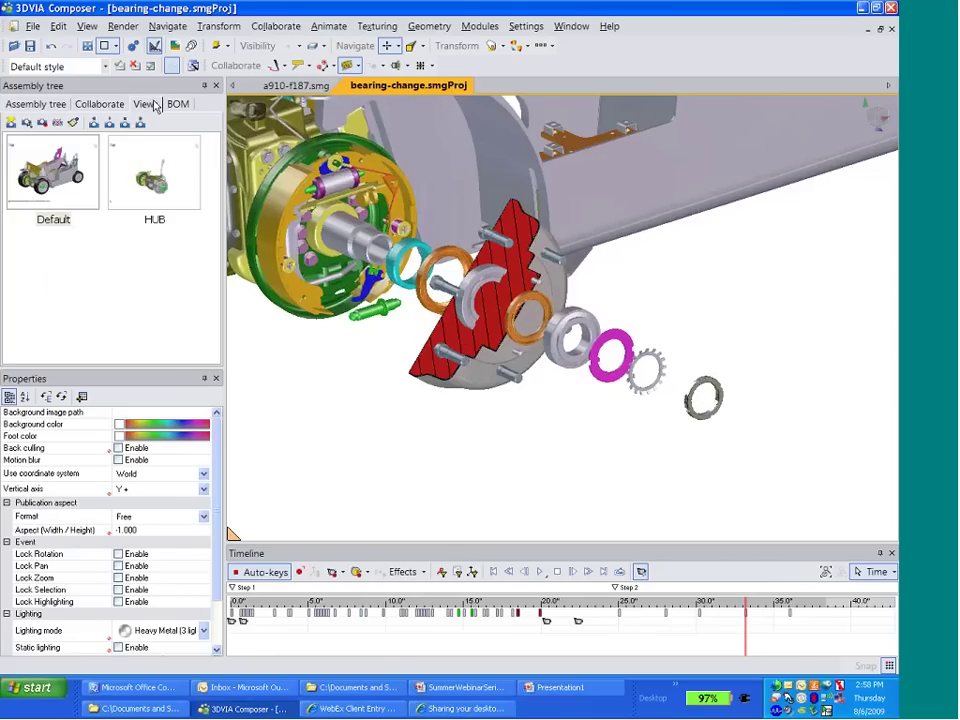
{"action": "left_click", "coordinate": [11, 123]}
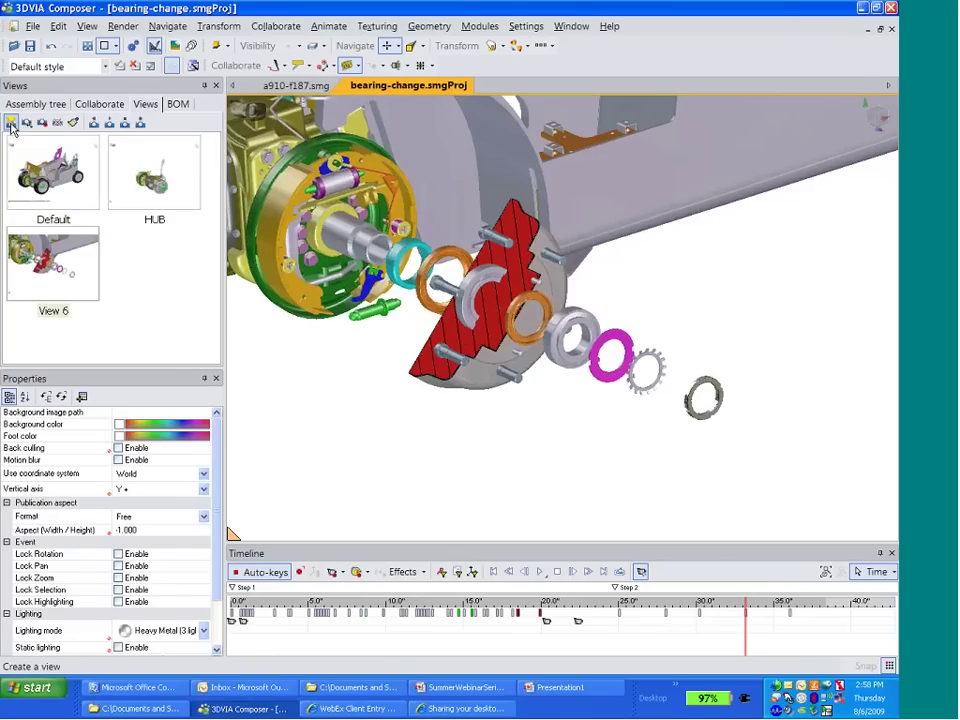
{"action": "left_click", "coordinate": [50, 311]}
{"action": "left_click", "coordinate": [50, 311]}
{"action": "type", "text": "Ex"}
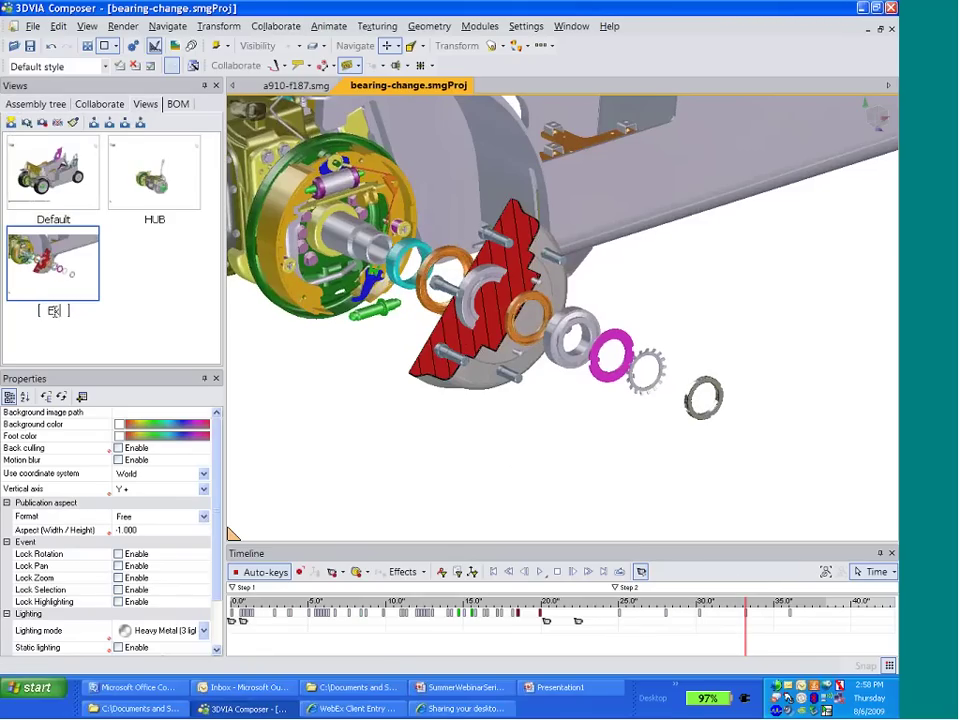
{"action": "type", "text": "ploded View"}
{"action": "left_click", "coordinate": [133, 272]}
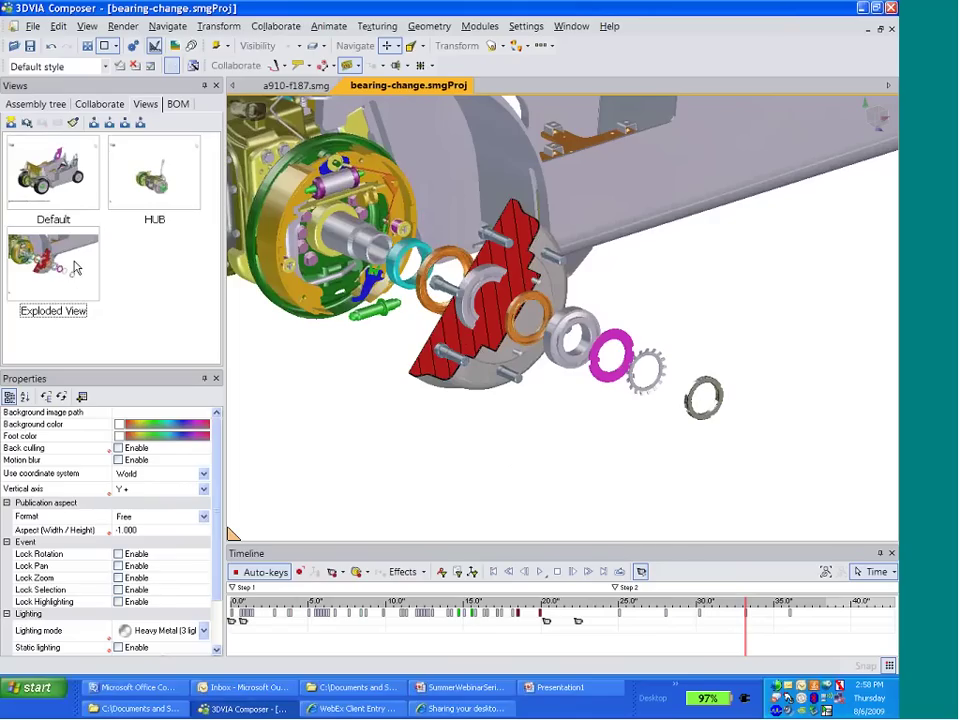
{"action": "left_click", "coordinate": [72, 272]}
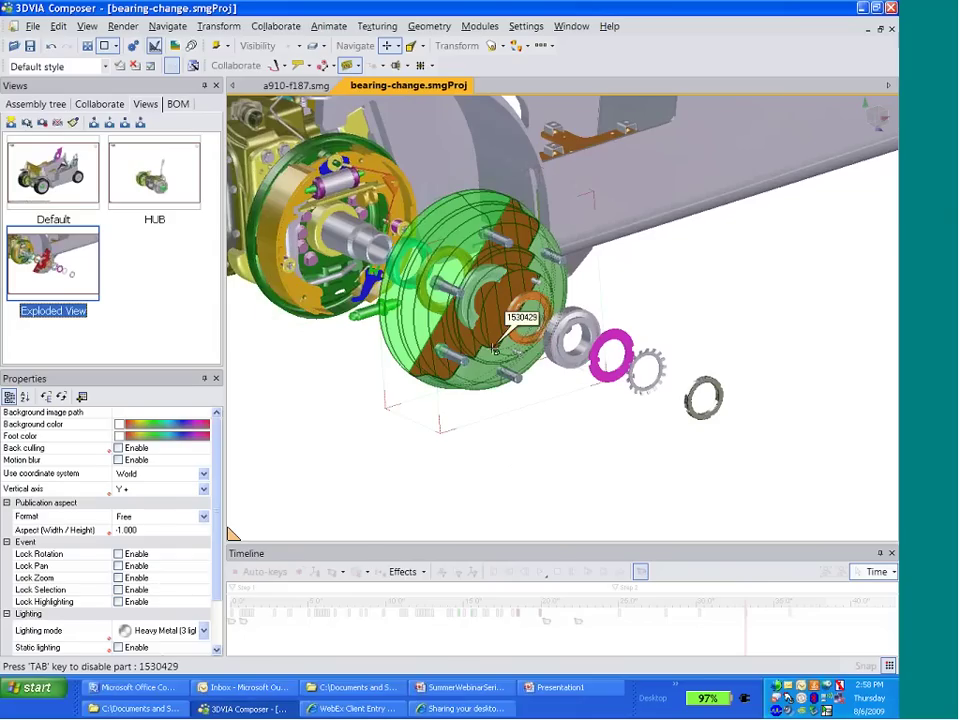
{"action": "left_click", "coordinate": [494, 350]}
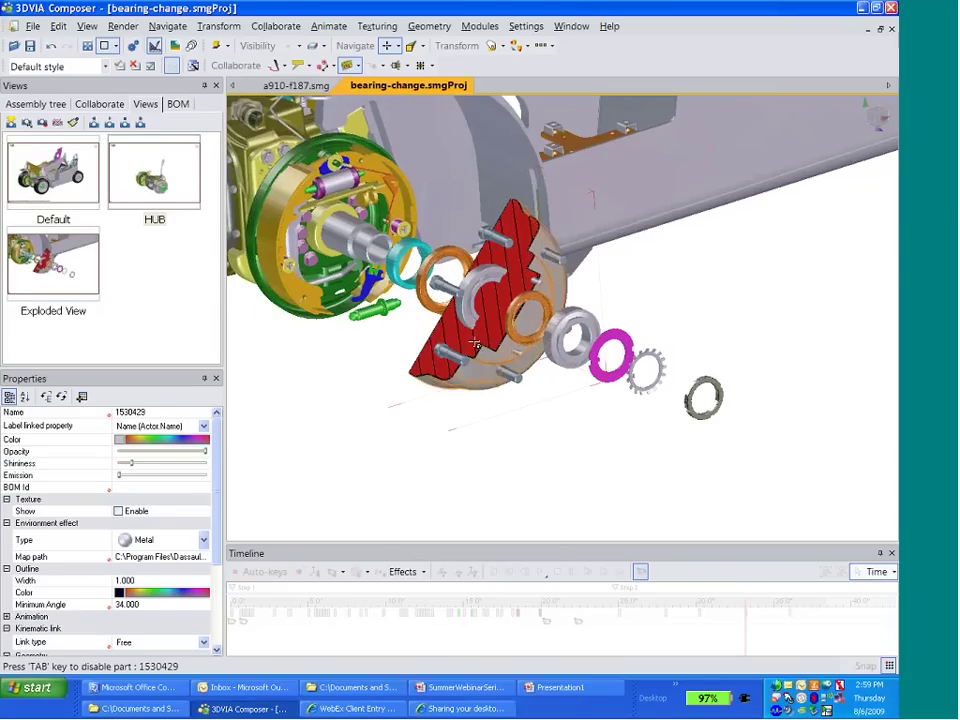
{"action": "left_click", "coordinate": [263, 428]}
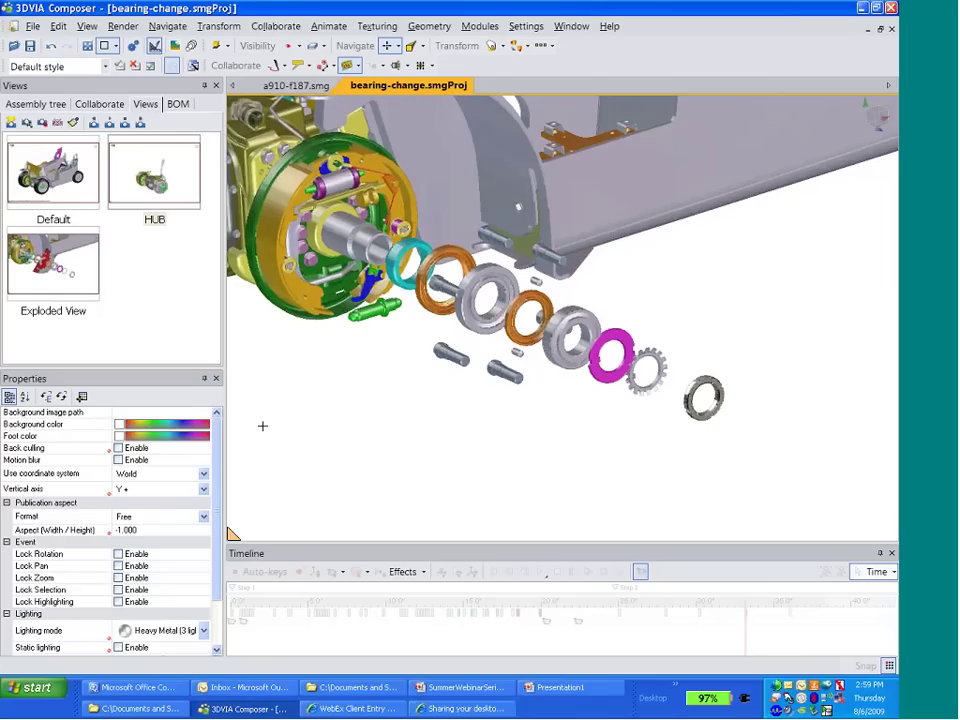
- Show the Assembly tree, select a washer in the exploded stack, and open the Modules menu
{"action": "left_click", "coordinate": [38, 104]}
{"action": "scroll", "coordinate": [215, 157], "scroll_direction": "down", "scroll_amount": 10}
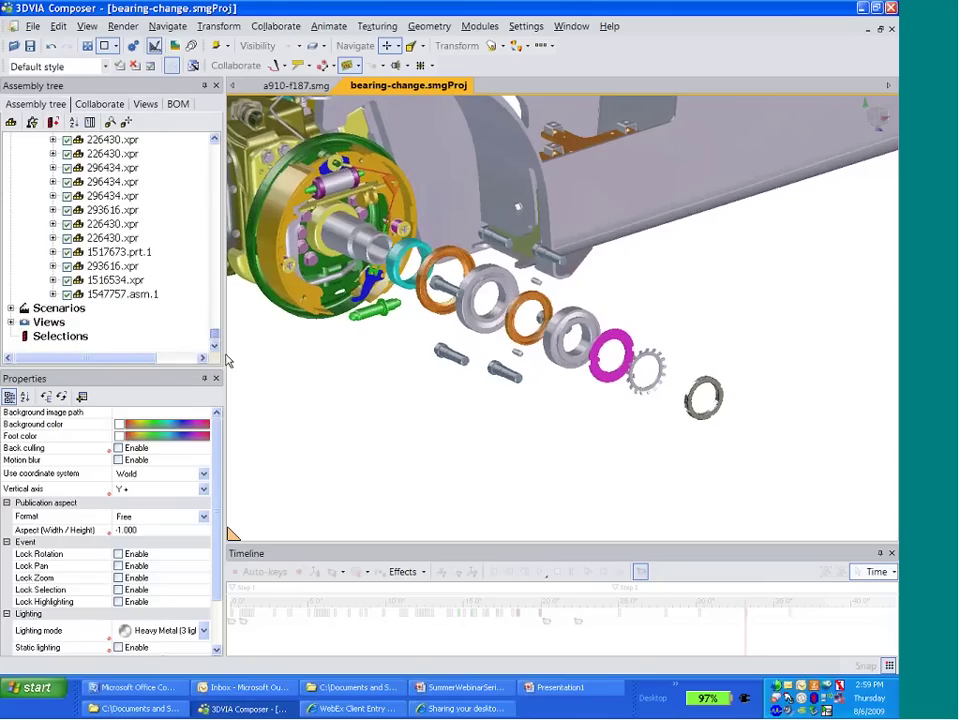
{"action": "scroll", "coordinate": [205, 190], "scroll_direction": "up", "scroll_amount": 10}
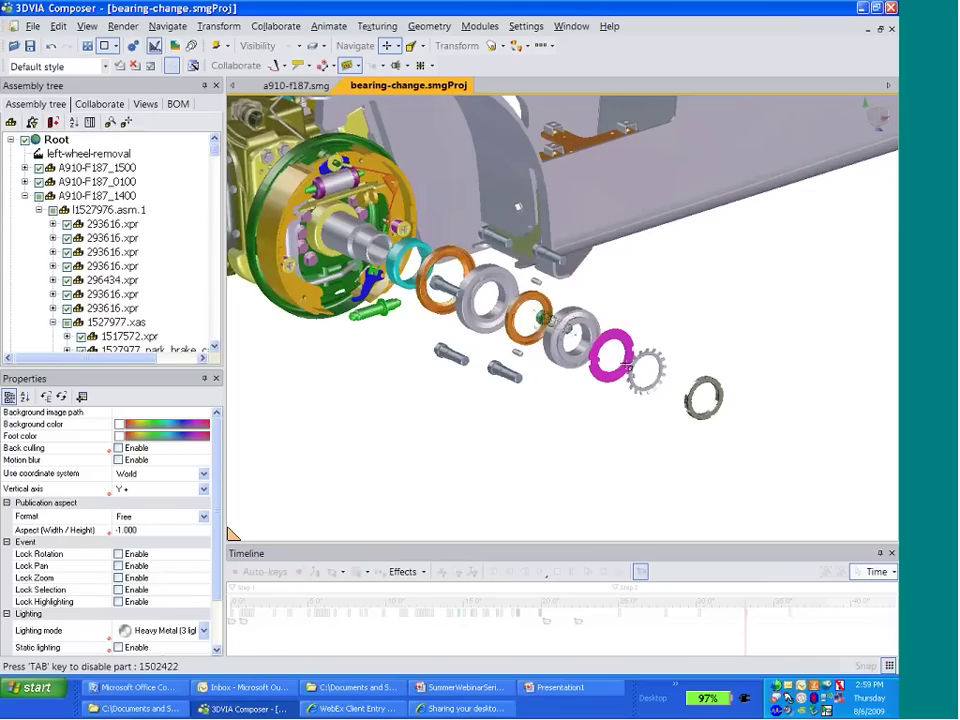
{"action": "left_click", "coordinate": [703, 399]}
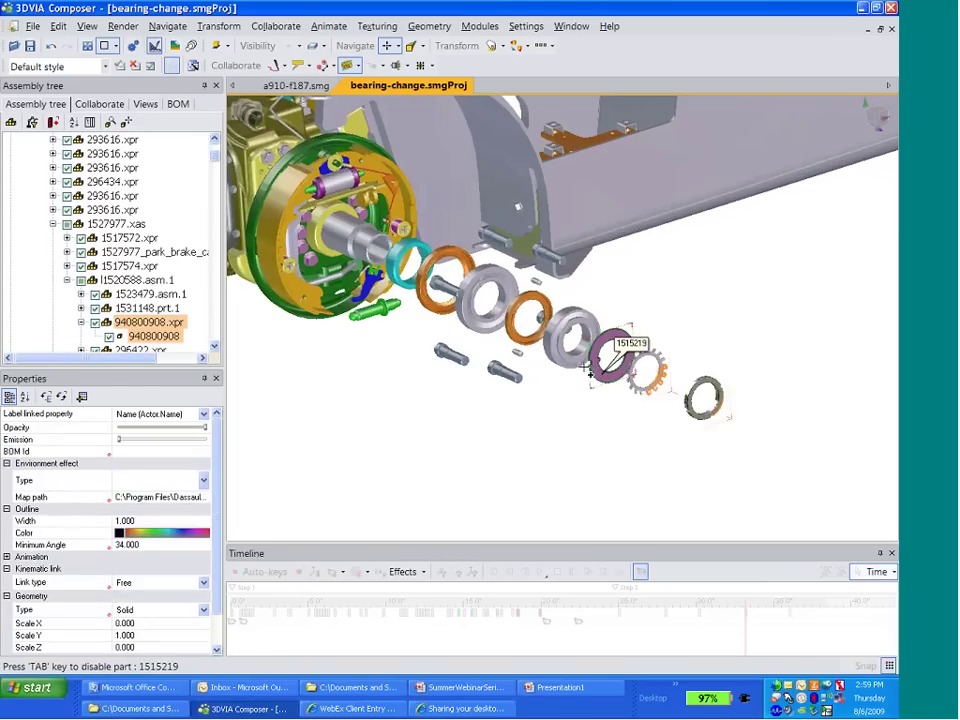
{"action": "left_click_drag", "start_coordinate": [522, 342], "coordinate": [392, 268]}
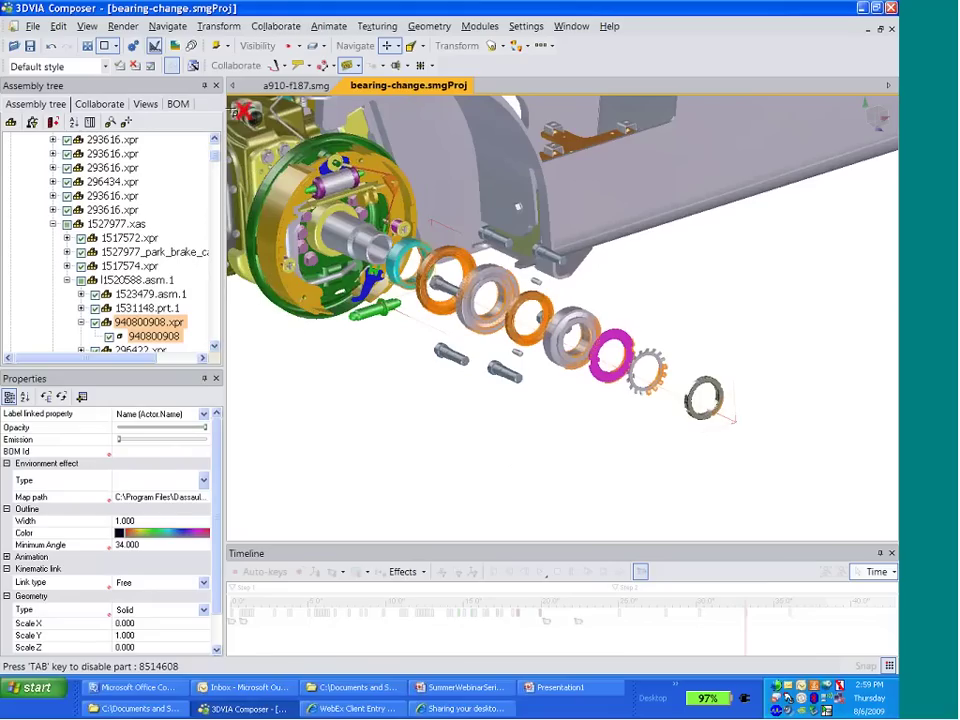
{"action": "left_click", "coordinate": [489, 30]}
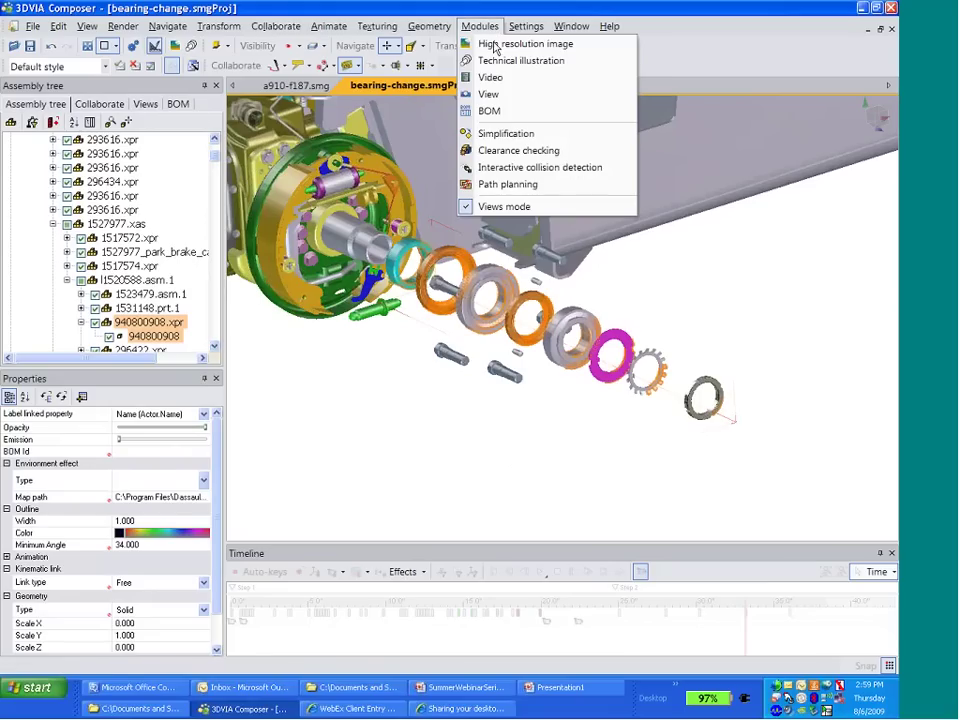
- In the BOM module, create BOM IDs and numbered callouts for the eight exploded parts
{"action": "left_click", "coordinate": [500, 114]}
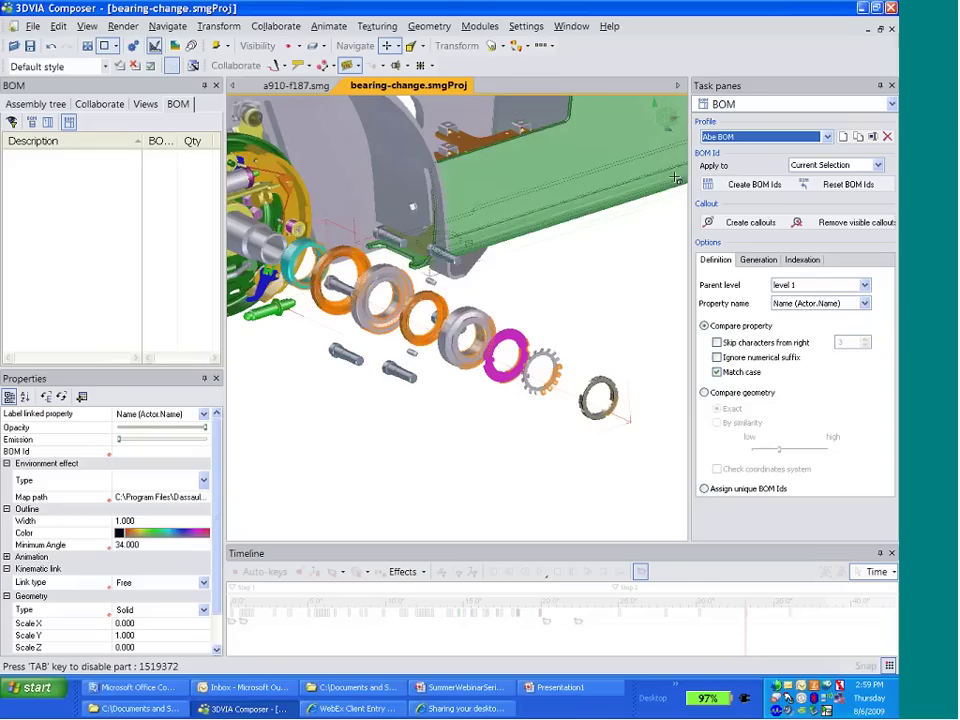
{"action": "left_click", "coordinate": [735, 189]}
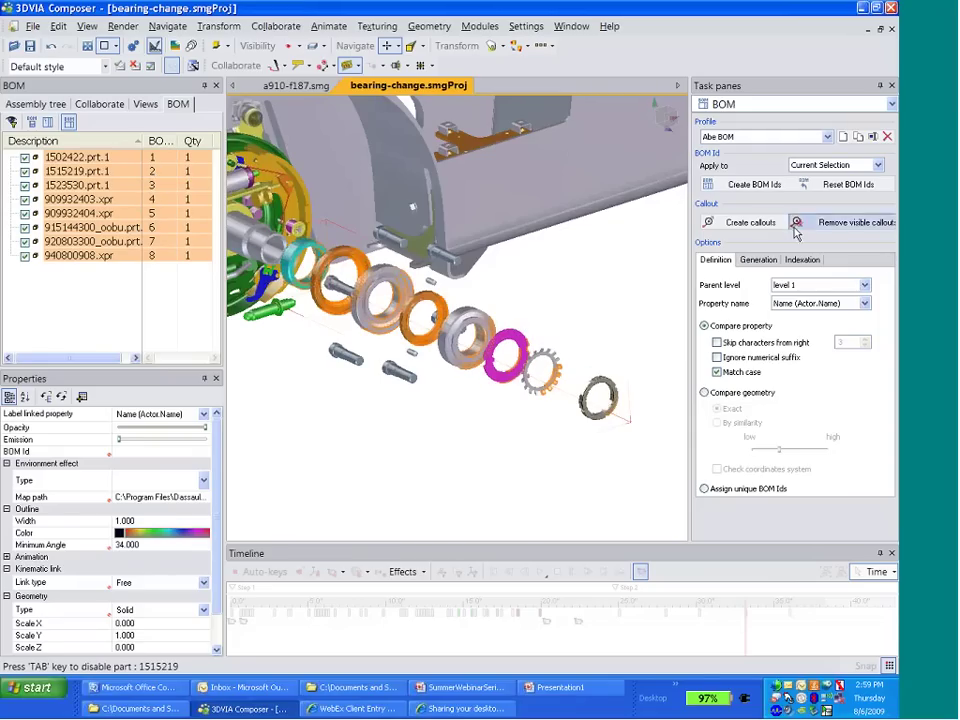
{"action": "left_click", "coordinate": [757, 214]}
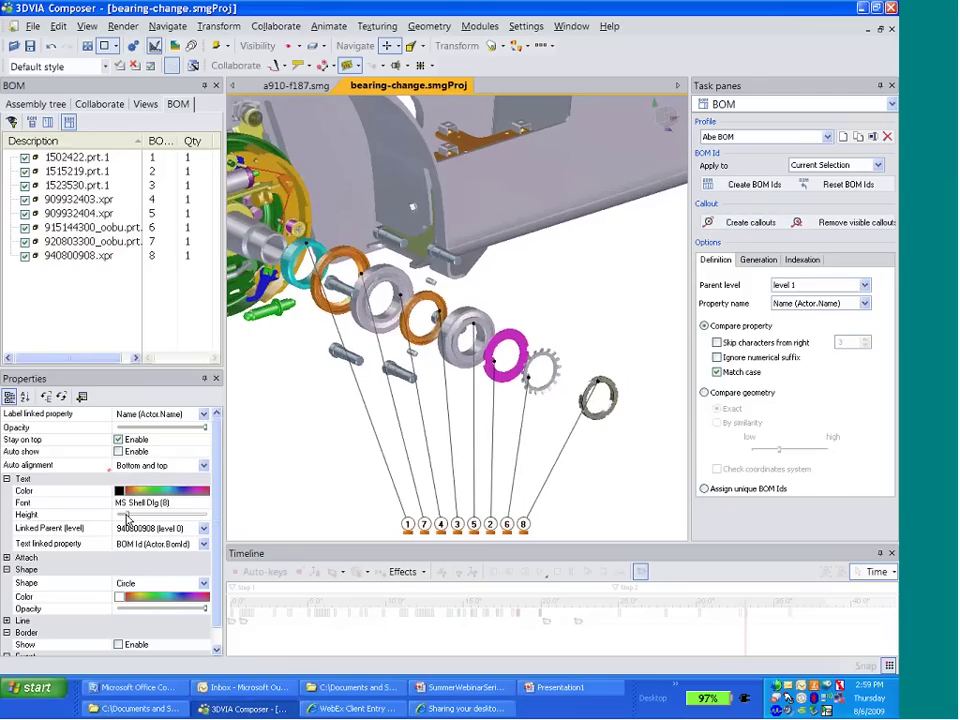
- Increase the callout Height and set the callout Shape to Circle
{"action": "left_click_drag", "start_coordinate": [127, 517], "coordinate": [142, 517]}
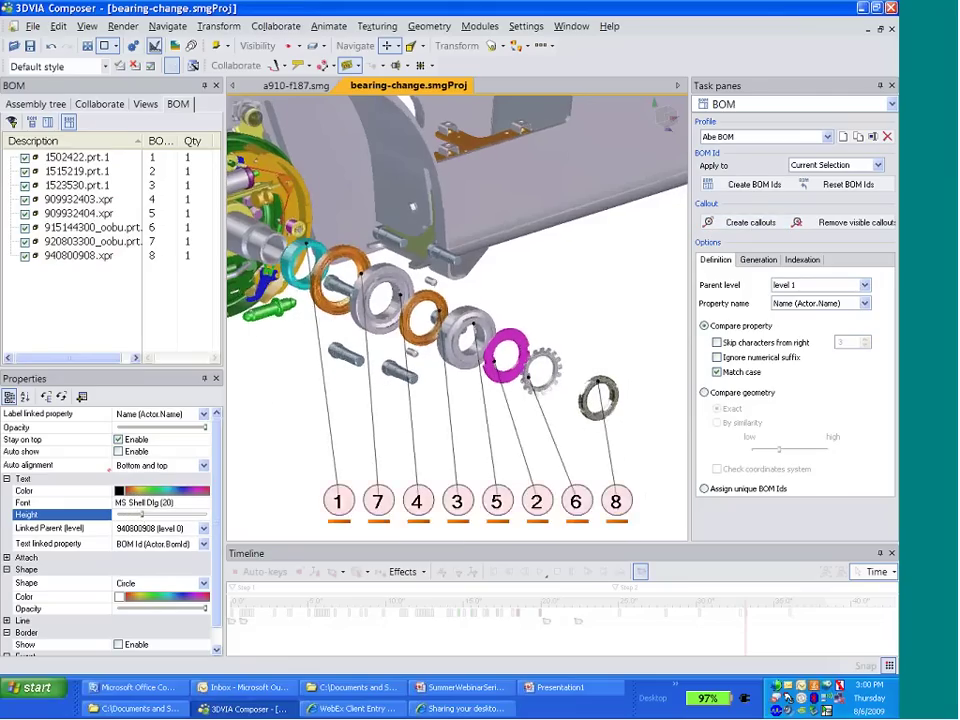
{"action": "left_click", "coordinate": [205, 584]}
{"action": "left_click", "coordinate": [172, 607]}
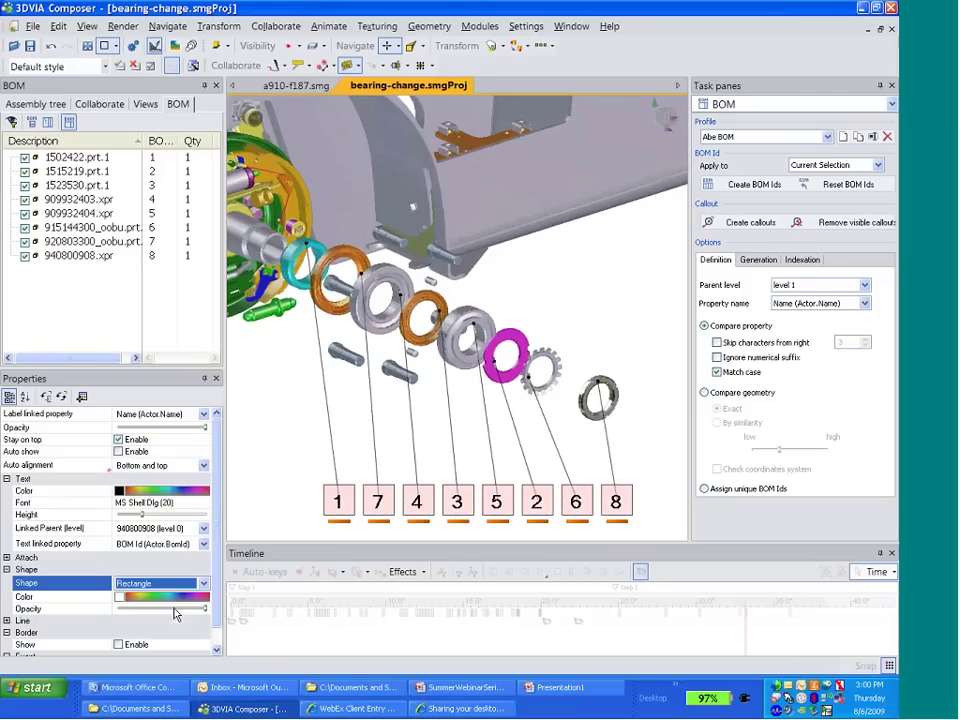
{"action": "left_click", "coordinate": [168, 583]}
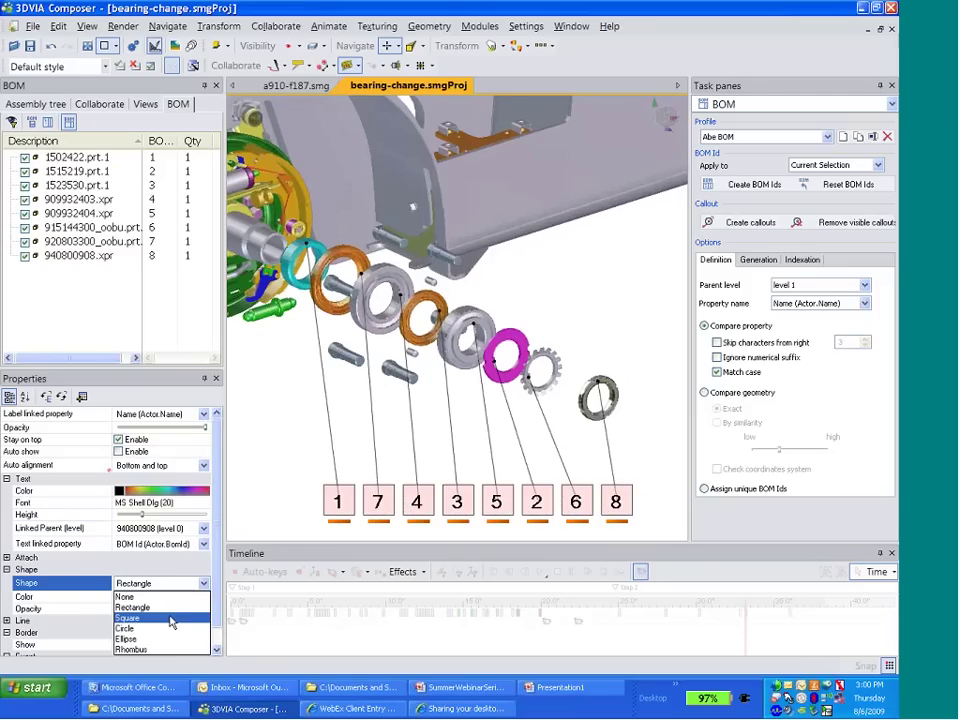
{"action": "left_click", "coordinate": [165, 628]}
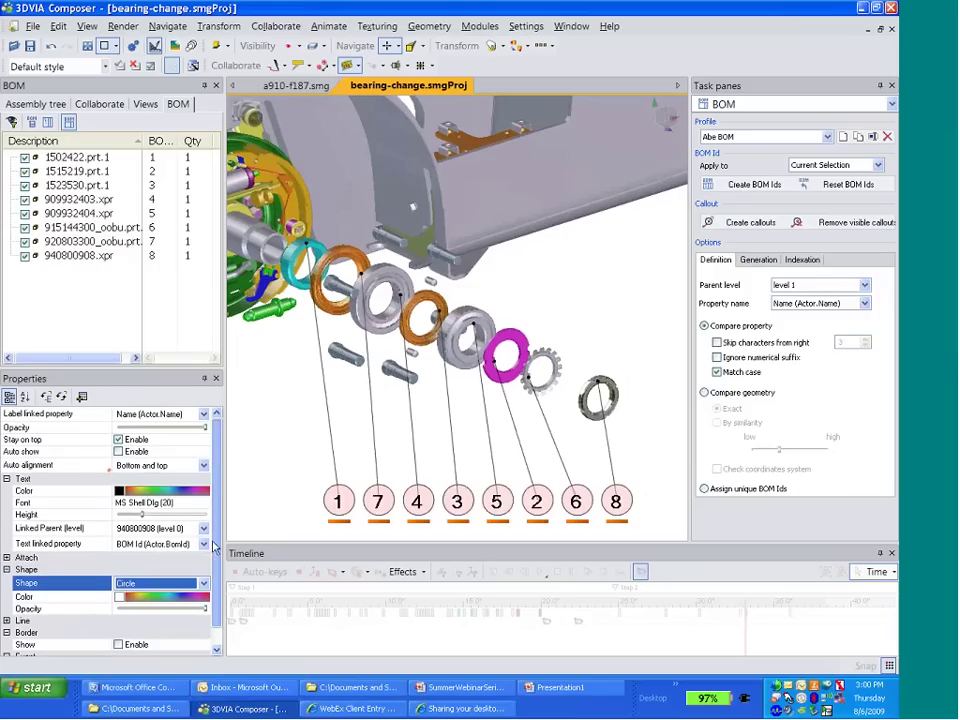
- Set the callouts' Auto alignment to Bottom so they line up beneath the parts
{"action": "left_click", "coordinate": [204, 465]}
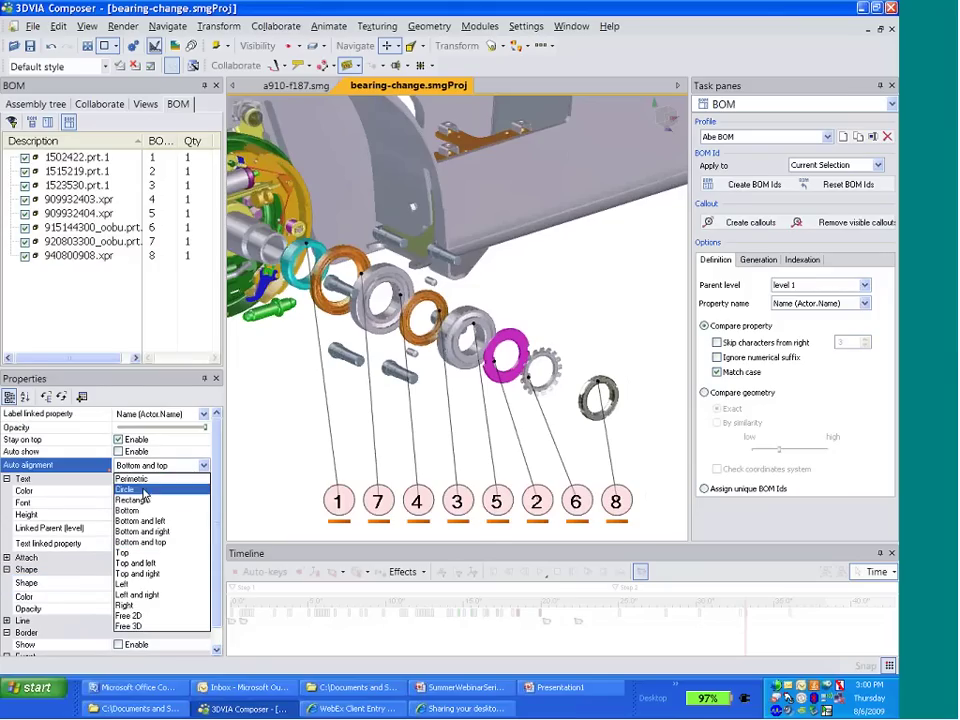
{"action": "left_click", "coordinate": [145, 490]}
{"action": "left_click", "coordinate": [203, 466]}
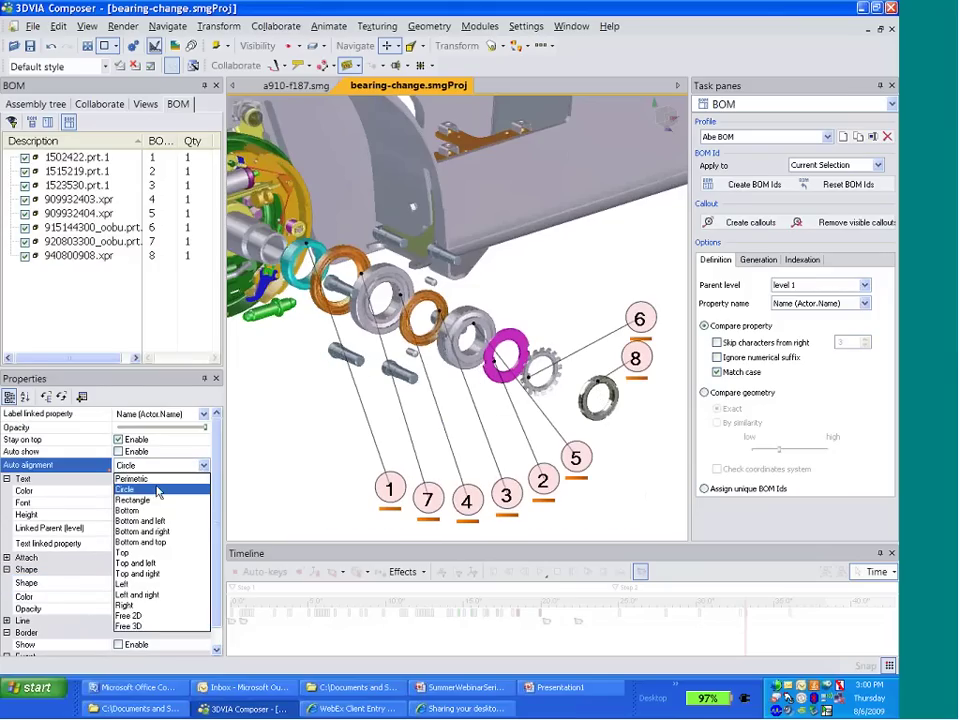
{"action": "left_click", "coordinate": [157, 490]}
{"action": "left_click", "coordinate": [204, 465]}
{"action": "left_click", "coordinate": [131, 479]}
{"action": "left_click", "coordinate": [204, 465]}
{"action": "left_click", "coordinate": [140, 510]}
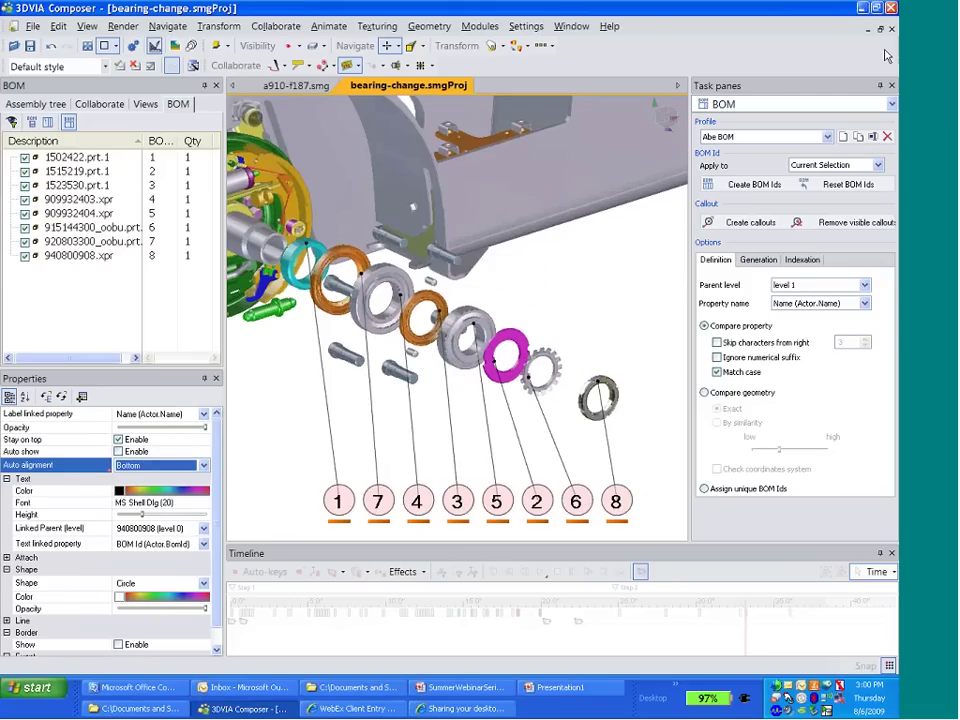
{"action": "left_click", "coordinate": [891, 86]}
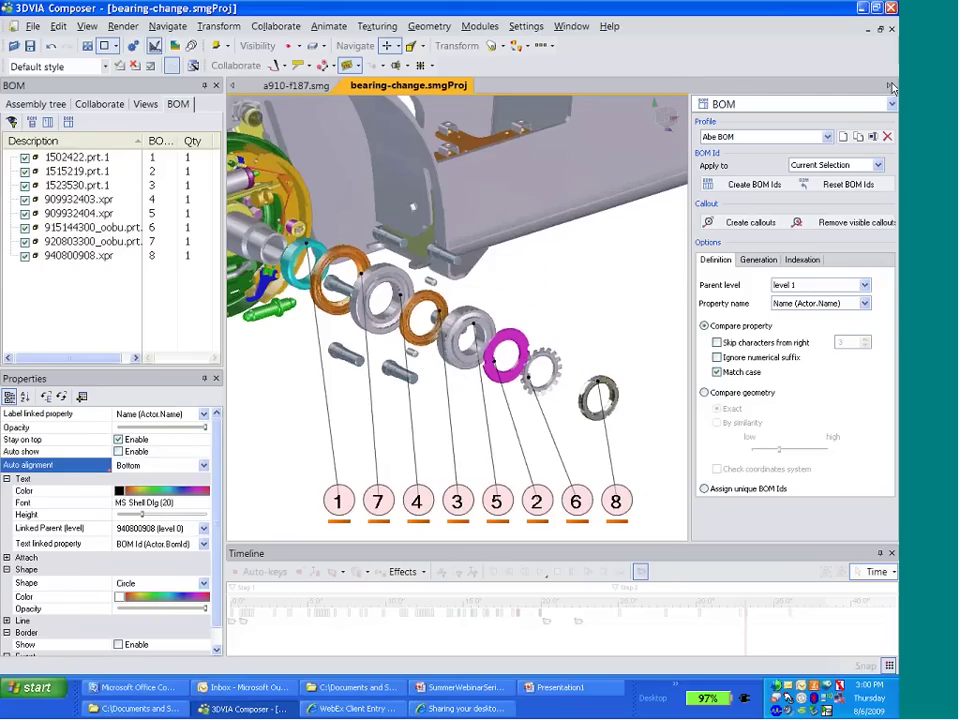
- Capture the numbered-callout layout as a new view named 'Call Outs'
{"action": "left_click", "coordinate": [145, 104]}
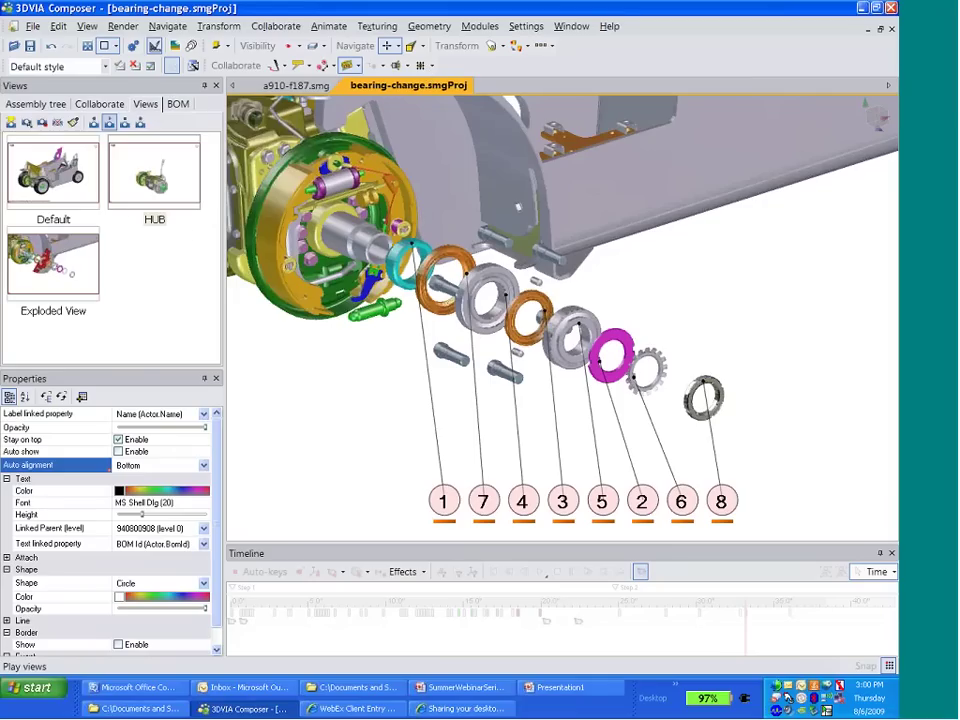
{"action": "left_click", "coordinate": [10, 125]}
{"action": "left_click", "coordinate": [153, 311]}
{"action": "type", "text": "C"}
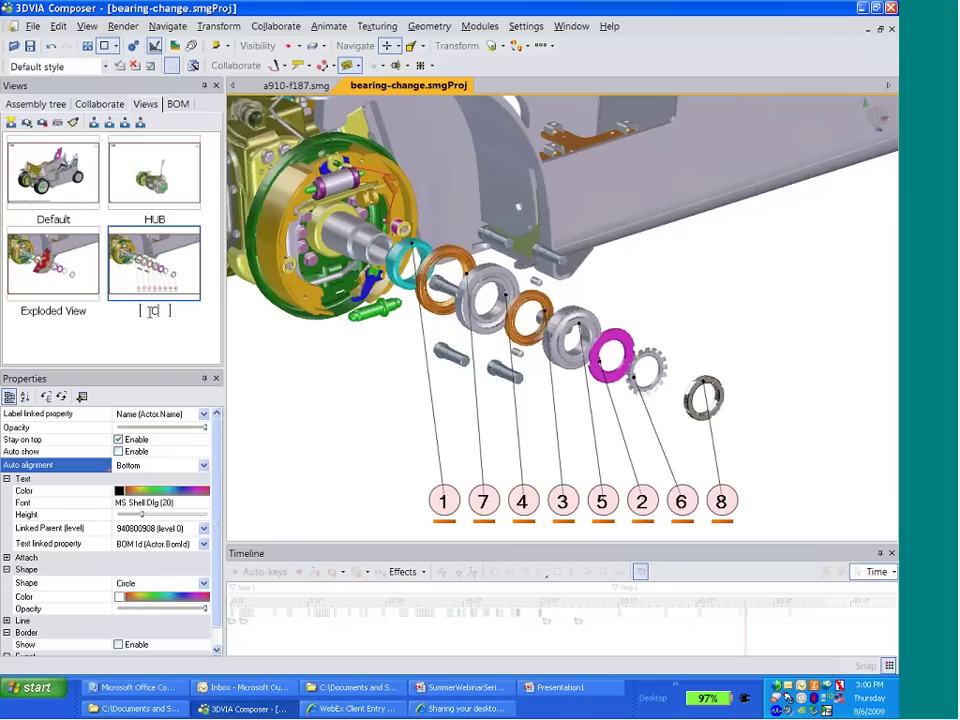
{"action": "type", "text": "all Outs"}
{"action": "left_click", "coordinate": [110, 332]}
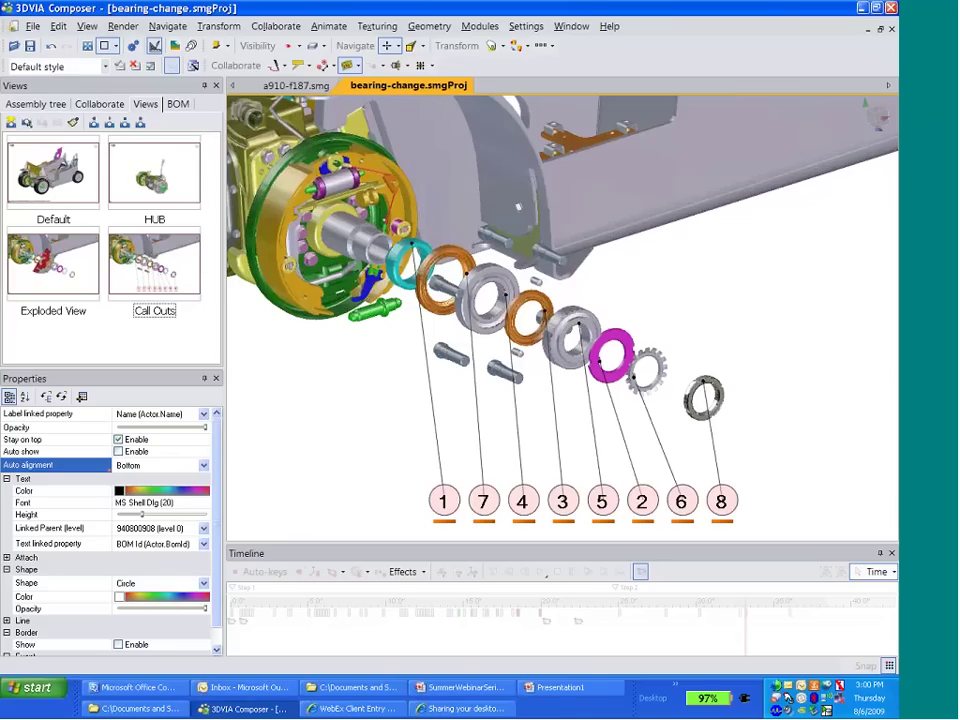
{"action": "left_click", "coordinate": [486, 27]}
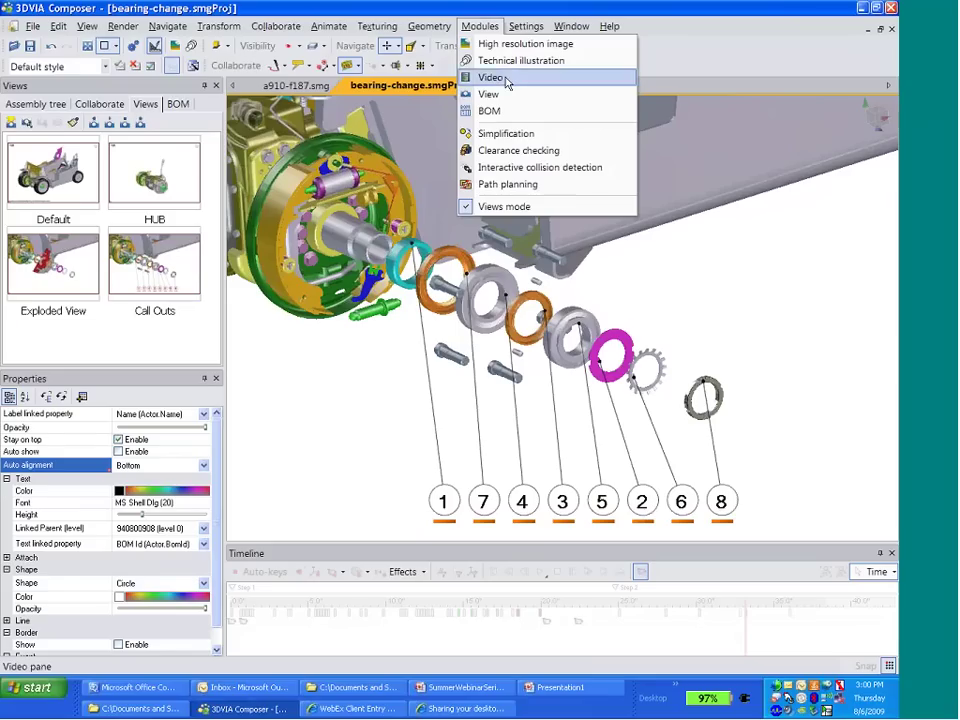
- Preview the vectorized technical illustration and check callouts 2, 5, 4, 6 and 1 against their BOM rows
{"action": "left_click", "coordinate": [518, 60]}
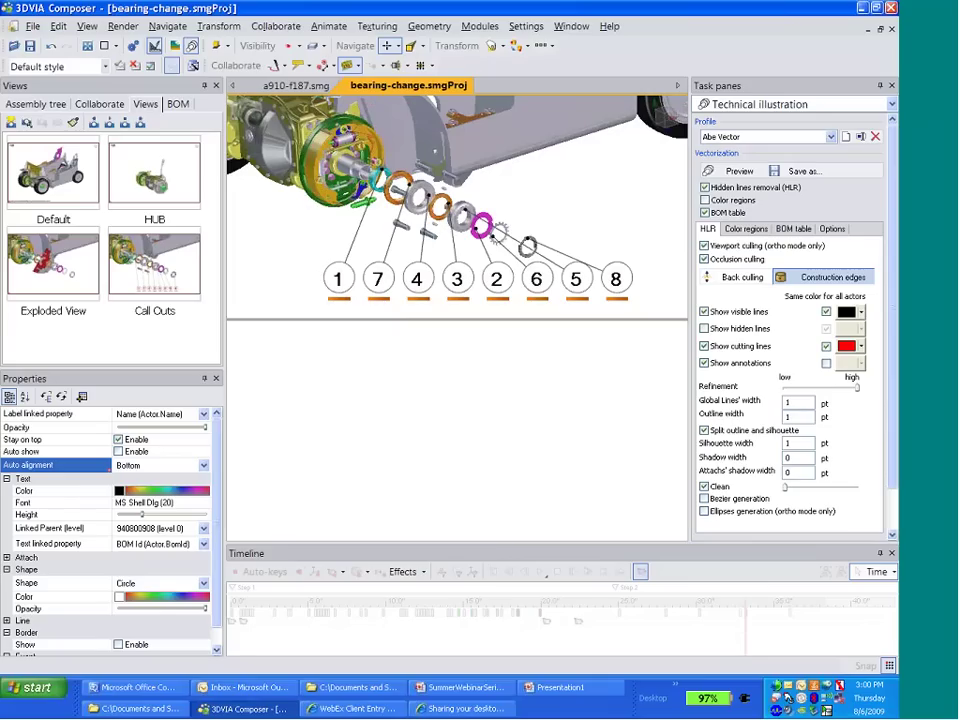
{"action": "left_click", "coordinate": [740, 172]}
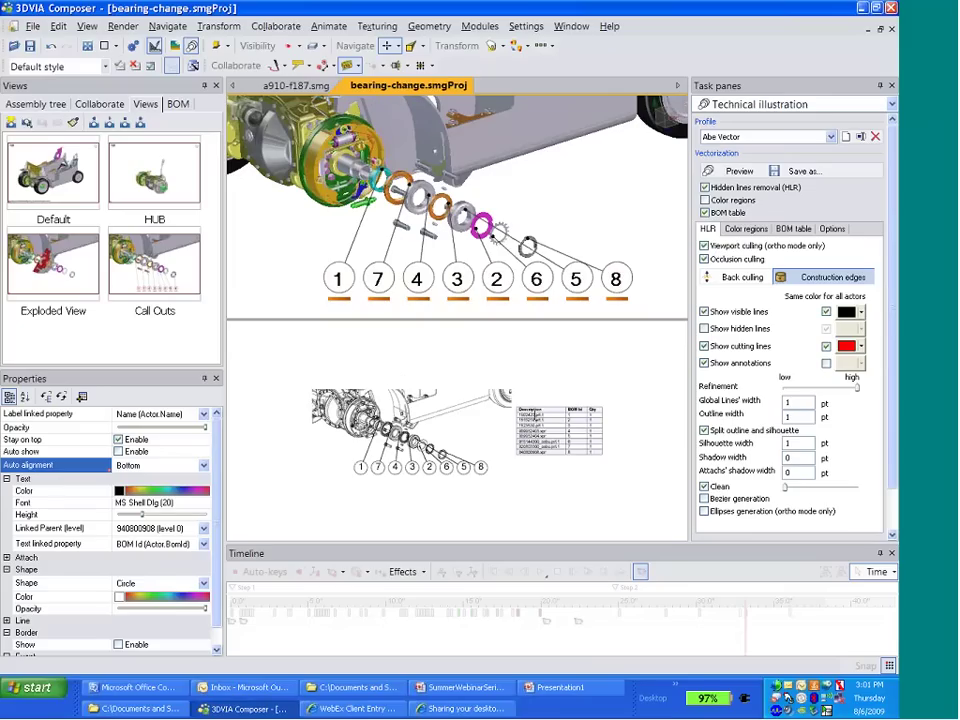
{"action": "left_click", "coordinate": [428, 466]}
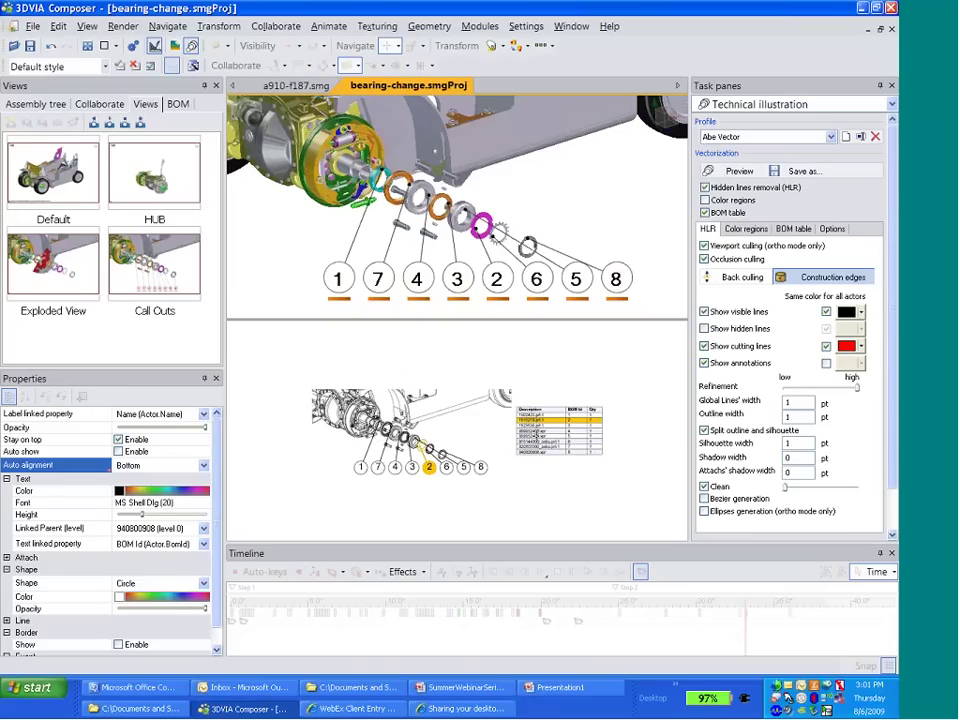
{"action": "left_click", "coordinate": [537, 437]}
{"action": "left_click", "coordinate": [539, 433]}
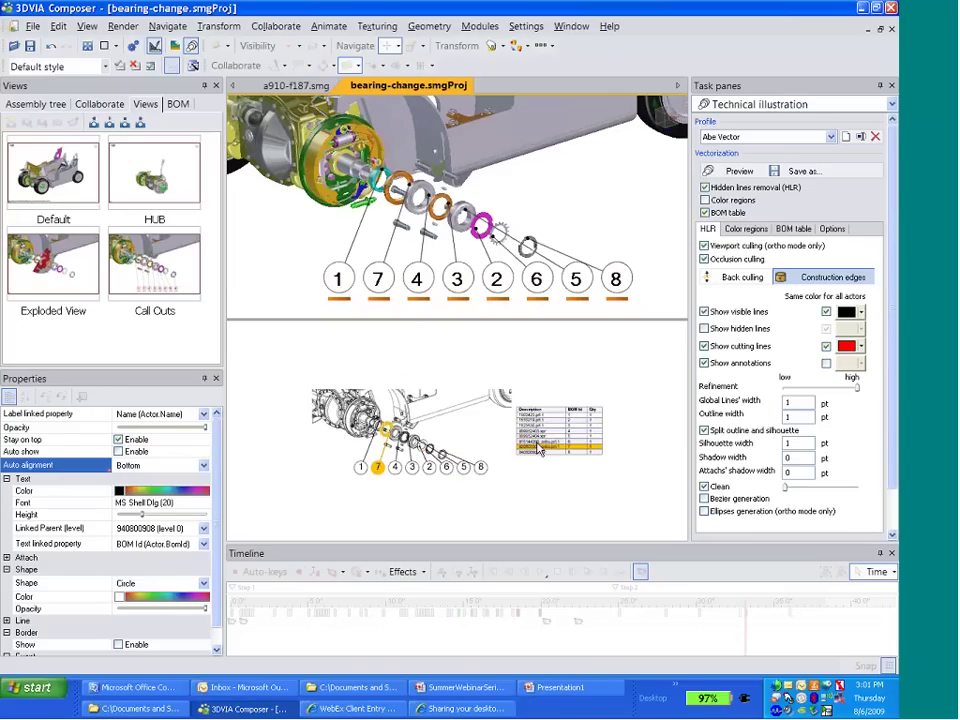
{"action": "left_click", "coordinate": [545, 444]}
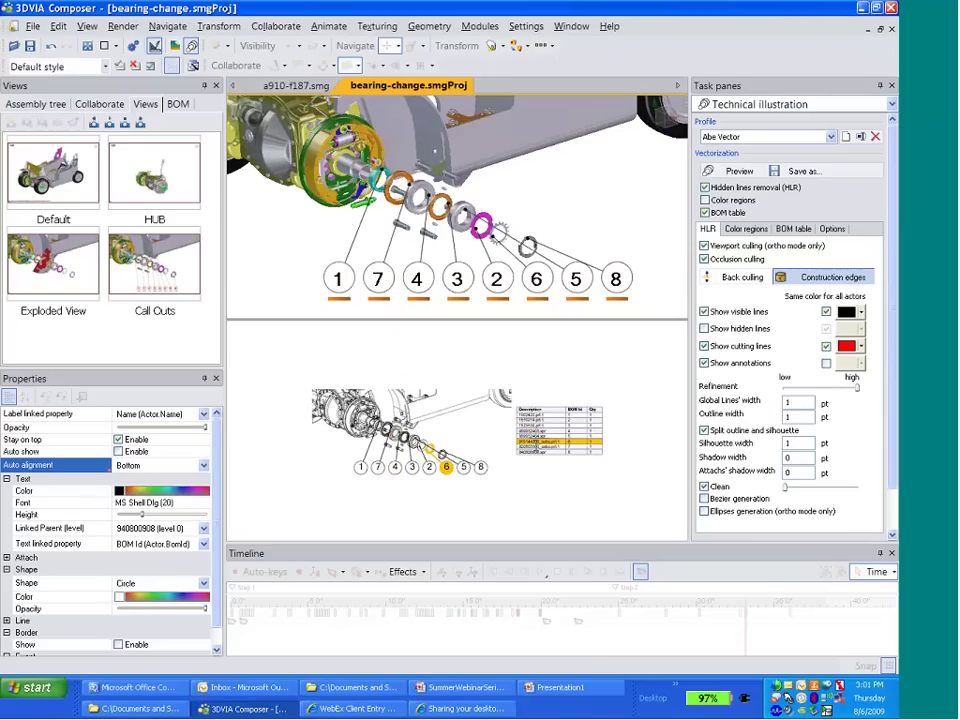
{"action": "left_click", "coordinate": [540, 414]}
- Save the illustration as ExplodedBOM.svg, then close the Technical illustration pane and hide the vector view
{"action": "left_click", "coordinate": [798, 171]}
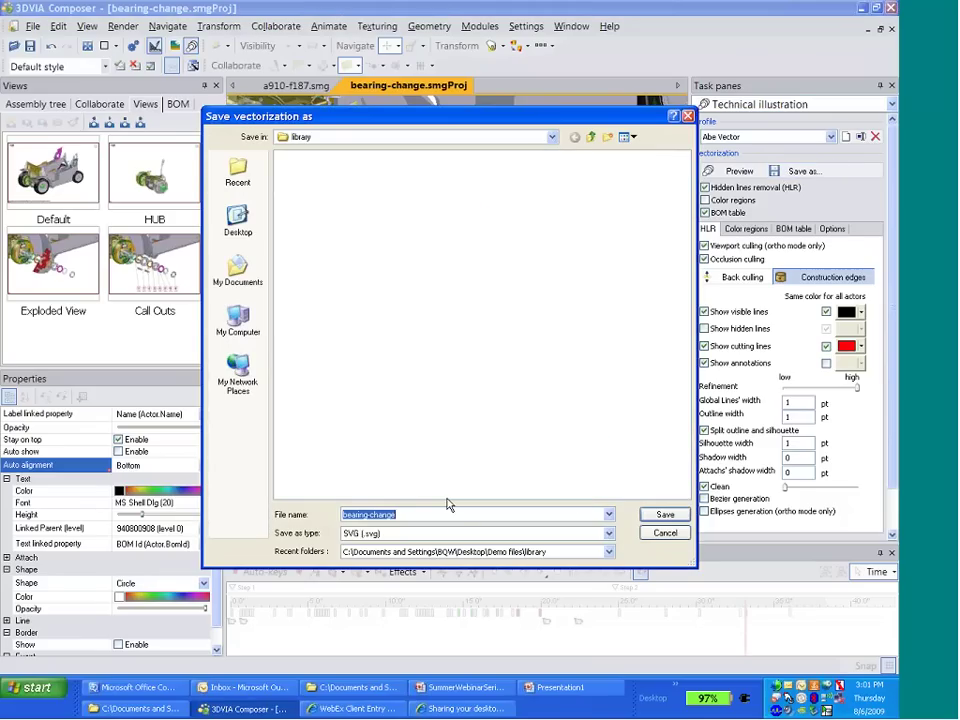
{"action": "type", "text": "ExplodedBOM"}
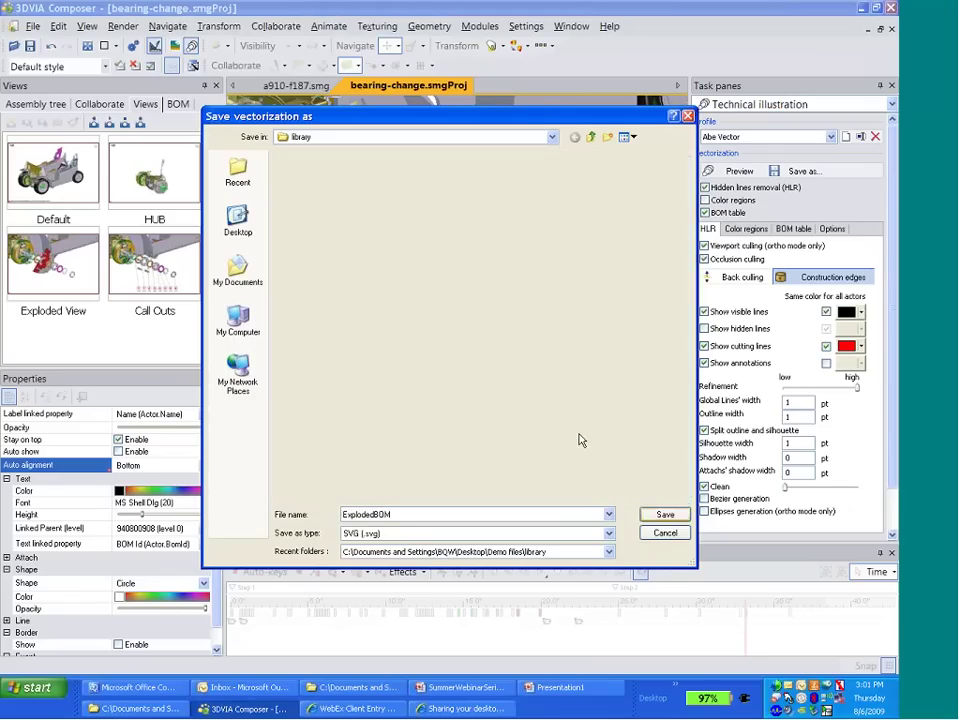
{"action": "left_click", "coordinate": [665, 514]}
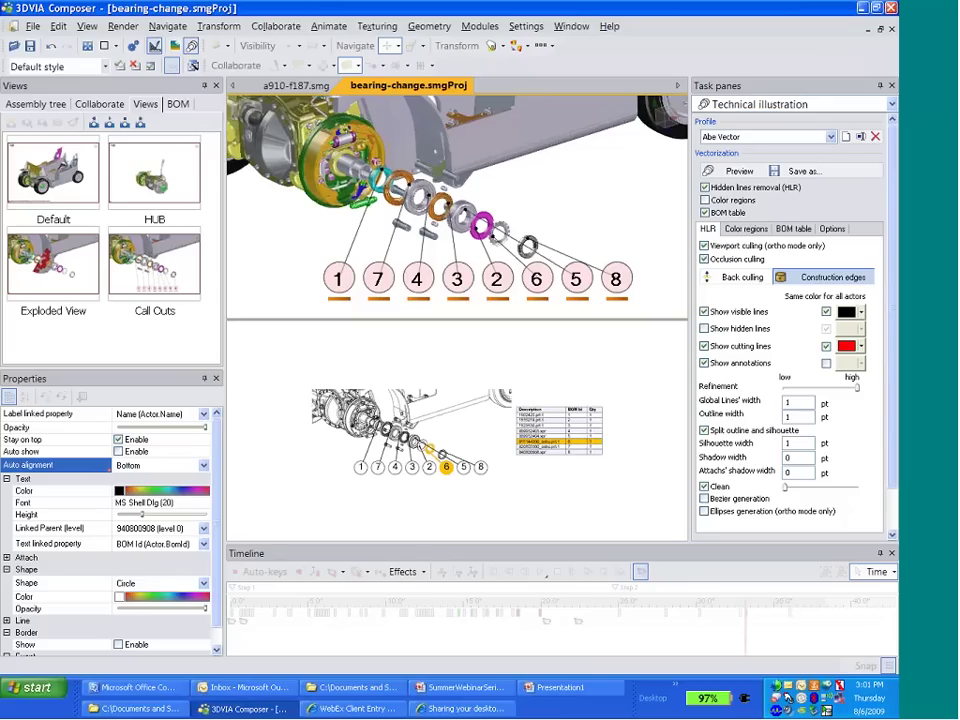
{"action": "left_click", "coordinate": [891, 87]}
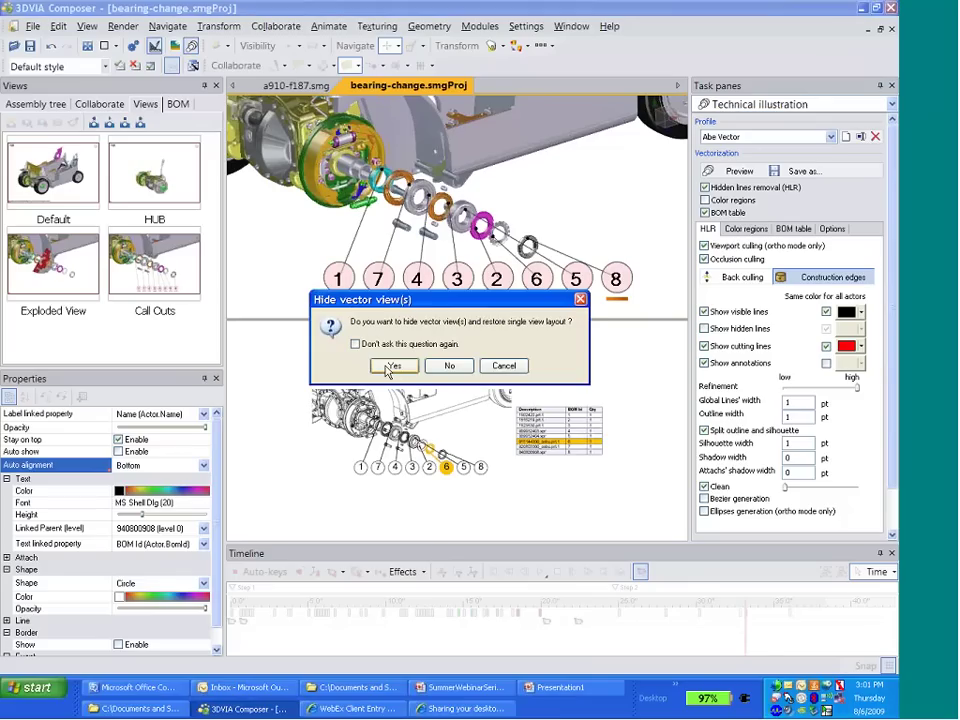
{"action": "left_click", "coordinate": [388, 369]}
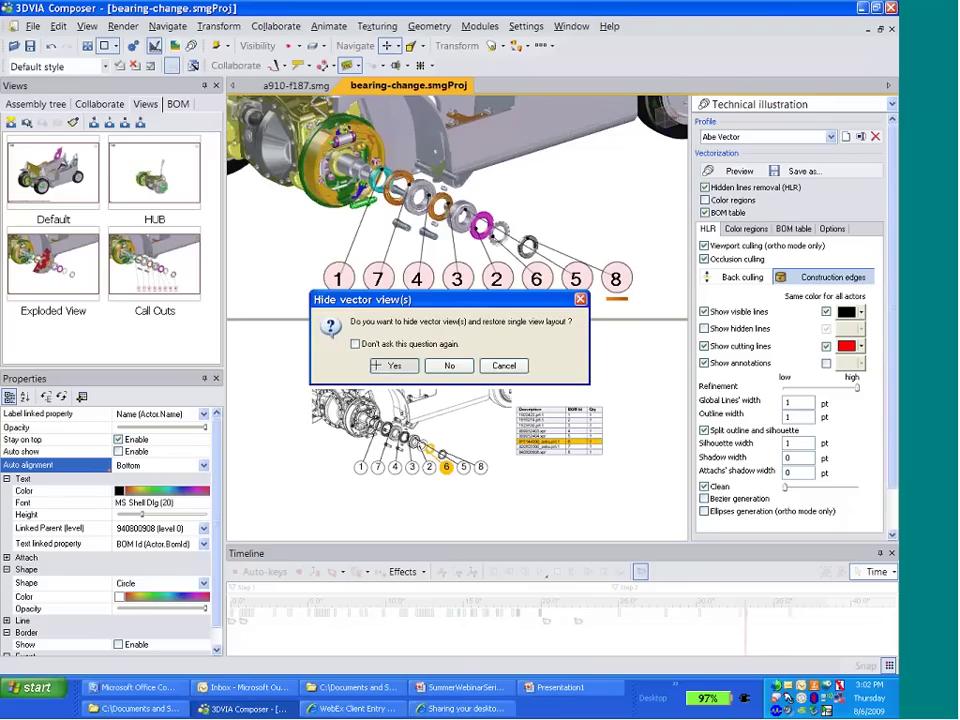
- Import the views from standard-views.smgView into the Views panel
{"action": "right_click", "coordinate": [49, 346]}
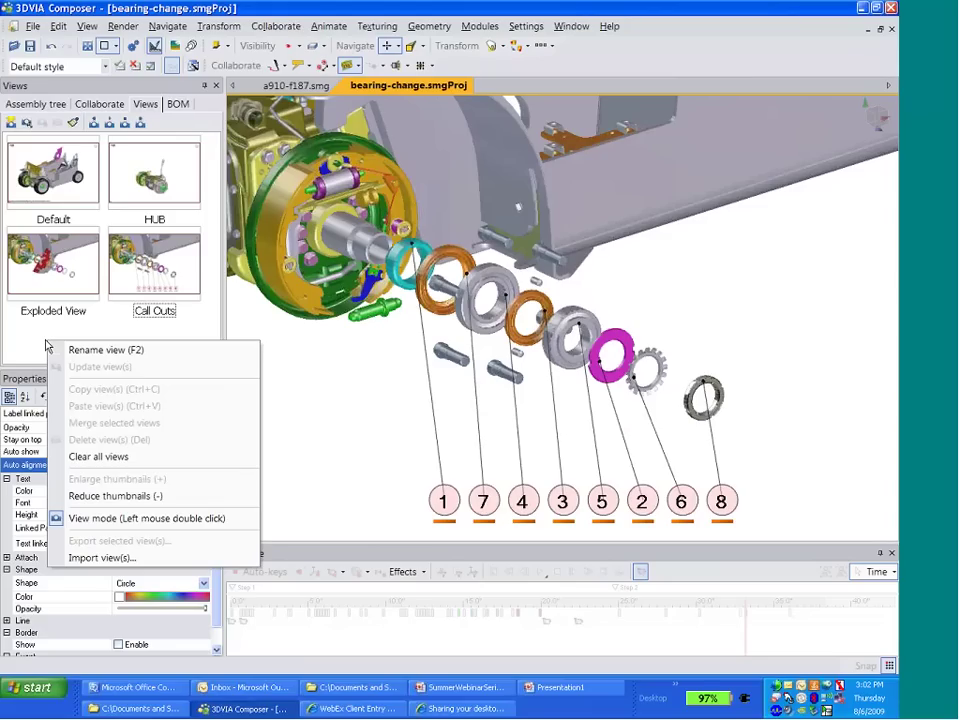
{"action": "left_click", "coordinate": [110, 557]}
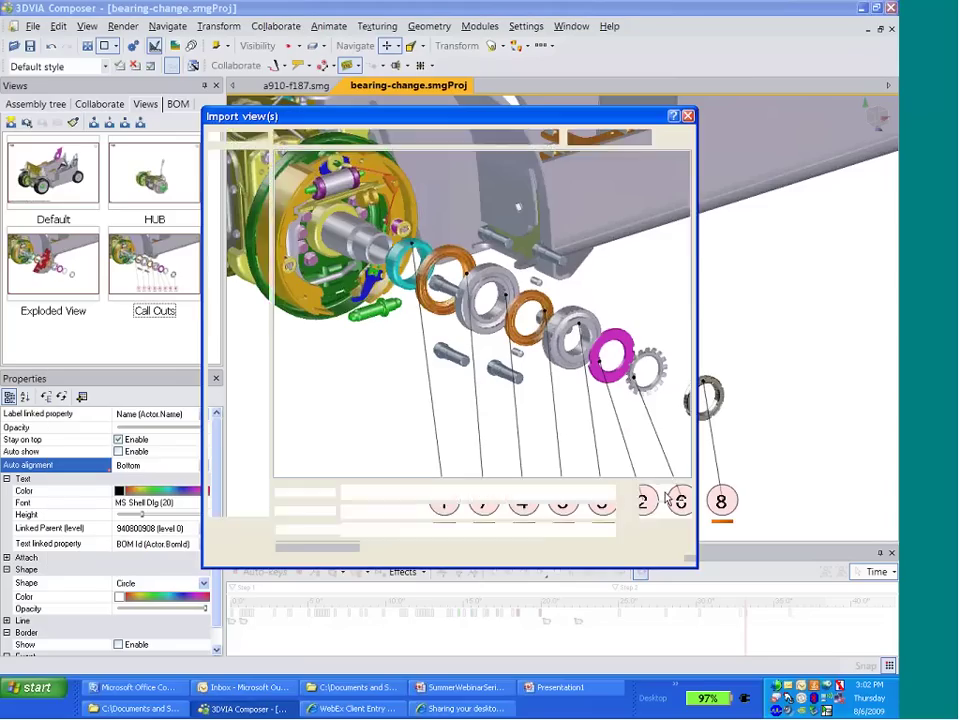
{"action": "left_click", "coordinate": [329, 160]}
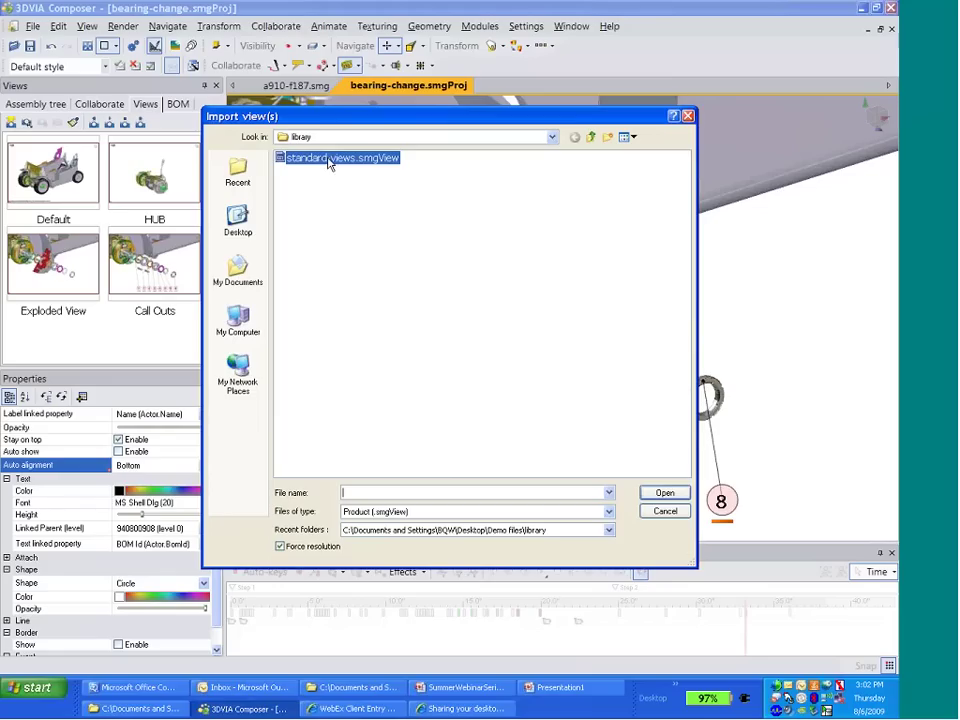
{"action": "left_click", "coordinate": [665, 493]}
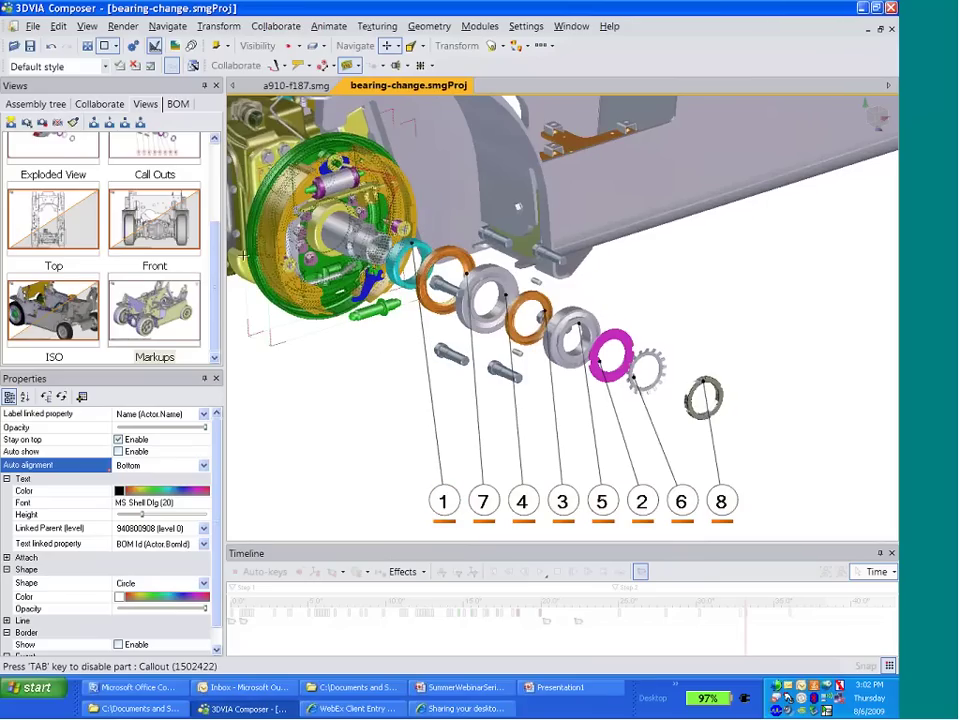
{"action": "scroll", "coordinate": [215, 150], "scroll_direction": "up", "scroll_amount": 3}
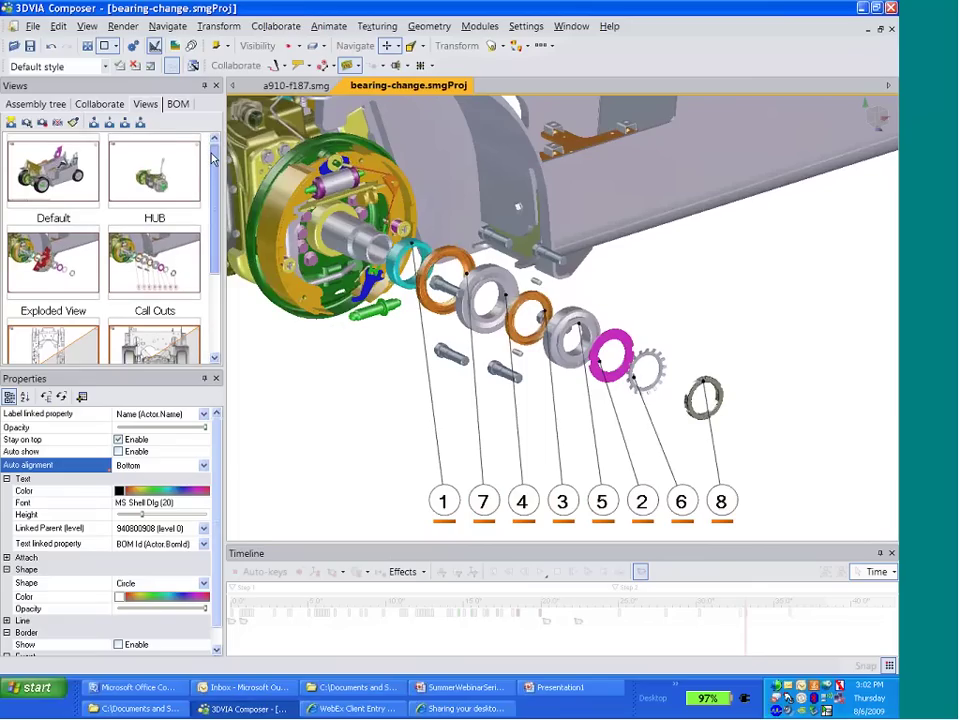
{"action": "left_click_drag", "start_coordinate": [211, 158], "coordinate": [213, 219]}
{"action": "scroll", "coordinate": [183, 266], "scroll_direction": "down", "scroll_amount": 2}
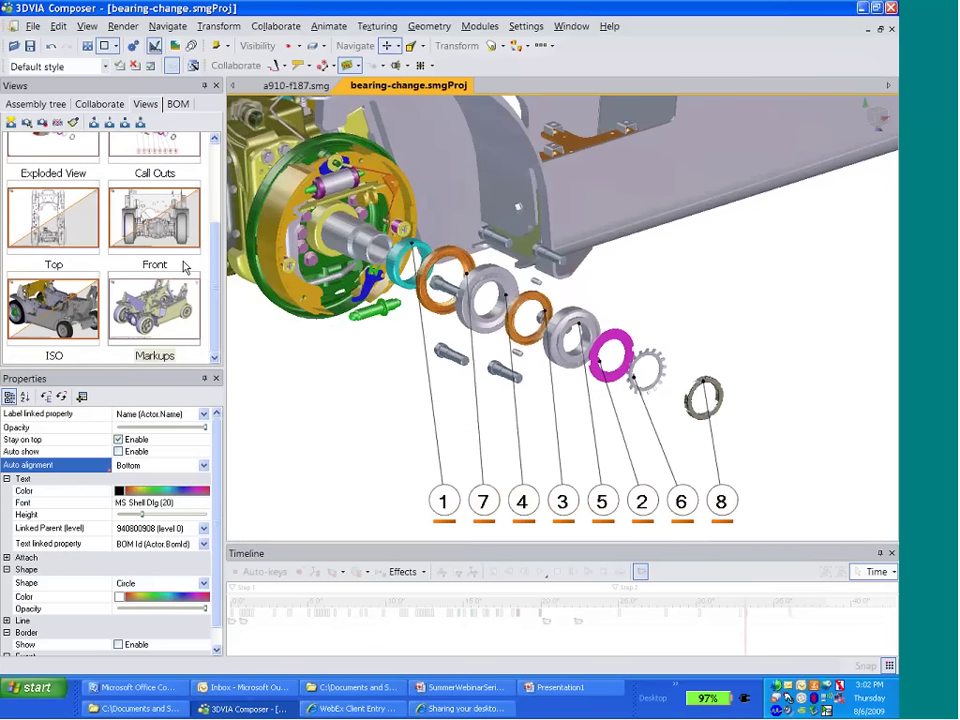
- Preview the imported Top view without saving, then Front, and return to Default
{"action": "double_click", "coordinate": [55, 215]}
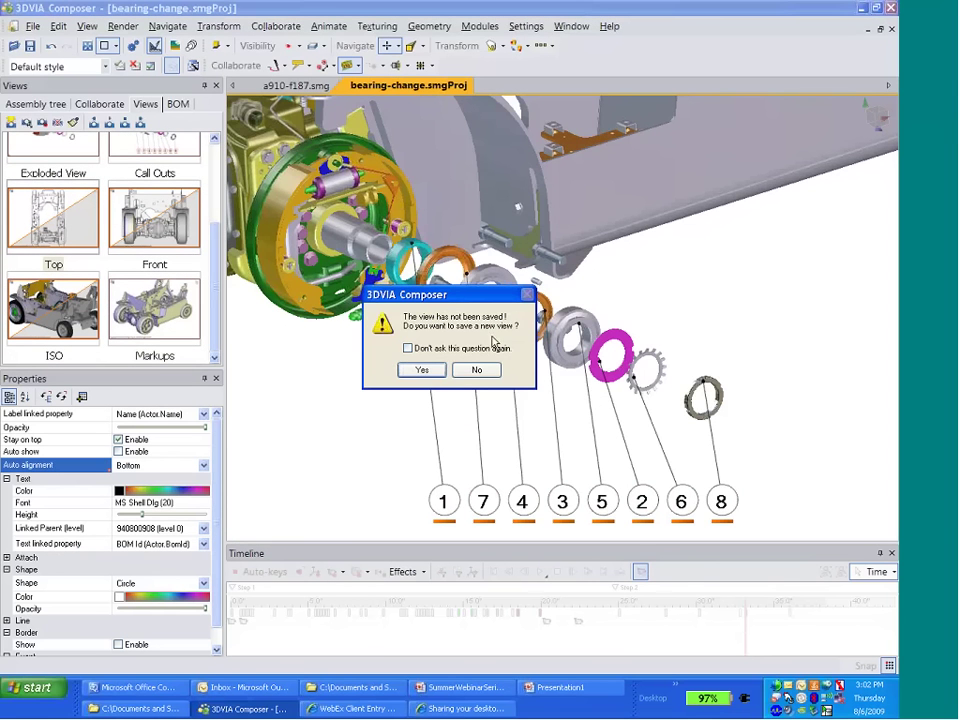
{"action": "left_click", "coordinate": [489, 373]}
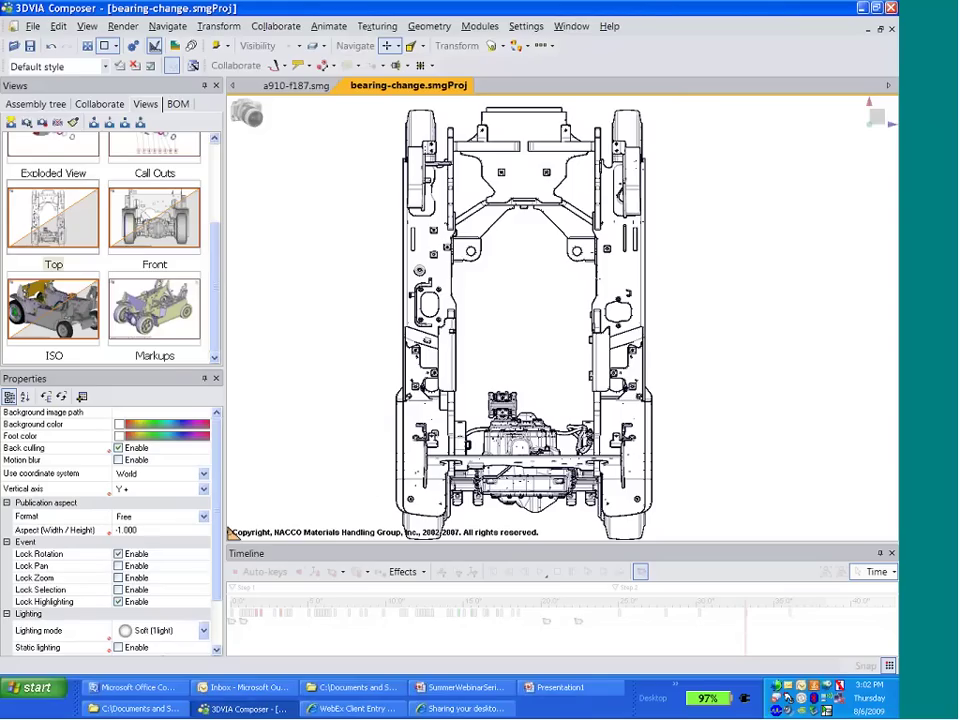
{"action": "left_click", "coordinate": [132, 208]}
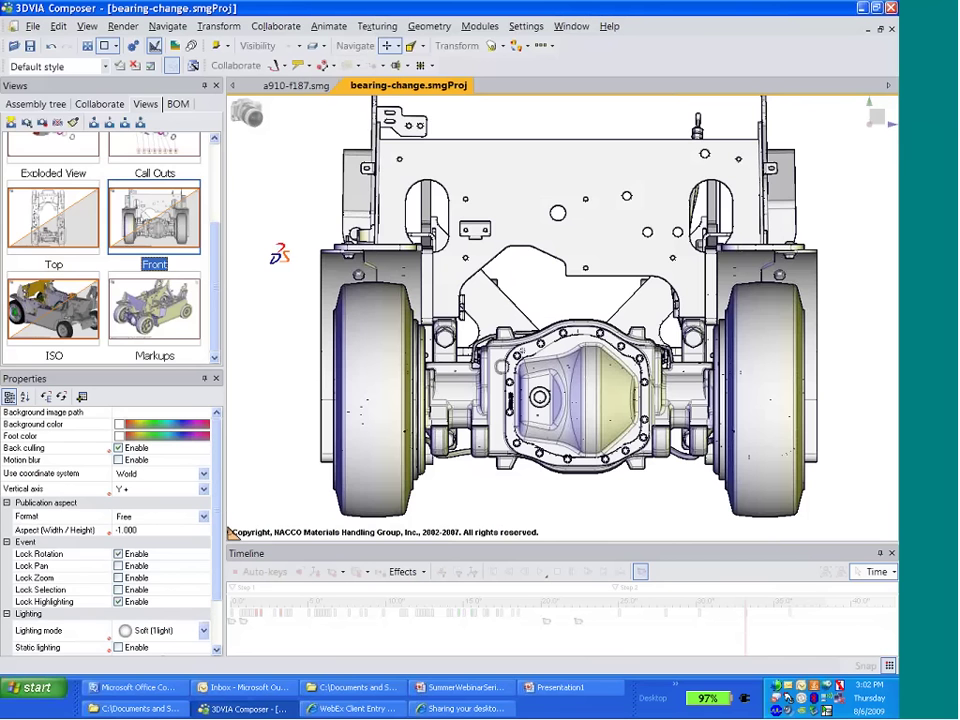
{"action": "scroll", "coordinate": [100, 199], "scroll_direction": "up", "scroll_amount": 3}
{"action": "left_click", "coordinate": [66, 192]}
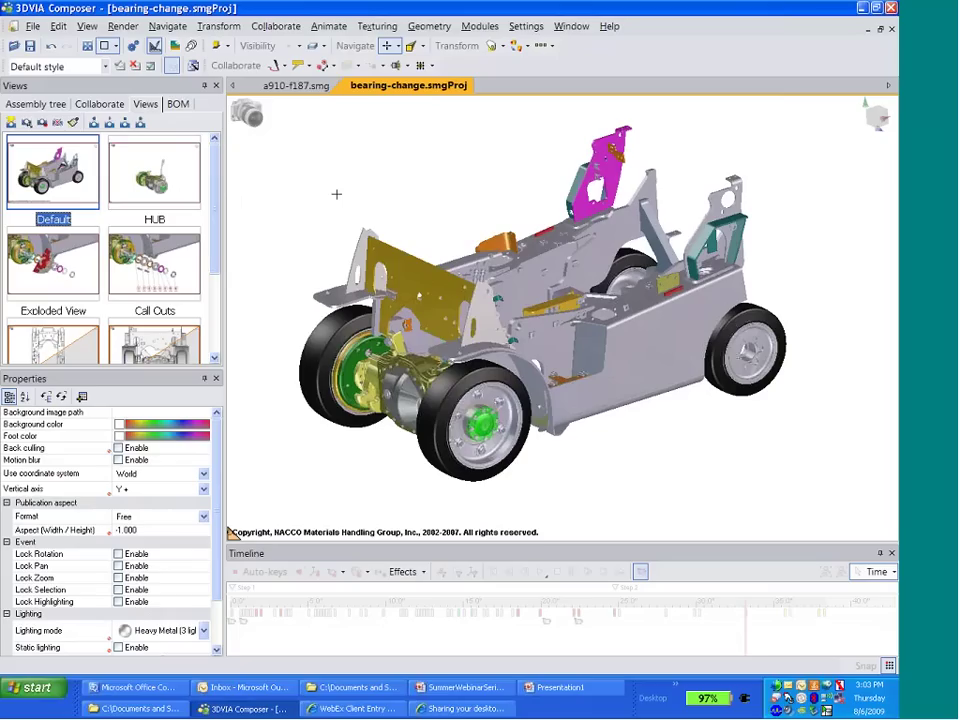
- Select the front wheel and set its Event pulse to 200 ms
{"action": "left_click", "coordinate": [517, 411]}
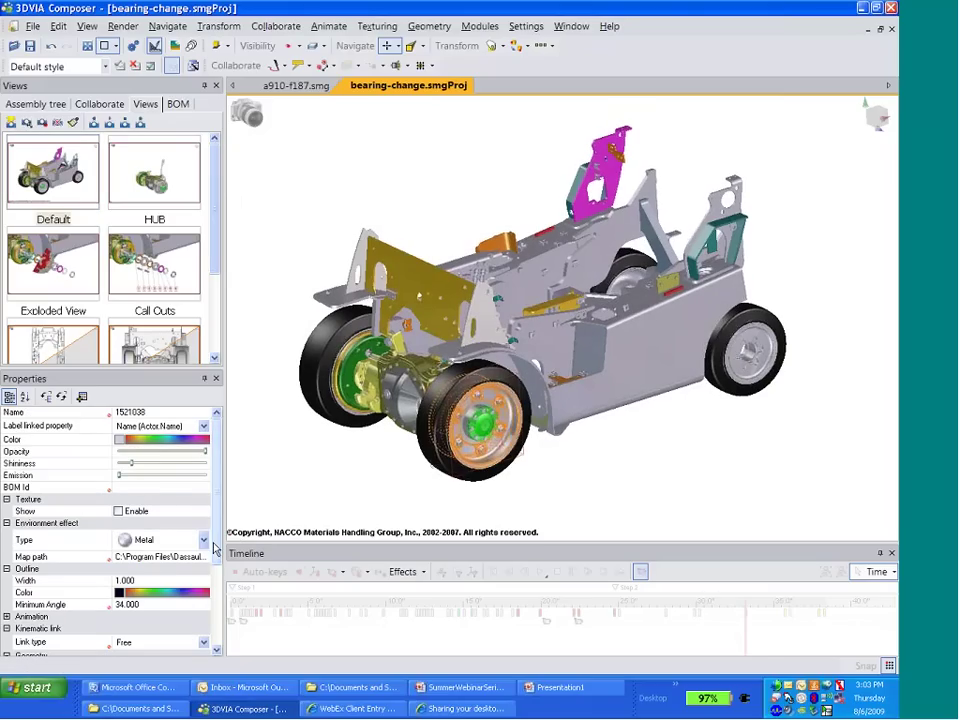
{"action": "left_click_drag", "start_coordinate": [213, 548], "coordinate": [209, 634]}
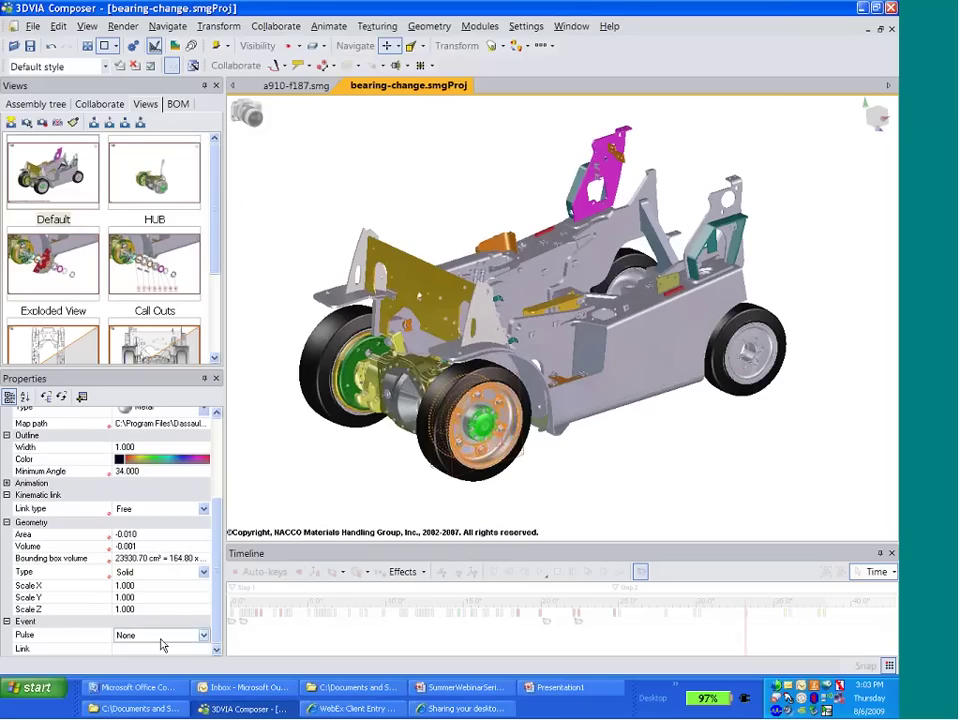
{"action": "left_click", "coordinate": [203, 635]}
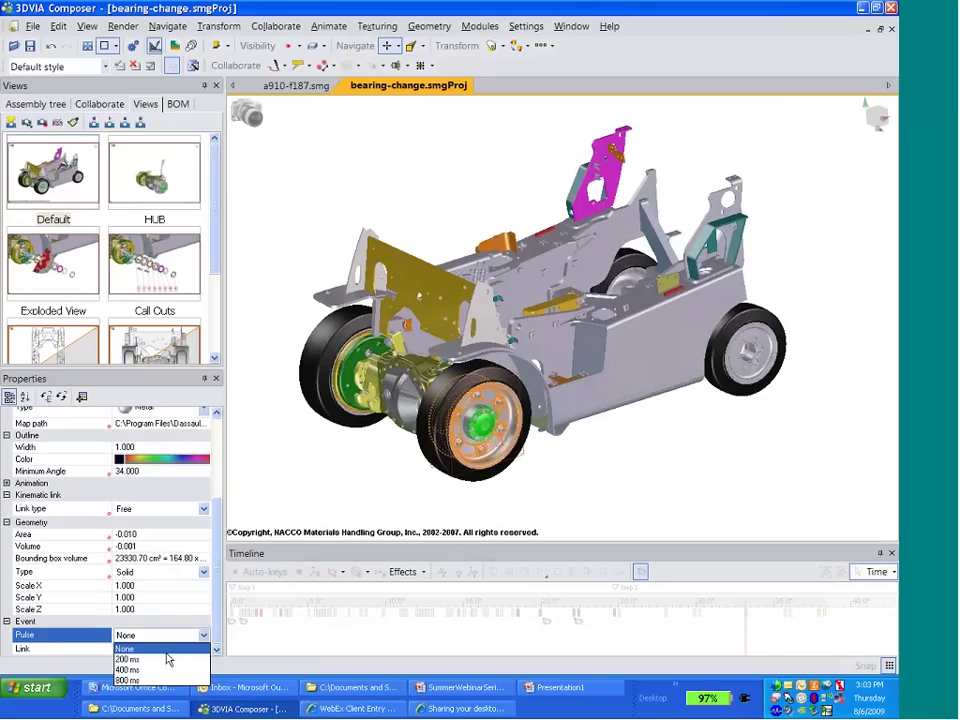
{"action": "left_click", "coordinate": [168, 659]}
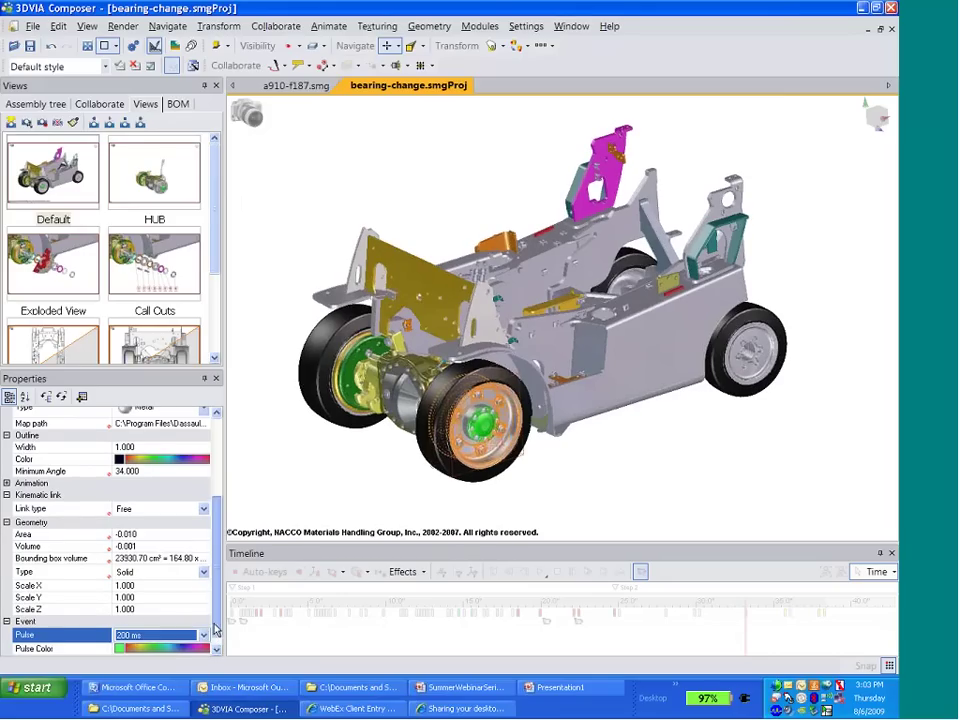
- Begin editing the front wheel's Link property to browse for a target
{"action": "scroll", "coordinate": [213, 633], "scroll_direction": "down", "scroll_amount": 1}
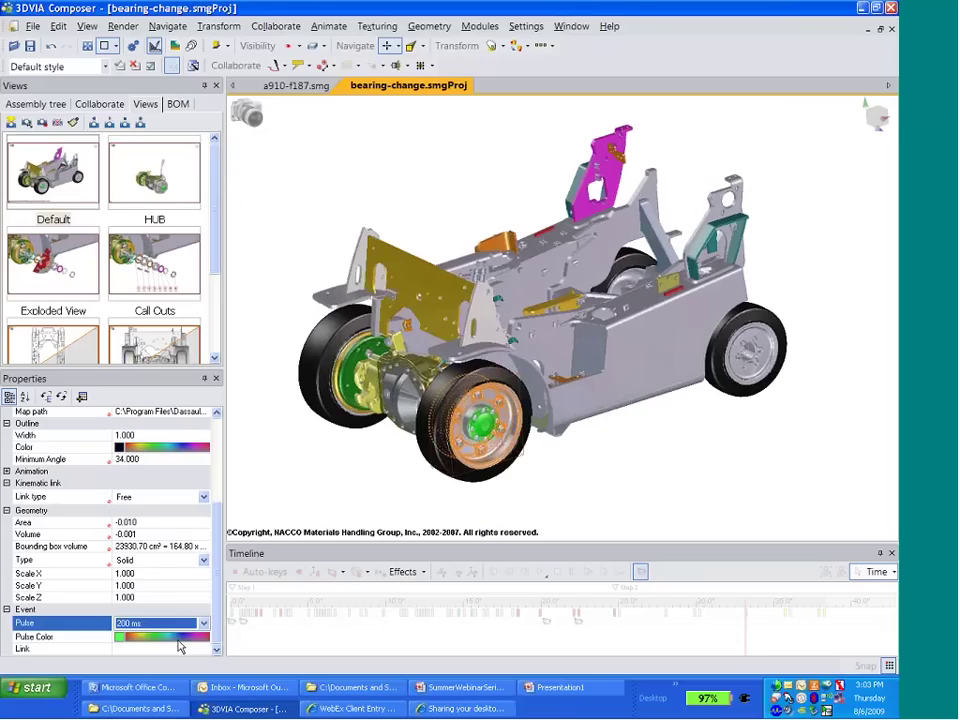
{"action": "left_click", "coordinate": [204, 650]}
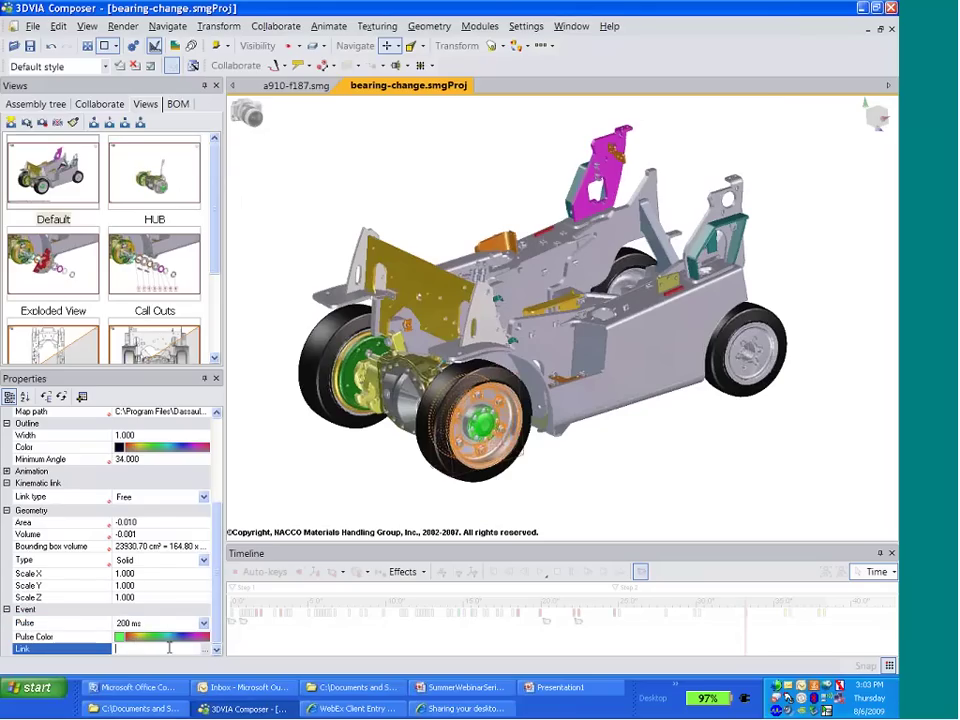
{"action": "left_click", "coordinate": [204, 650]}
- Link the front wheel to view://HUB
{"action": "left_click", "coordinate": [205, 648]}
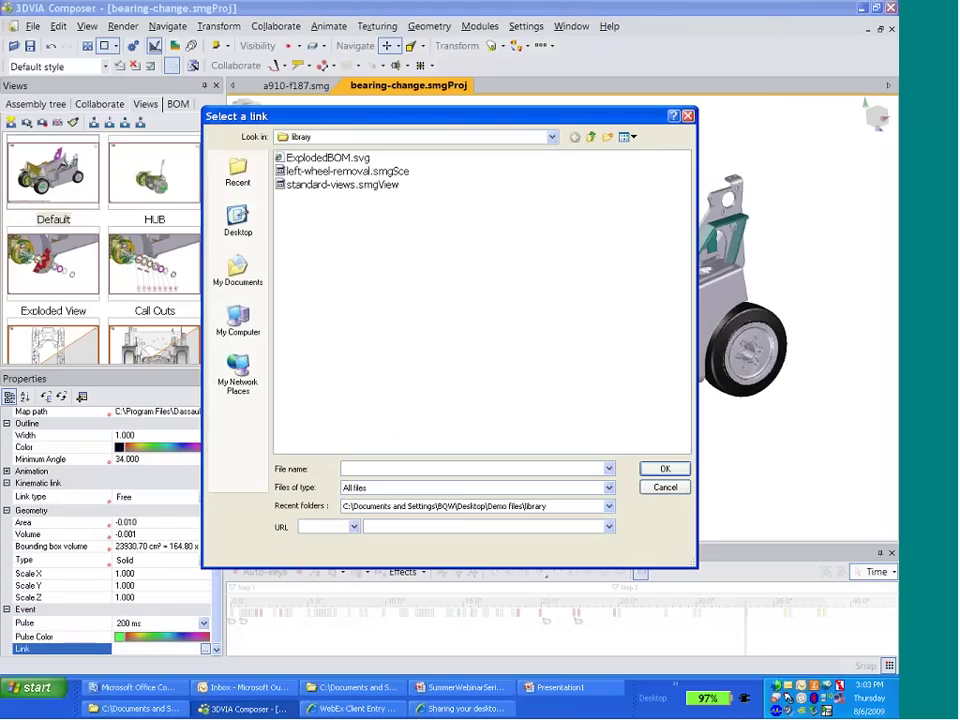
{"action": "left_click", "coordinate": [353, 527]}
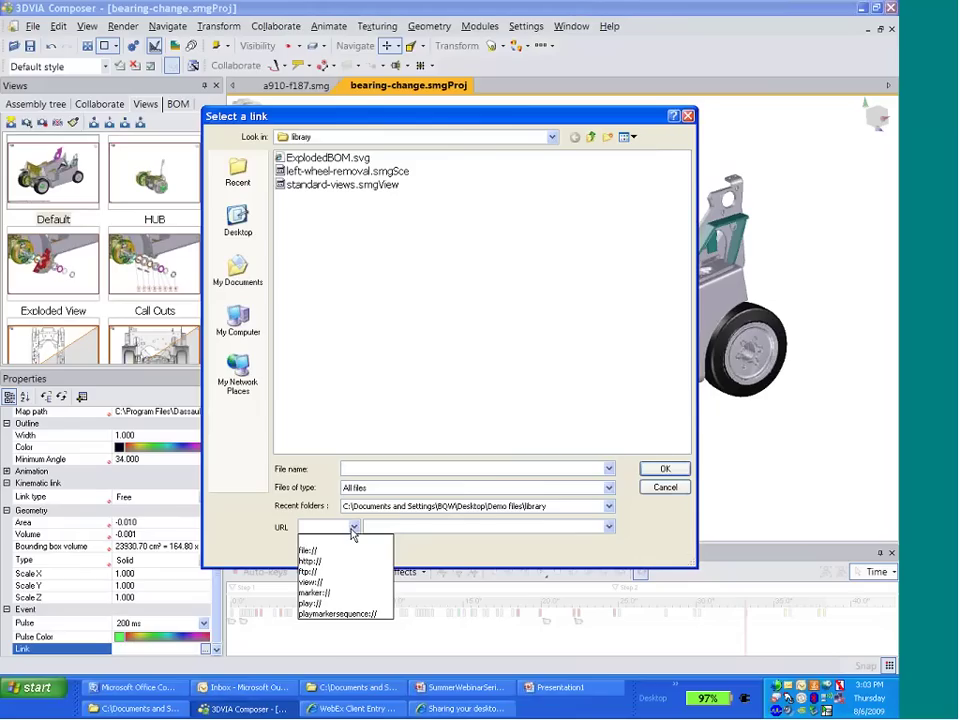
{"action": "left_click", "coordinate": [336, 582]}
{"action": "left_click", "coordinate": [608, 527]}
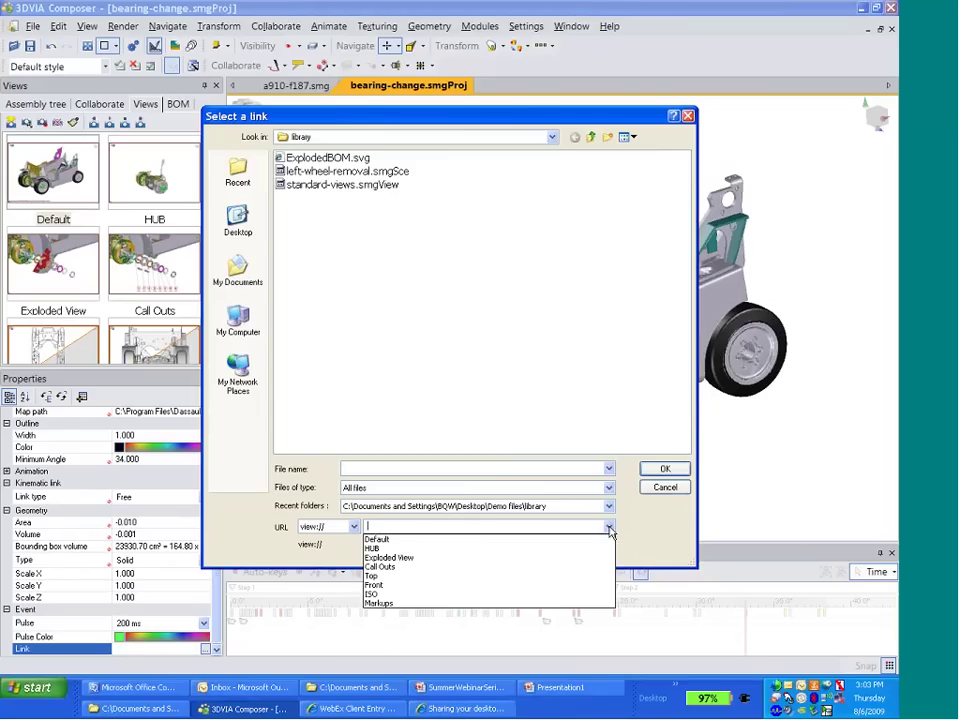
{"action": "left_click", "coordinate": [380, 548]}
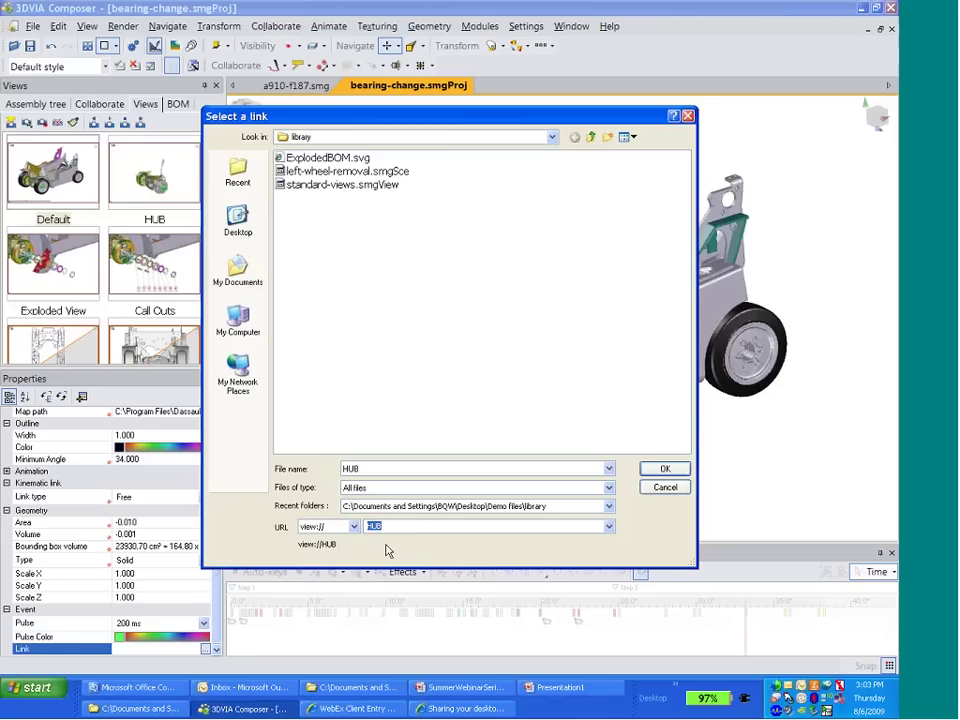
{"action": "left_click", "coordinate": [354, 527]}
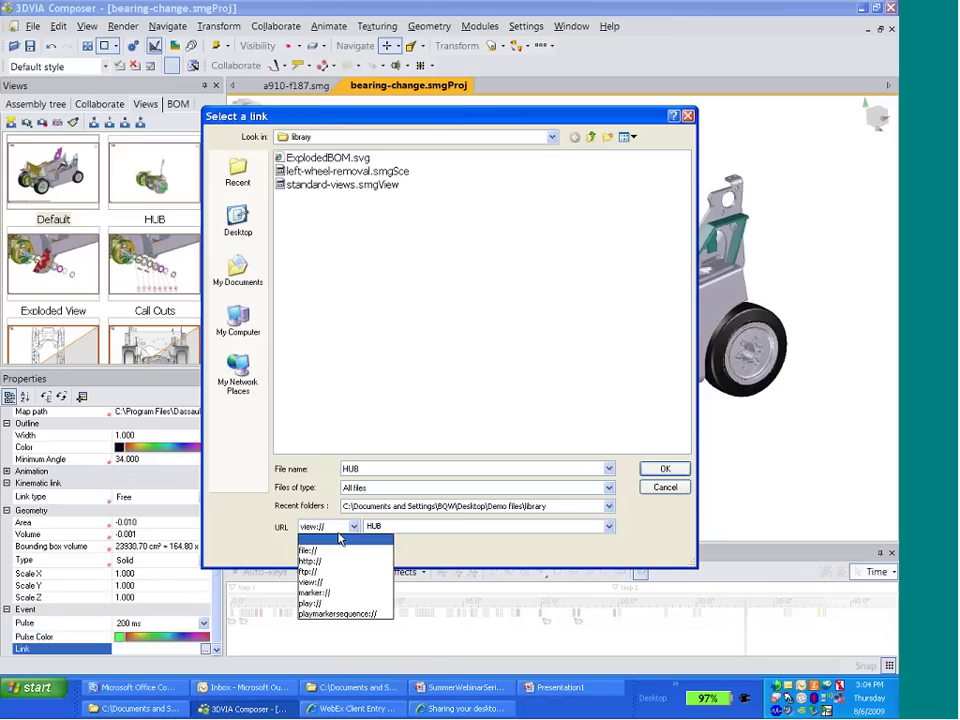
{"action": "left_click", "coordinate": [398, 523]}
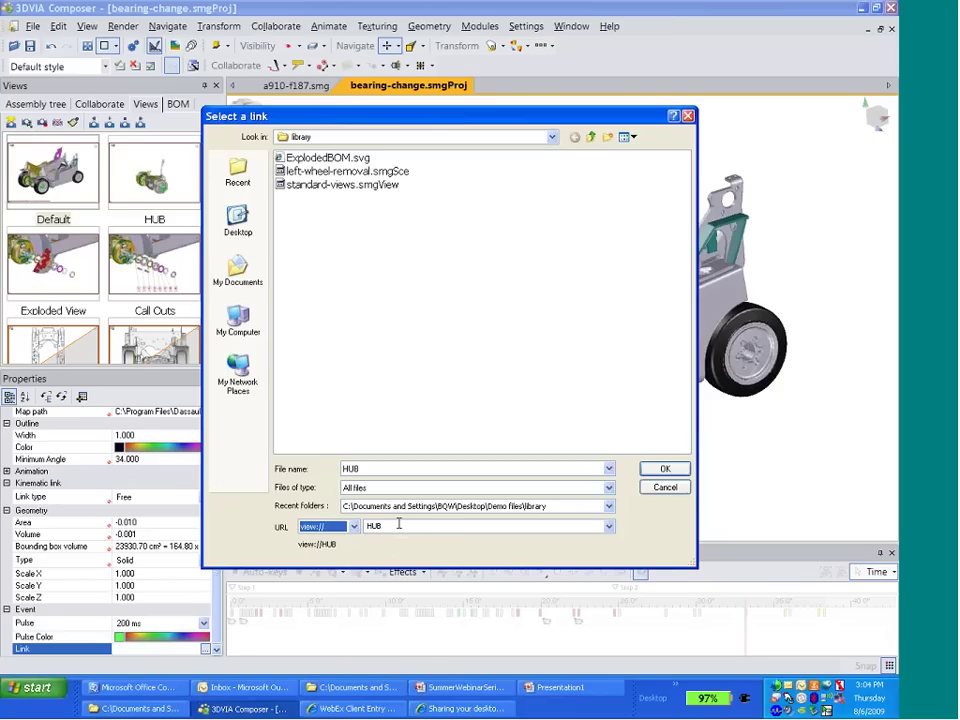
{"action": "left_click", "coordinate": [673, 469]}
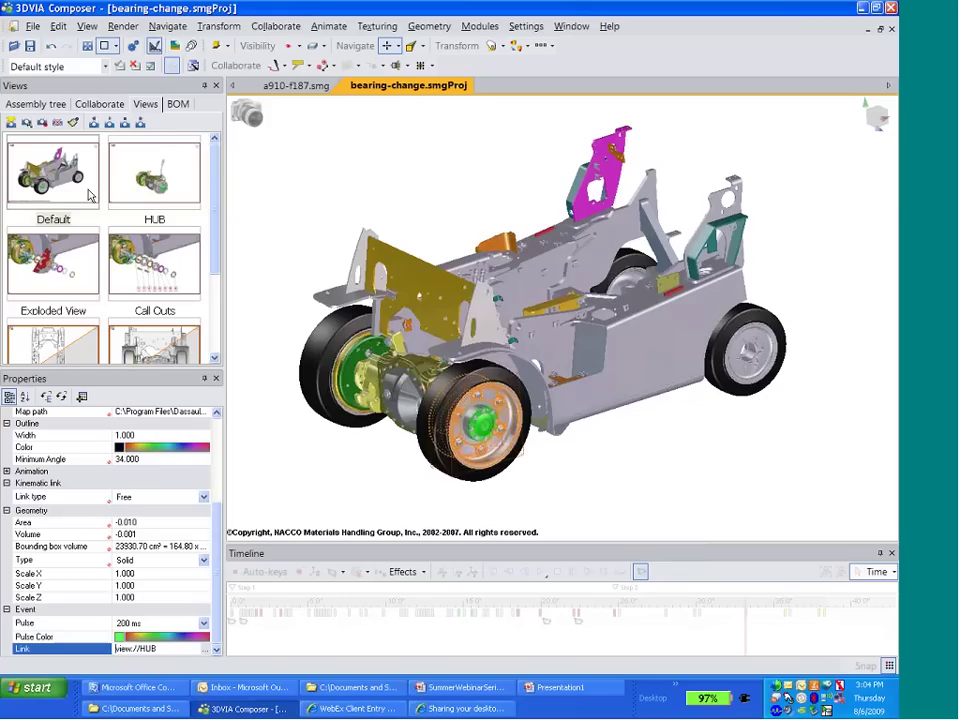
- Update the Default view with the current scene, then switch to the HUB view
{"action": "left_click", "coordinate": [66, 148]}
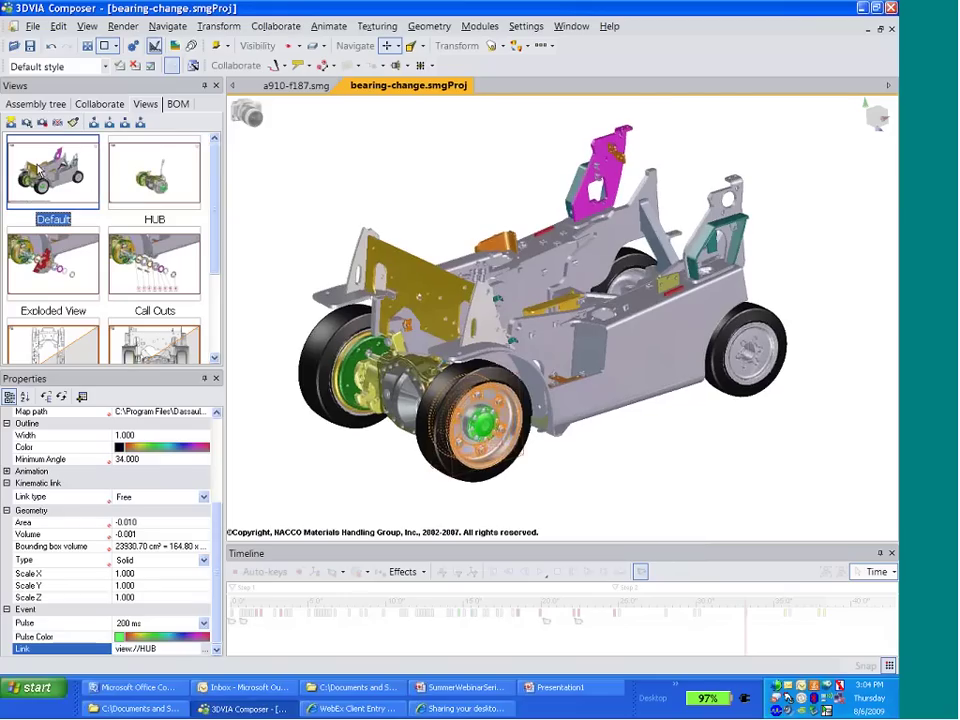
{"action": "left_click", "coordinate": [42, 122]}
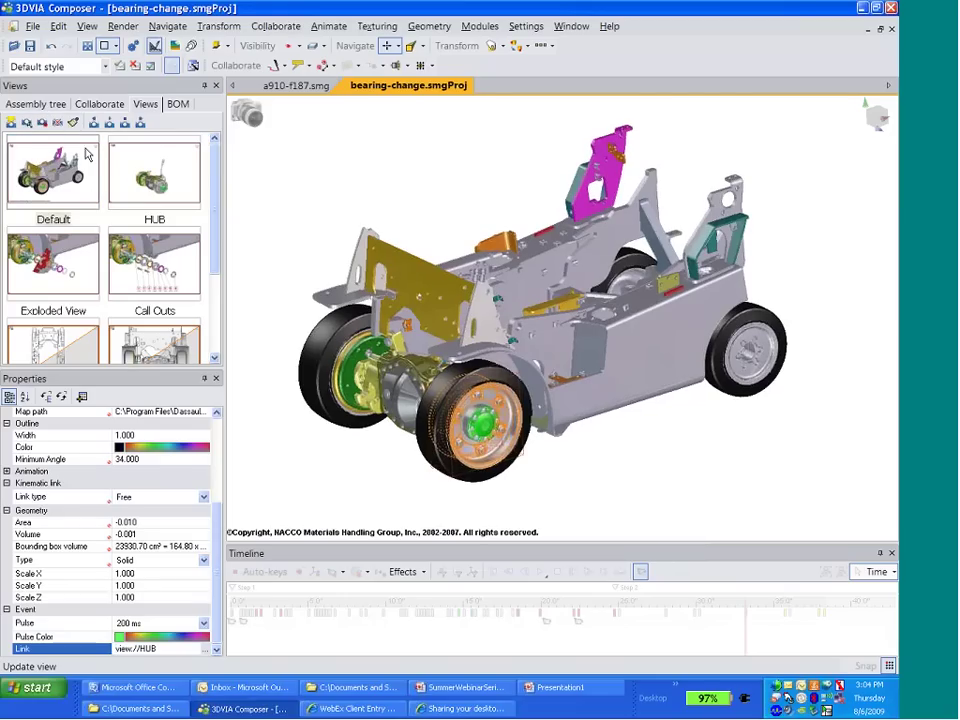
{"action": "left_click", "coordinate": [127, 192]}
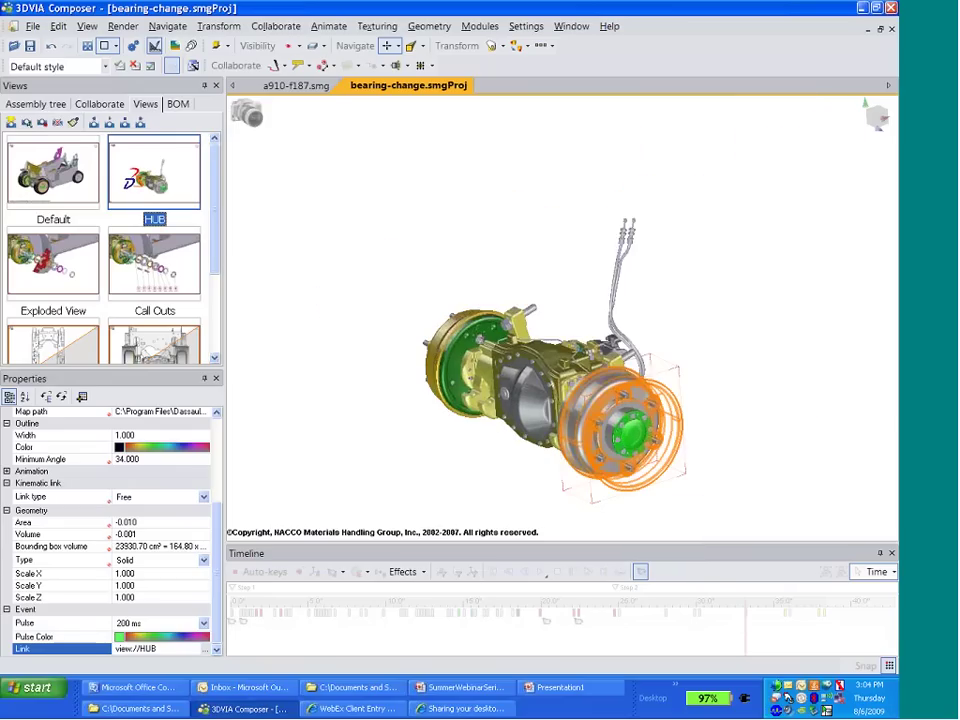
- Select the brake drum and pull it outward along its axis
{"action": "left_click", "coordinate": [325, 277]}
{"action": "middle_click_drag", "start_coordinate": [326, 276], "coordinate": [281, 246]}
{"action": "left_click", "coordinate": [538, 268]}
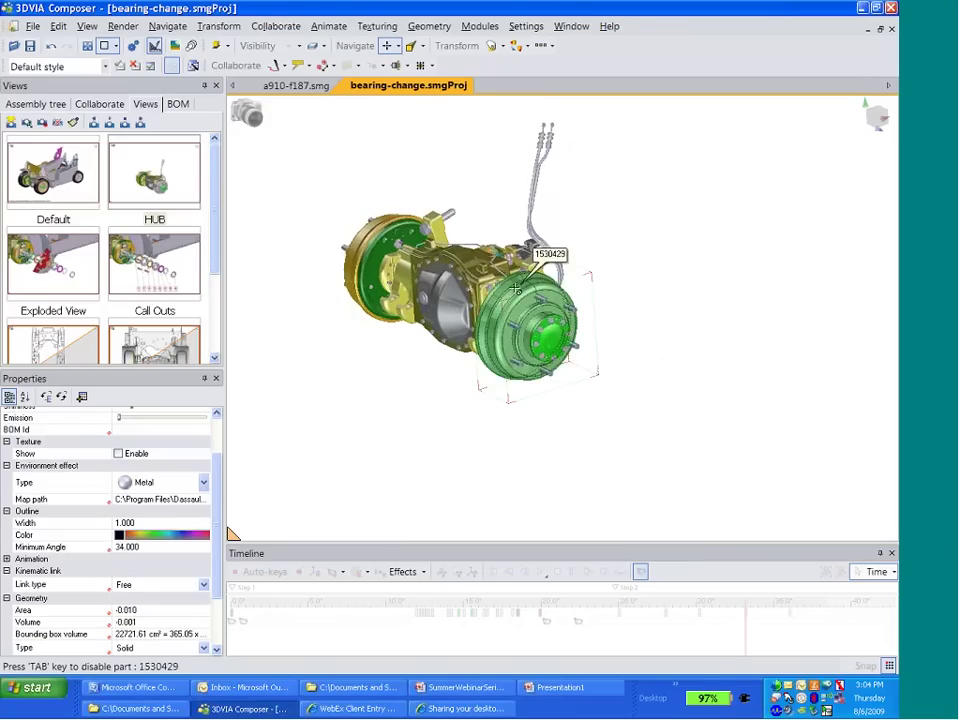
{"action": "left_click", "coordinate": [218, 26]}
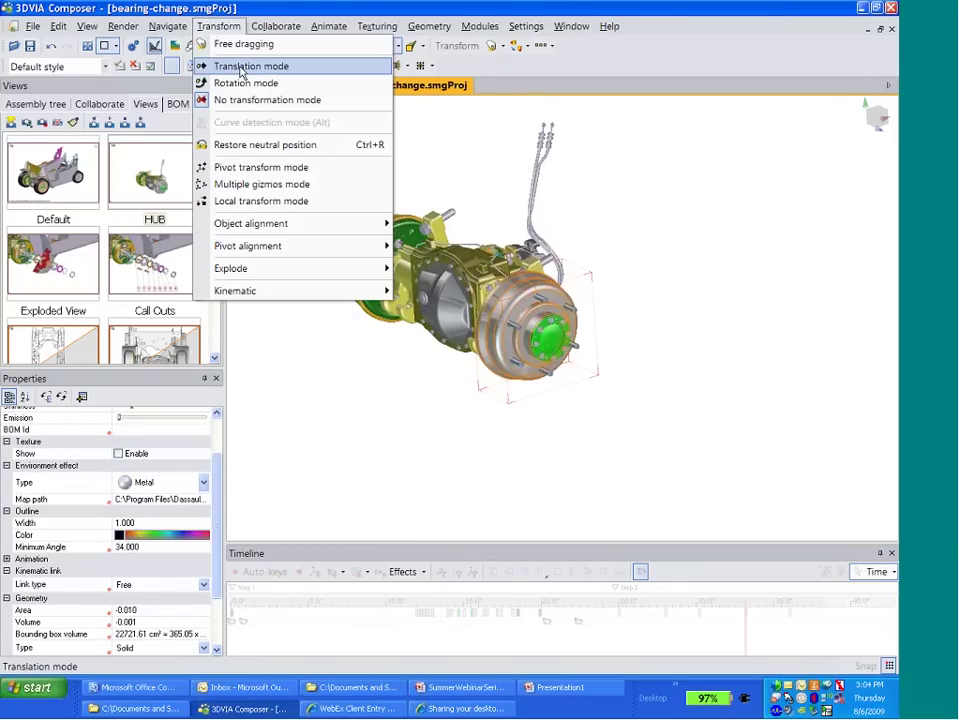
{"action": "left_click", "coordinate": [240, 66]}
{"action": "left_click_drag", "start_coordinate": [590, 347], "coordinate": [681, 401]}
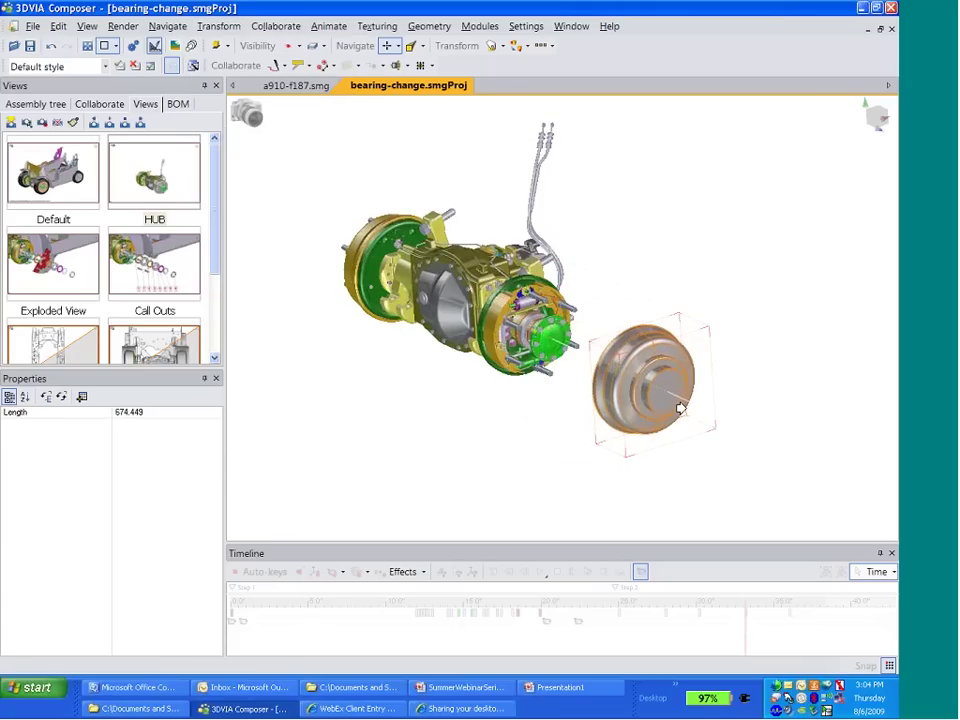
- Rotate the detached drum to a new angle and update the HUB view with it
{"action": "left_click", "coordinate": [218, 26]}
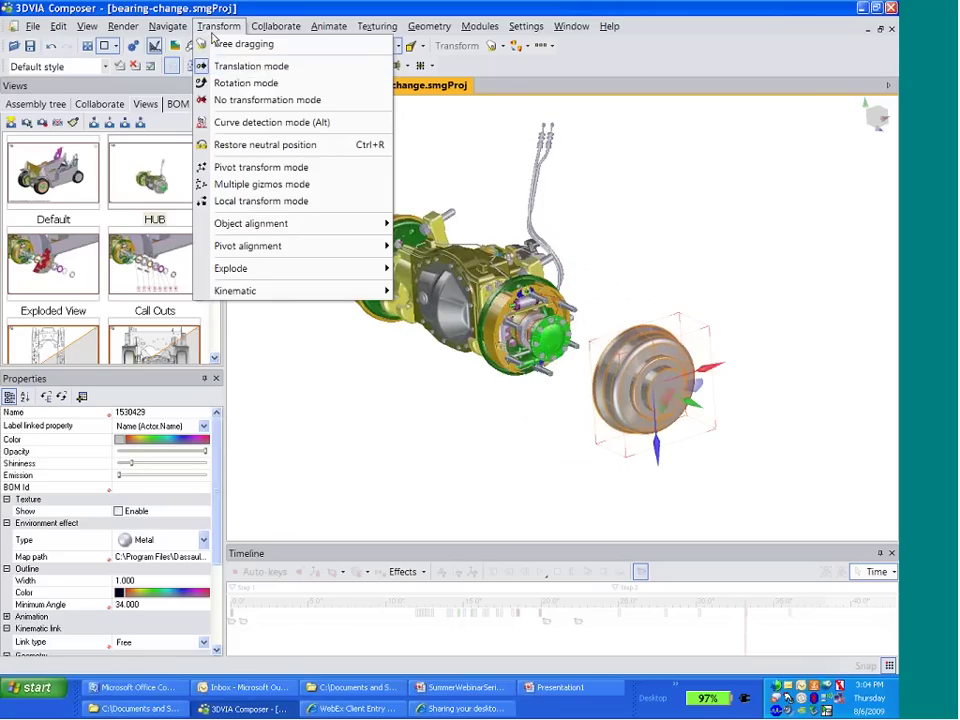
{"action": "left_click", "coordinate": [244, 84]}
{"action": "left_click_drag", "start_coordinate": [621, 403], "coordinate": [724, 388]}
{"action": "left_click", "coordinate": [460, 398]}
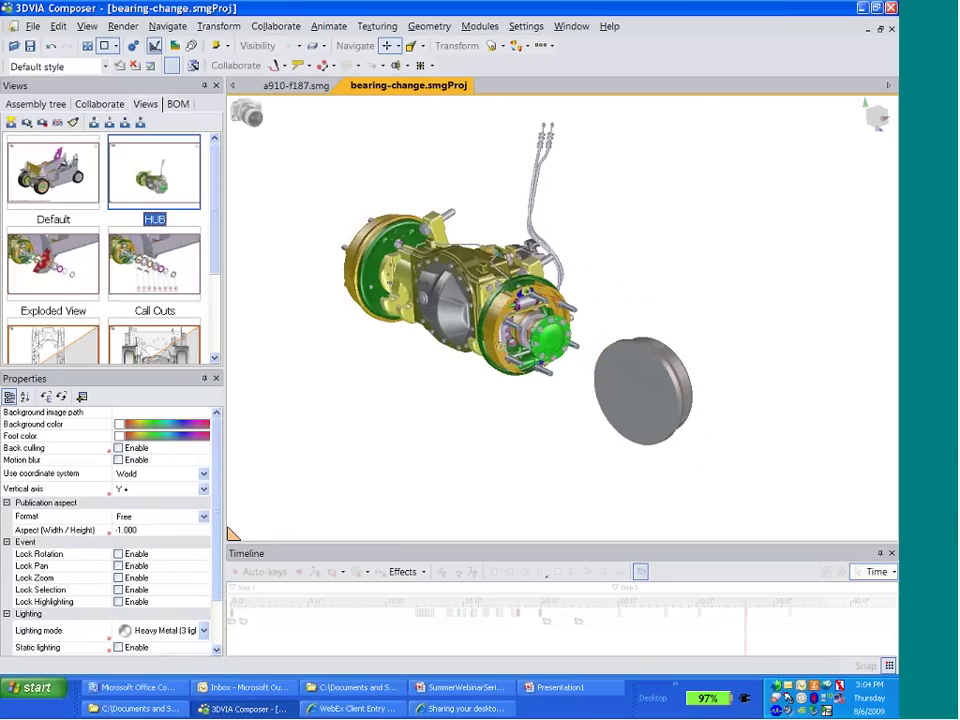
{"action": "left_click", "coordinate": [42, 124]}
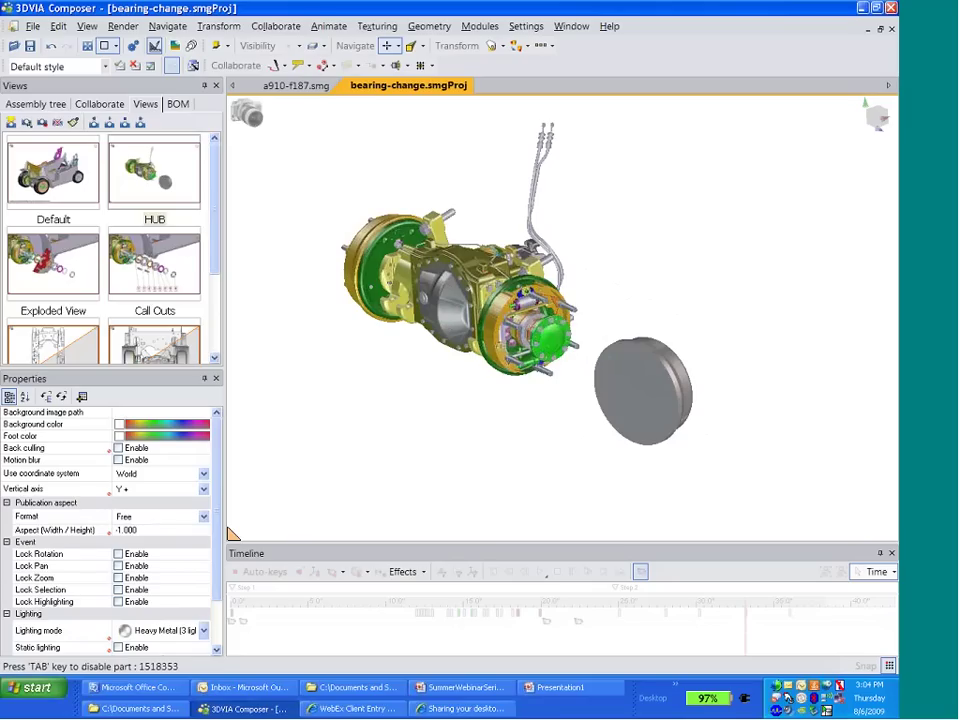
- Select the green hub part 1518353
{"action": "left_click", "coordinate": [540, 335]}
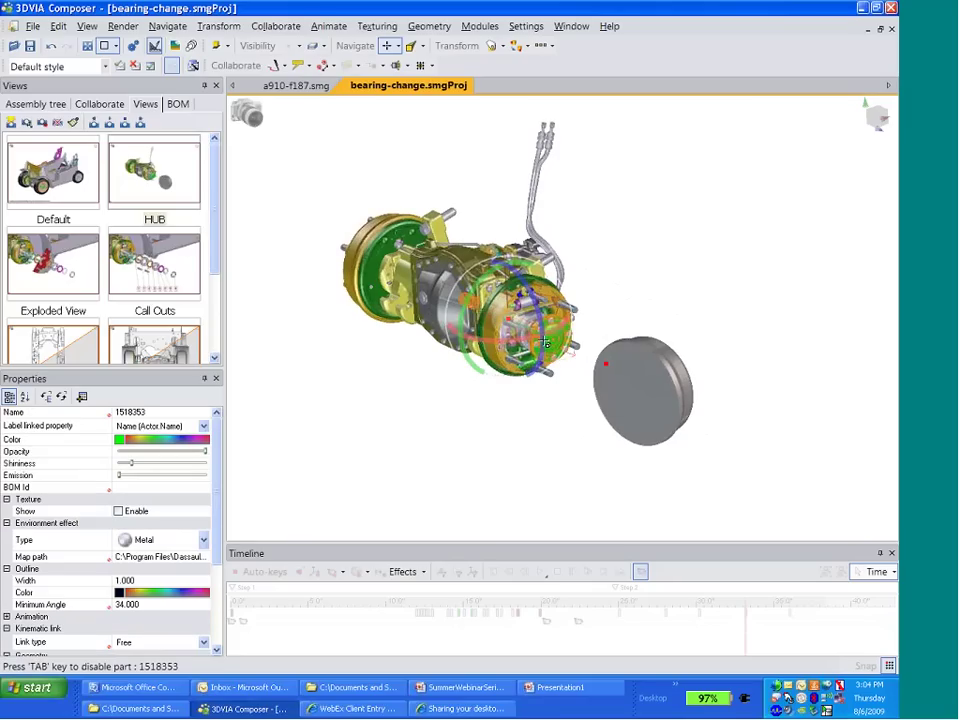
{"action": "left_click", "coordinate": [216, 27]}
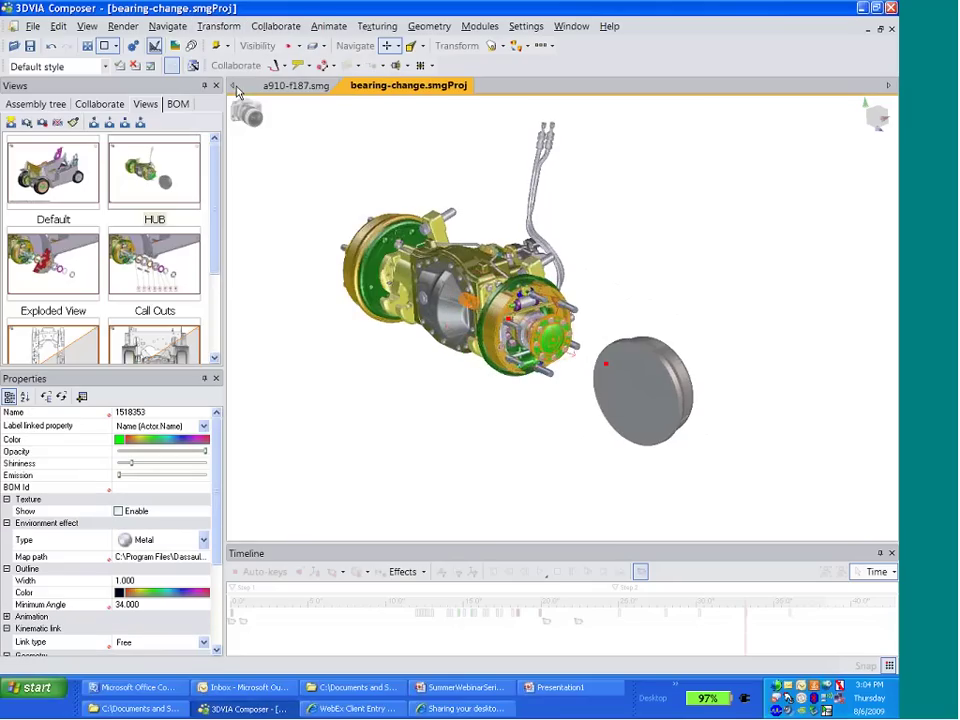
{"action": "scroll", "coordinate": [215, 608], "scroll_direction": "down", "scroll_amount": 2}
- Set the green hub part's Event pulse to 200 ms
{"action": "scroll", "coordinate": [215, 608], "scroll_direction": "down", "scroll_amount": 5}
{"action": "left_click", "coordinate": [204, 635]}
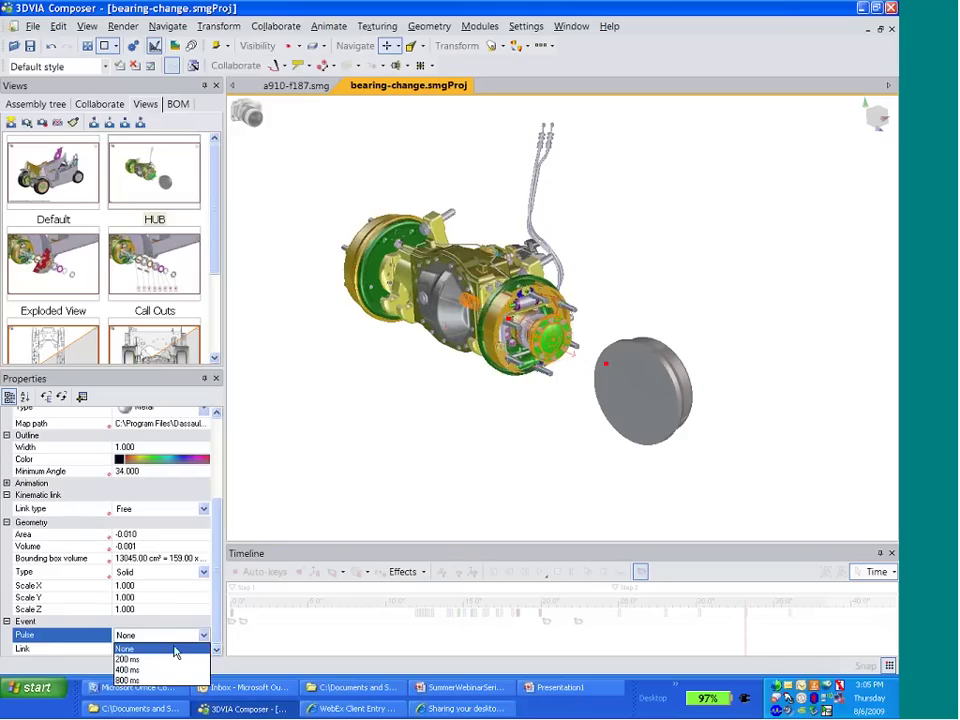
{"action": "left_click", "coordinate": [155, 660]}
- Link the hub part to view://Exploded View and update the HUB view
{"action": "scroll", "coordinate": [214, 635], "scroll_direction": "down", "scroll_amount": 1}
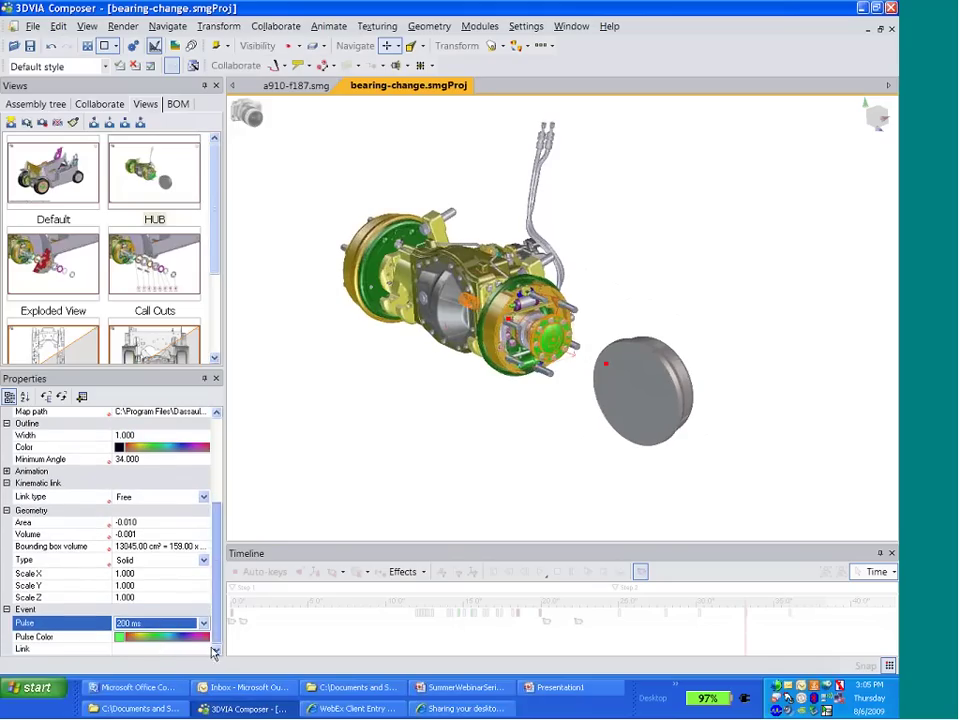
{"action": "left_click", "coordinate": [158, 647]}
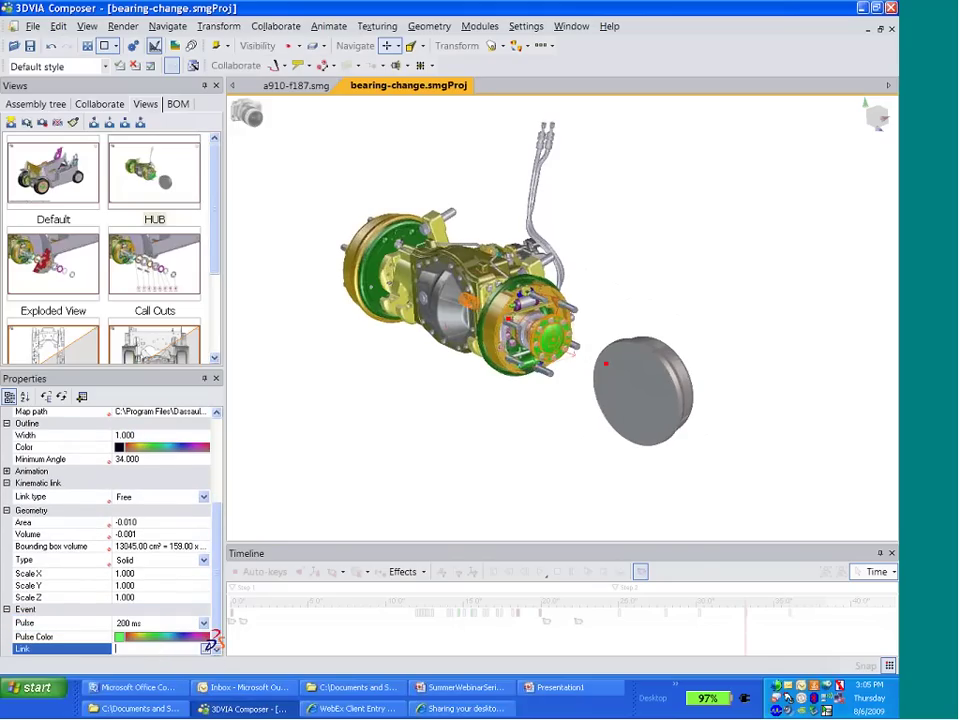
{"action": "left_click", "coordinate": [209, 647]}
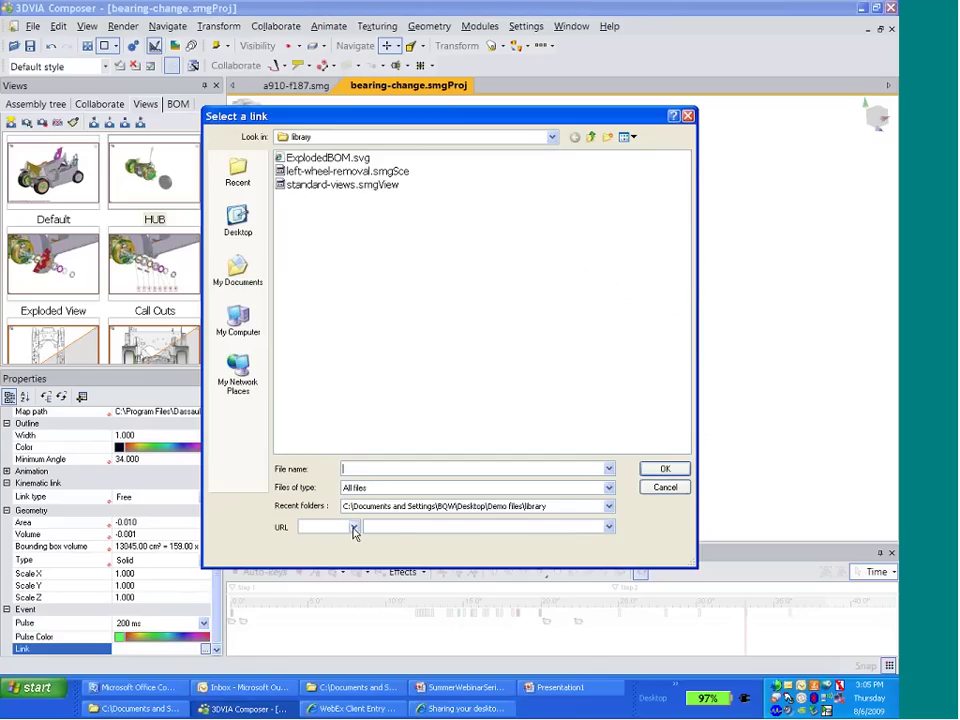
{"action": "left_click", "coordinate": [354, 530]}
{"action": "left_click", "coordinate": [311, 579]}
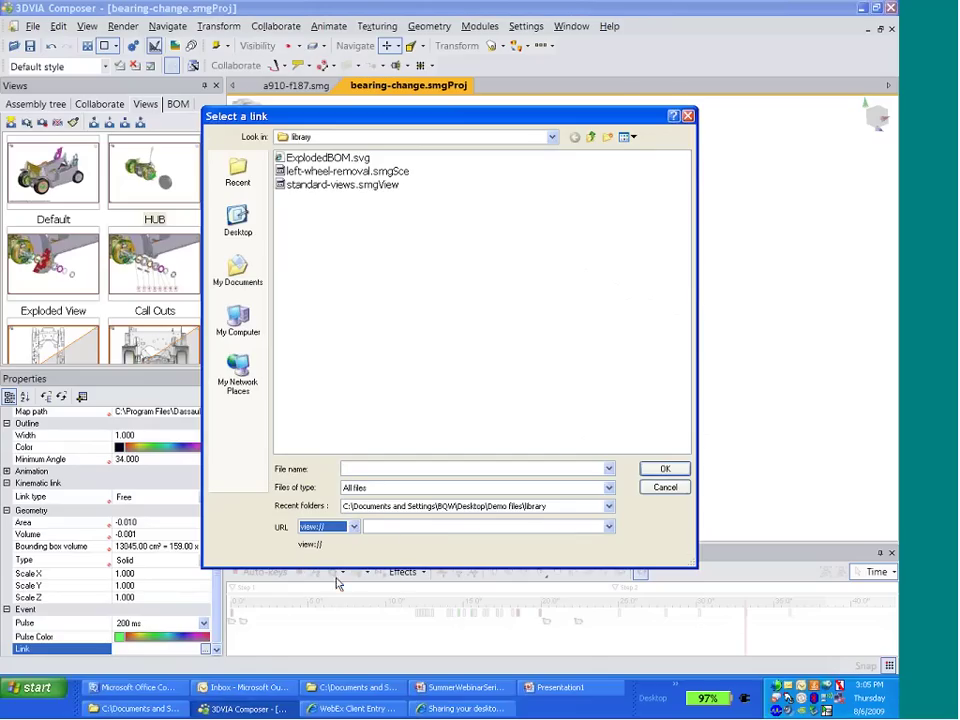
{"action": "left_click", "coordinate": [608, 526]}
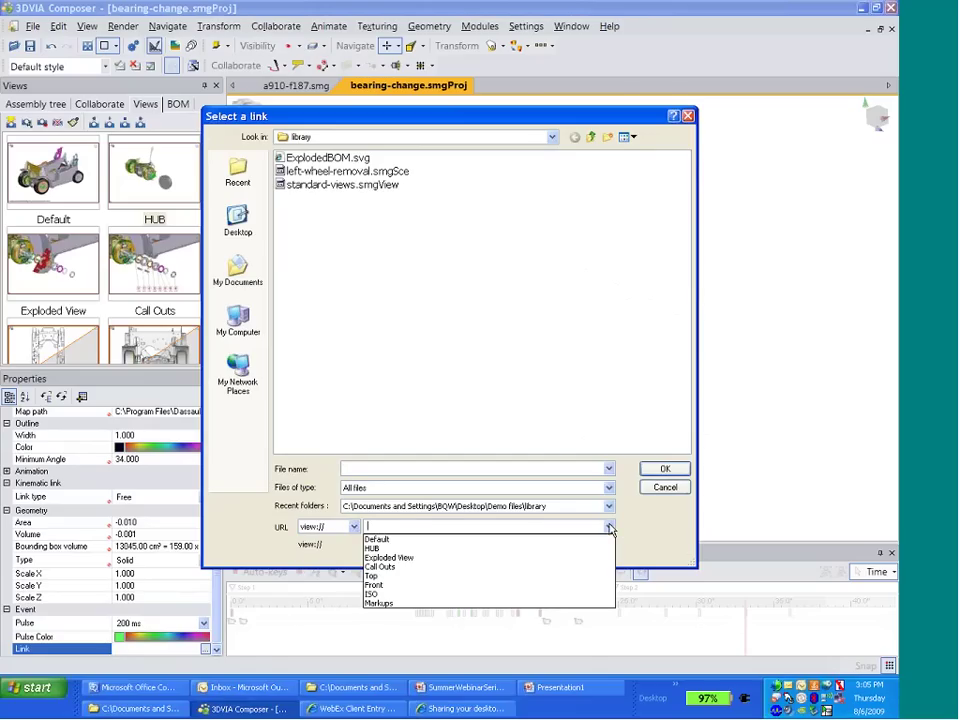
{"action": "left_click", "coordinate": [413, 558]}
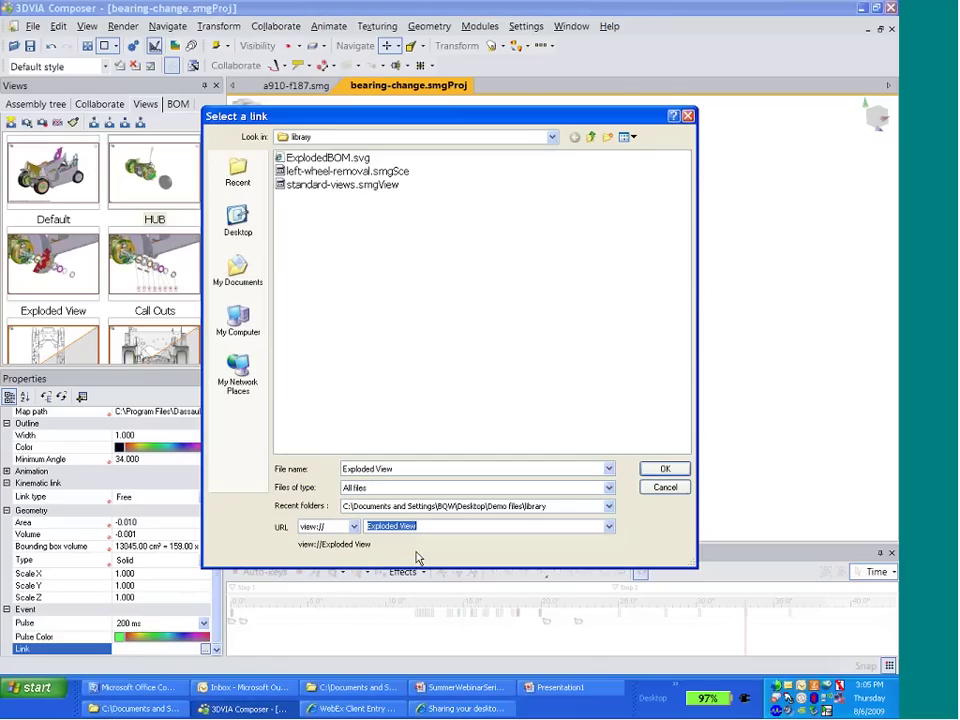
{"action": "left_click", "coordinate": [653, 470]}
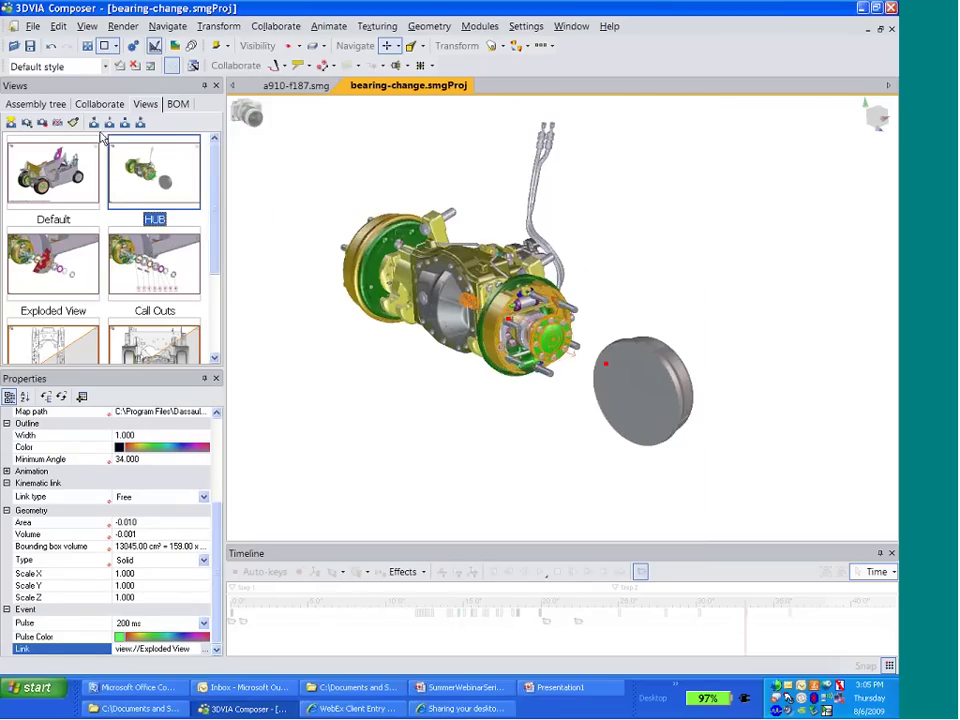
{"action": "left_click", "coordinate": [41, 122]}
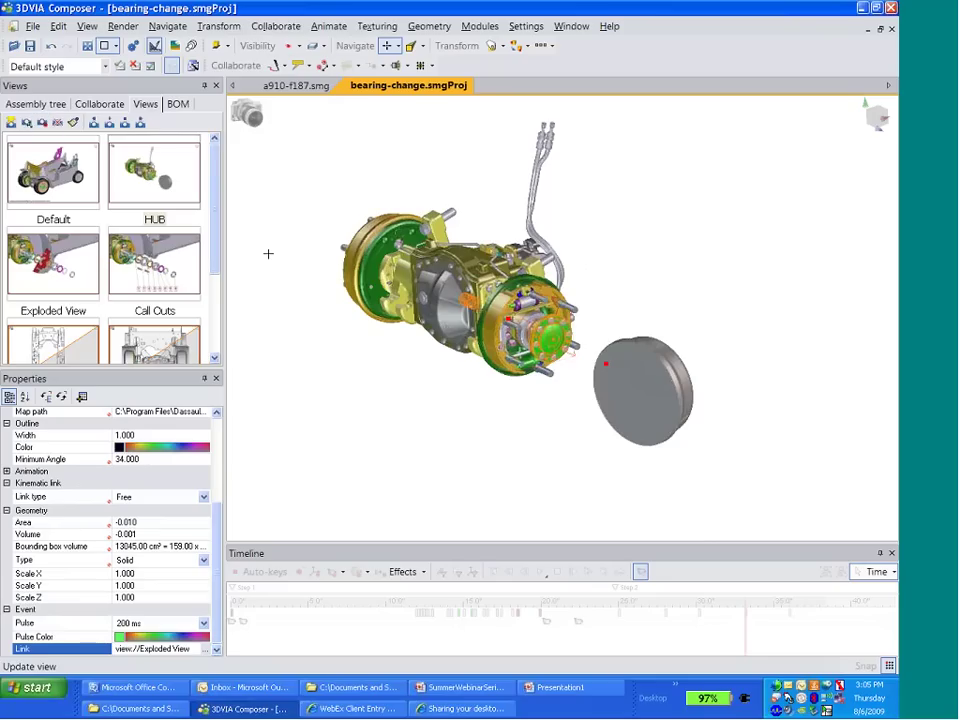
- From the Default view, follow the wheel's link to HUB, then the hub's link to Exploded View
{"action": "left_click", "coordinate": [251, 259]}
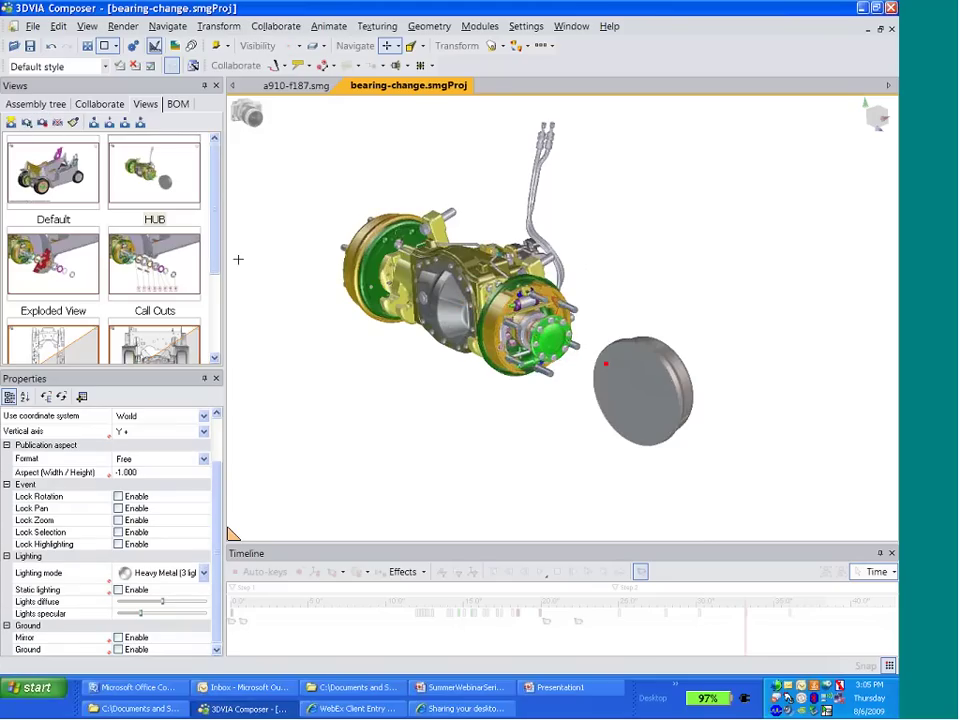
{"action": "left_click", "coordinate": [71, 142]}
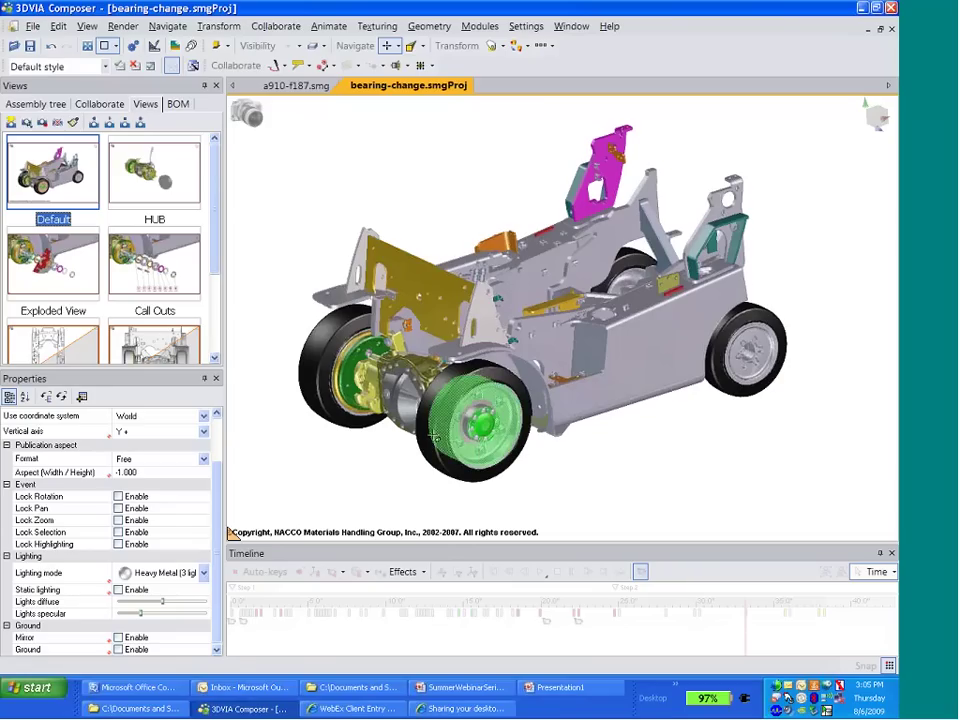
{"action": "double_click", "coordinate": [540, 422]}
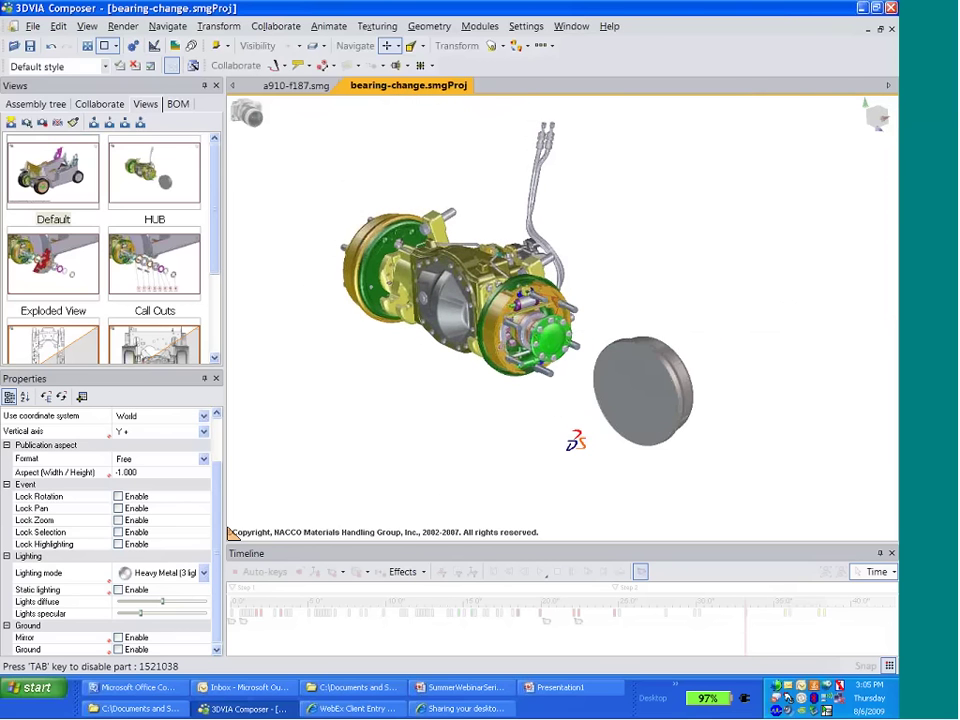
{"action": "double_click", "coordinate": [577, 438]}
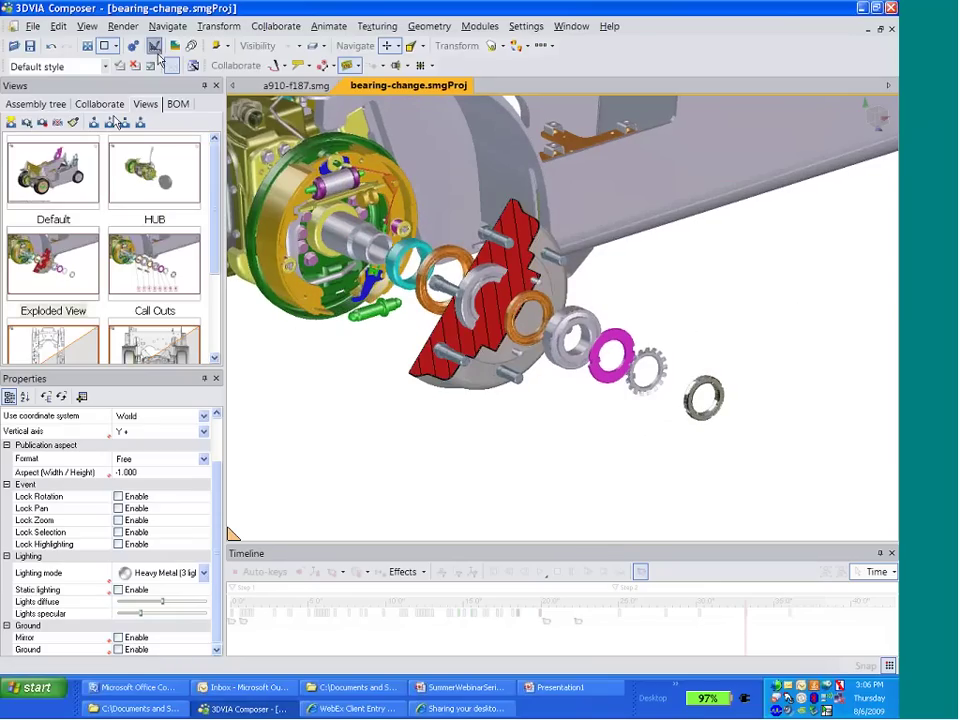
- Go to Default, enter animation mode, rewind the timeline to the assembled hub, and select the wheel hub
{"action": "left_click", "coordinate": [70, 165]}
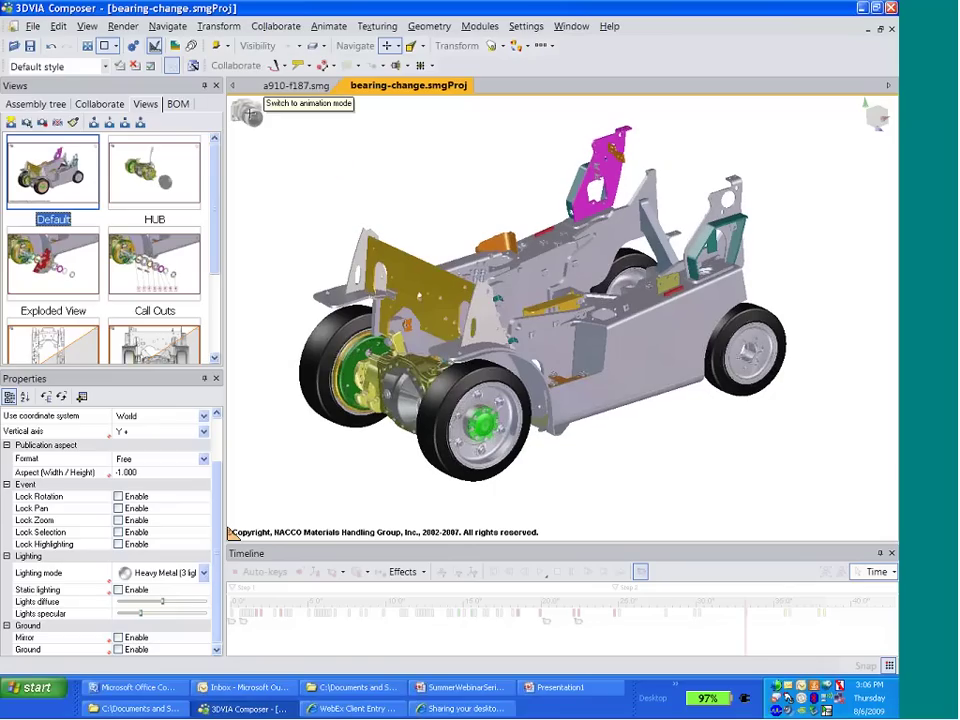
{"action": "left_click", "coordinate": [250, 115]}
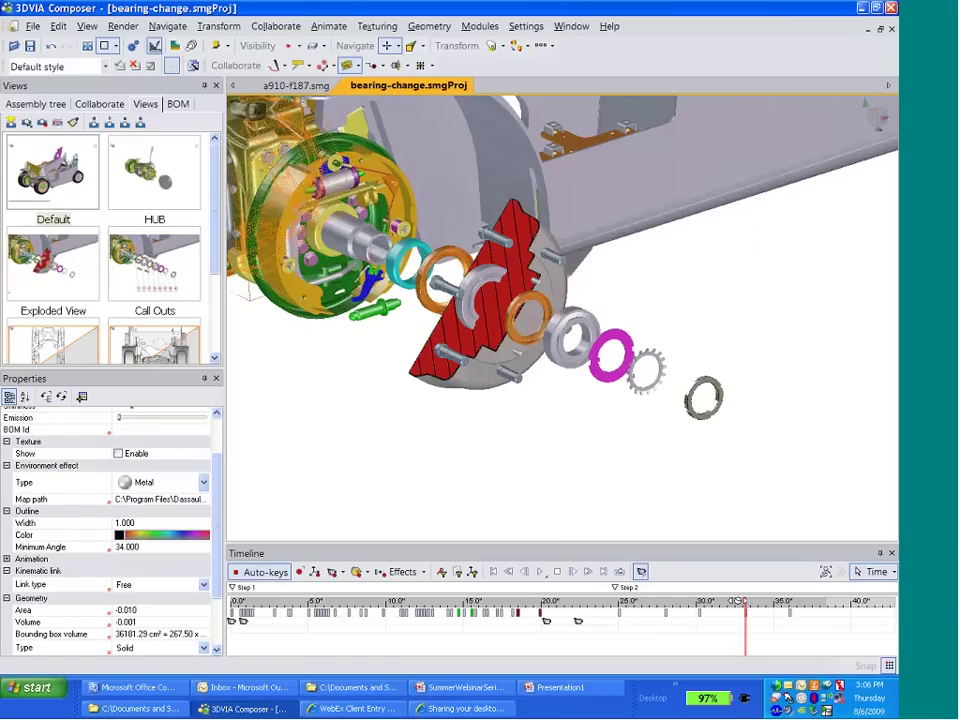
{"action": "left_click_drag", "start_coordinate": [740, 601], "coordinate": [527, 595]}
{"action": "left_click", "coordinate": [385, 326]}
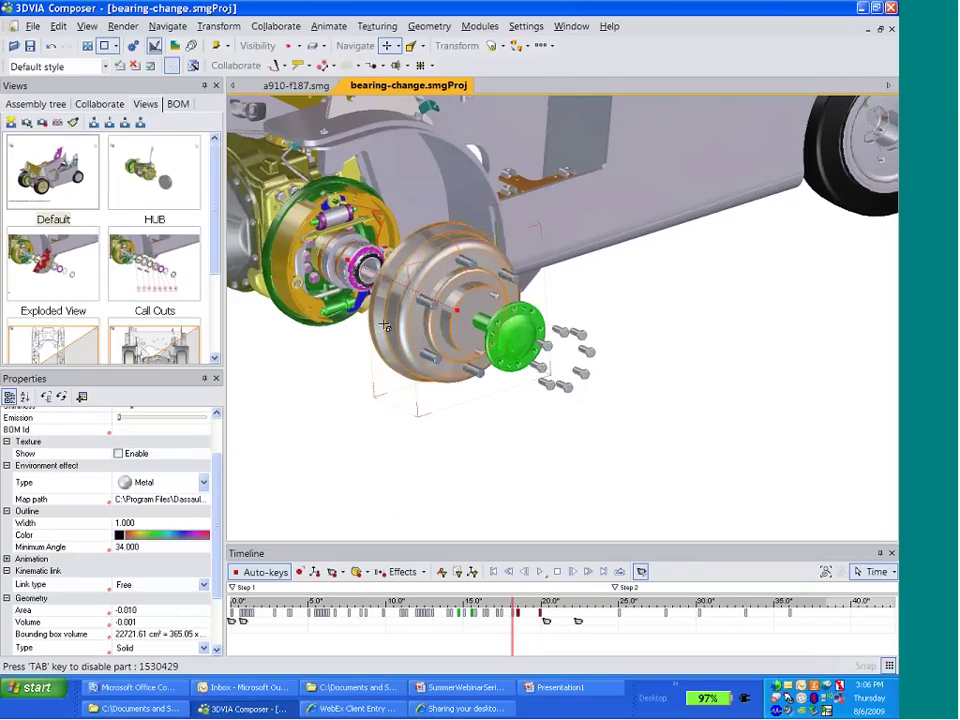
- Update the hub's geometry from 1530429.prt in the Demo files update folder
{"action": "left_click", "coordinate": [446, 28]}
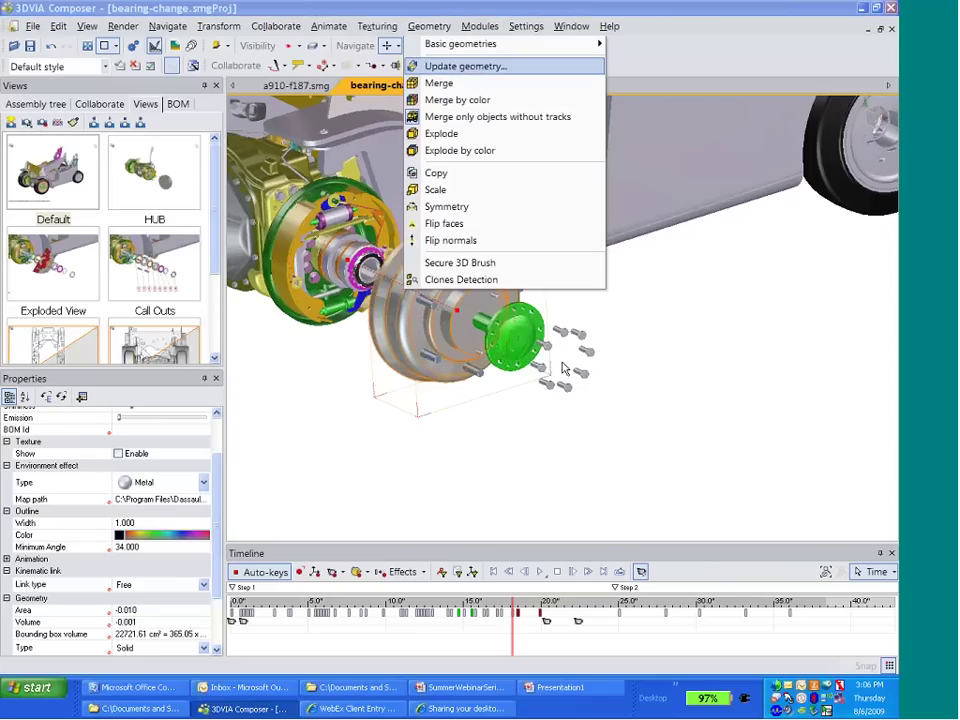
{"action": "left_click", "coordinate": [452, 66]}
{"action": "left_click", "coordinate": [488, 136]}
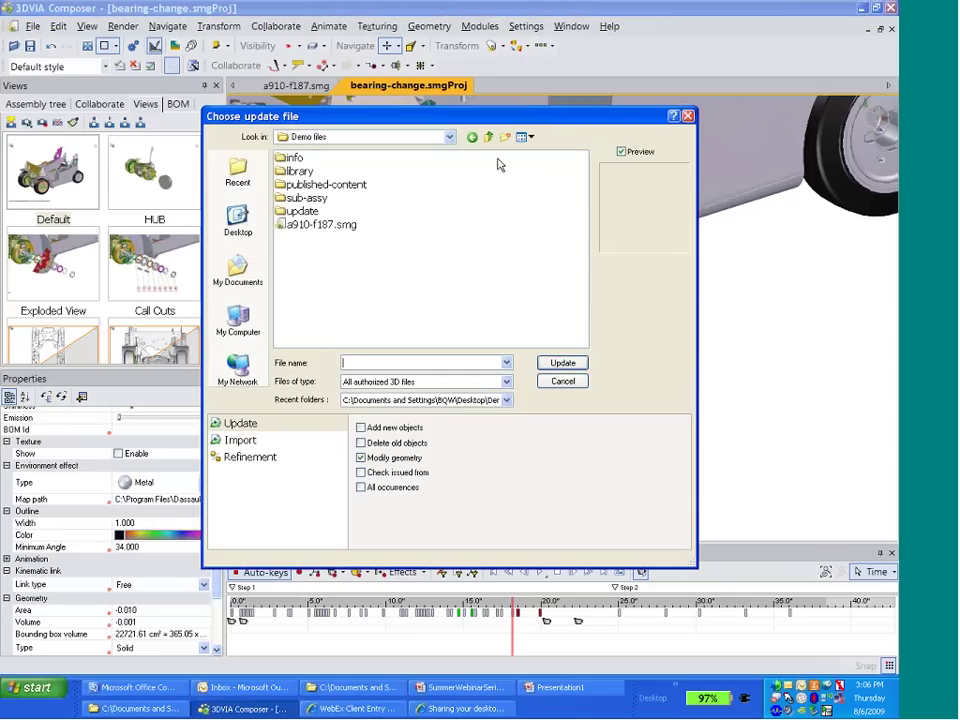
{"action": "double_click", "coordinate": [293, 211]}
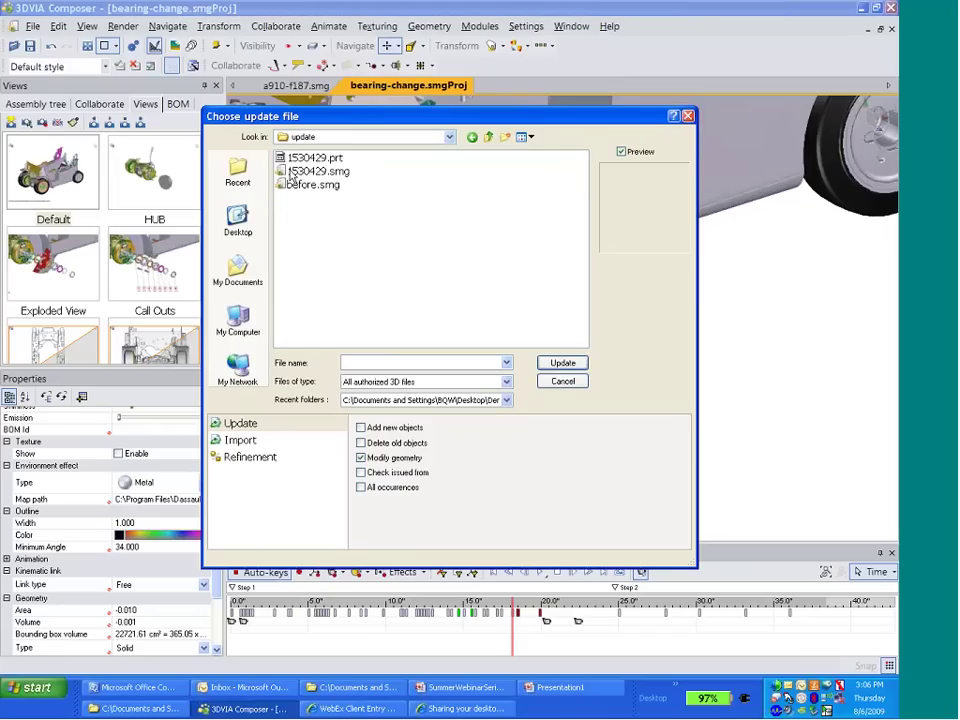
{"action": "left_click", "coordinate": [297, 159]}
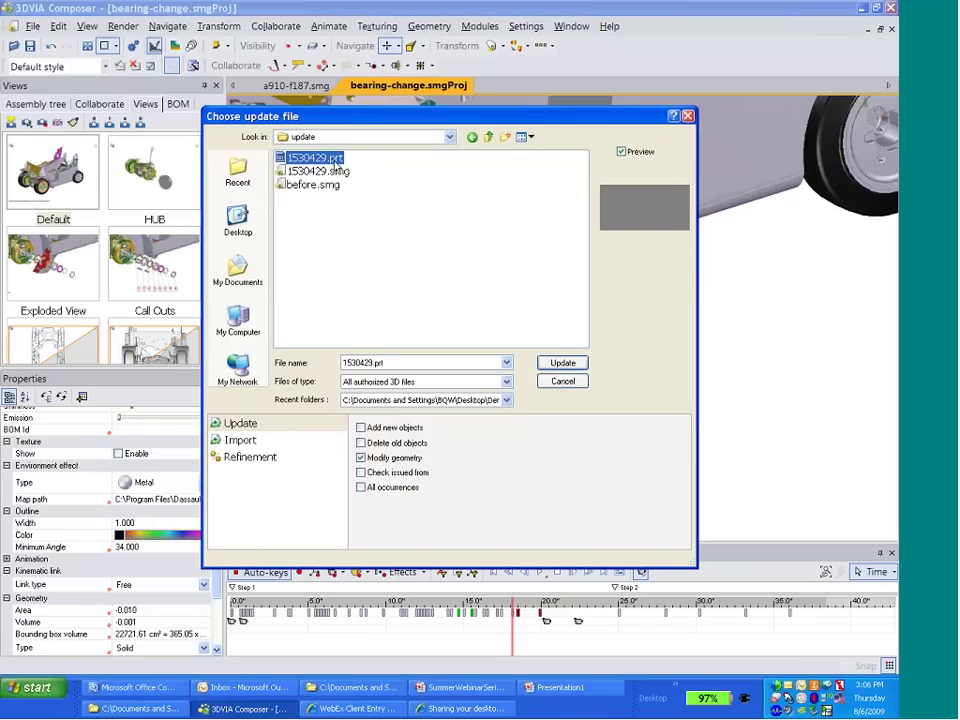
{"action": "left_click", "coordinate": [551, 367]}
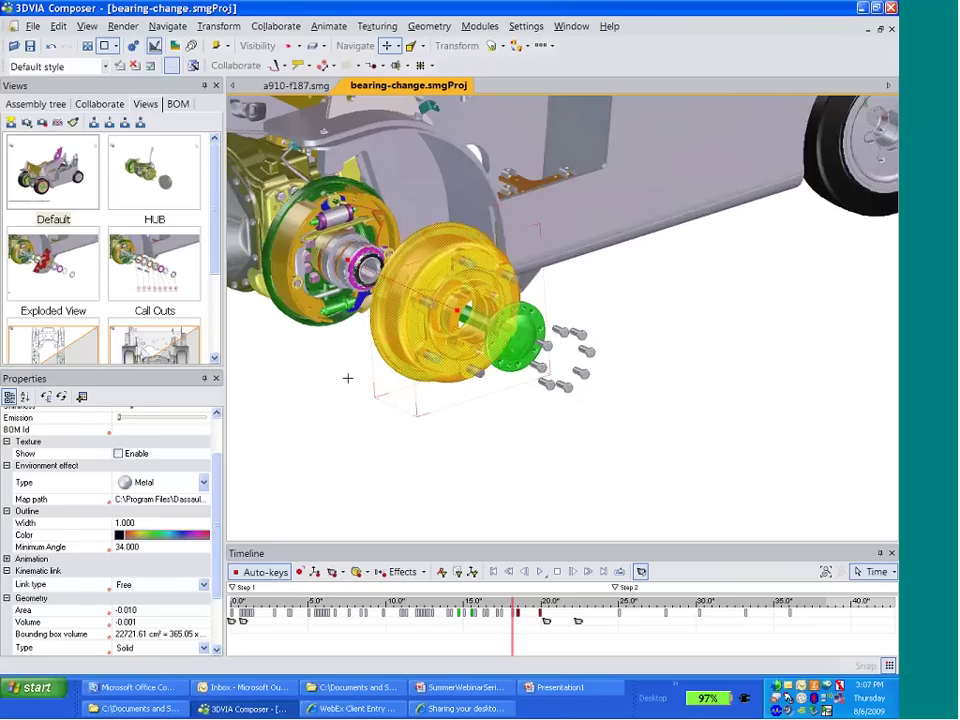
- Rewind, play and stop the disassembly animation with the new hub, then return to the Default view
{"action": "left_click", "coordinate": [346, 376]}
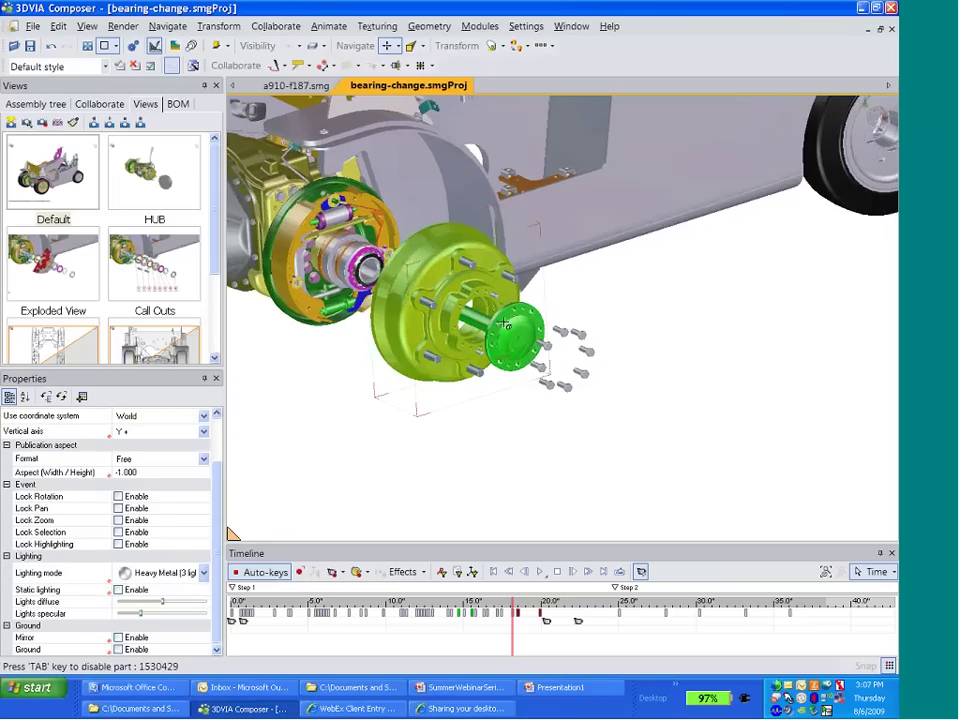
{"action": "left_click_drag", "start_coordinate": [514, 606], "coordinate": [297, 607]}
{"action": "left_click", "coordinate": [543, 572]}
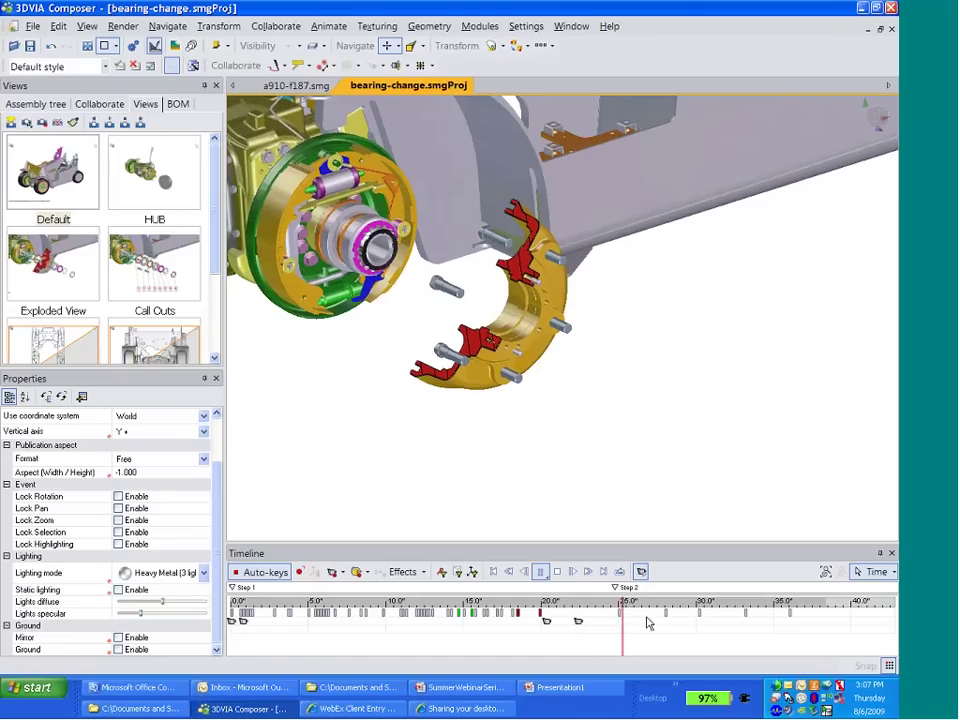
{"action": "left_click", "coordinate": [557, 572]}
{"action": "left_click", "coordinate": [68, 203]}
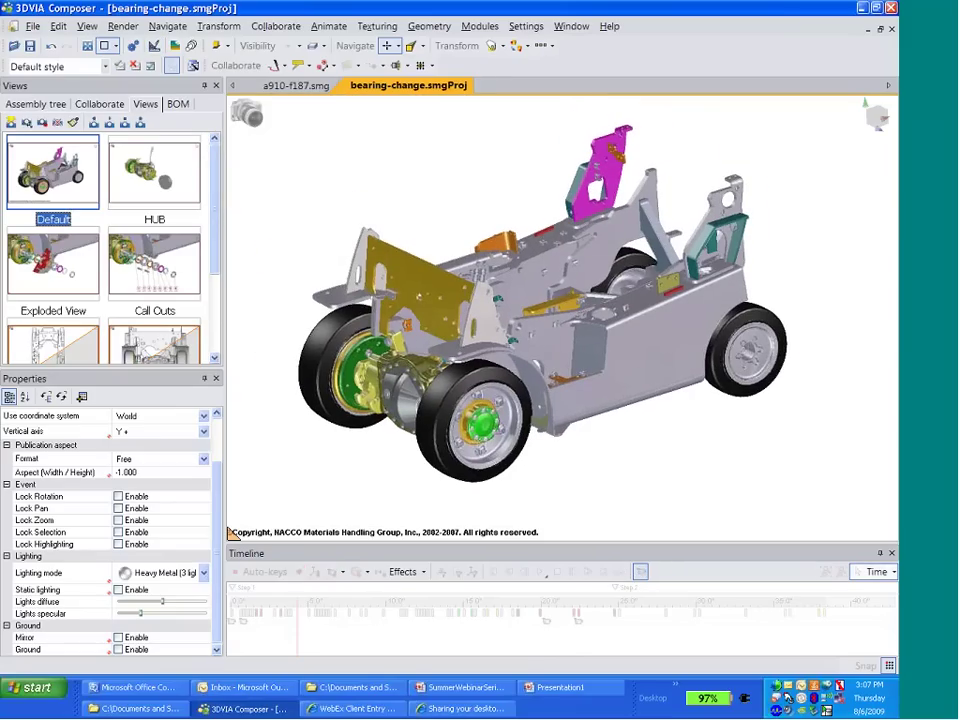
- Zoom in and follow the wheel hub's link to the HUB view showing the gold drum
{"action": "scroll", "coordinate": [372, 427], "scroll_direction": "up", "scroll_amount": 3}
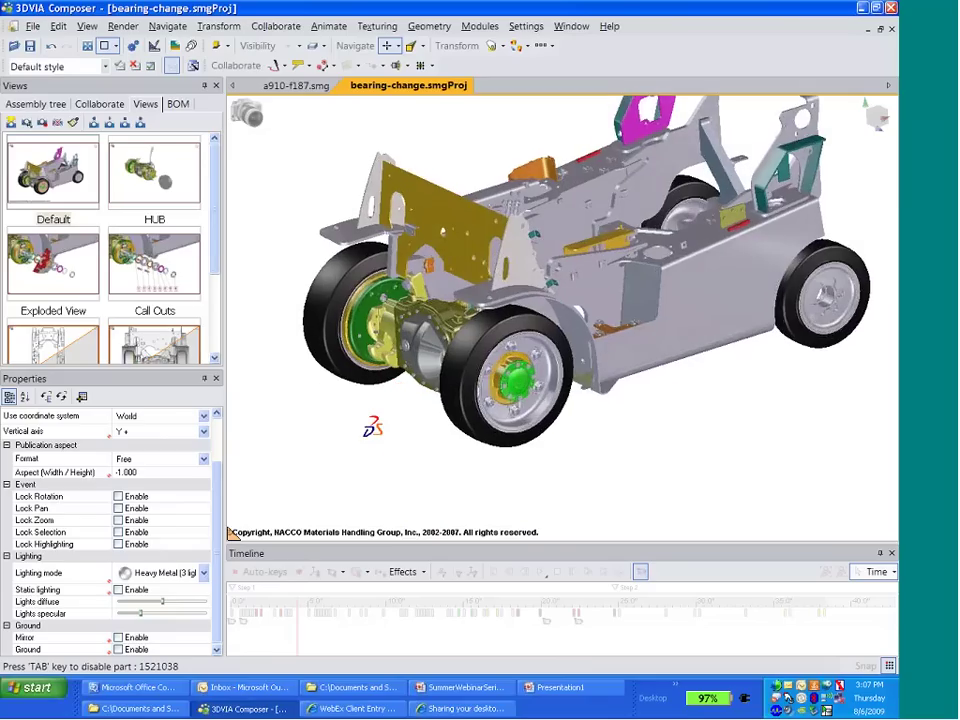
{"action": "left_click", "coordinate": [154, 172]}
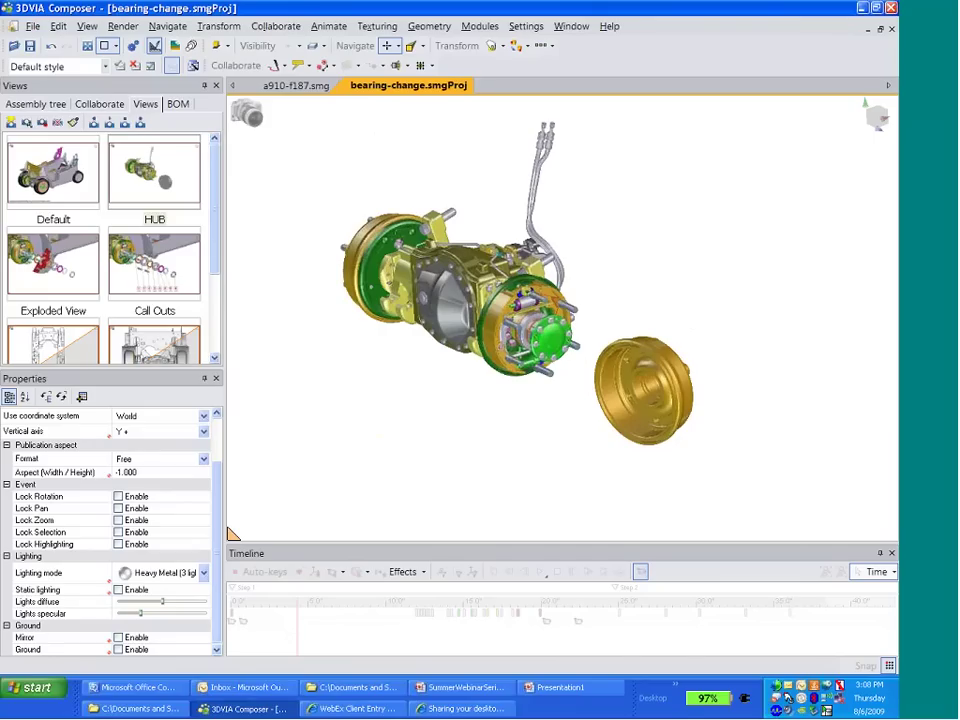
{"action": "left_click", "coordinate": [34, 26]}
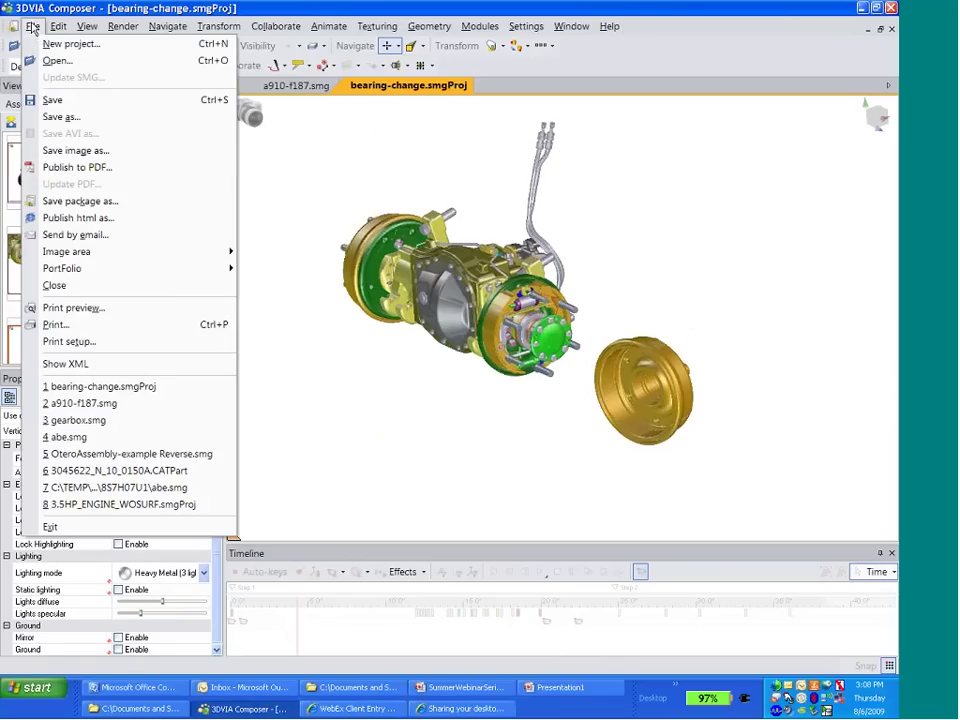
- Save the bearing-change project, then start Save As into the update folder
{"action": "left_click", "coordinate": [57, 103]}
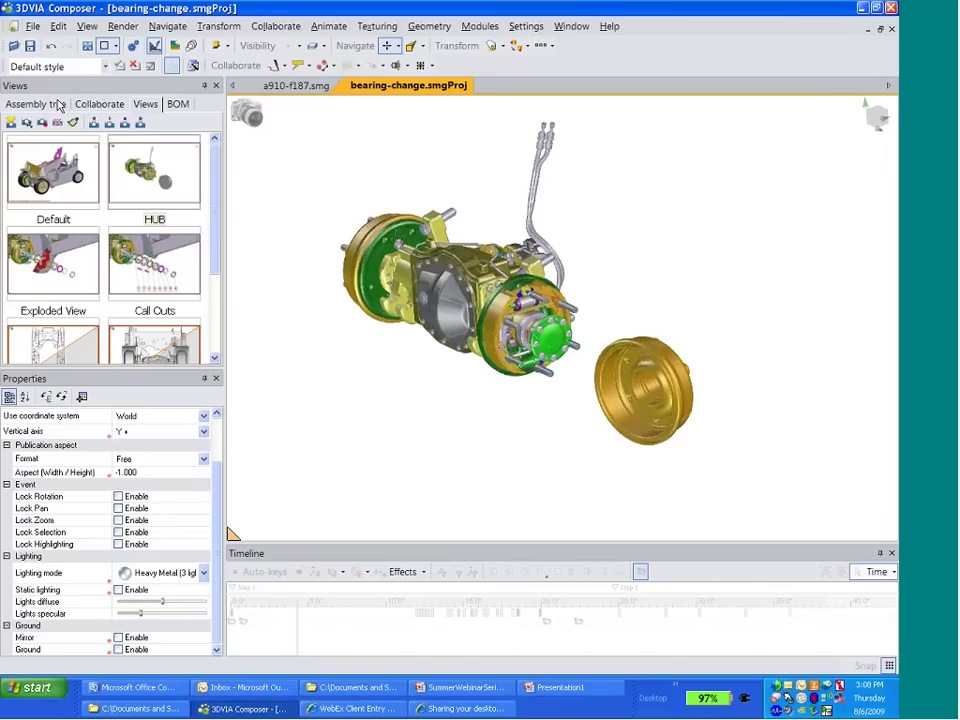
{"action": "left_click", "coordinate": [33, 26]}
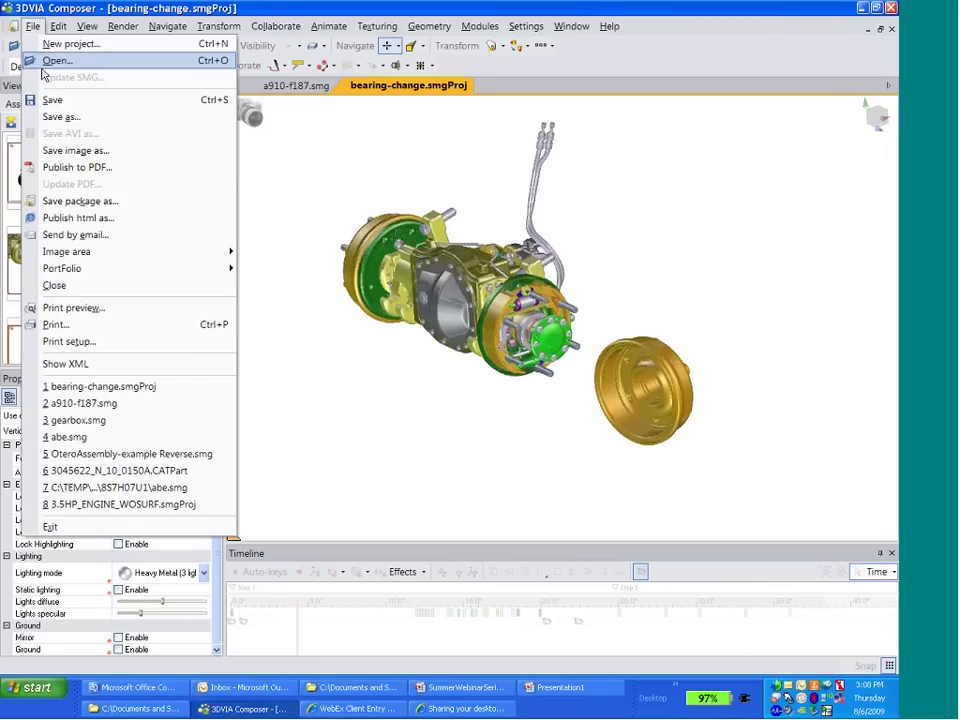
{"action": "left_click", "coordinate": [58, 117]}
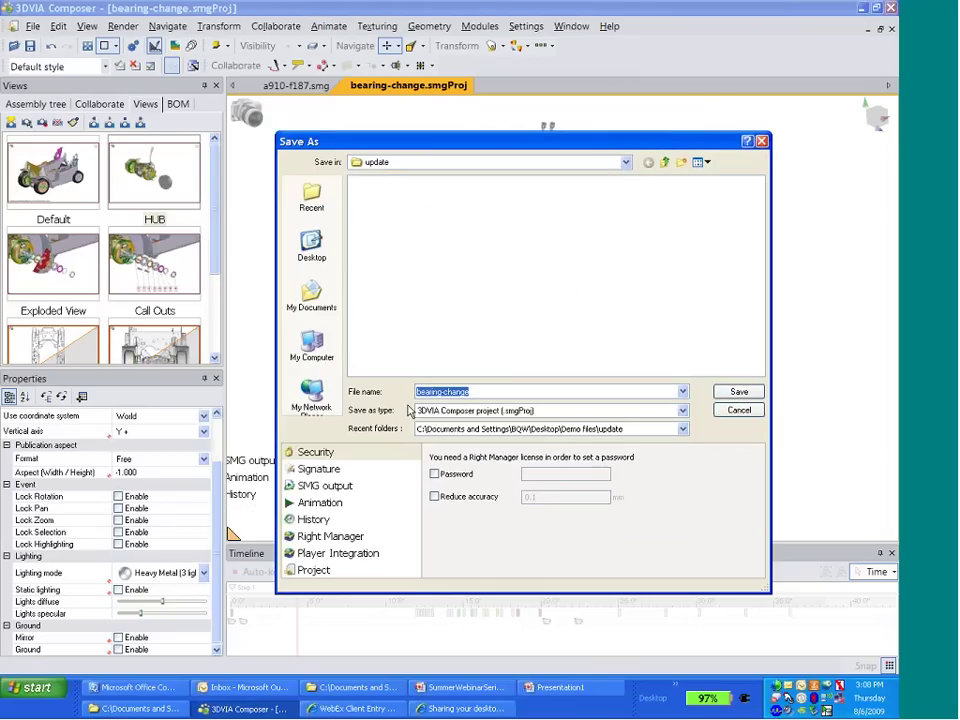
- In the Save As Security options, enable Reduce accuracy (0.1 mm) for the saved file
{"action": "left_click", "coordinate": [316, 455]}
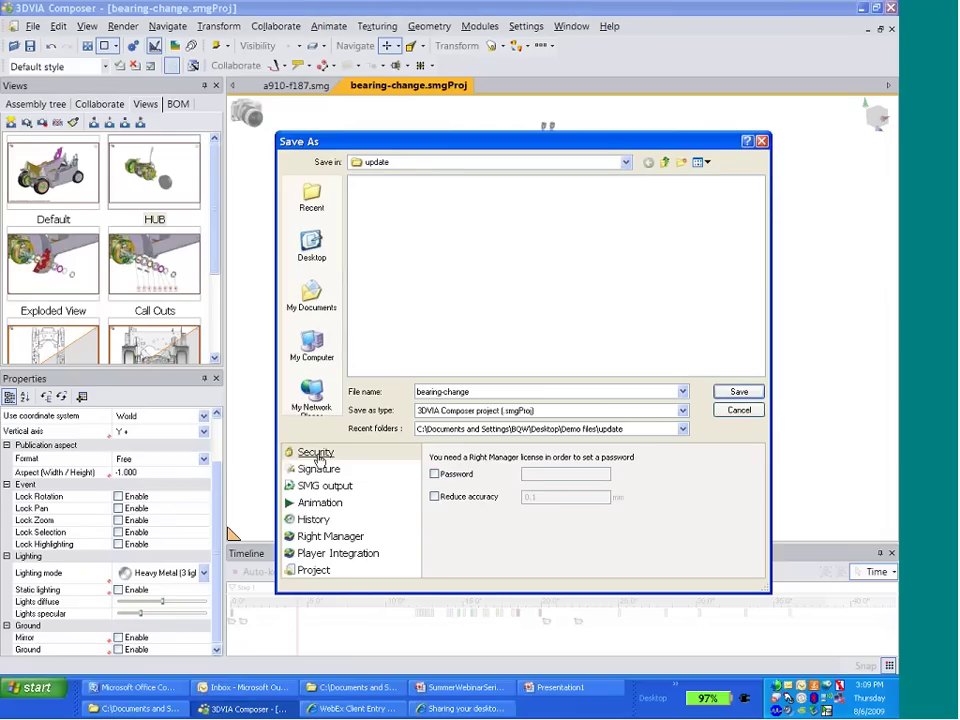
{"action": "left_click", "coordinate": [320, 455]}
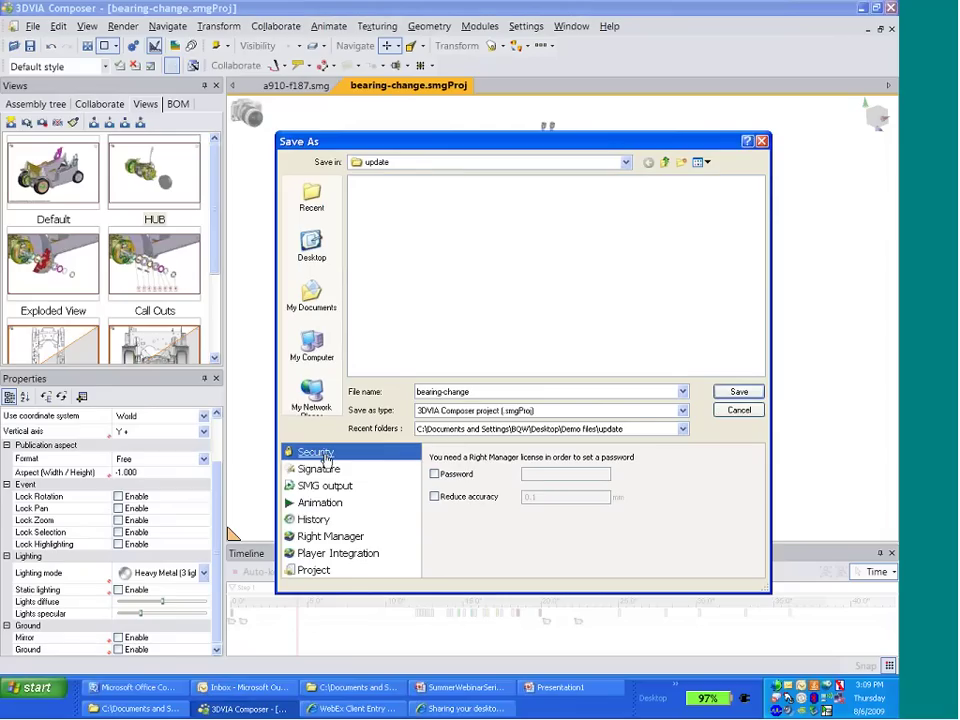
{"action": "left_click", "coordinate": [434, 496]}
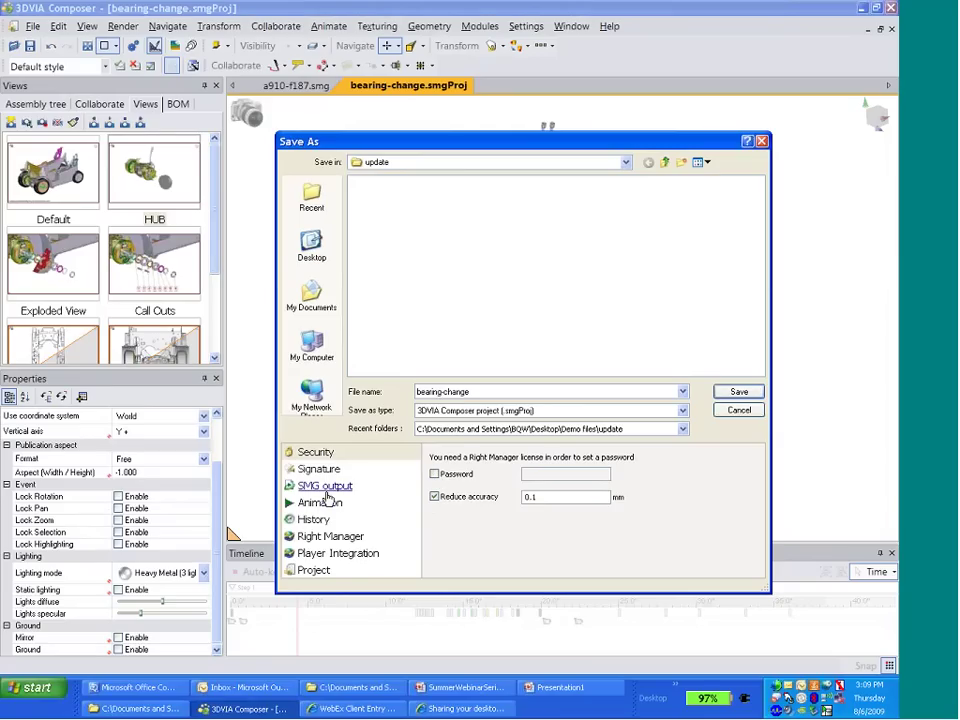
{"action": "left_click", "coordinate": [325, 537]}
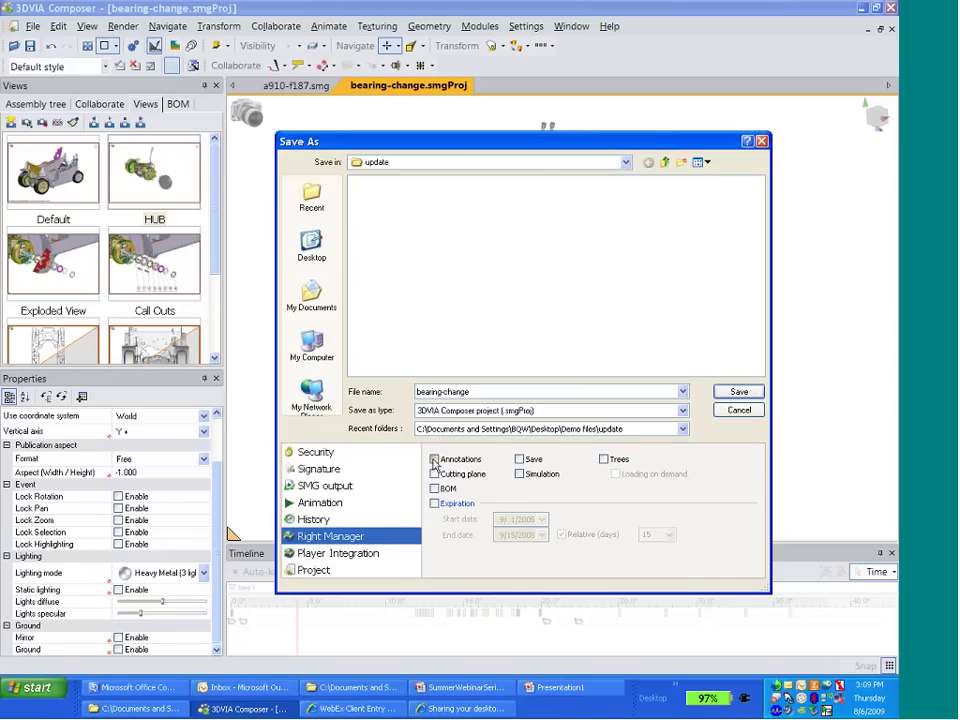
- Allow Annotations, Cutting plane, BOM, Save, Simulation, Trees and Loading on demand, then save bearing-change.smgProj
{"action": "left_click", "coordinate": [434, 459]}
{"action": "left_click", "coordinate": [434, 474]}
{"action": "left_click", "coordinate": [434, 488]}
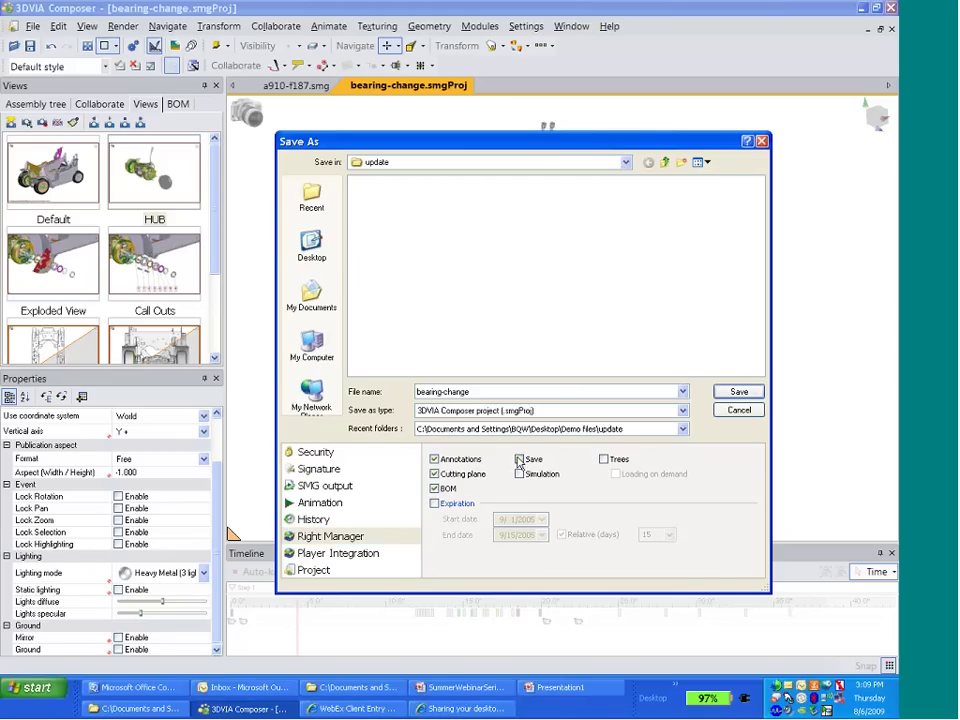
{"action": "left_click", "coordinate": [519, 459]}
{"action": "left_click", "coordinate": [519, 474]}
{"action": "left_click", "coordinate": [603, 459]}
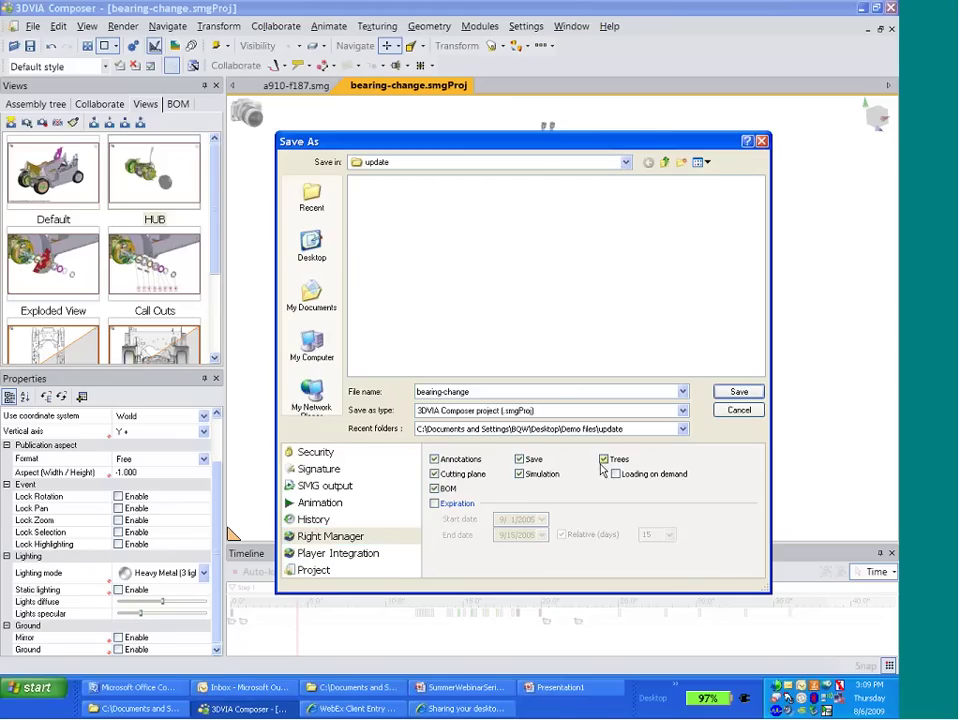
{"action": "left_click", "coordinate": [615, 475]}
{"action": "left_click", "coordinate": [745, 392]}
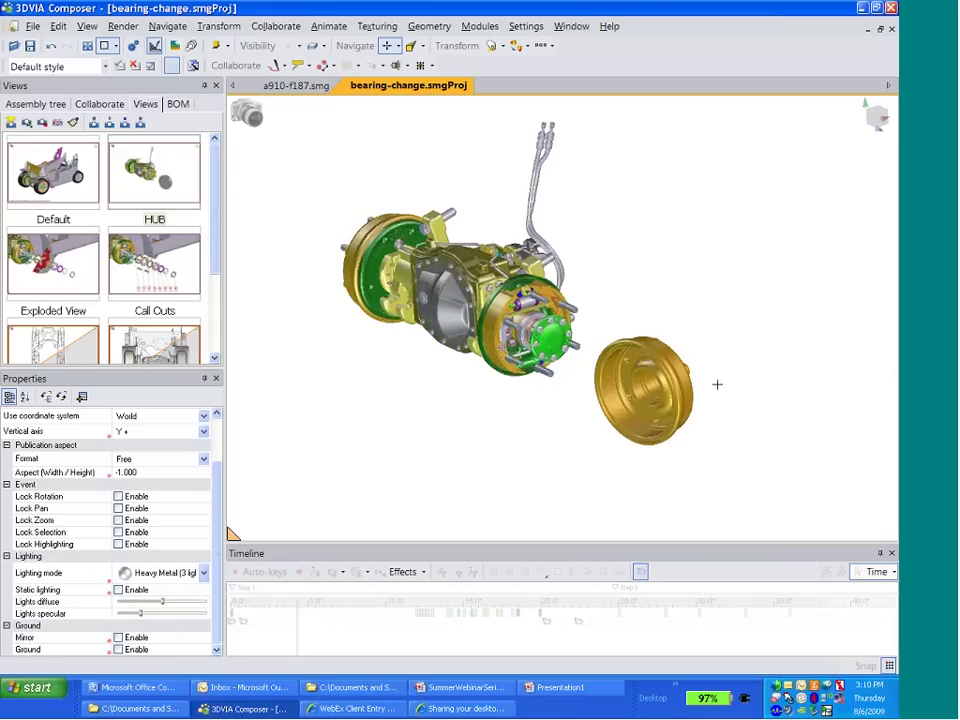
- Minimize Composer and launch 3DVIA Composer Player from the 3DVIA Composer V6R2009x programs
{"action": "left_click", "coordinate": [863, 12]}
{"action": "left_click", "coordinate": [30, 687]}
{"action": "mouse_move", "coordinate": [120, 540]}
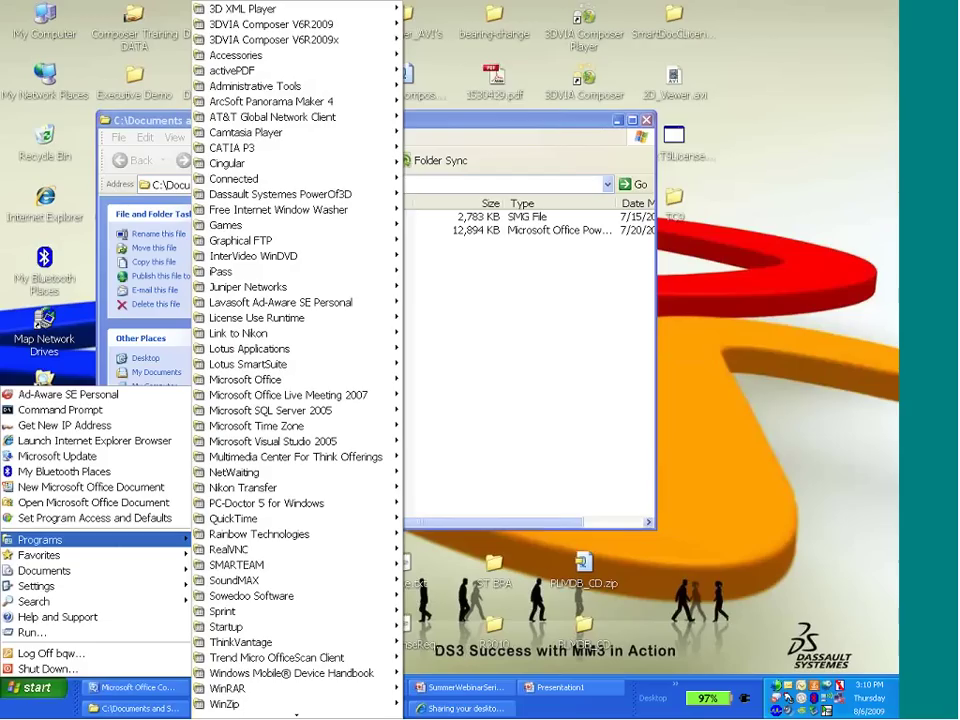
{"action": "mouse_move", "coordinate": [344, 40]}
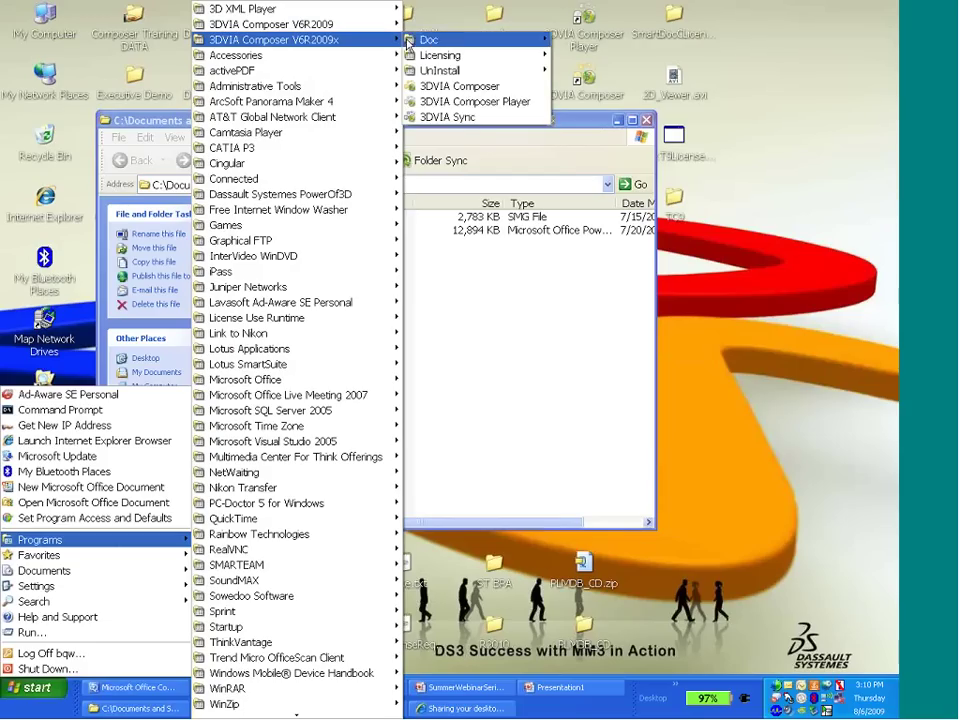
{"action": "left_click", "coordinate": [458, 103]}
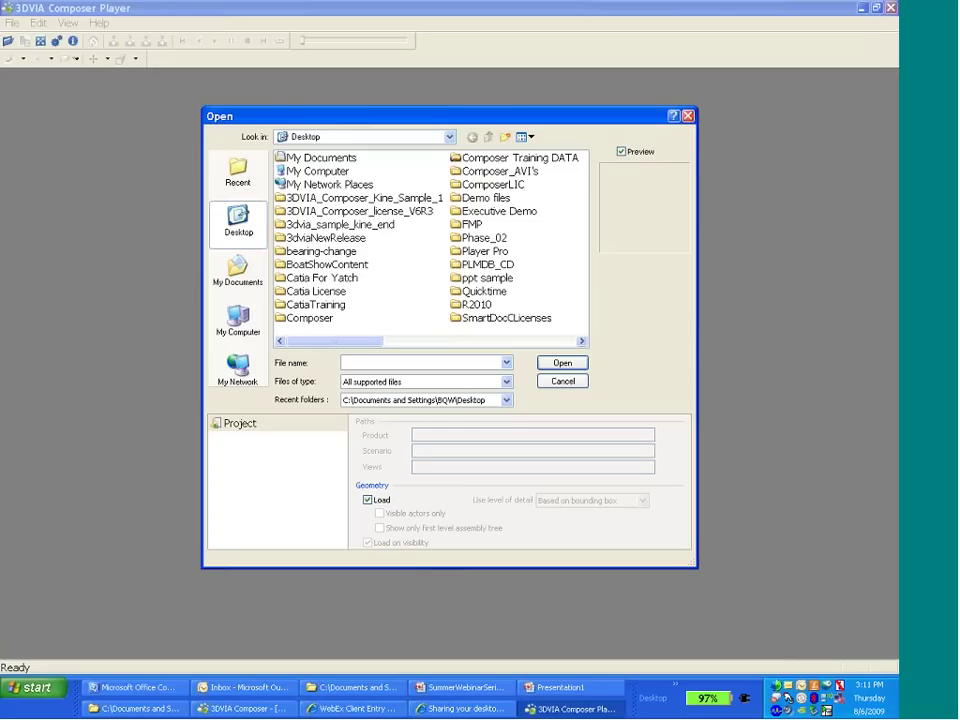
- Open bearing-change.smgProj from the Demo files subfolder in the Player
{"action": "double_click", "coordinate": [457, 200]}
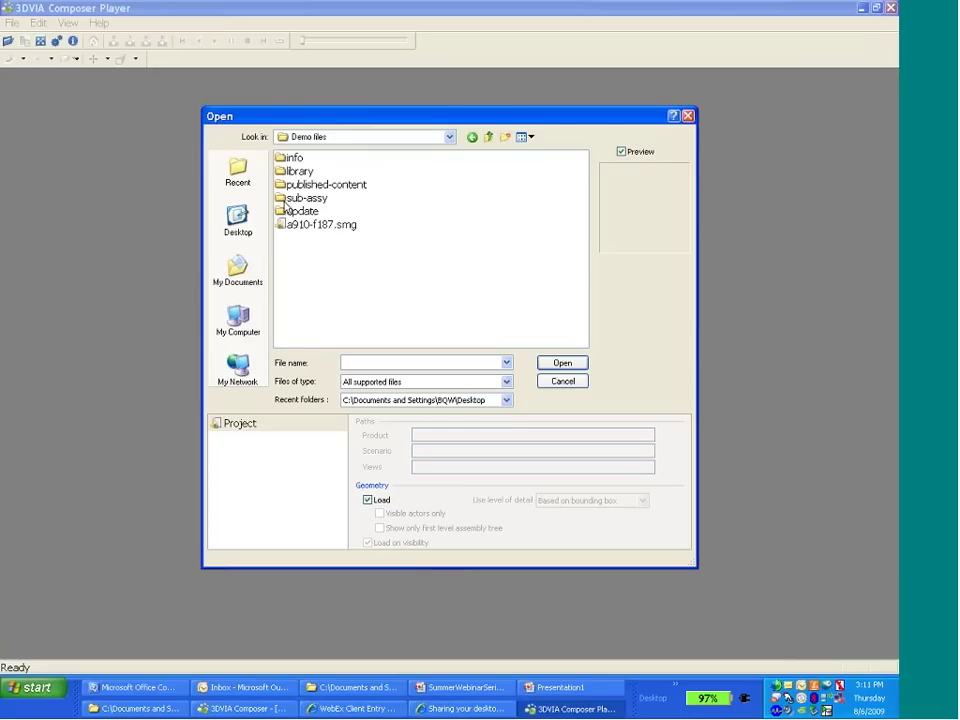
{"action": "double_click", "coordinate": [282, 211]}
{"action": "left_click", "coordinate": [306, 185]}
{"action": "double_click", "coordinate": [306, 185]}
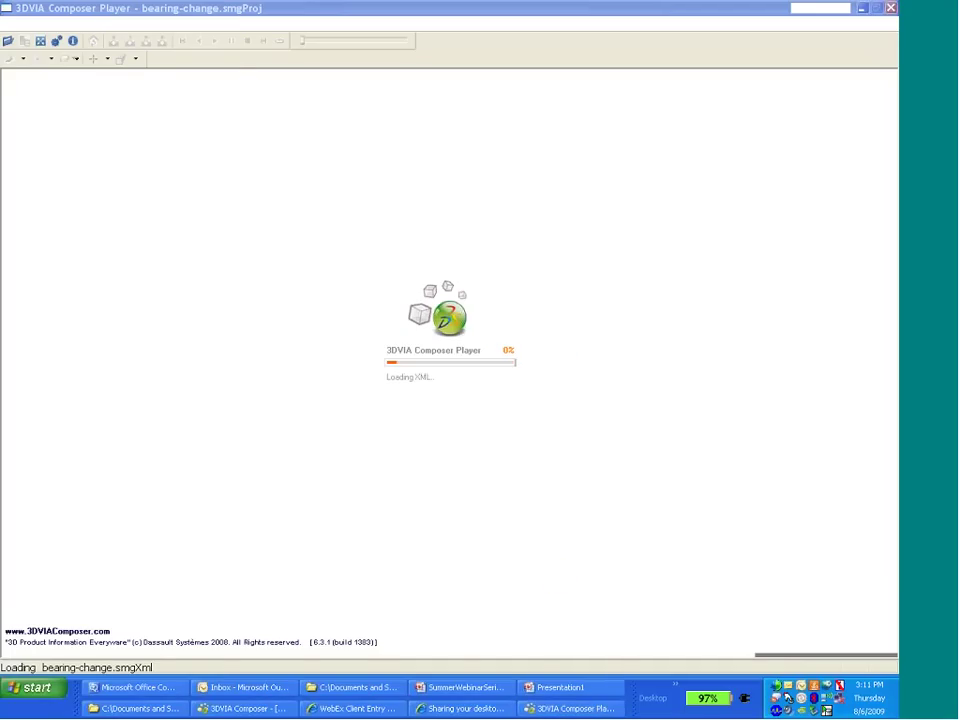
- Insert a 3DVIAPlayerActiveX Control from More Controls, drawn across most of the slide
{"action": "left_click", "coordinate": [553, 691]}
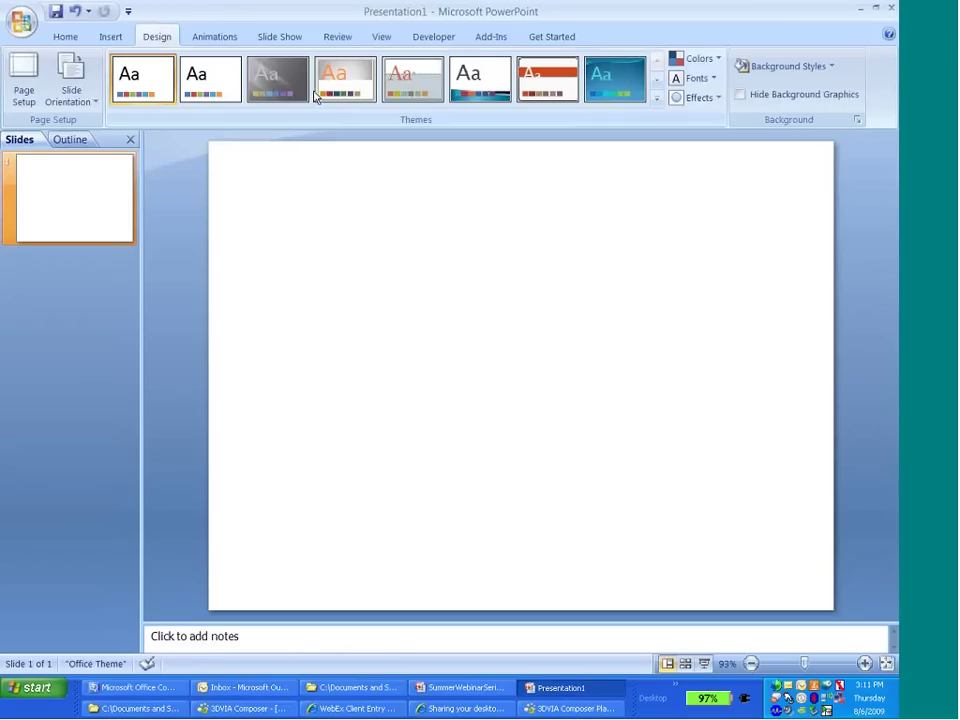
{"action": "left_click", "coordinate": [424, 40]}
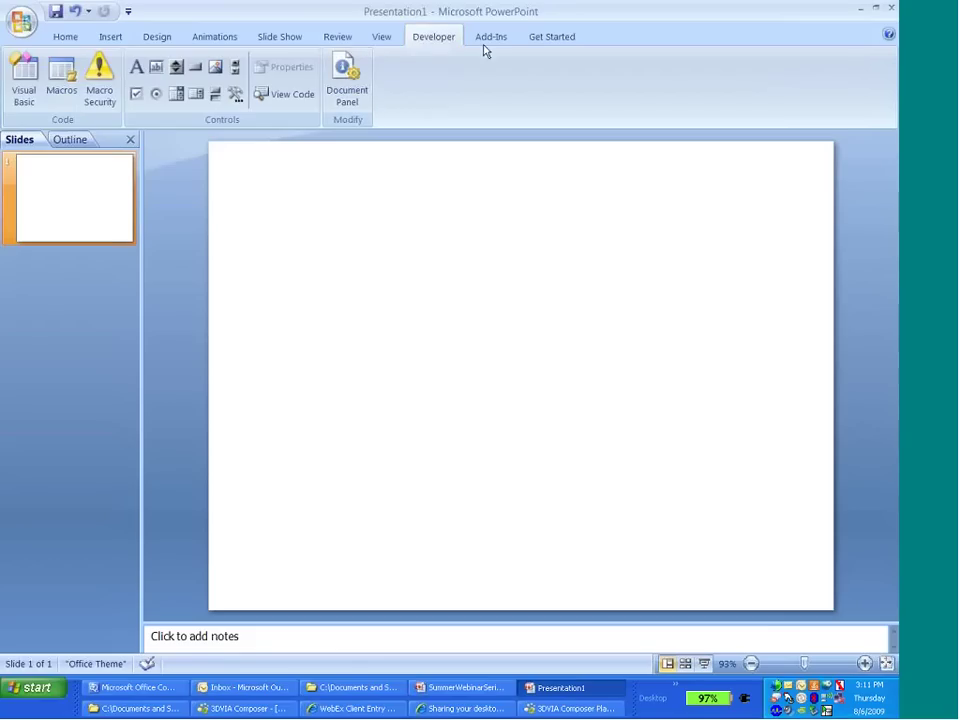
{"action": "left_click", "coordinate": [237, 91]}
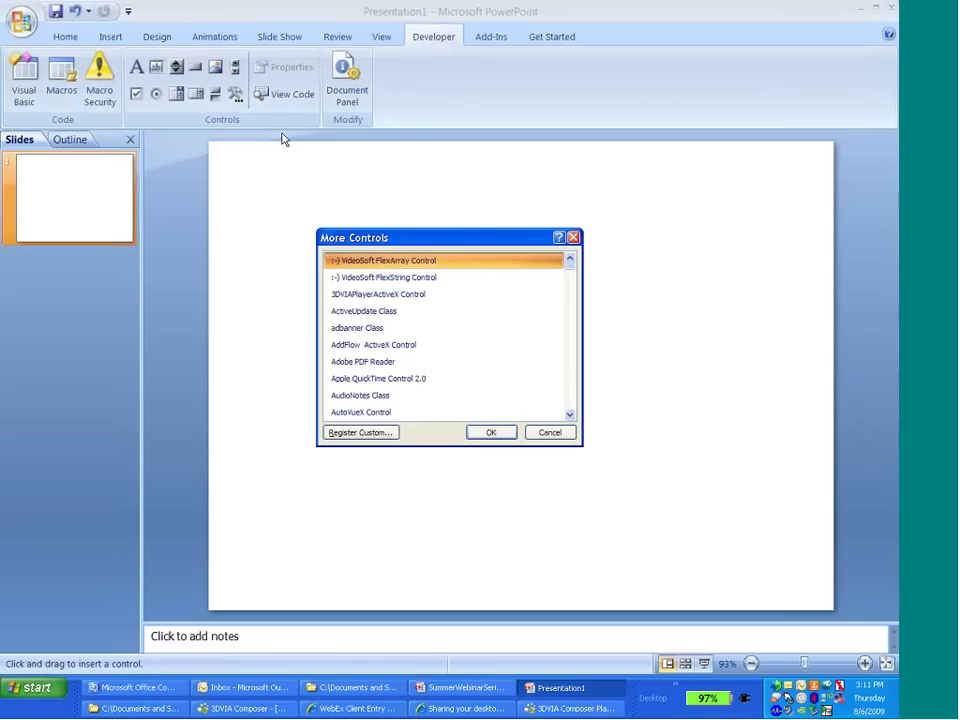
{"action": "left_click", "coordinate": [400, 298]}
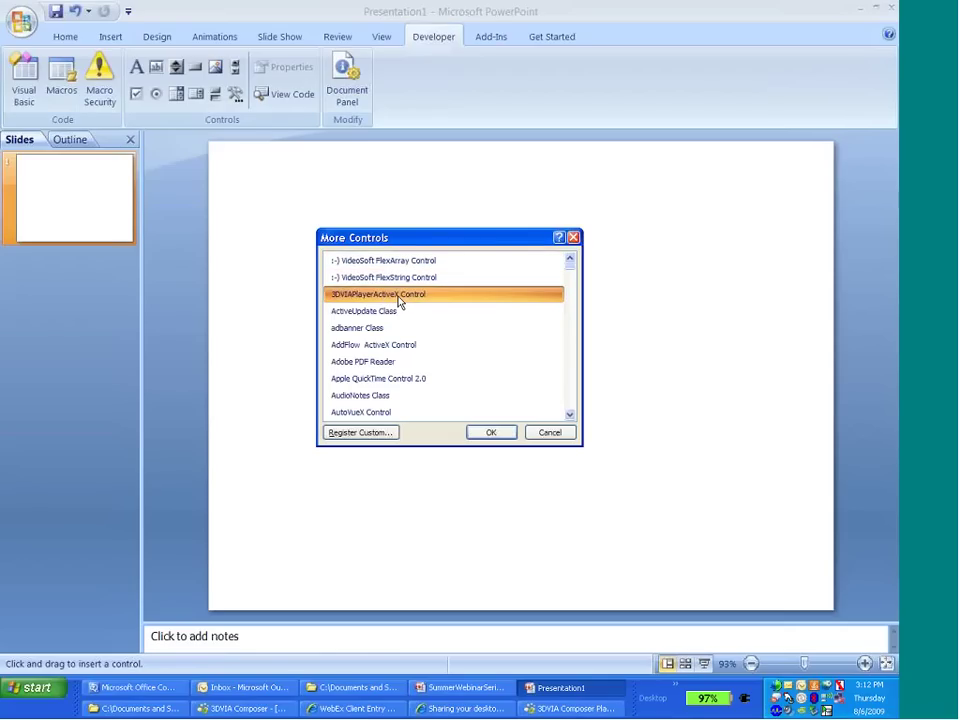
{"action": "left_click", "coordinate": [505, 437]}
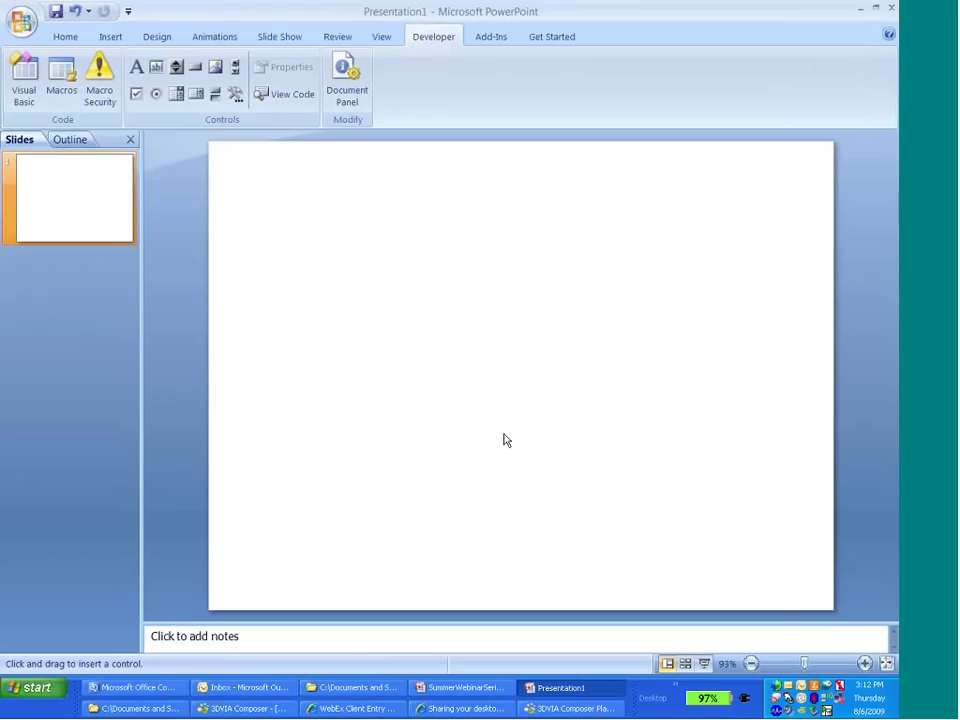
{"action": "left_click_drag", "start_coordinate": [266, 178], "coordinate": [782, 547]}
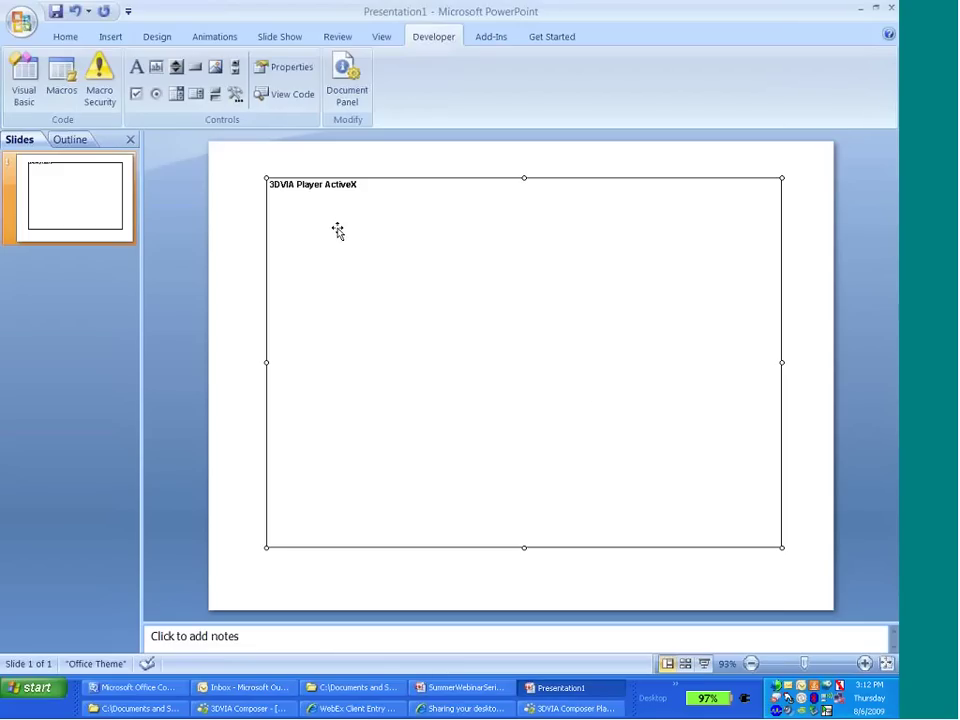
- Open the player control's Properties dialog via Control Object
{"action": "right_click", "coordinate": [318, 211]}
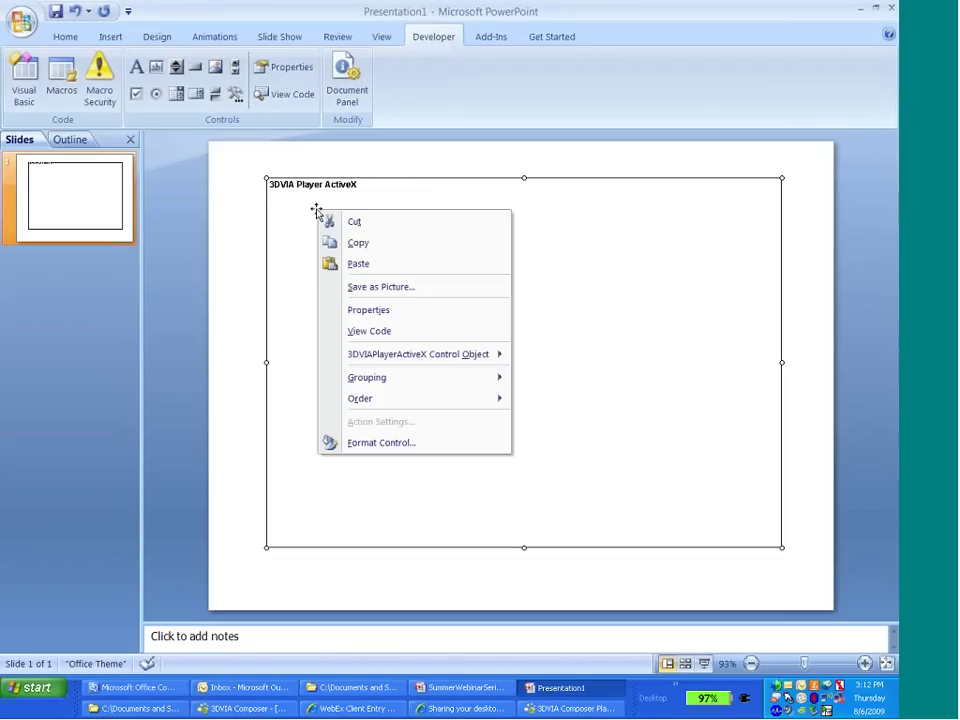
{"action": "mouse_move", "coordinate": [421, 357]}
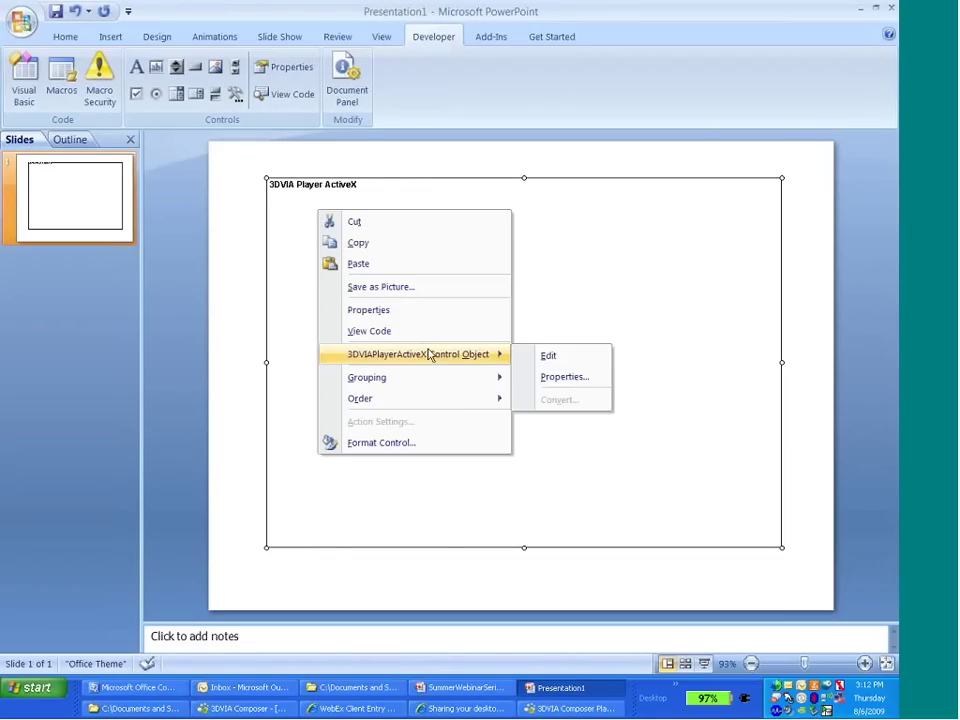
{"action": "left_click", "coordinate": [548, 379]}
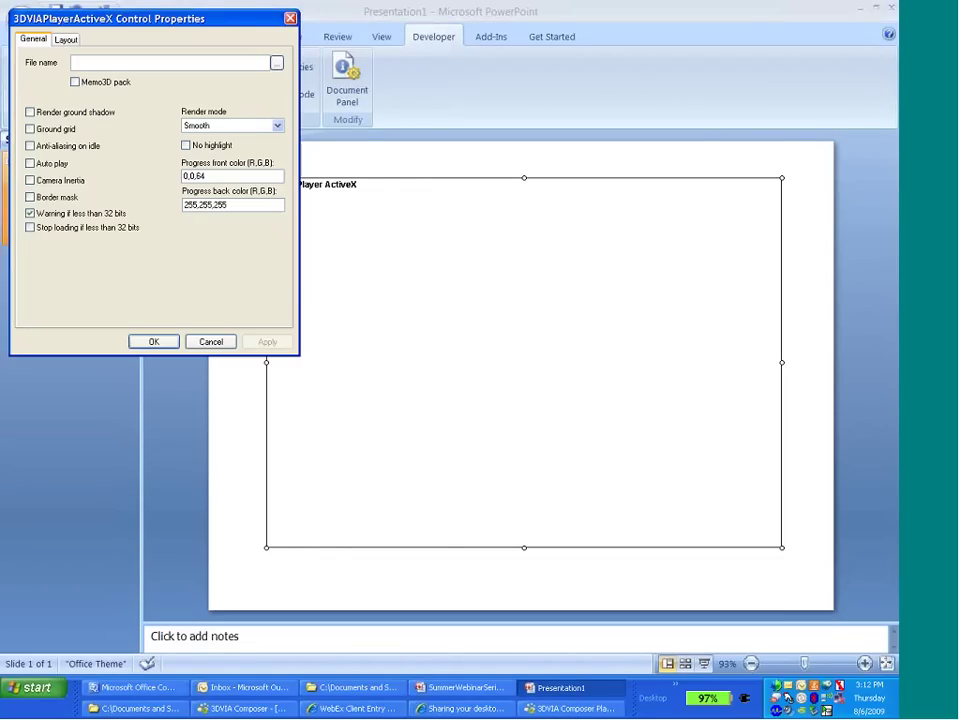
- Set the control's File name to gearbox.smg from Desktop > ppt sample and close Properties
{"action": "left_click", "coordinate": [276, 64]}
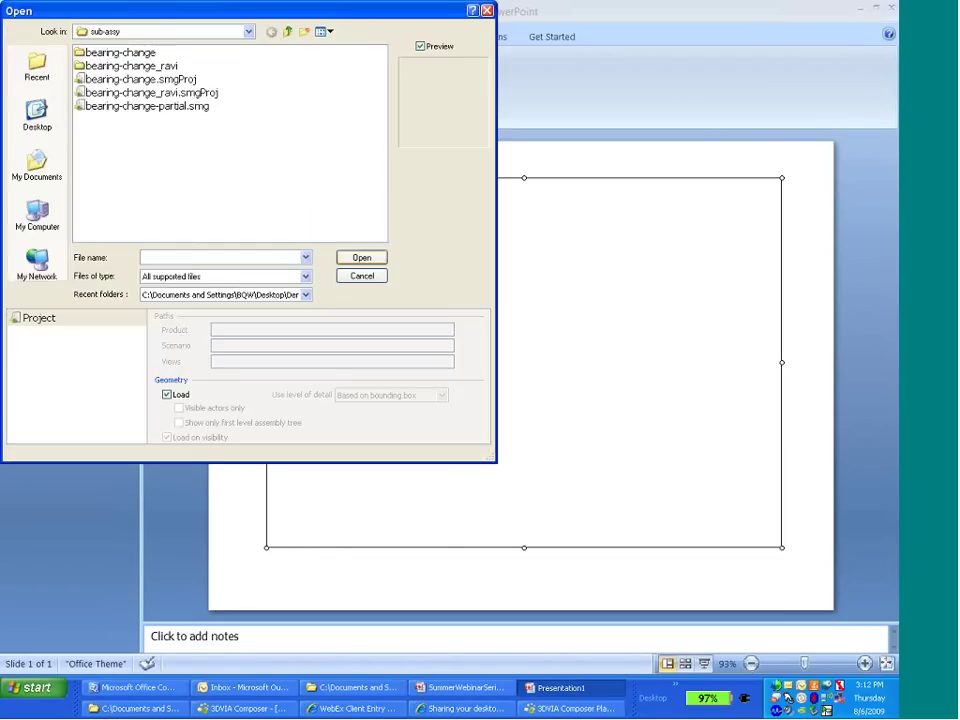
{"action": "left_click", "coordinate": [287, 33]}
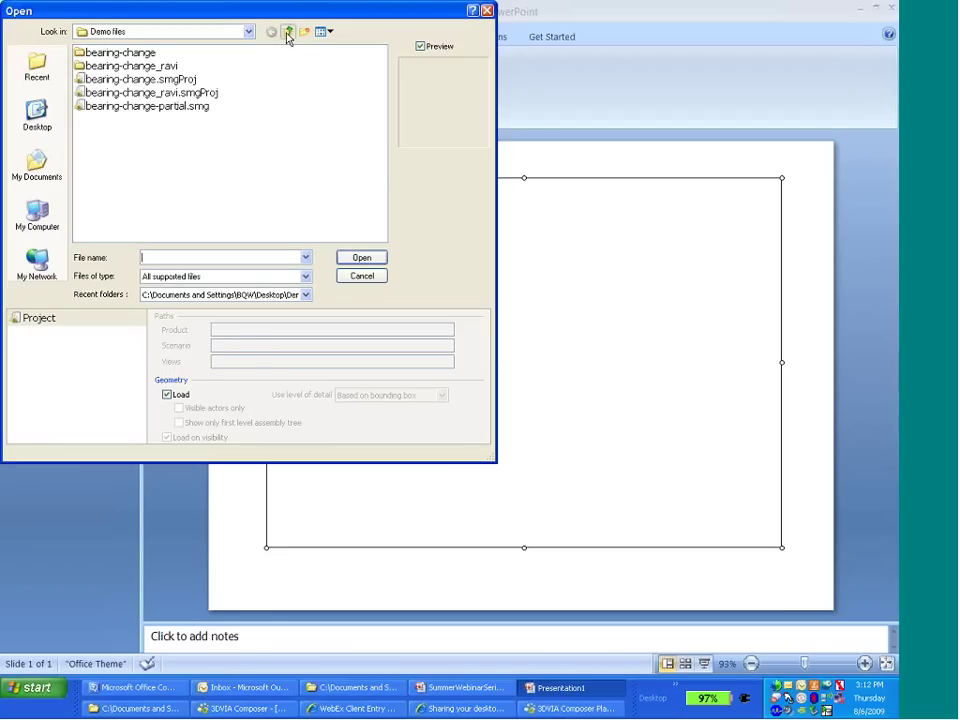
{"action": "left_click", "coordinate": [189, 31]}
{"action": "scroll", "coordinate": [190, 92], "scroll_direction": "up", "scroll_amount": 3}
{"action": "left_click", "coordinate": [108, 57]}
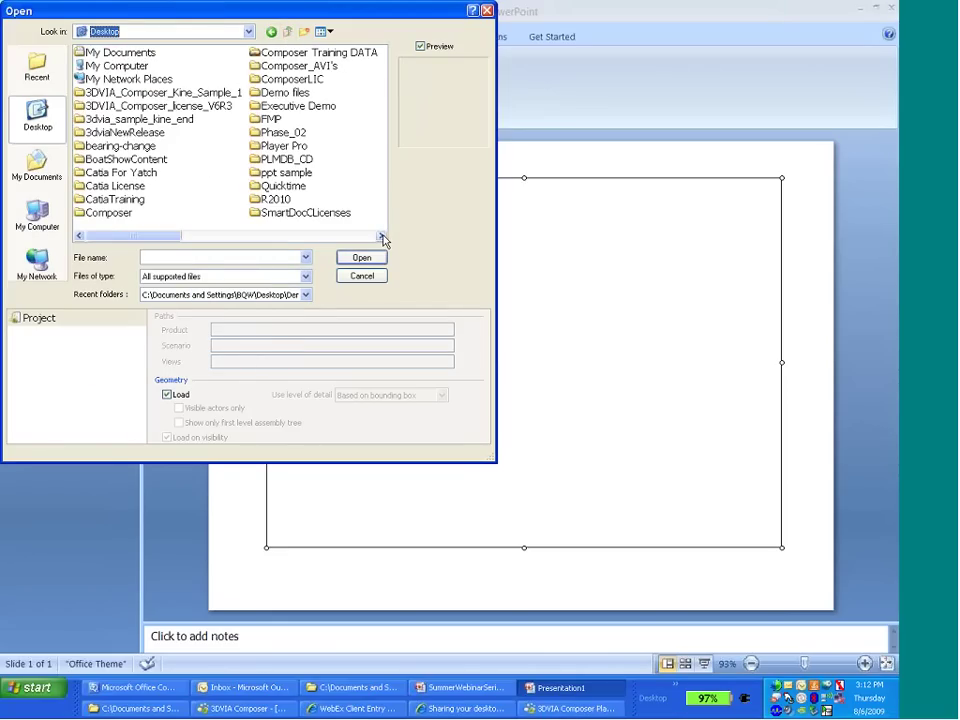
{"action": "left_click", "coordinate": [382, 237]}
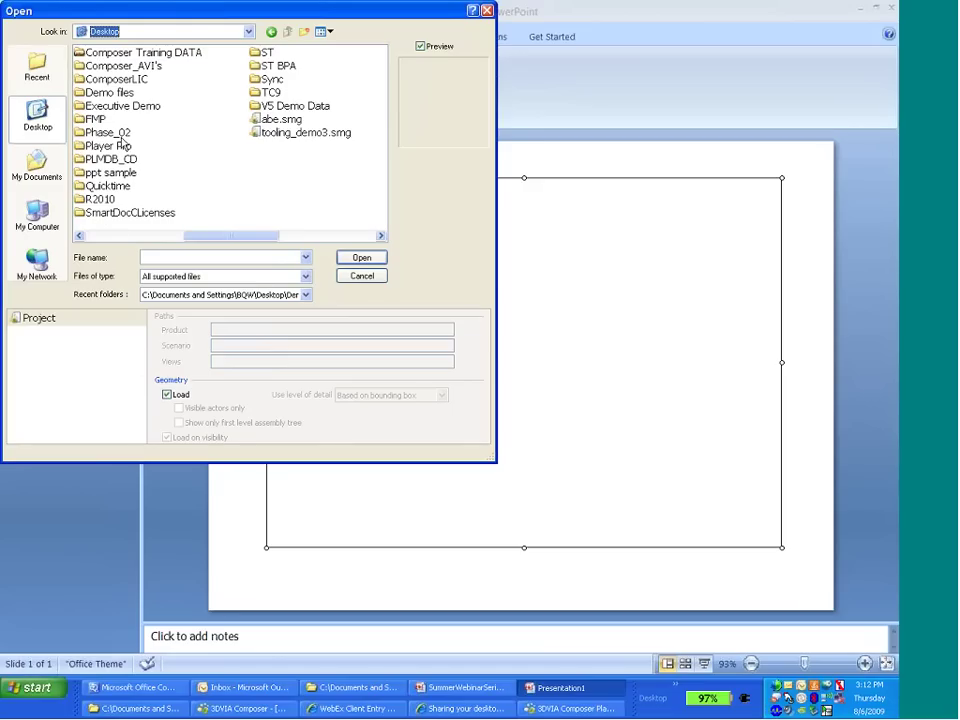
{"action": "double_click", "coordinate": [100, 173]}
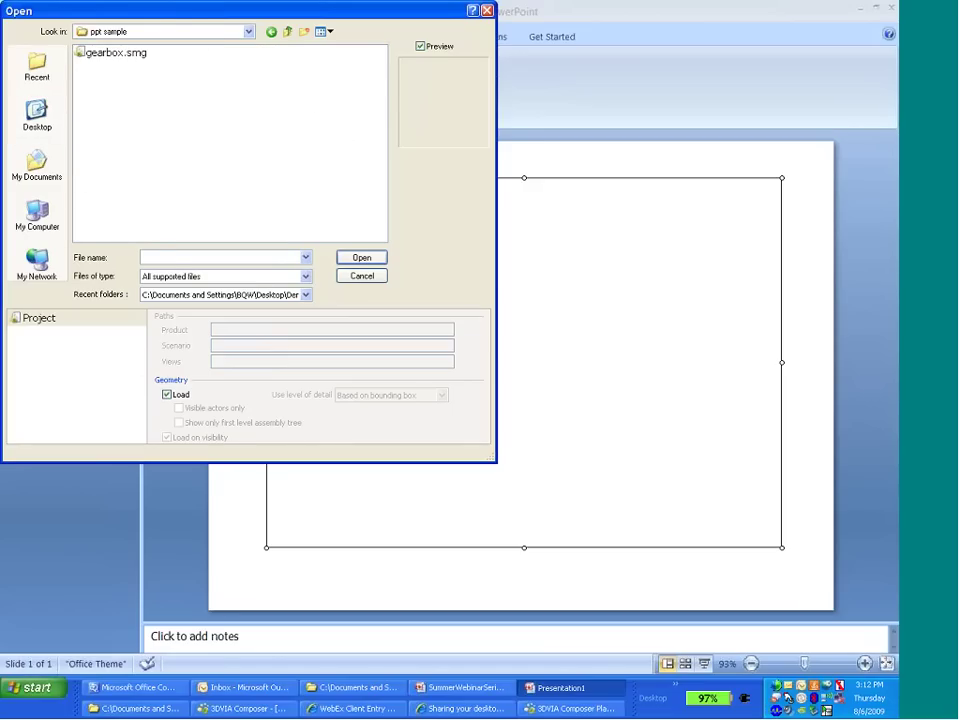
{"action": "left_click", "coordinate": [106, 53]}
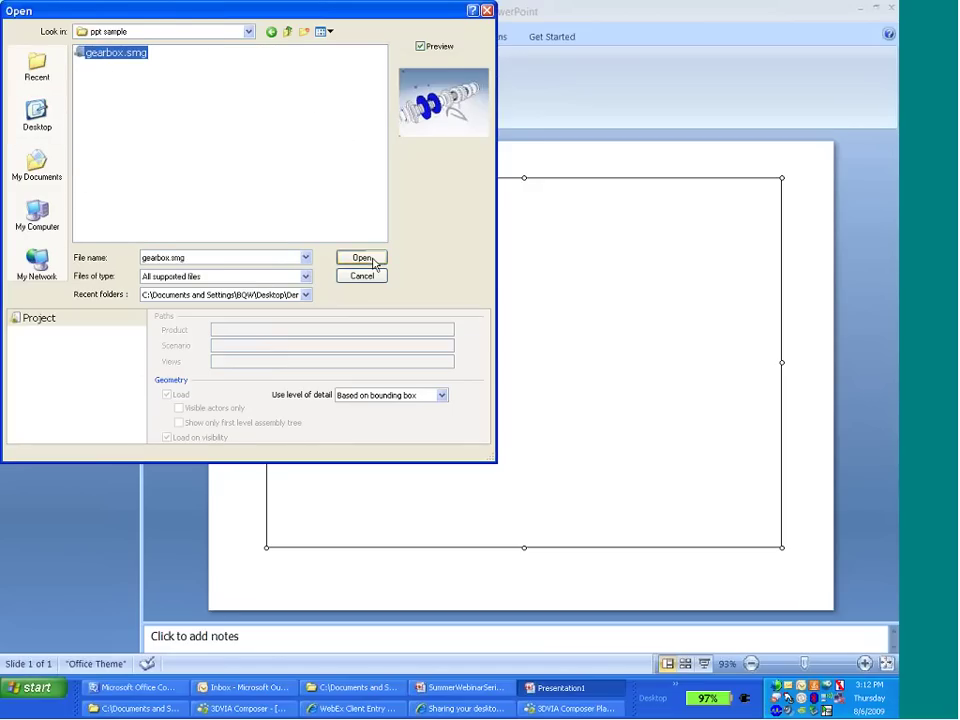
{"action": "left_click", "coordinate": [361, 258]}
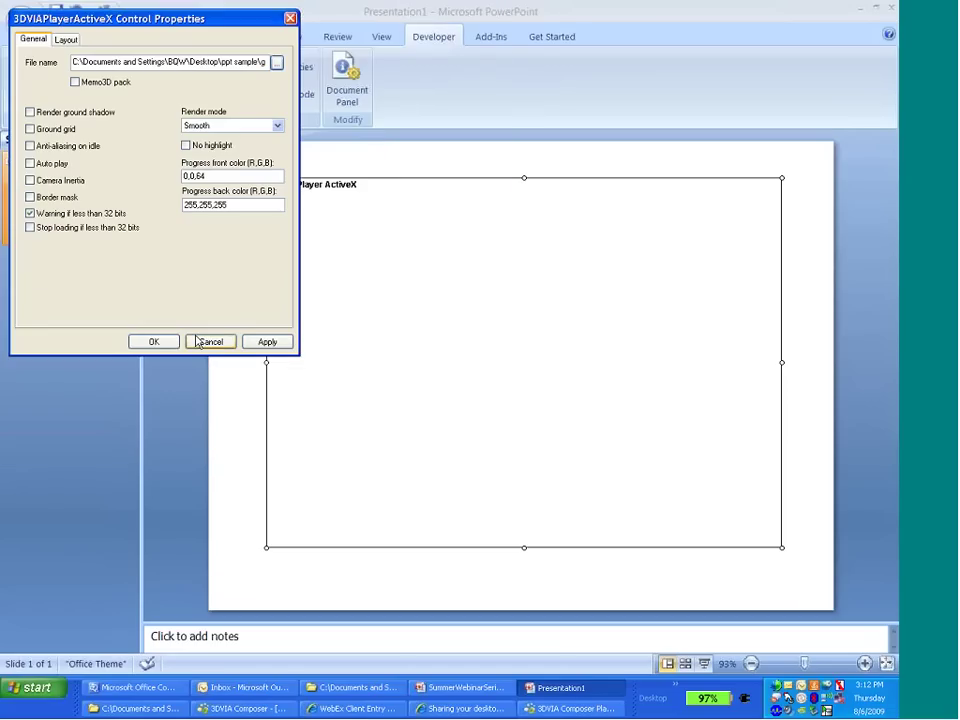
{"action": "left_click", "coordinate": [197, 342]}
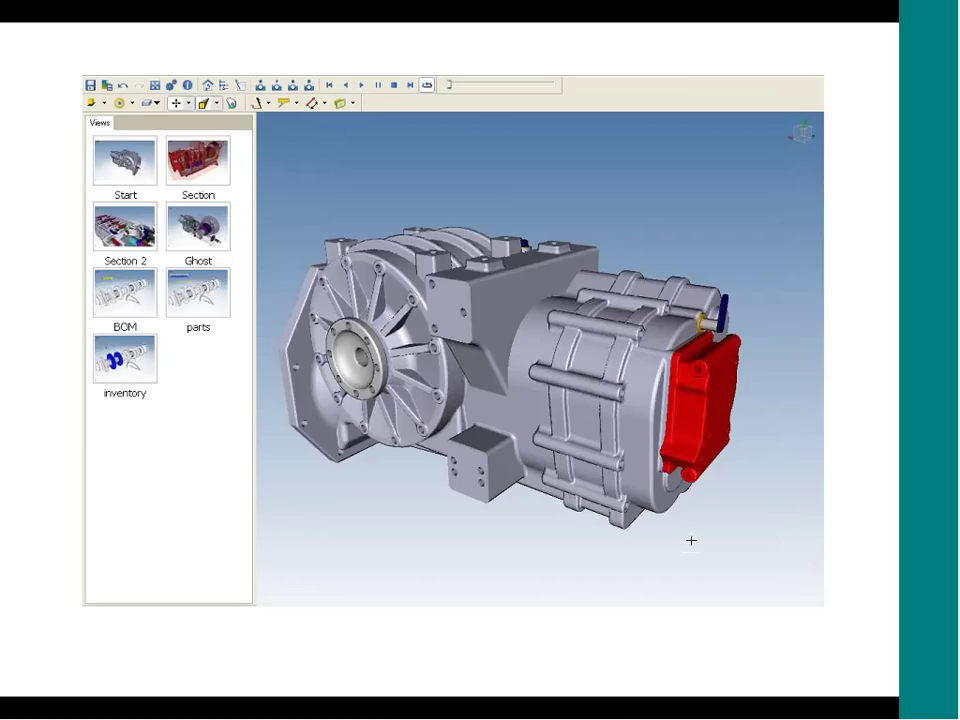
- Orbit the gearbox to its opposite end, ghost the housing and ring gear, then restore them
{"action": "left_click_drag", "start_coordinate": [379, 501], "coordinate": [606, 504]}
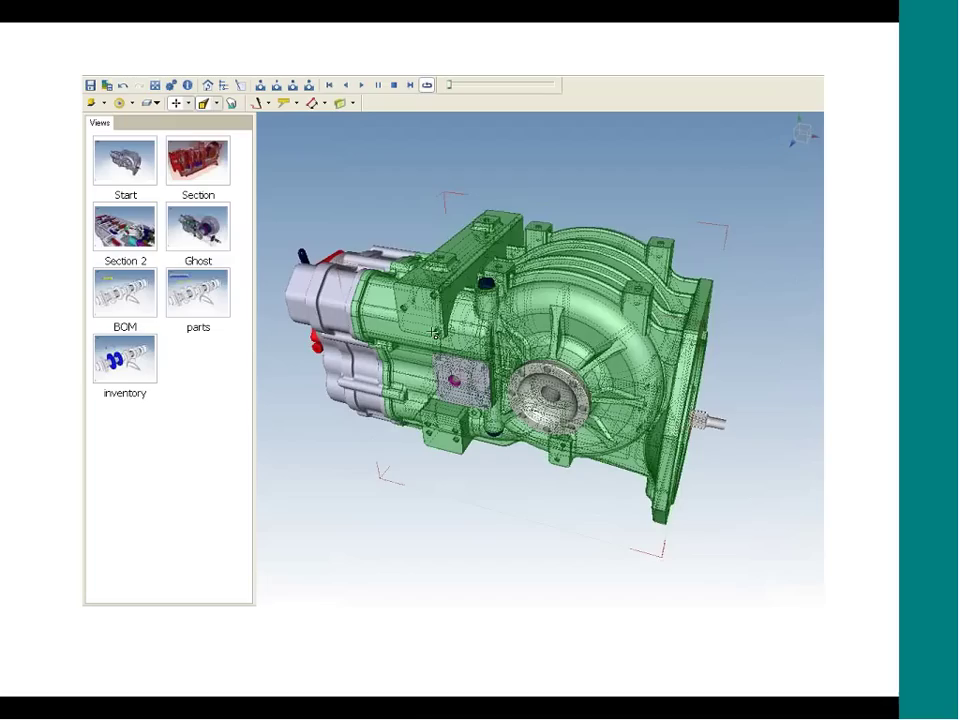
{"action": "left_click", "coordinate": [477, 302]}
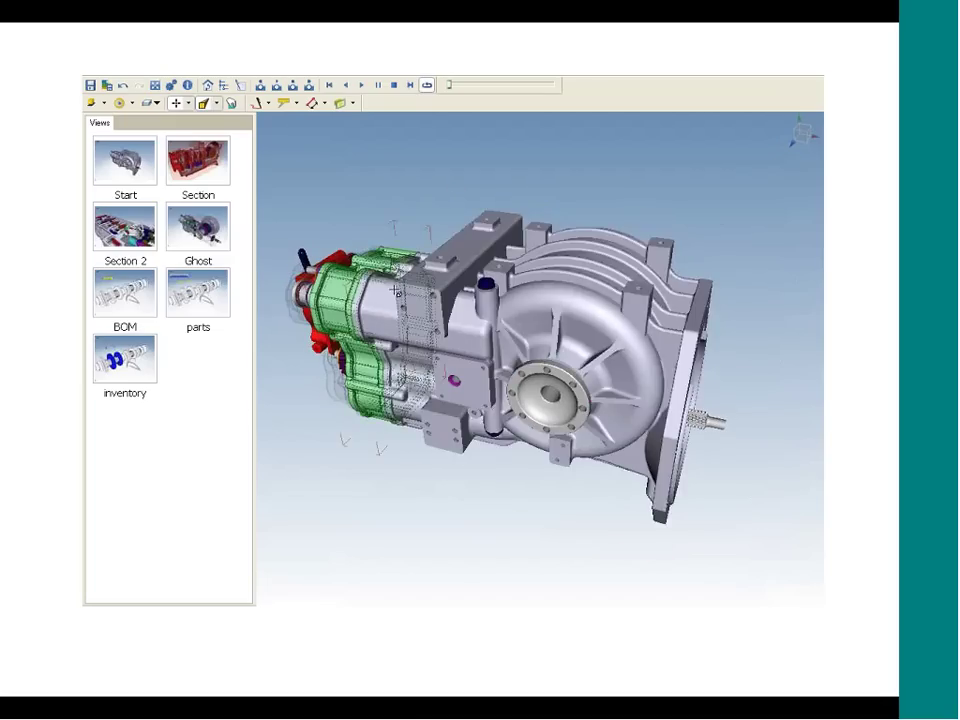
{"action": "left_click", "coordinate": [565, 268]}
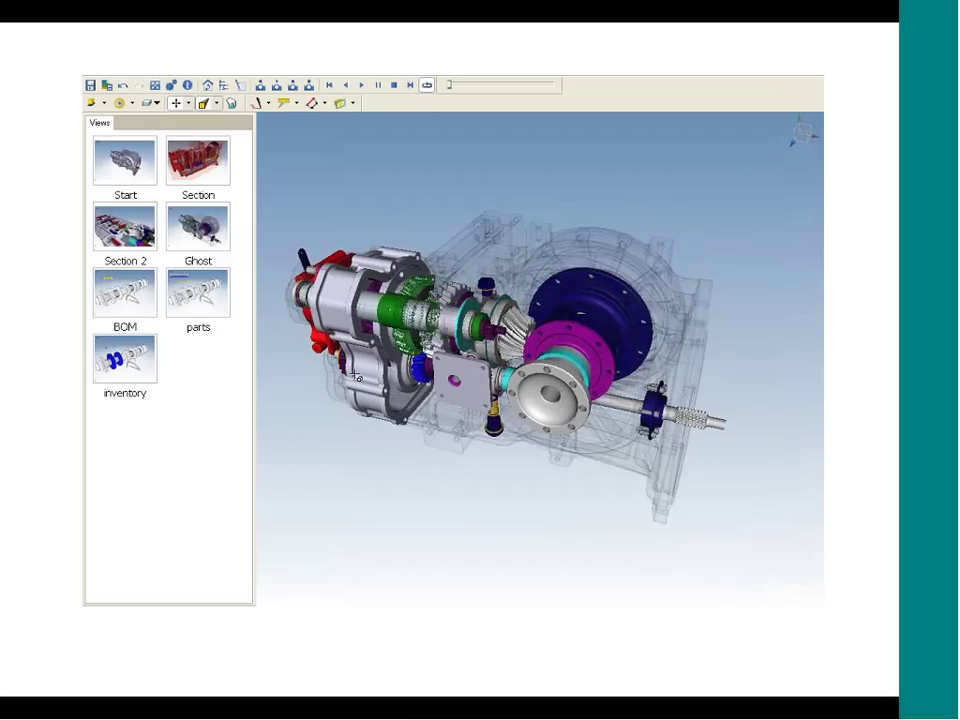
{"action": "left_click", "coordinate": [324, 448]}
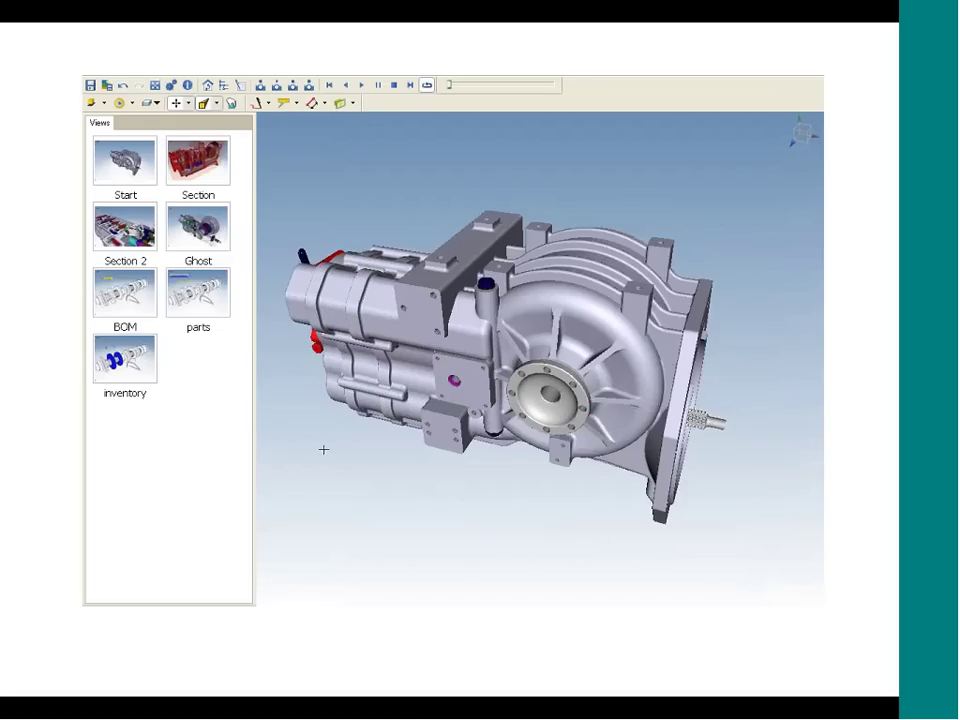
- Step through the Start, Section, Section 2, Ghost and BOM views of the gearbox
{"action": "left_click", "coordinate": [152, 167]}
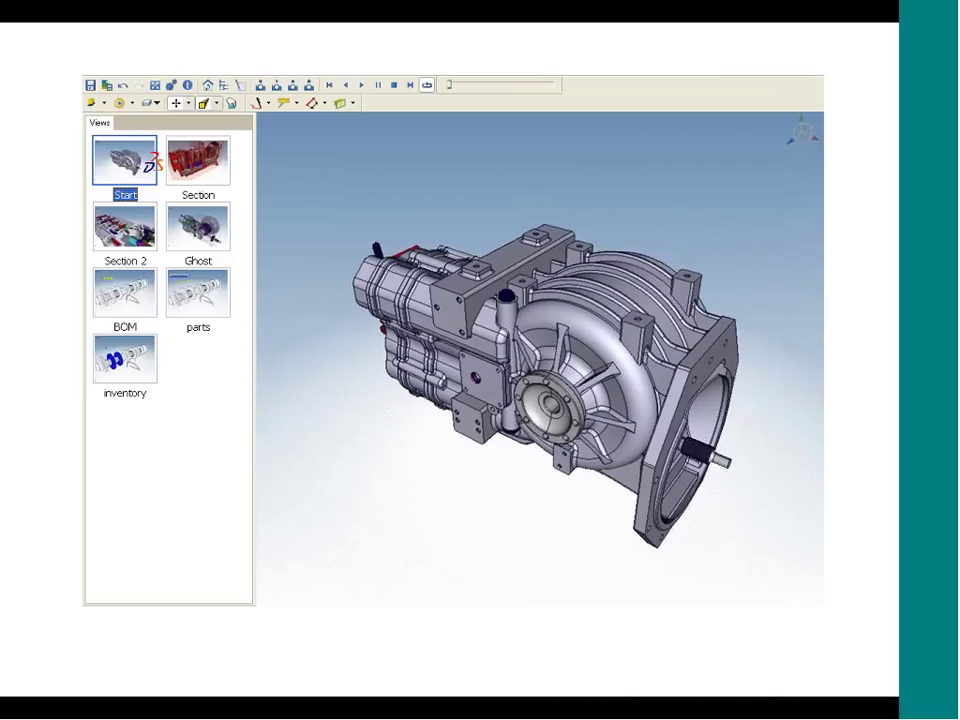
{"action": "left_click", "coordinate": [213, 180]}
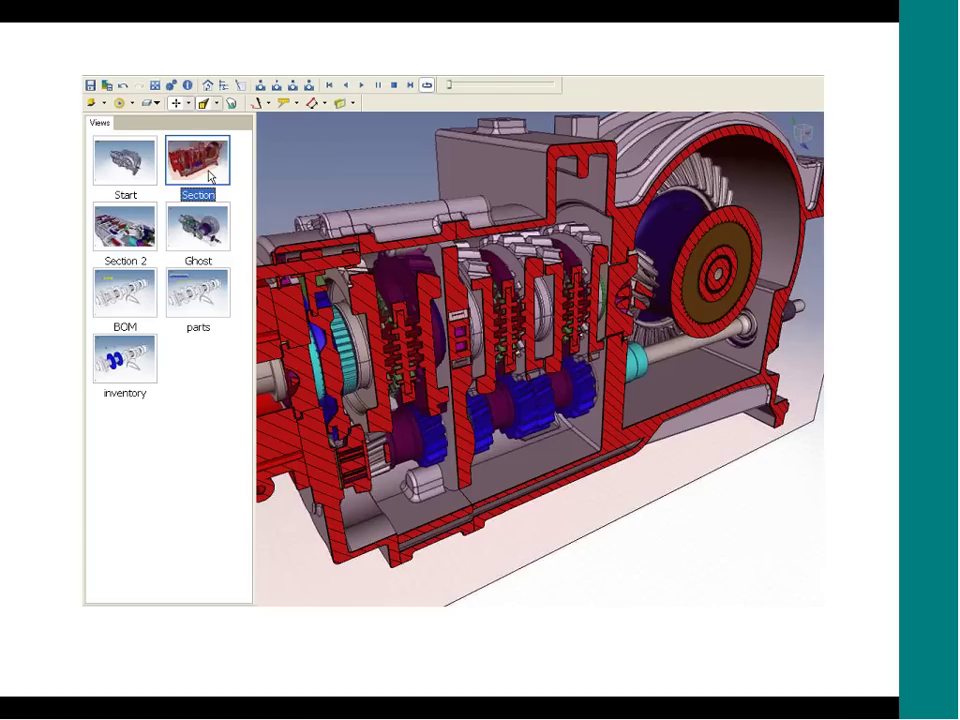
{"action": "left_click", "coordinate": [130, 230]}
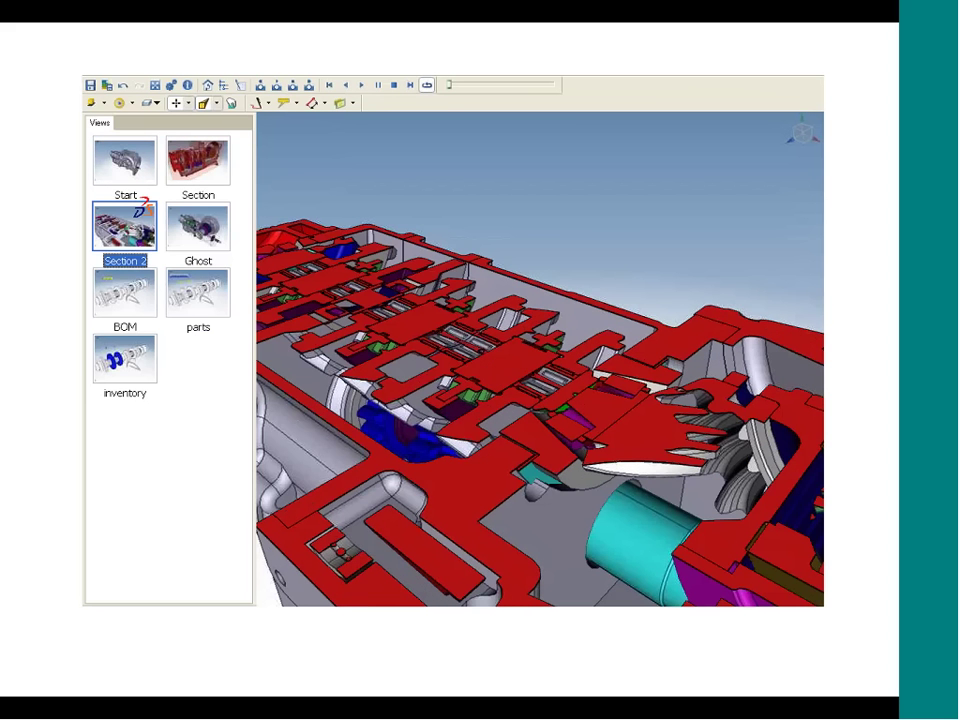
{"action": "left_click", "coordinate": [183, 238]}
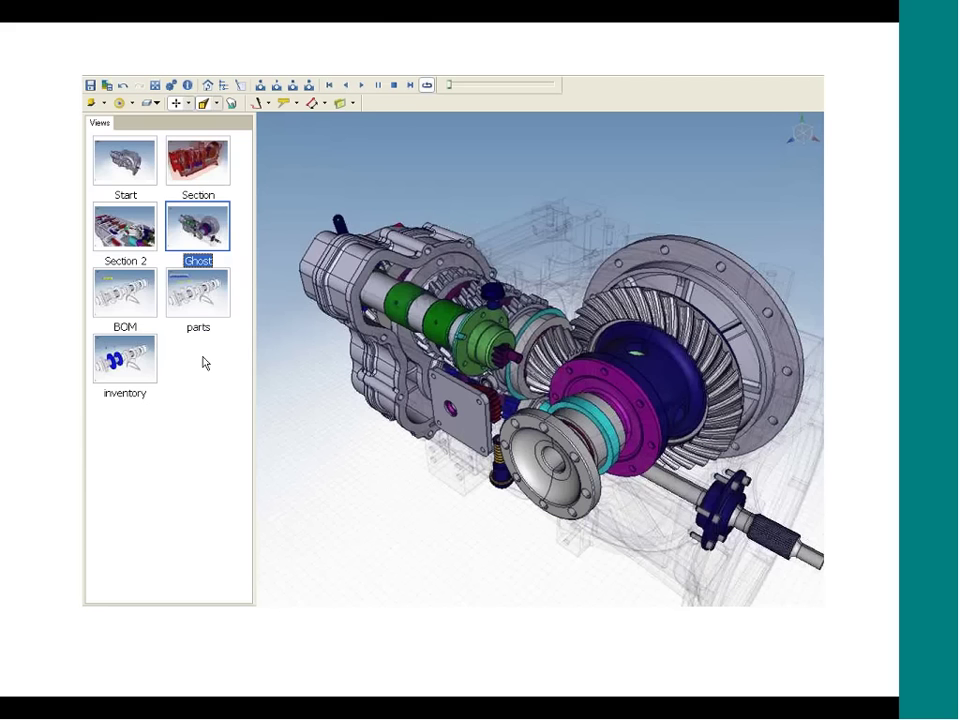
{"action": "left_click", "coordinate": [139, 315]}
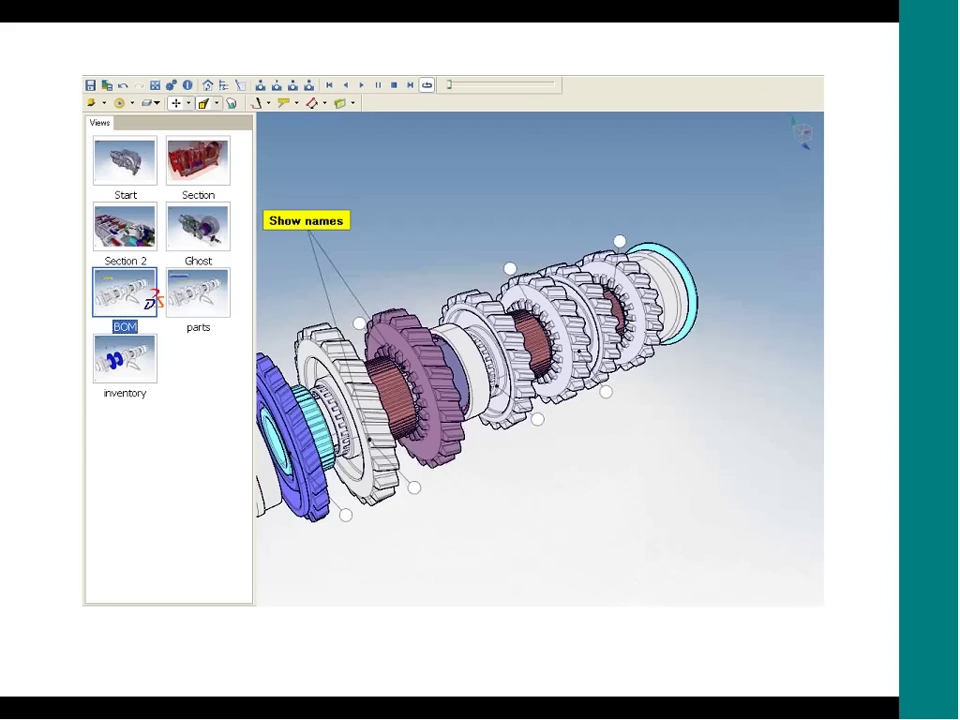
- Show part names on the gears, then the inventory with two gears highlighted blue
{"action": "left_click", "coordinate": [333, 208]}
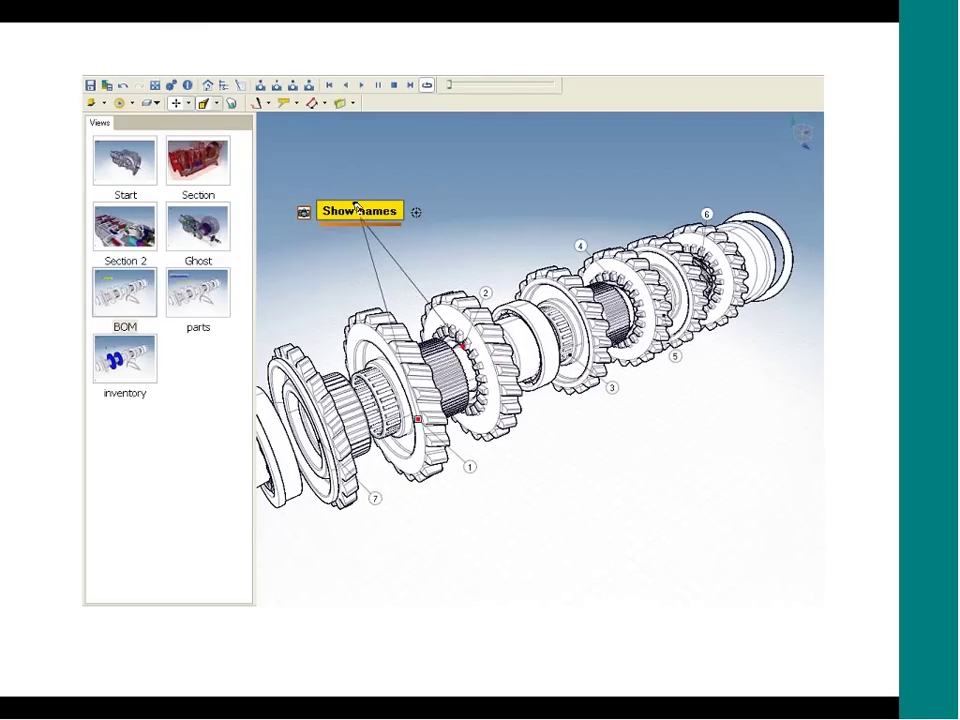
{"action": "left_click", "coordinate": [304, 212]}
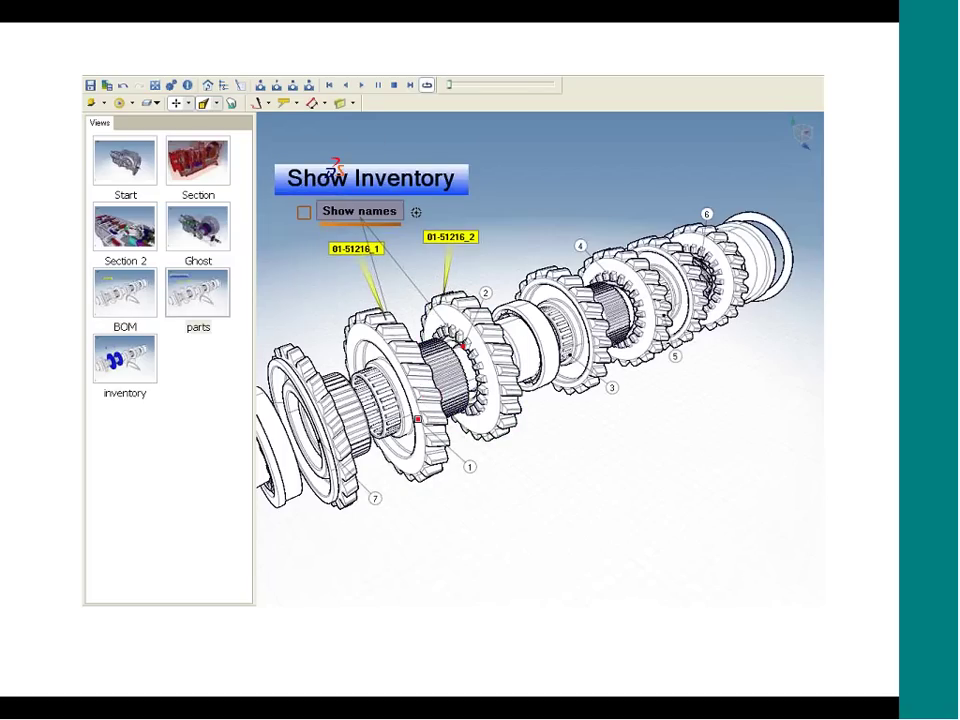
{"action": "left_click", "coordinate": [335, 168]}
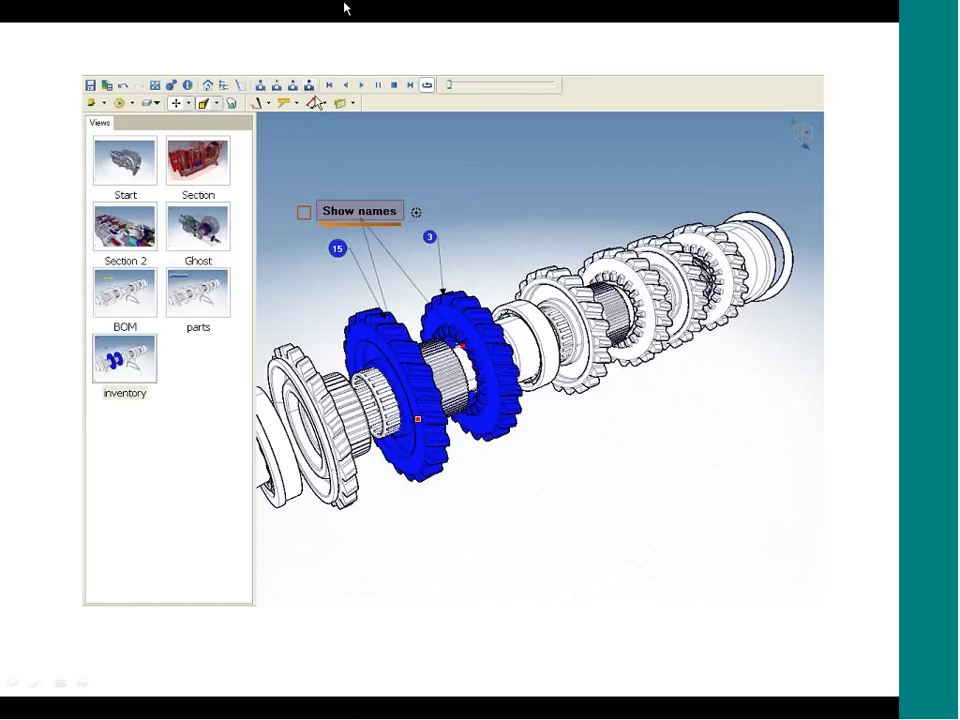
- Measure 8.92 mm on the blue gear and orbit to a more end-on view
{"action": "left_click", "coordinate": [315, 103]}
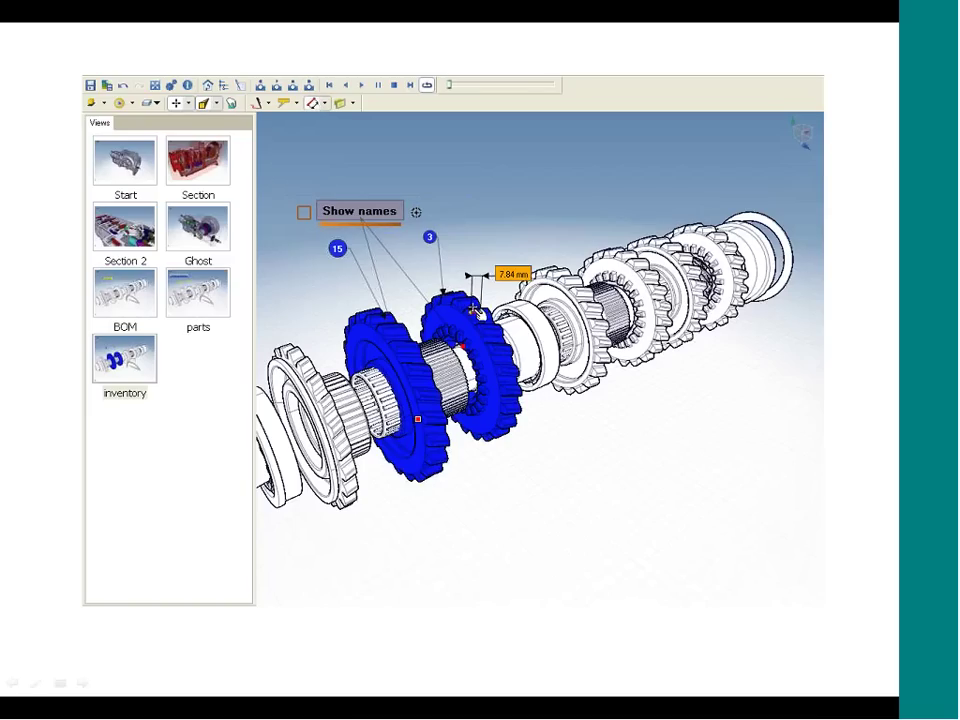
{"action": "left_click", "coordinate": [486, 210]}
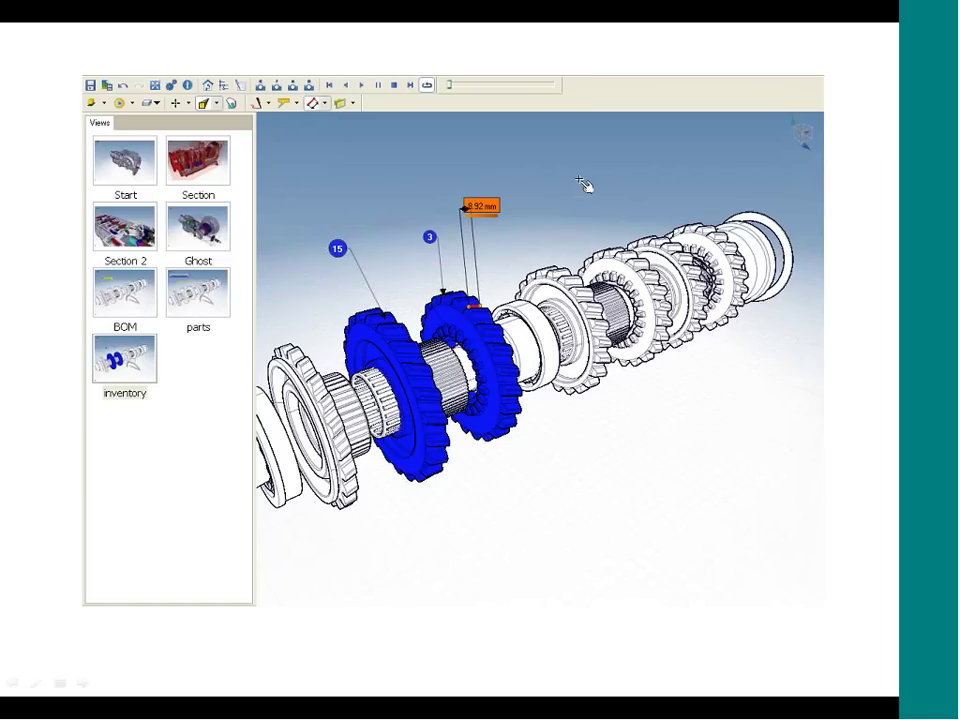
{"action": "left_click_drag", "start_coordinate": [572, 178], "coordinate": [343, 264]}
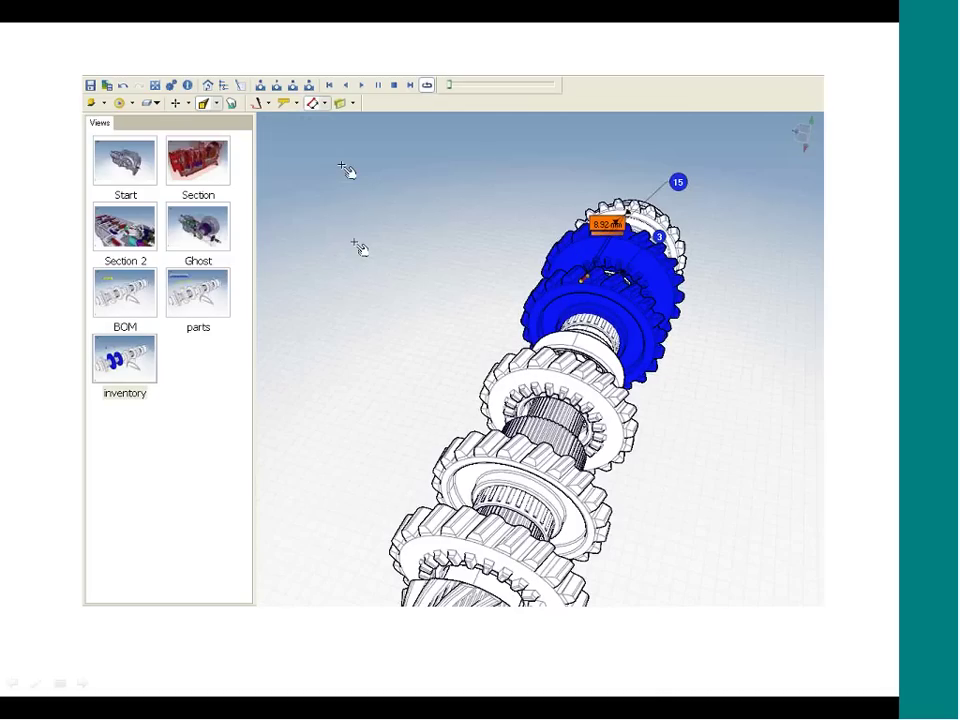
- Attach the 01-51216_3 part label to a neighbouring gear, then rotate the shaft to a new angle
{"action": "left_click", "coordinate": [285, 104]}
{"action": "left_click", "coordinate": [505, 355]}
{"action": "left_click", "coordinate": [376, 266]}
{"action": "left_click_drag", "start_coordinate": [376, 266], "coordinate": [354, 255]}
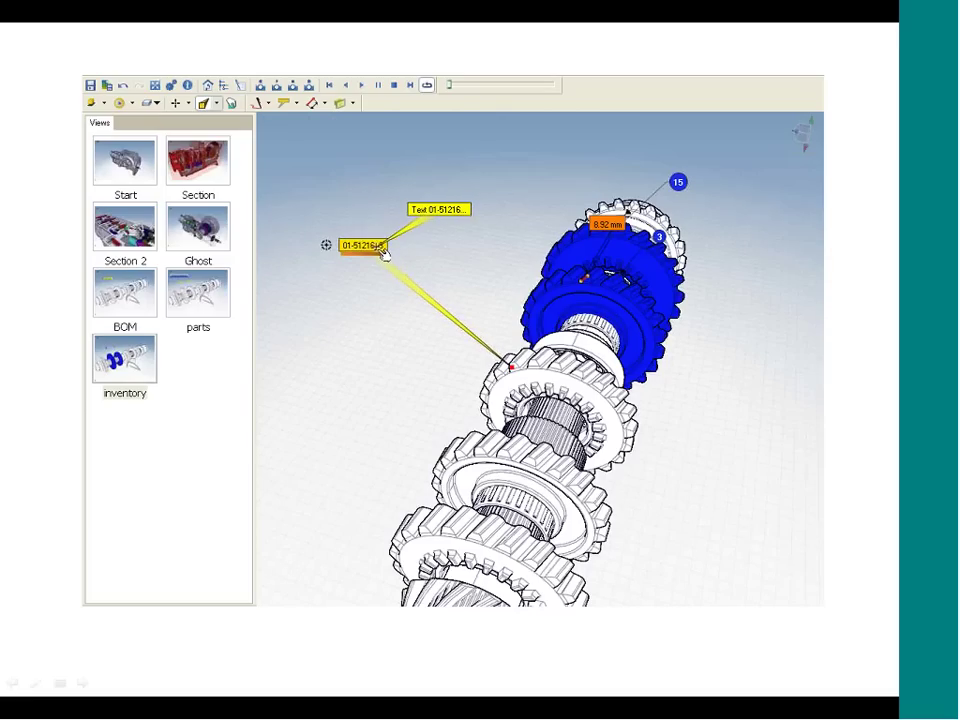
{"action": "left_click", "coordinate": [387, 254]}
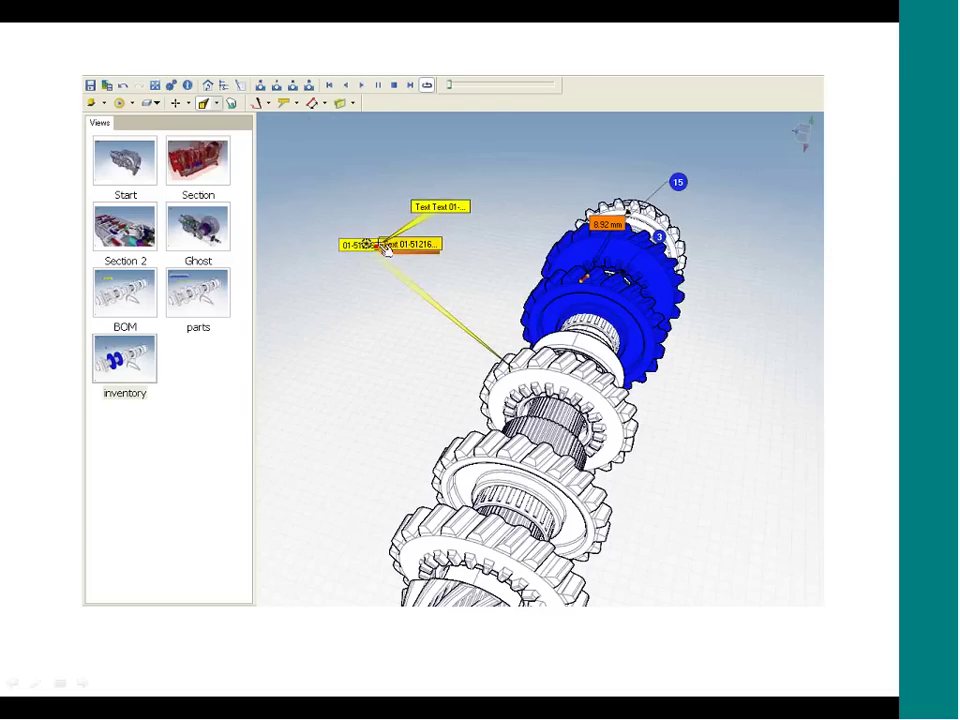
{"action": "key", "text": "Escape"}
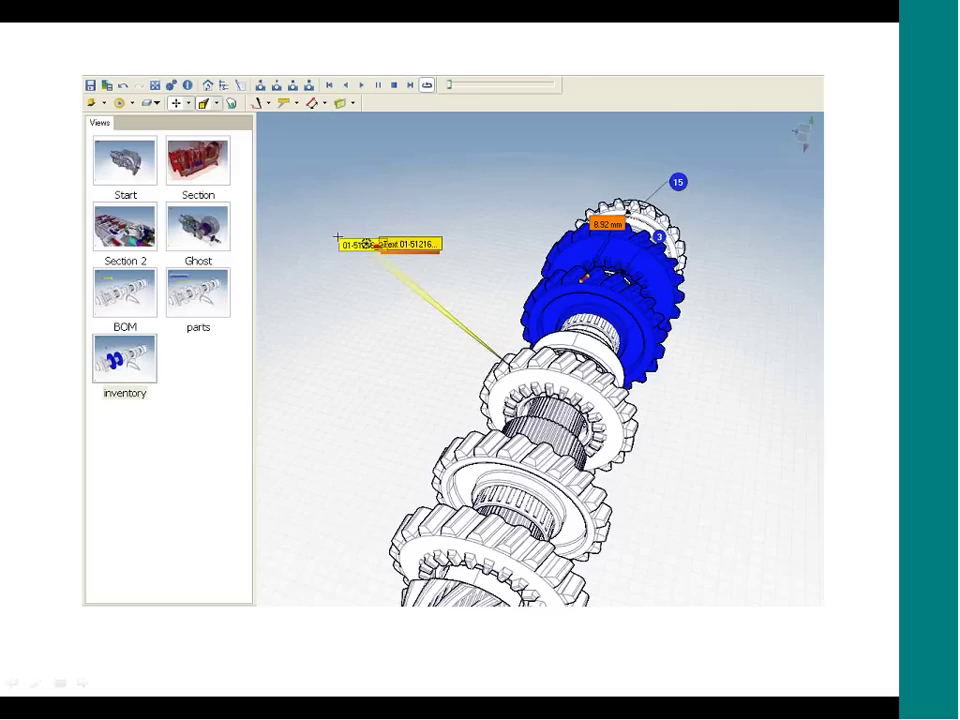
{"action": "left_click_drag", "start_coordinate": [411, 368], "coordinate": [364, 388]}
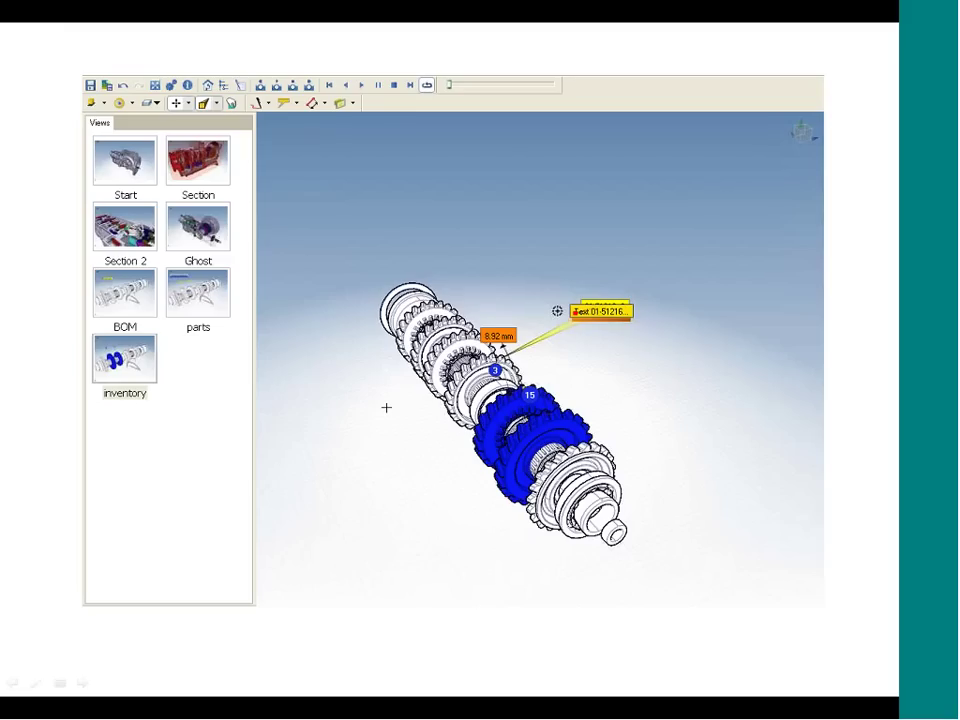
{"action": "left_click", "coordinate": [405, 300]}
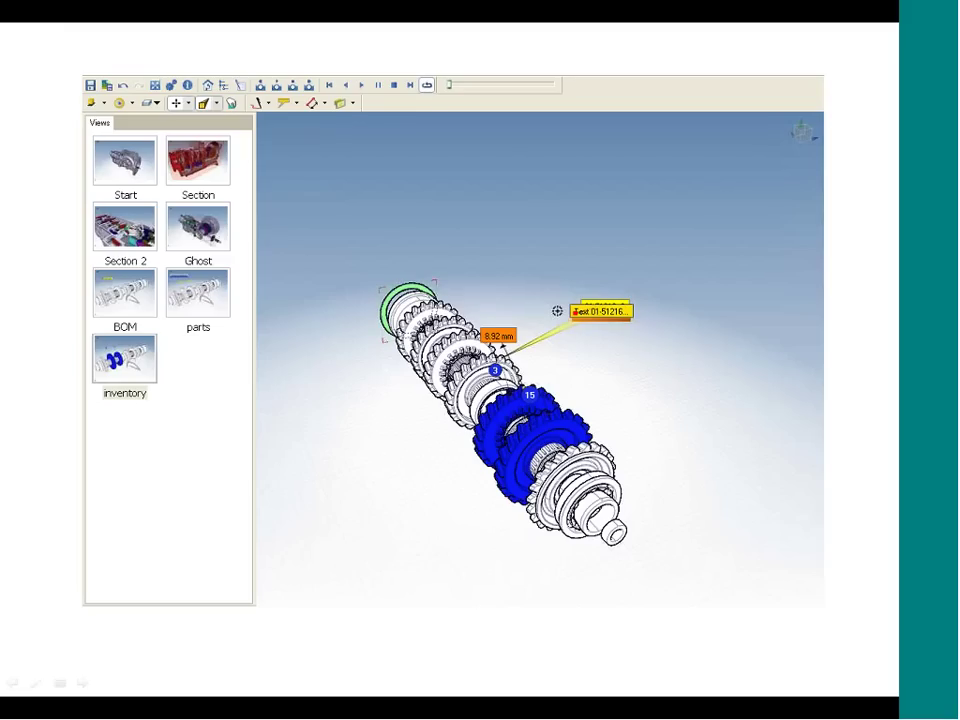
- Play the gearbox explode animation, then stop it to return to the assembled model
{"action": "left_click", "coordinate": [362, 86]}
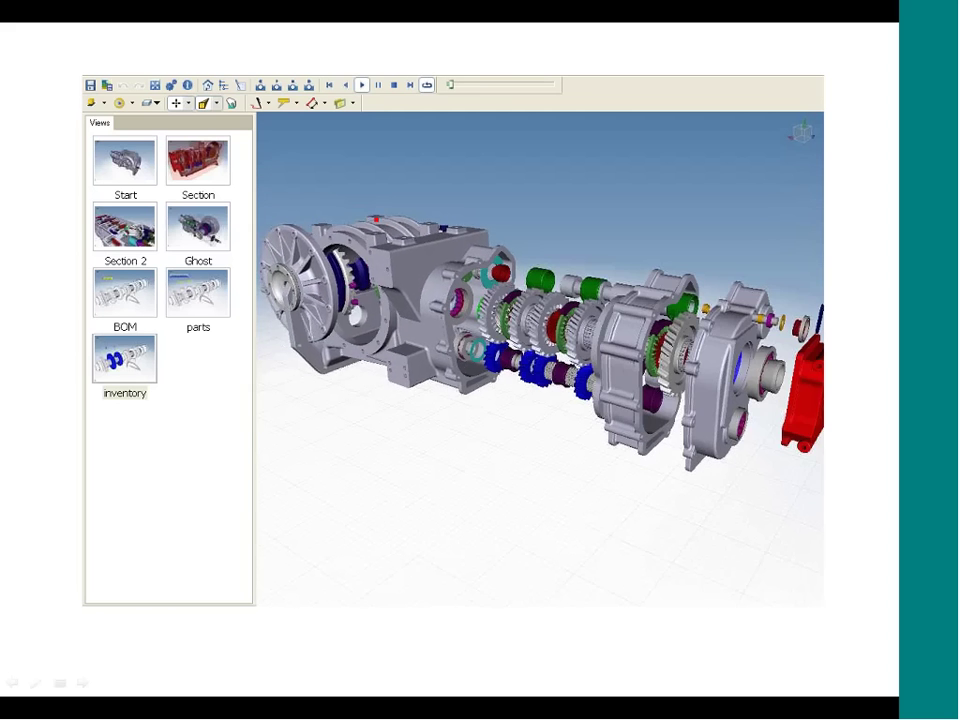
{"action": "left_click", "coordinate": [394, 85]}
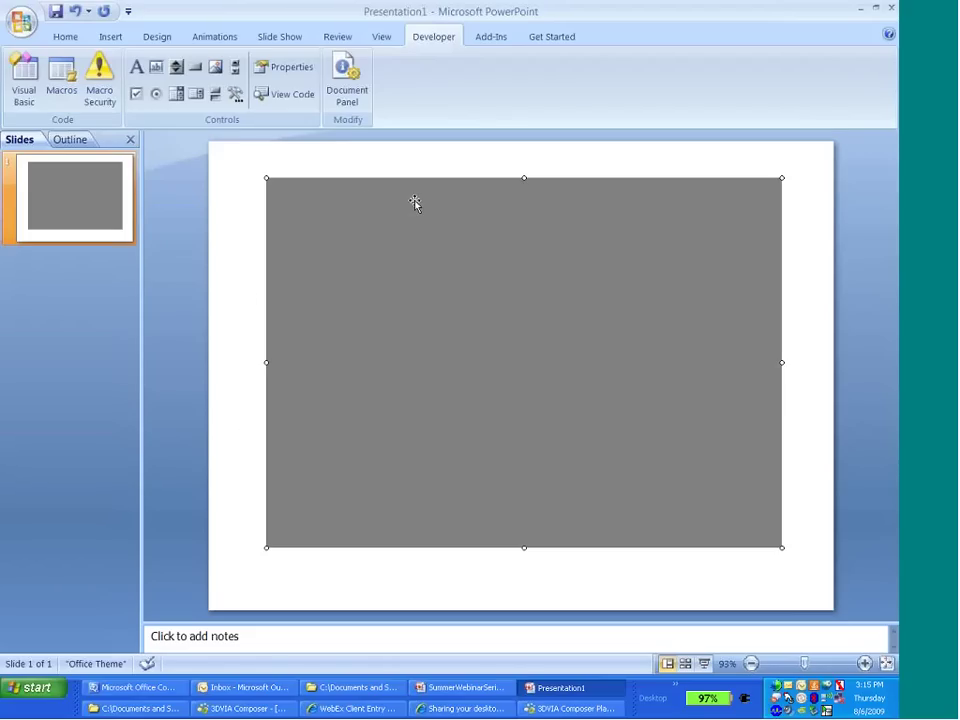
- Minimize Presentation1 via the taskbar and restore the SummerWebinarSeries deck at slide 13
{"action": "left_click", "coordinate": [549, 701]}
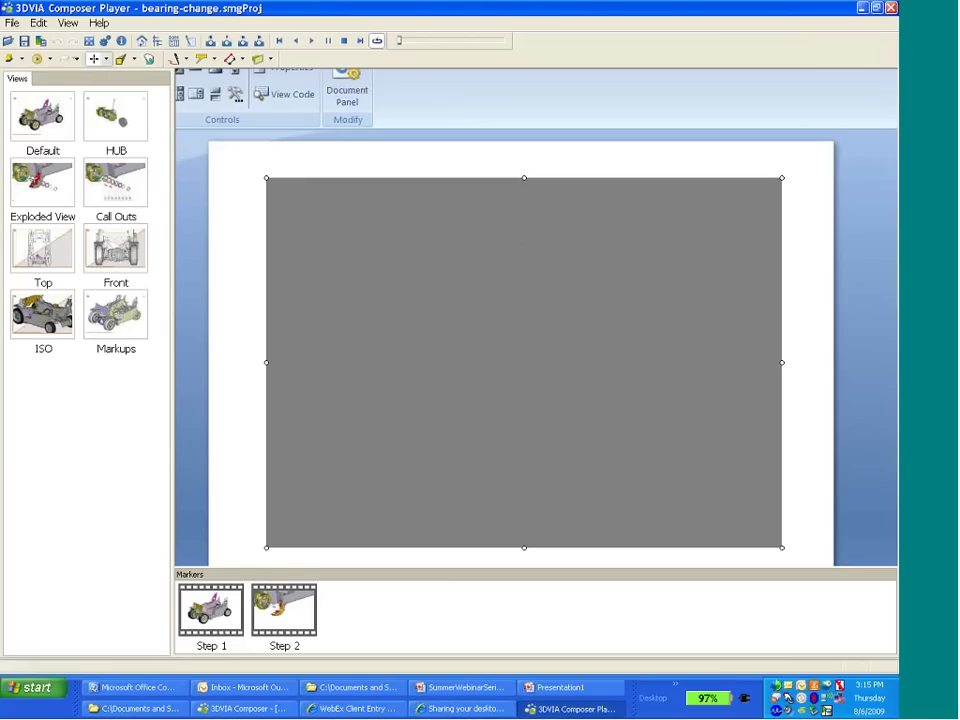
{"action": "left_click", "coordinate": [545, 690]}
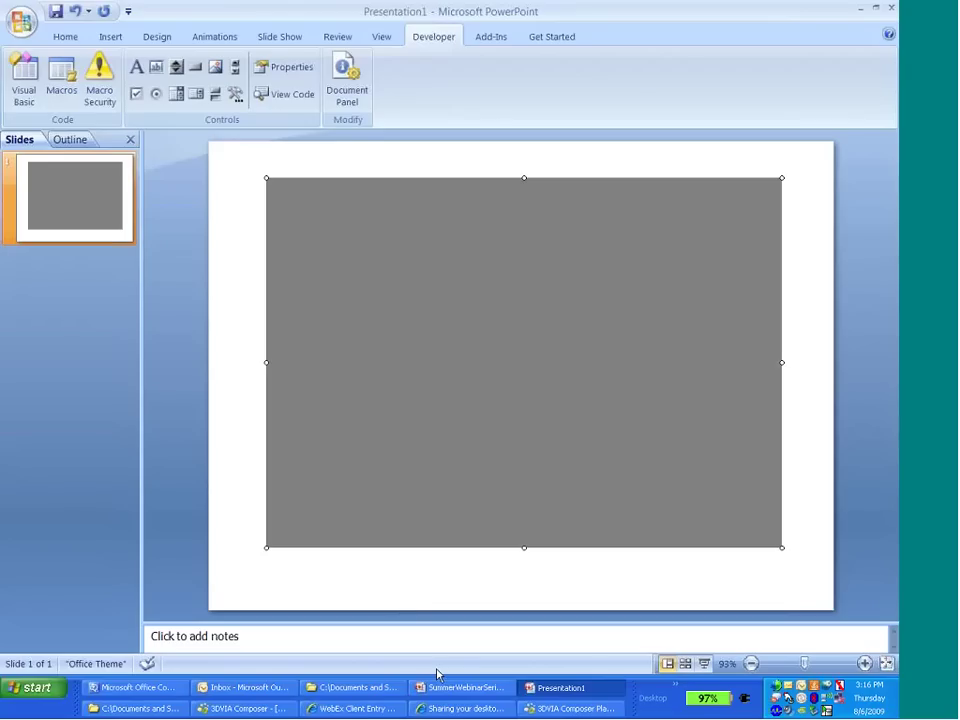
{"action": "left_click", "coordinate": [553, 690]}
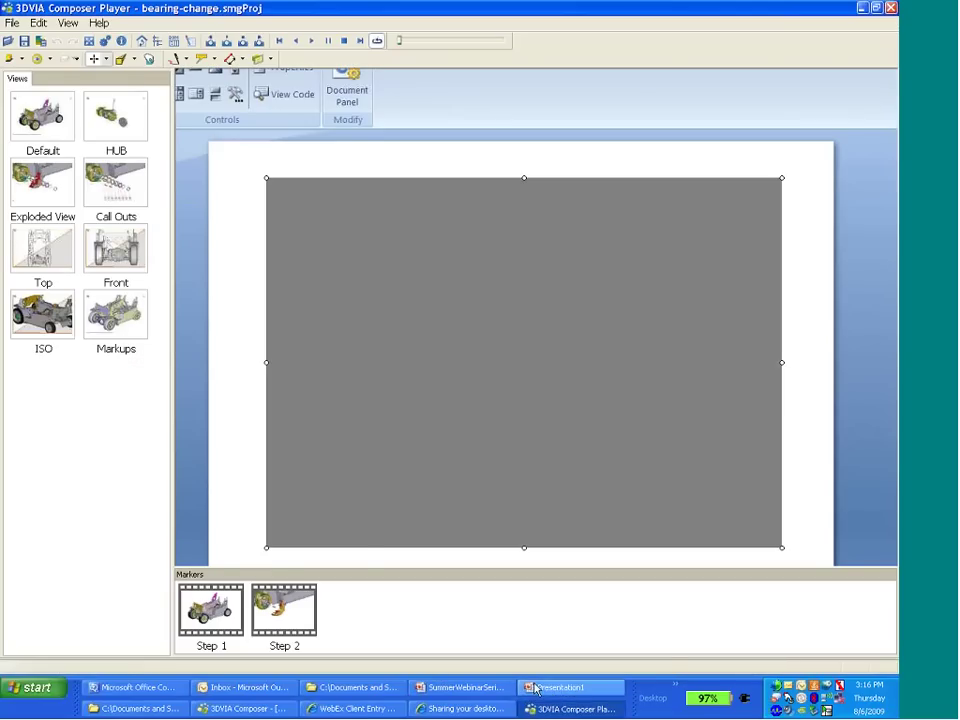
{"action": "left_click", "coordinate": [465, 687]}
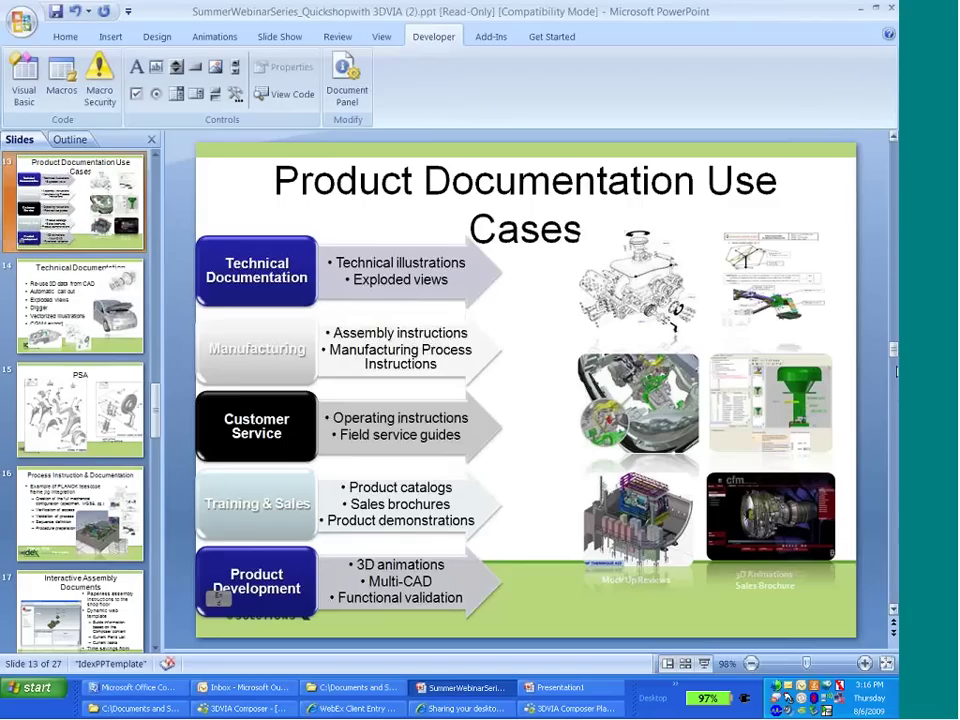
- Scroll the webinar deck down to slide 27 of 27, 'Wrapping up'
{"action": "left_click_drag", "start_coordinate": [893, 352], "coordinate": [893, 600]}
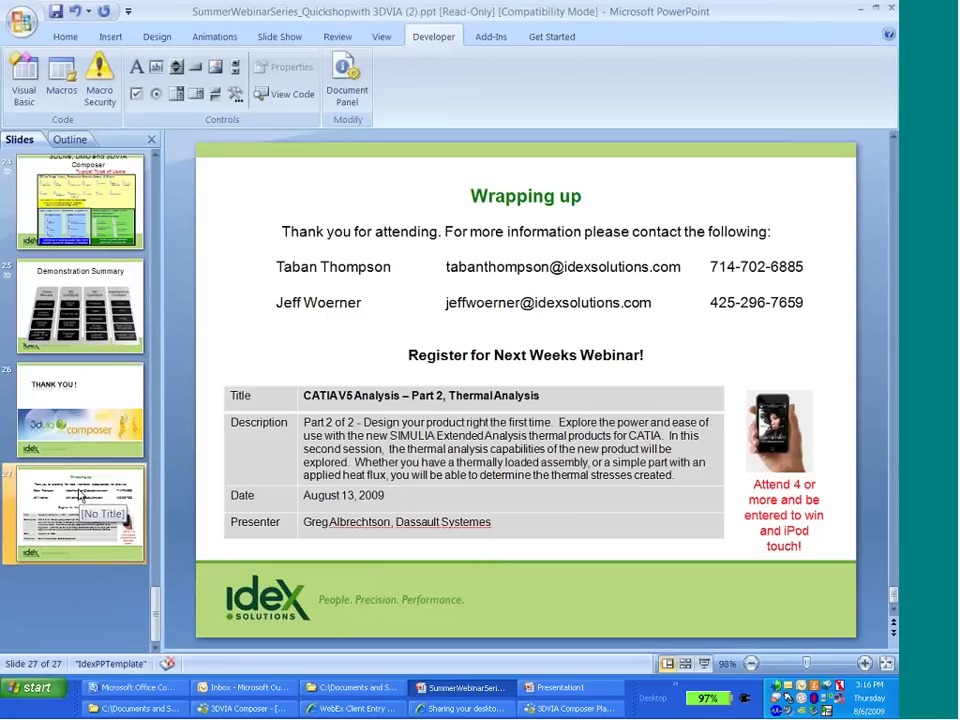